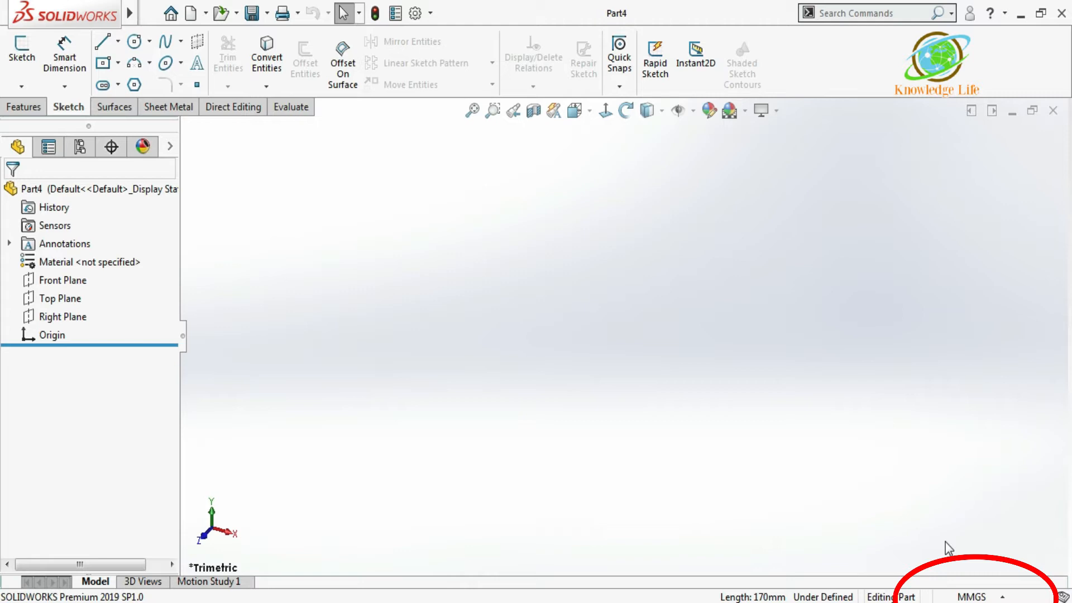
Step: Start a sketch on the Front Plane and draw a horizontal line about 88 mm rightward from the origin, continuing into a downward-curving tangent arc
click(64, 280)
click(83, 259)
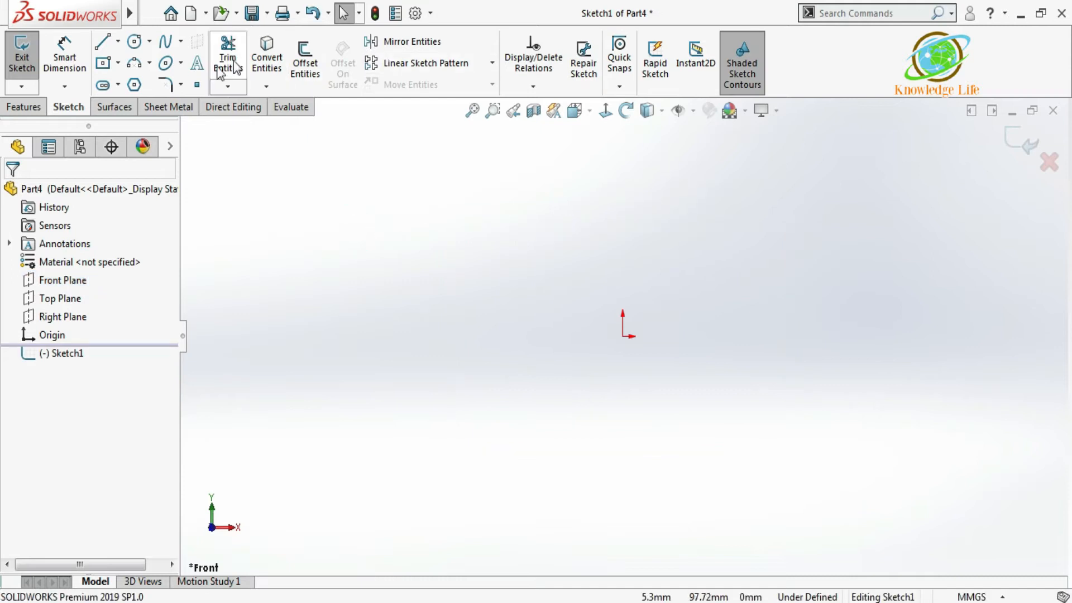
click(103, 44)
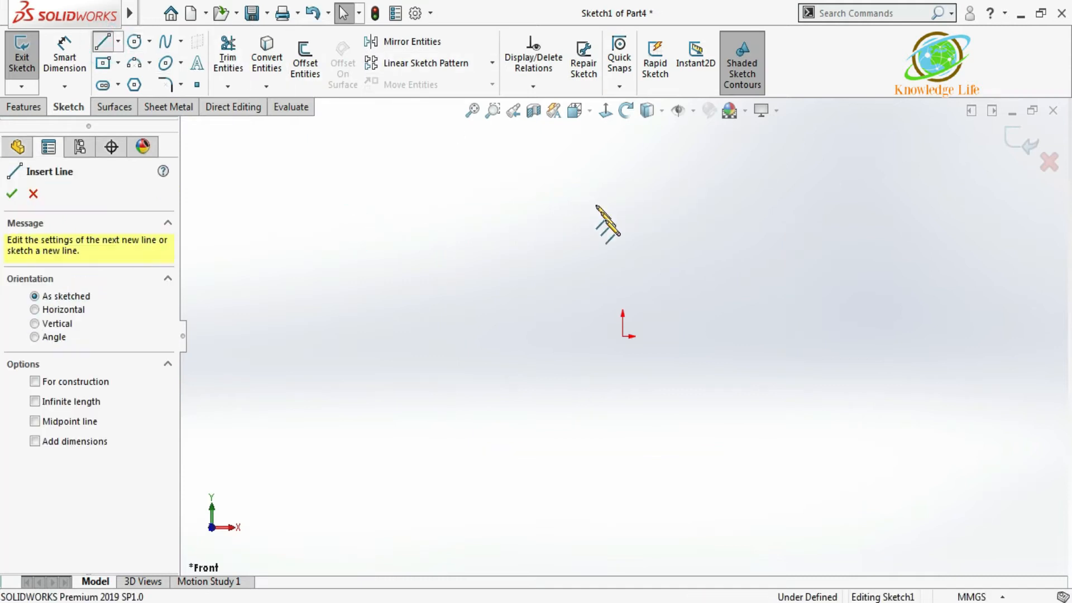
click(623, 336)
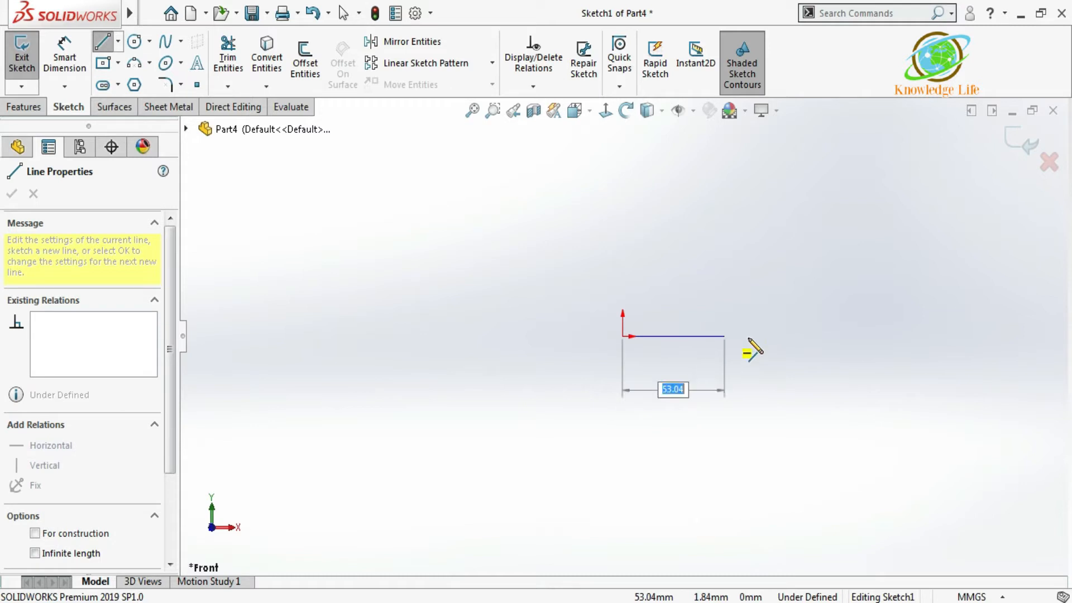
click(790, 336)
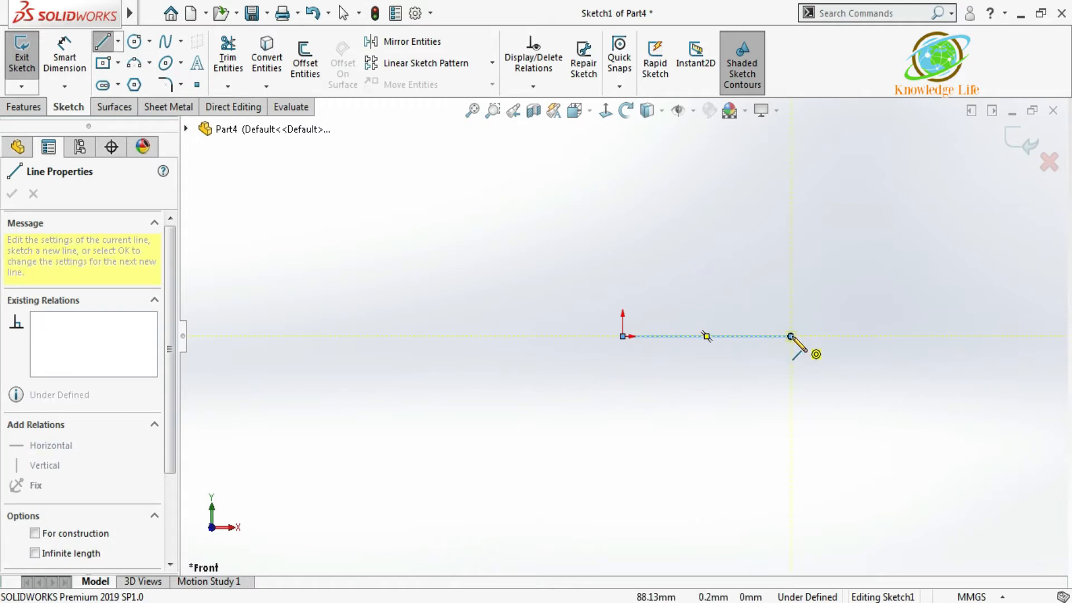
click(987, 353)
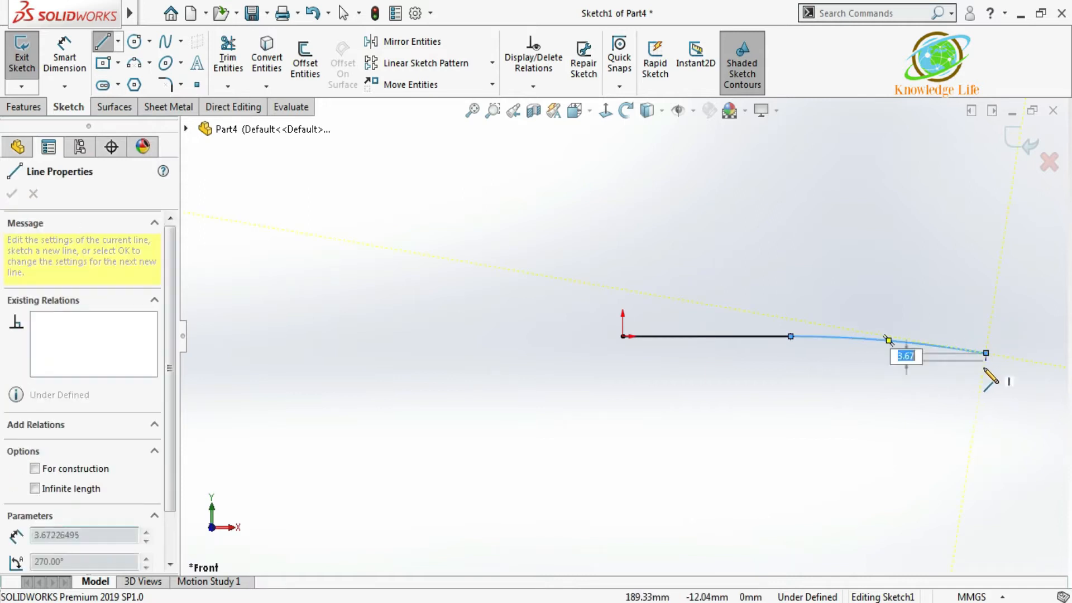
key(Escape)
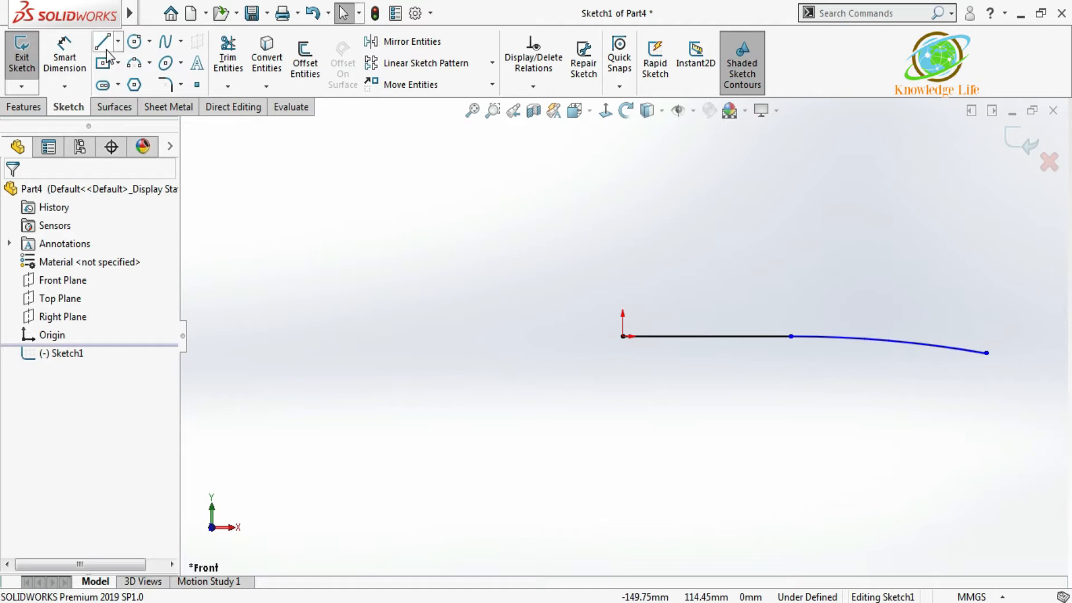
Step: Sketch a tang about 73 mm long and 12 mm high left of the origin, continuing down and about 41 mm right as the blade's lower edge
click(623, 336)
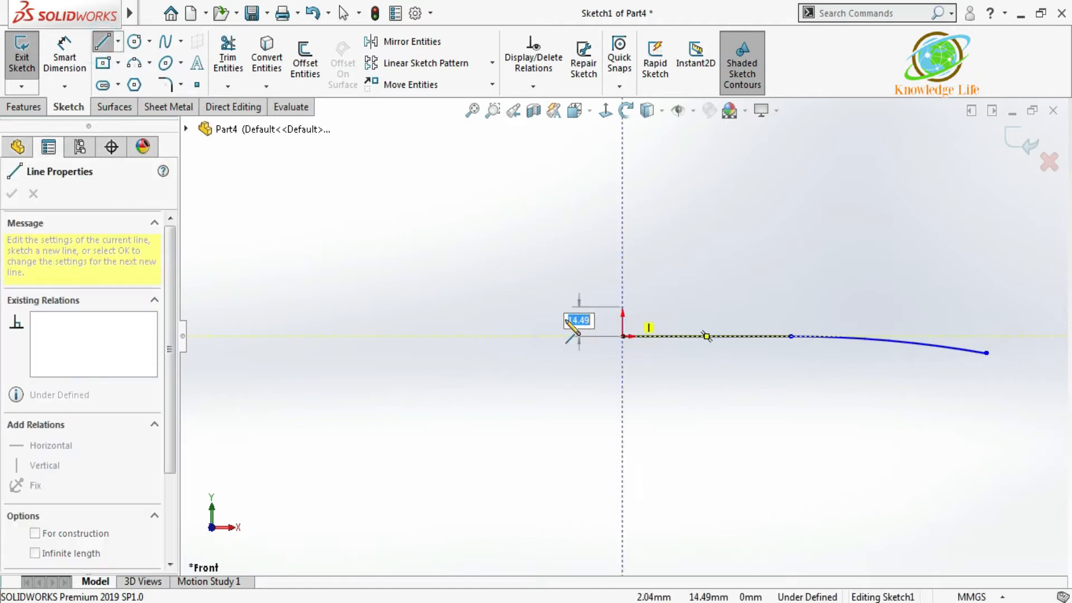
click(483, 336)
click(483, 361)
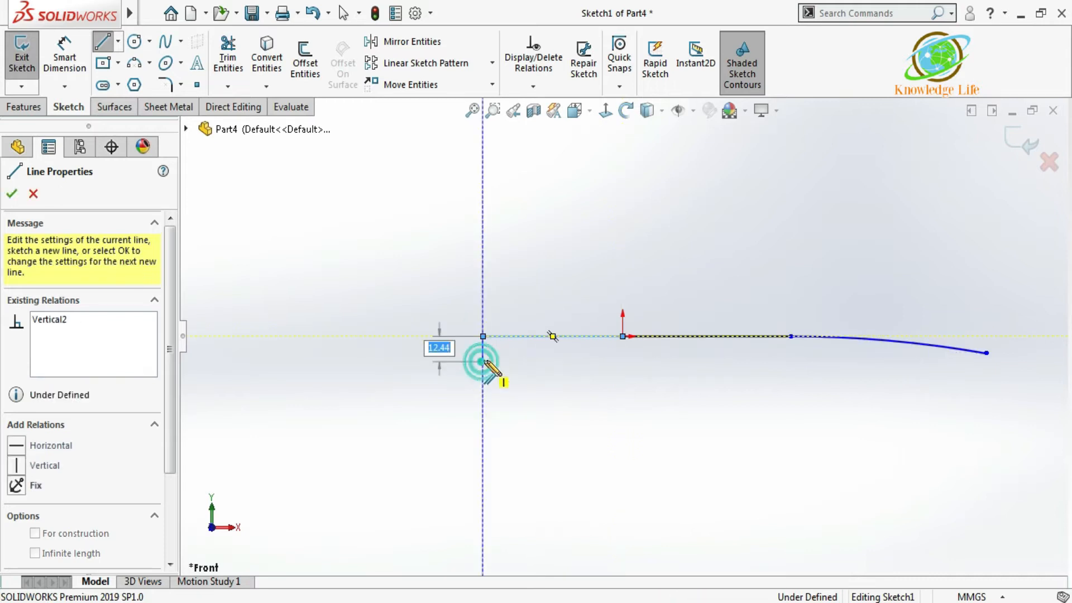
click(622, 361)
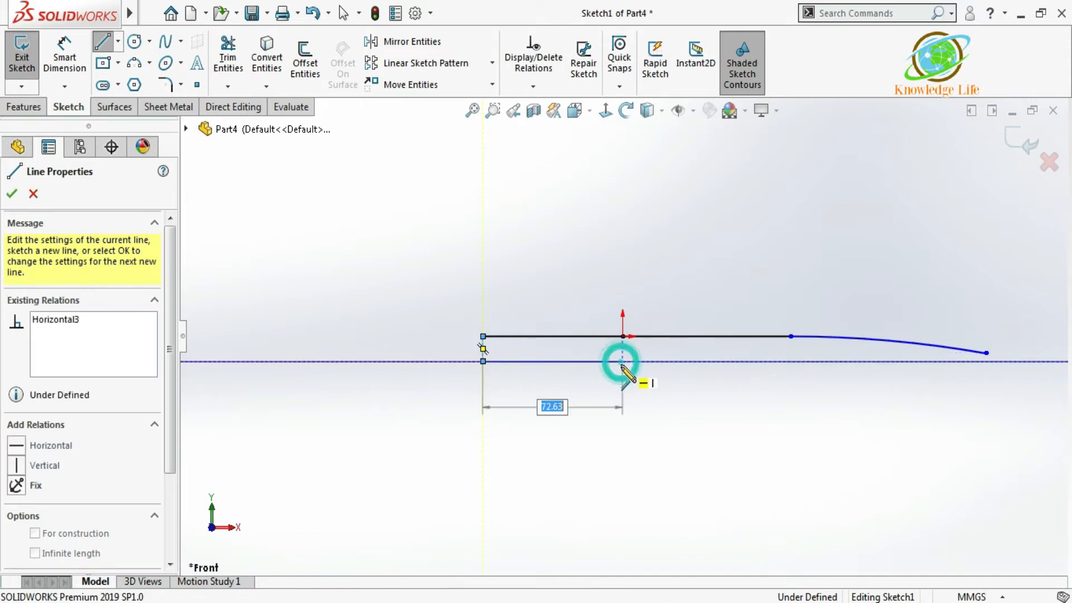
double_click(622, 410)
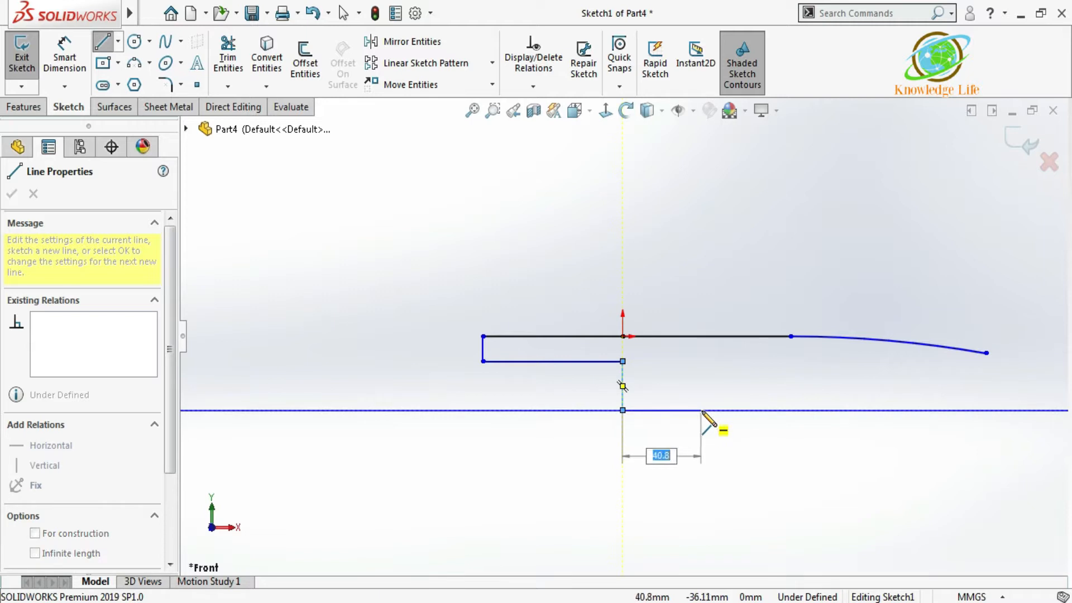
click(701, 410)
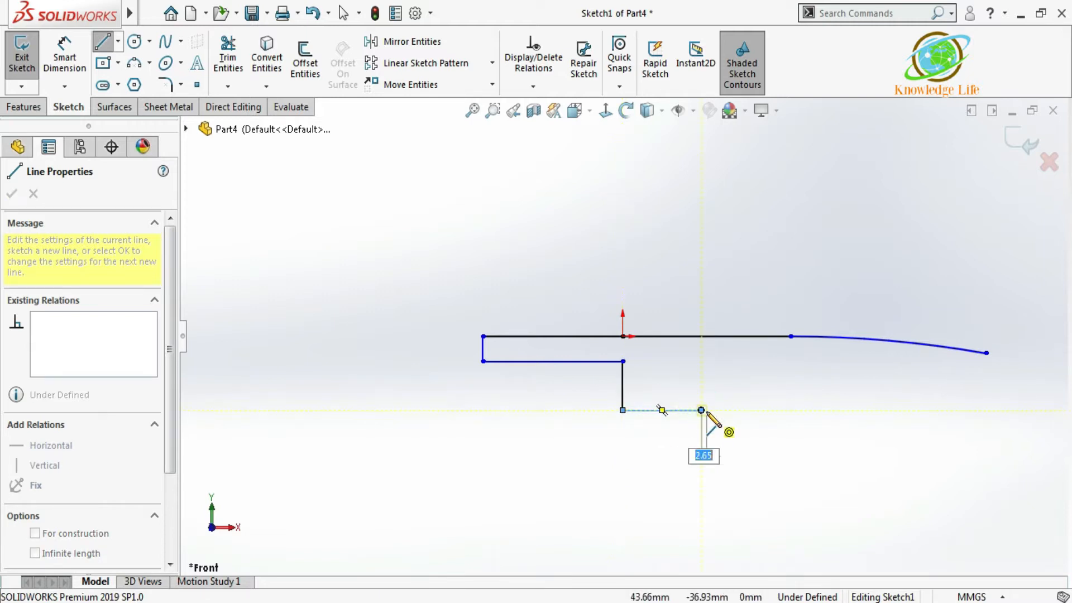
Step: Continue the blade's lower horizontal line with an upward-curving tangent arc and end the line chain
key(a)
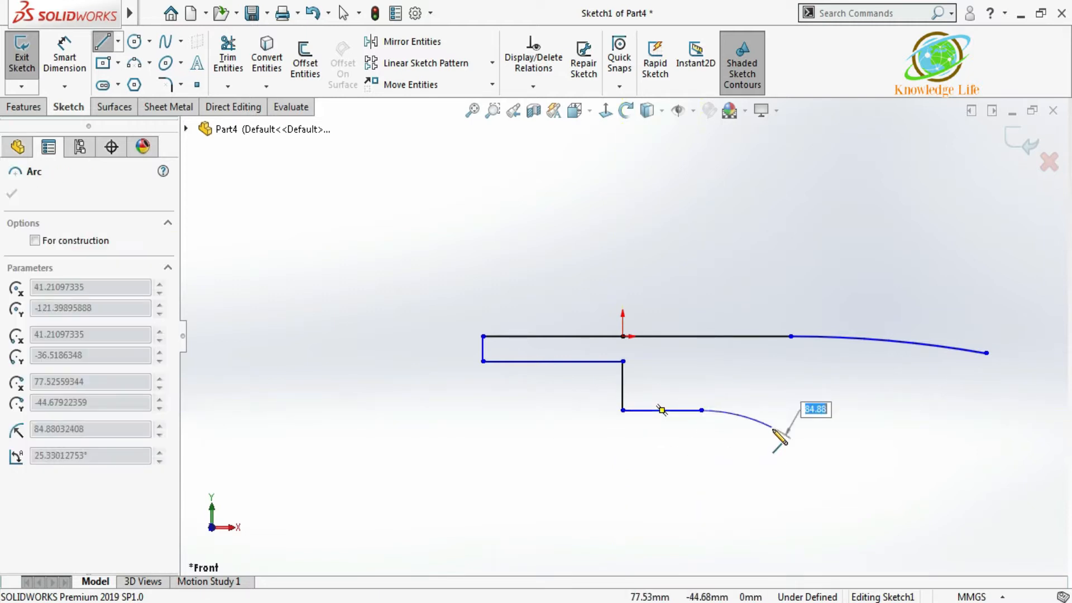
click(822, 396)
key(Escape)
Step: Draw a three-point arc from the blade tip back to just below the free end of the lower arc
scroll(935, 369, up, 3)
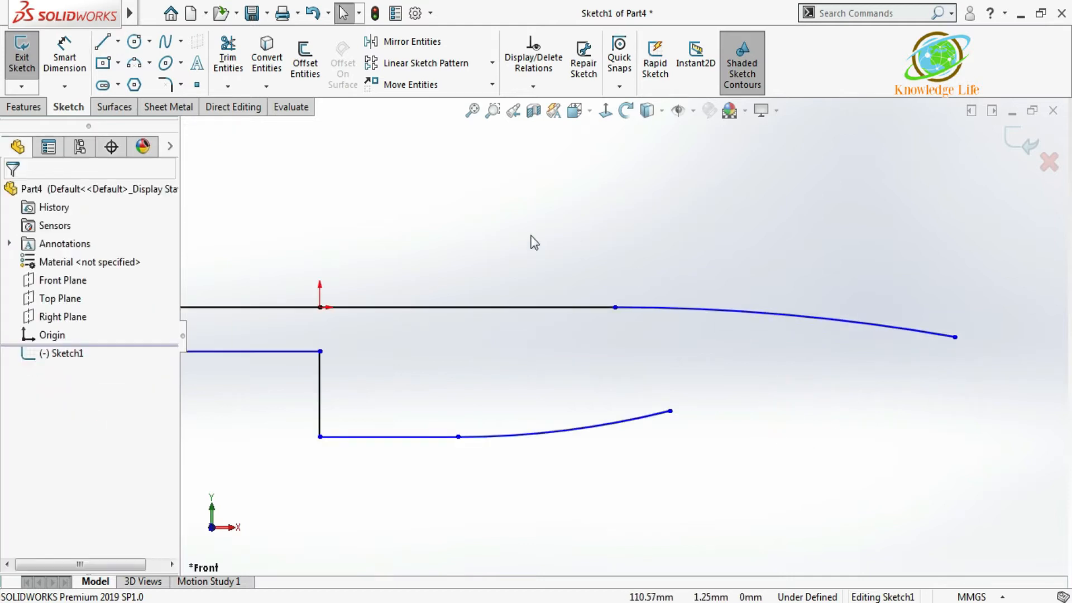
click(134, 63)
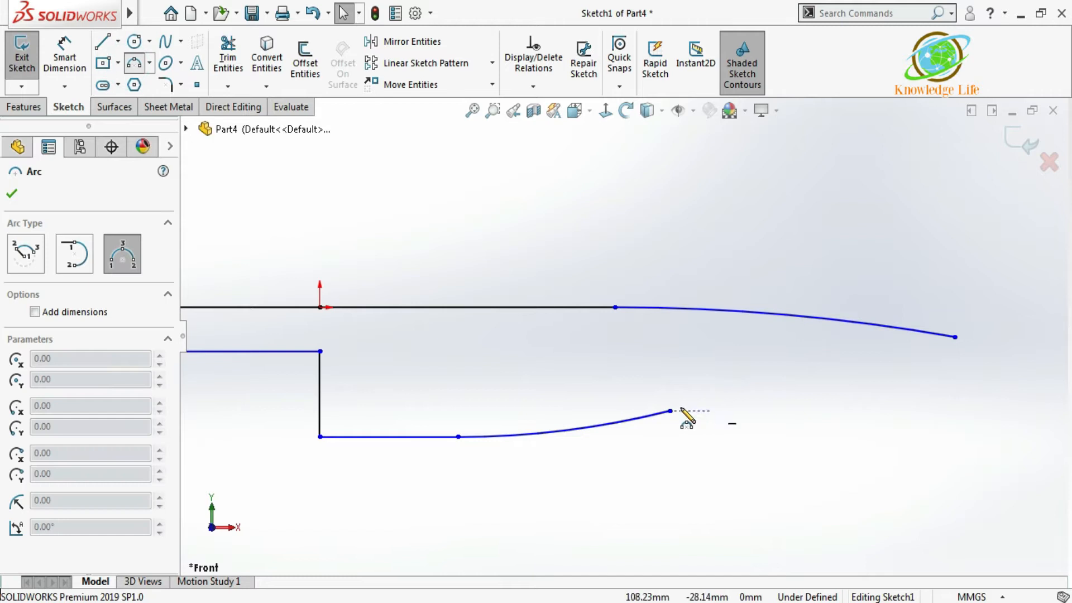
click(955, 337)
click(660, 430)
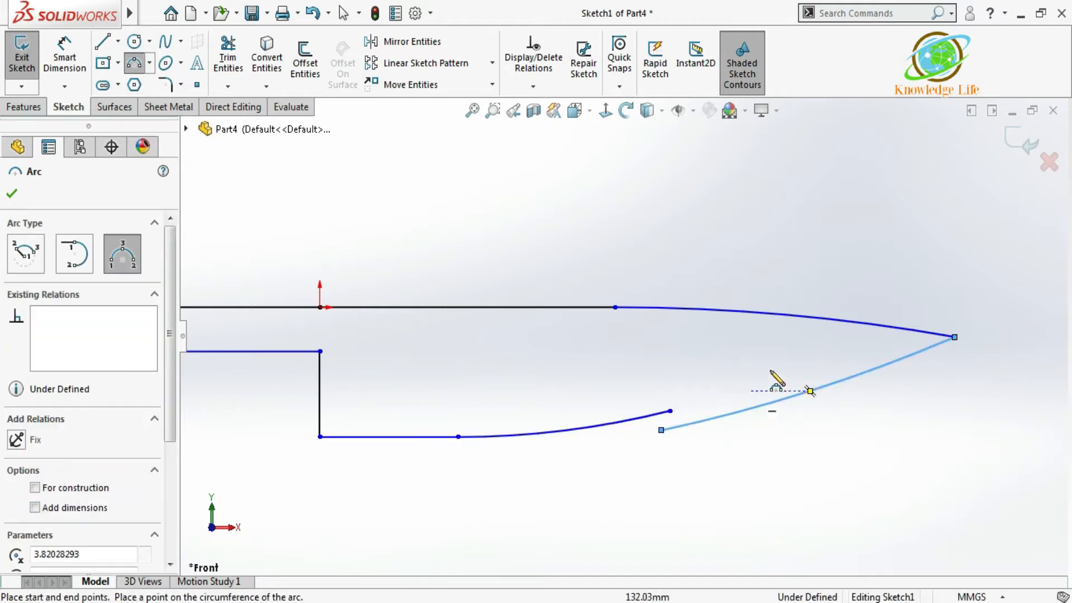
click(781, 357)
key(Escape)
Step: Dimension the overall length from the tang's end edge to the blade tip as 300 mm
scroll(625, 335, up, 3)
scroll(642, 329, down, 1)
click(64, 68)
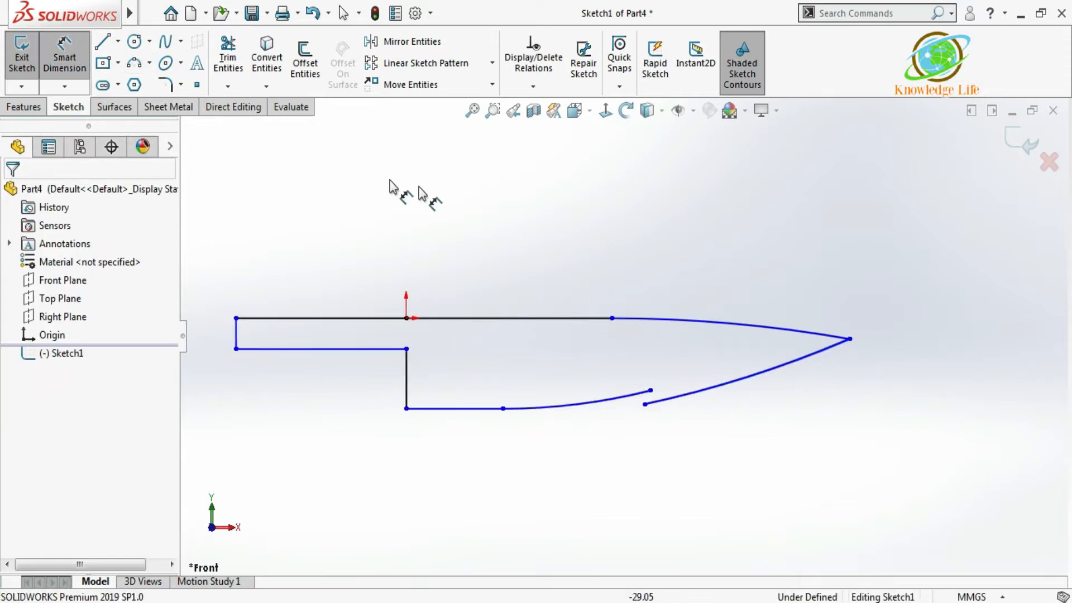
click(236, 338)
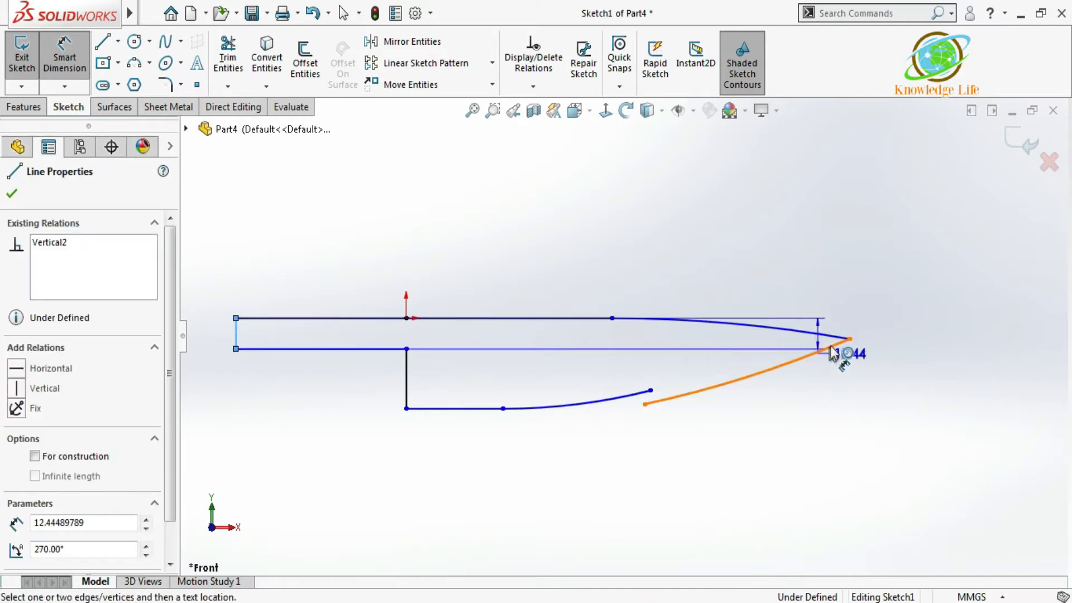
click(849, 339)
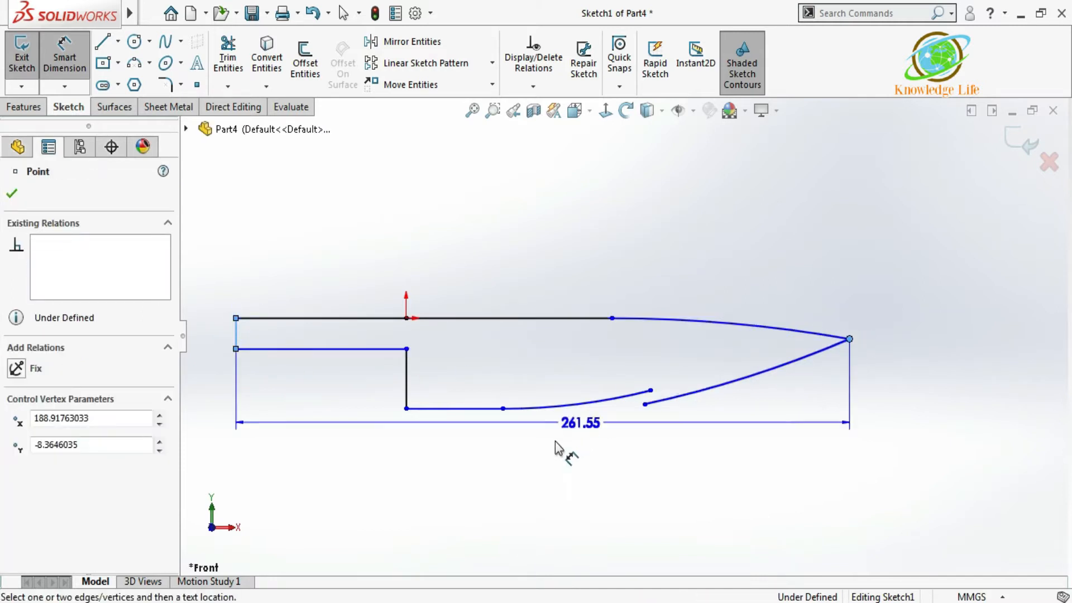
click(523, 493)
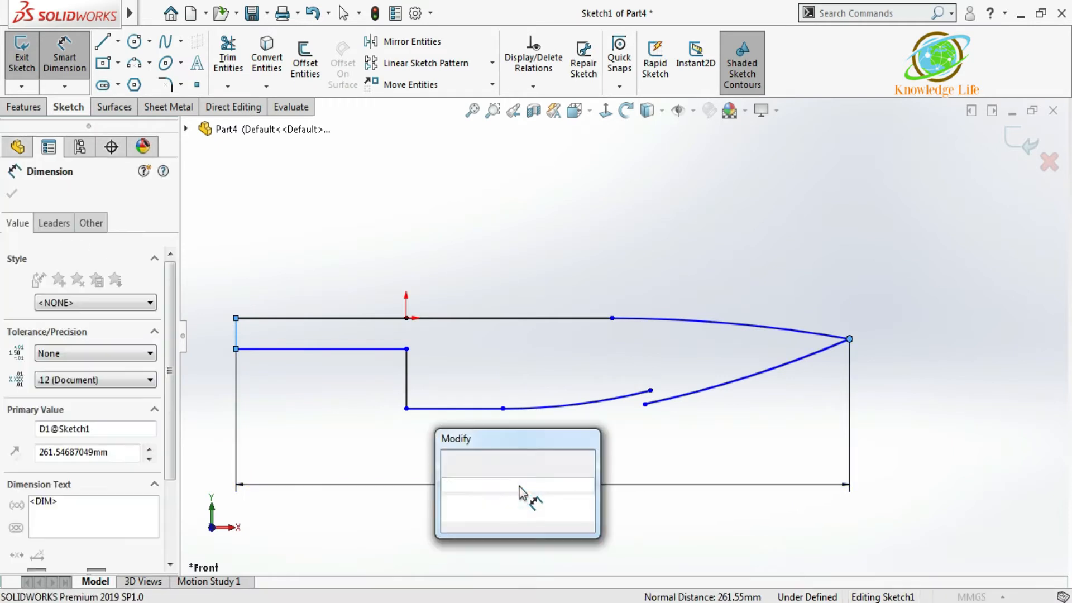
text(3)
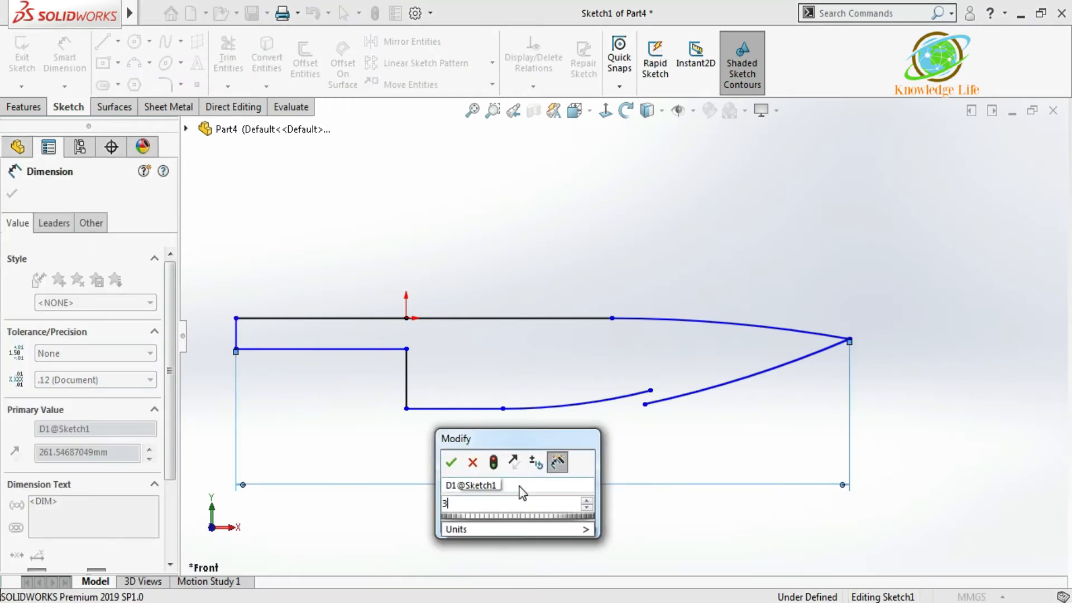
text(00)
key(Return)
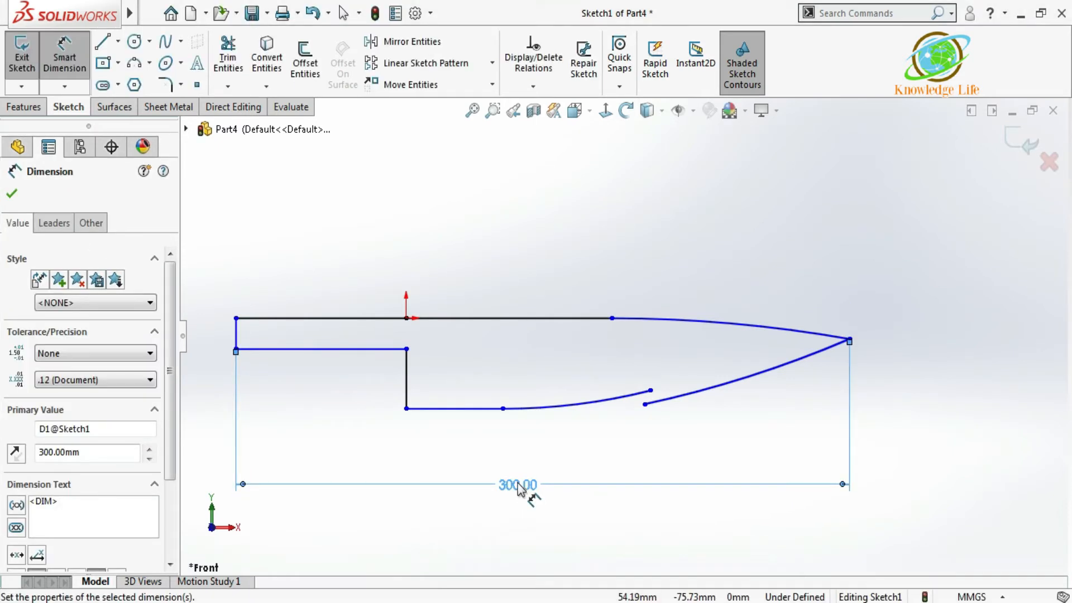
Step: Dimension the tang with a length of 50 mm from the origin and a height of 20 mm at its end edge
click(405, 320)
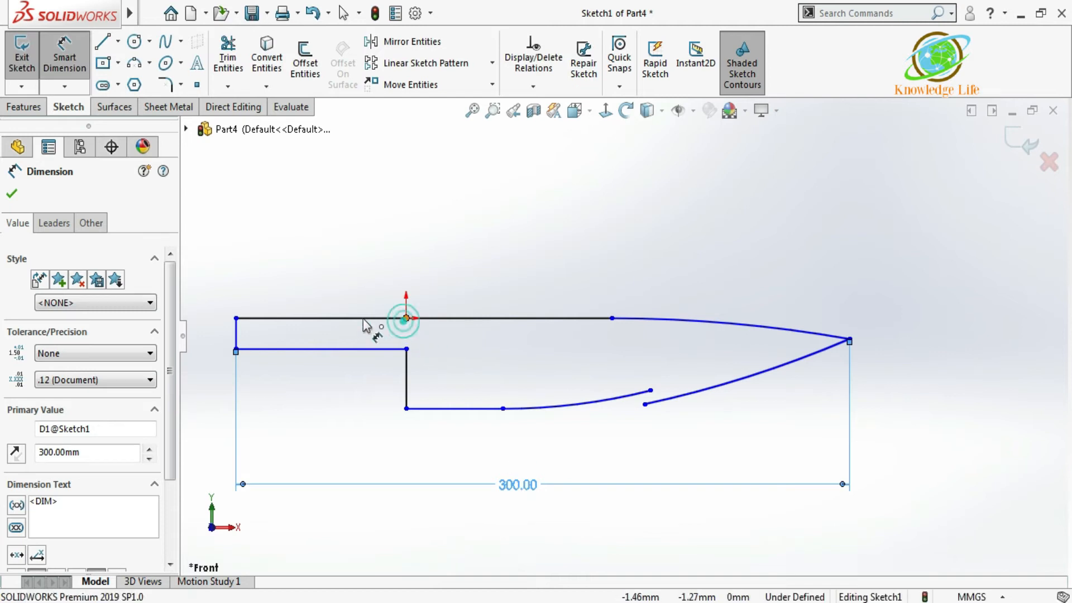
click(237, 318)
click(287, 293)
text(50)
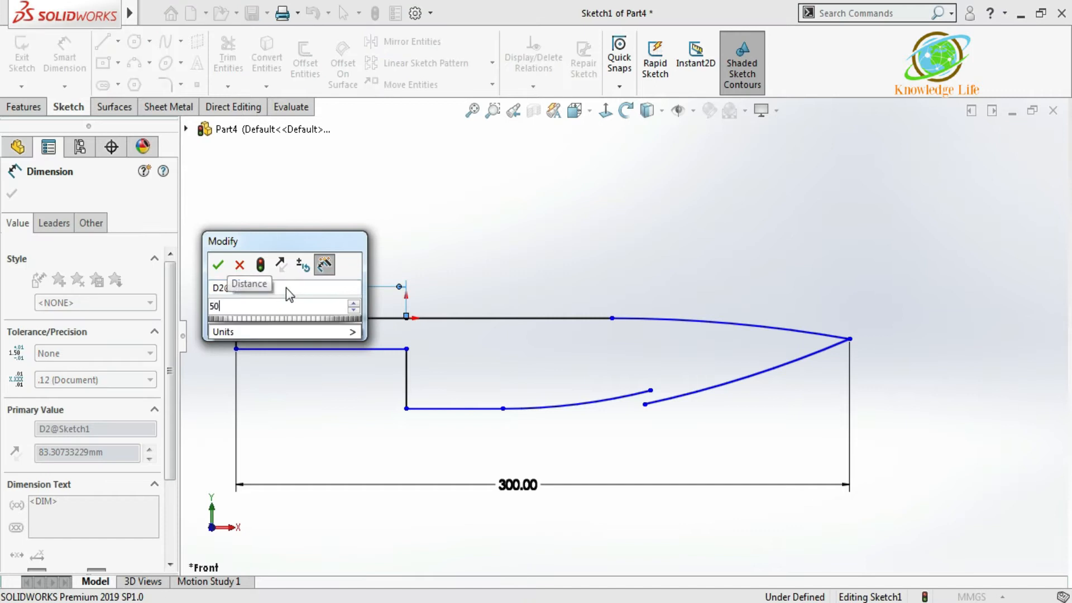
key(Return)
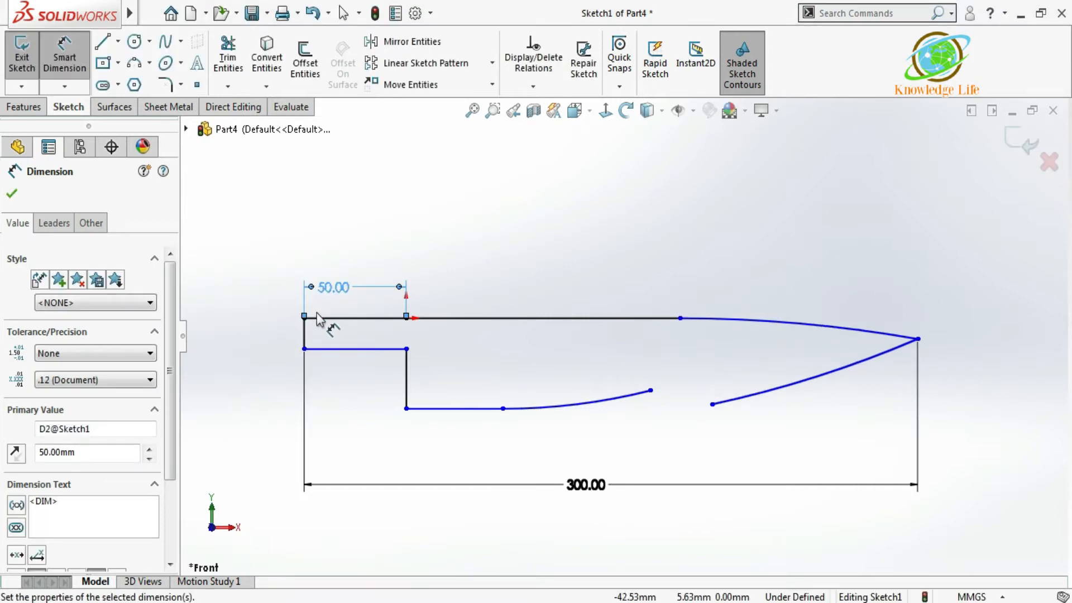
click(306, 332)
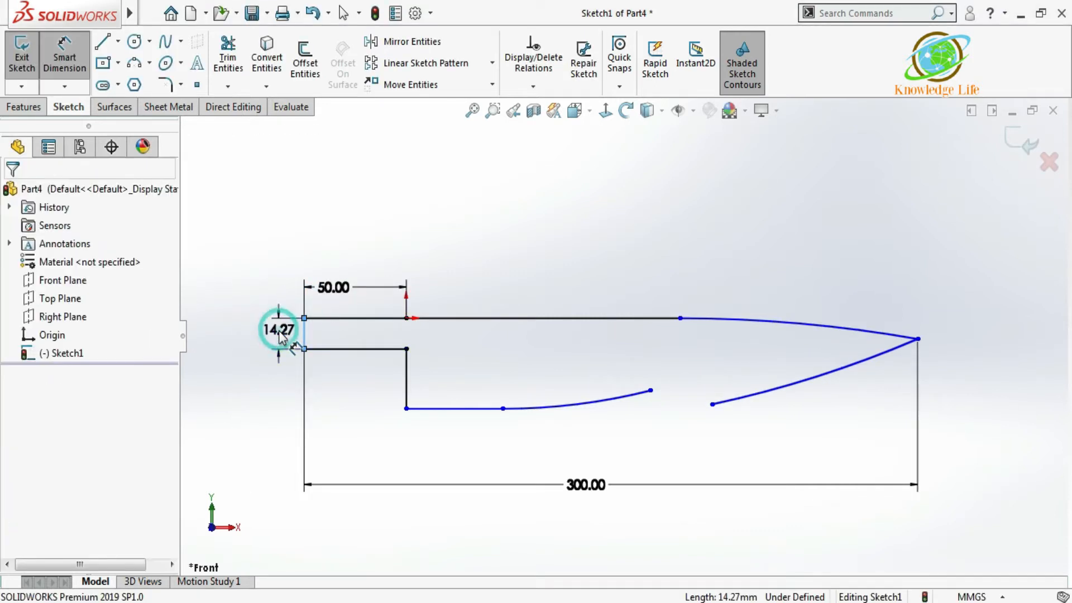
click(282, 336)
text(20)
key(Return)
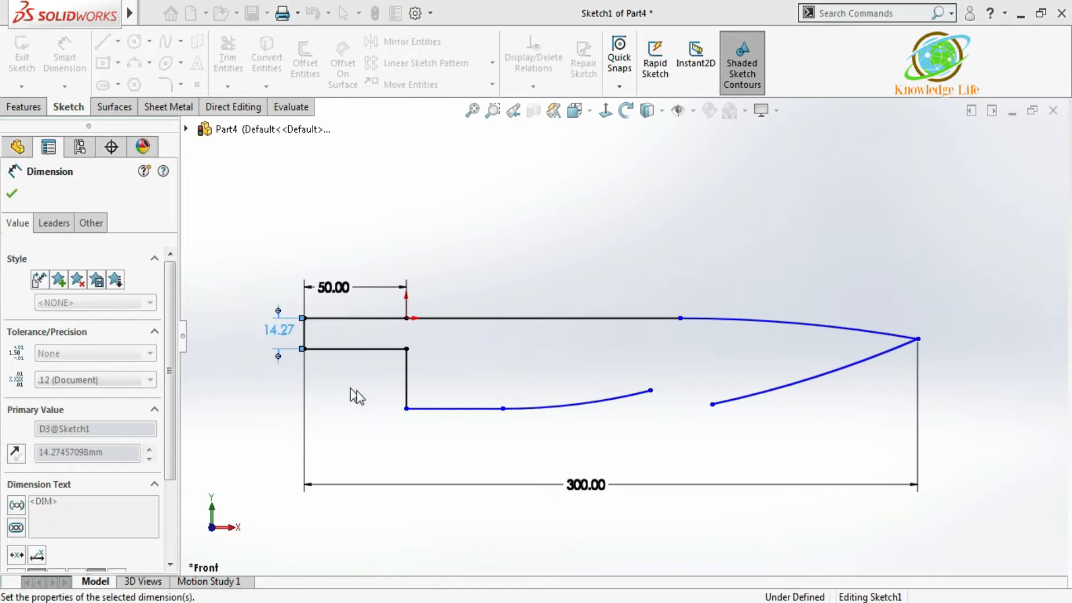
Step: Dimension the vertical step between the tang and the blade's lower edge as 30 mm
click(405, 383)
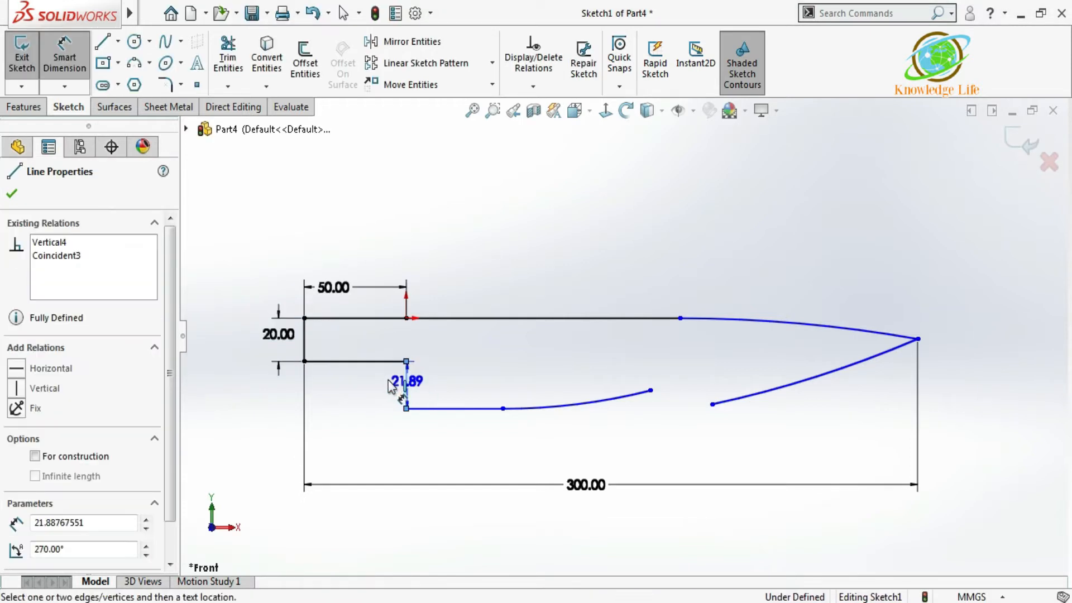
click(385, 382)
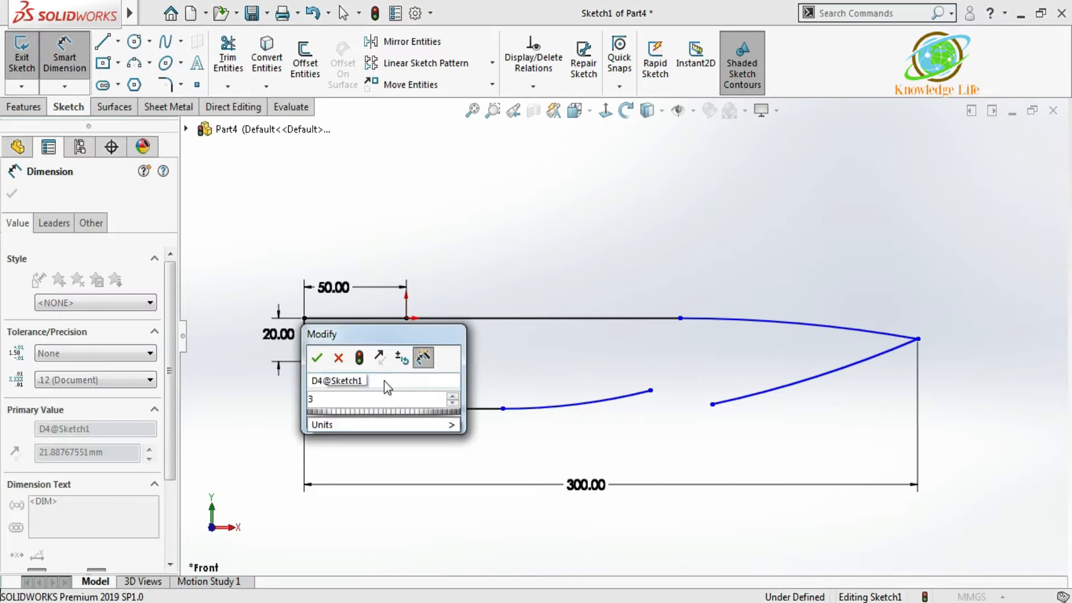
text(30)
key(Return)
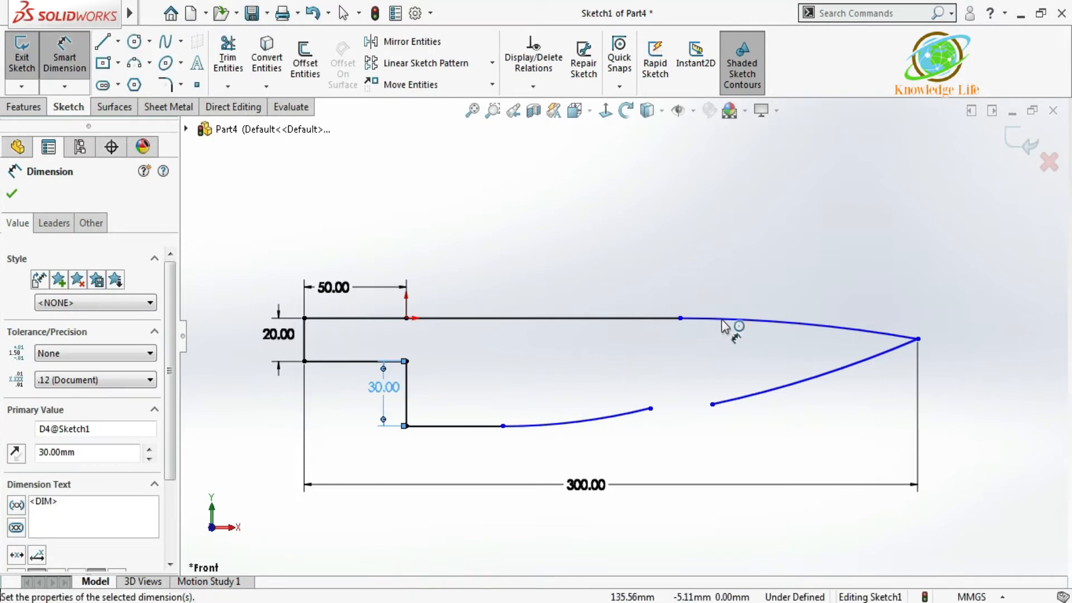
Step: Dimension the upper blade arc with a 450 mm radius and a horizontal length of 145 mm to the tip
click(740, 322)
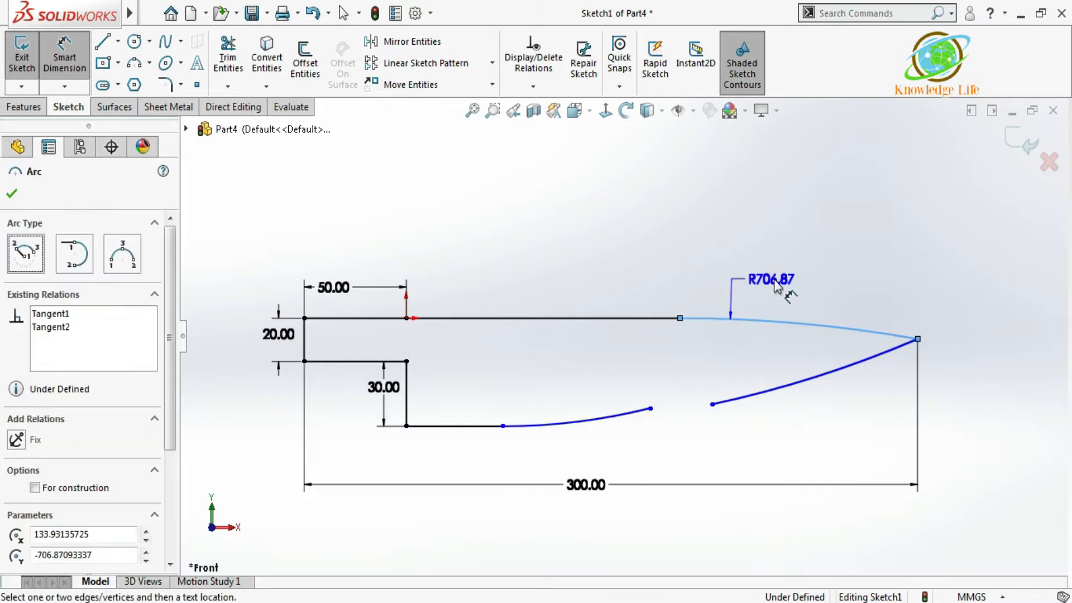
click(780, 288)
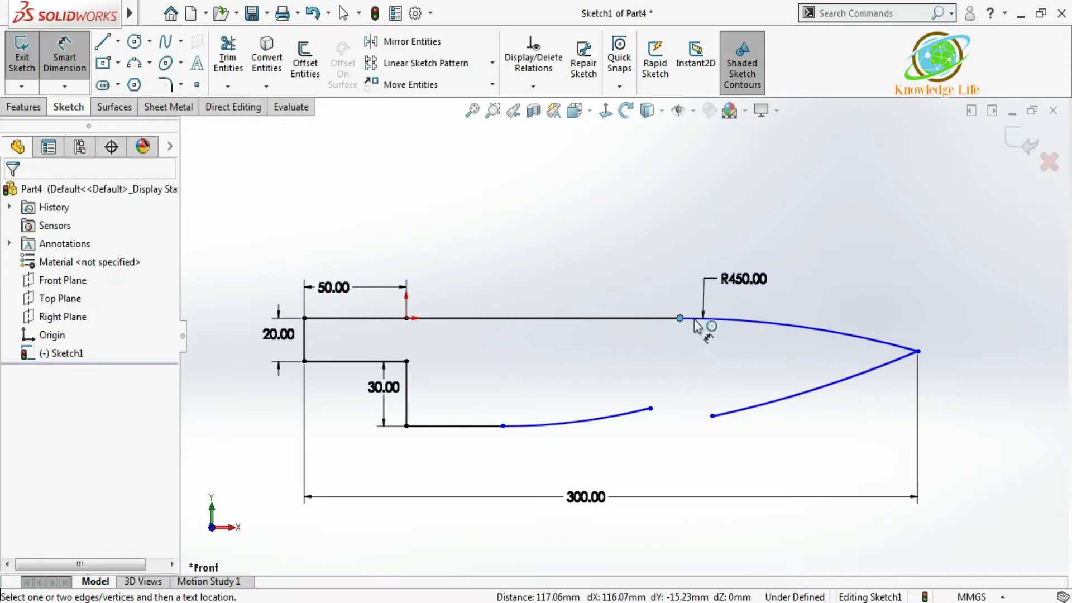
click(918, 351)
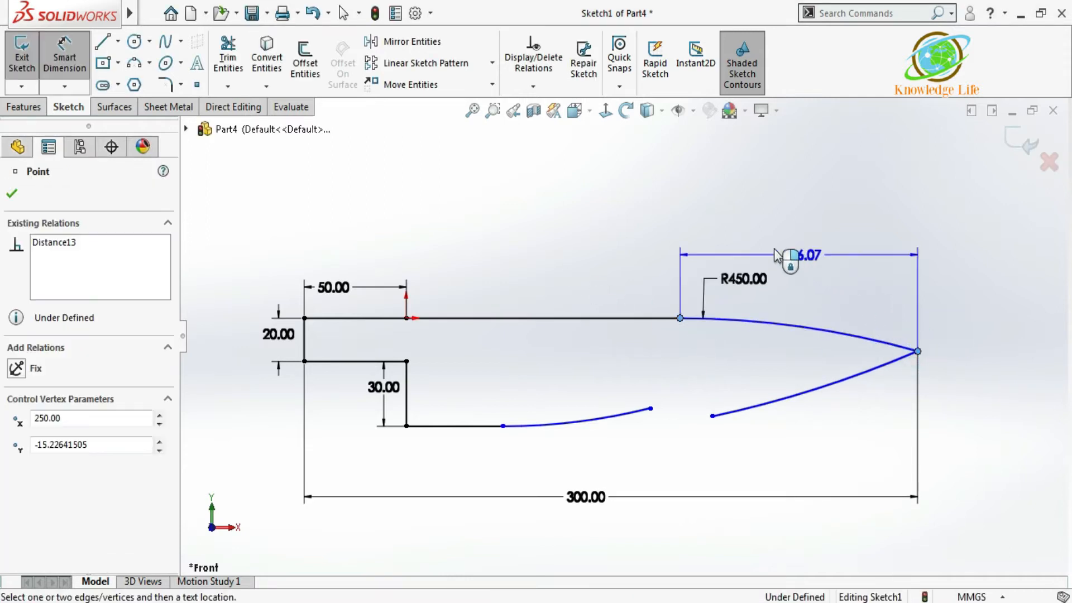
click(754, 246)
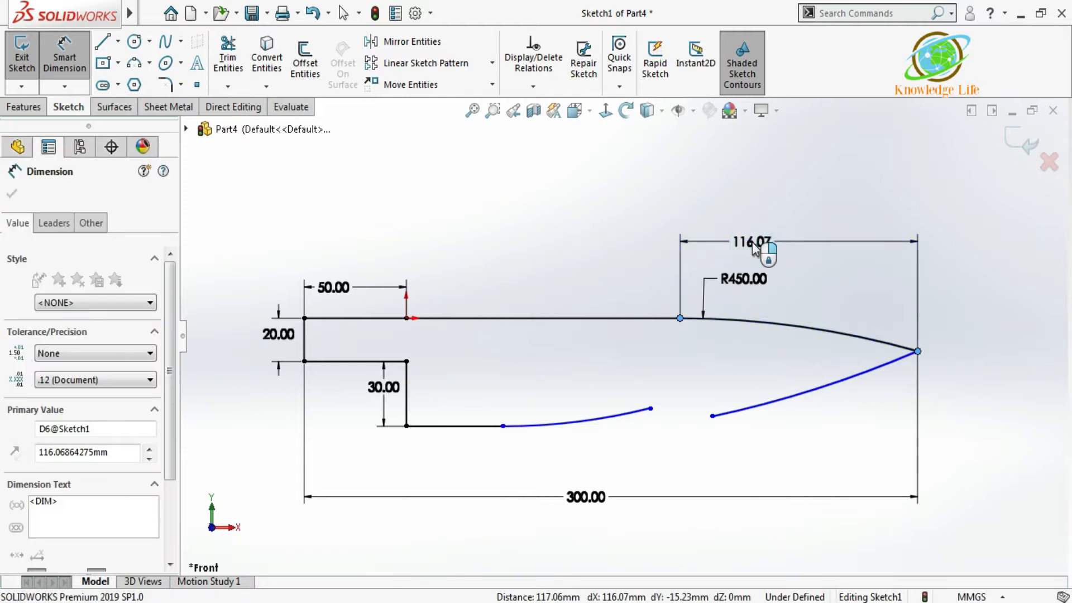
text(145)
key(Return)
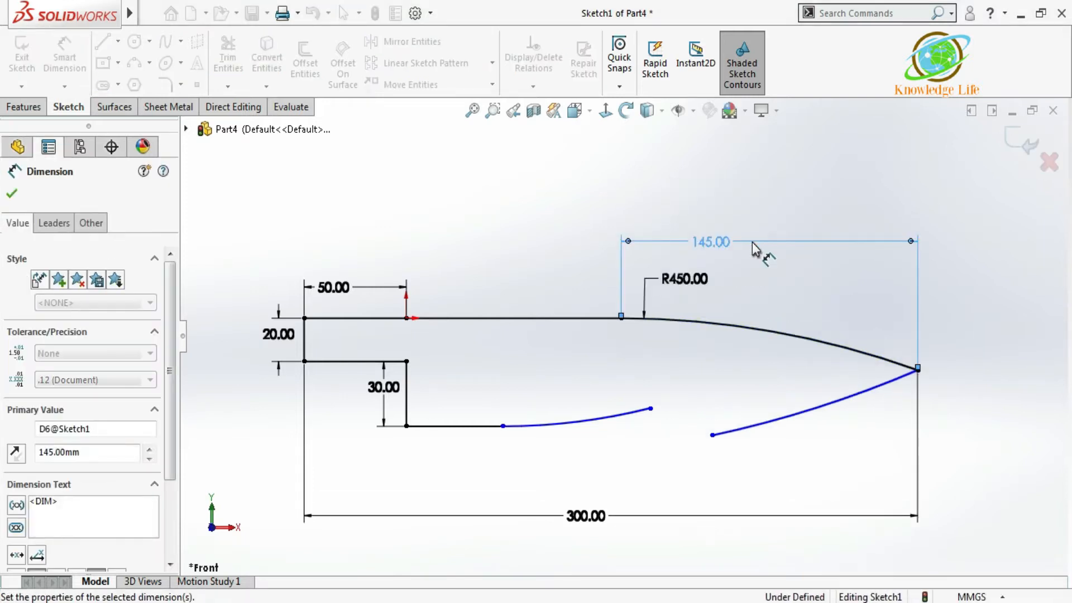
scroll(640, 306, down, 2)
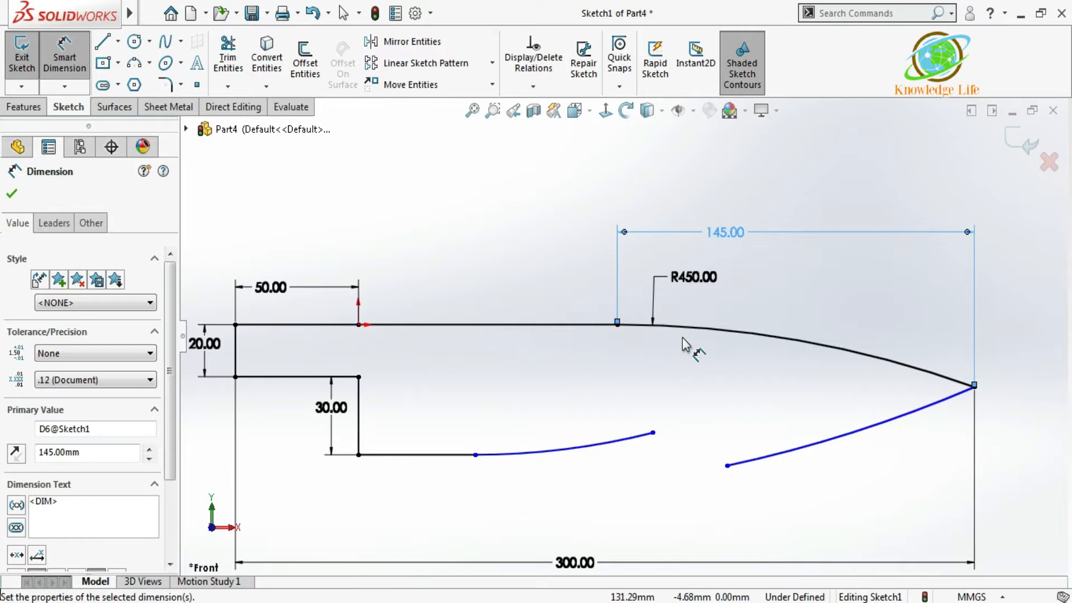
Step: Dimension the lower arc that ends at the blade tip with a 270 mm radius
scroll(686, 344, up, 1)
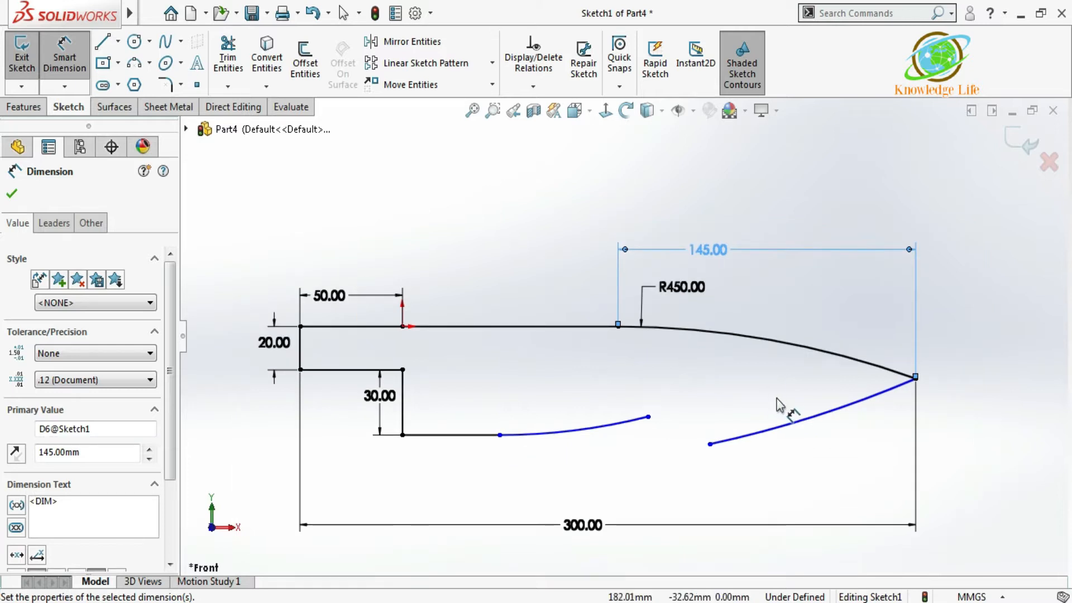
click(824, 417)
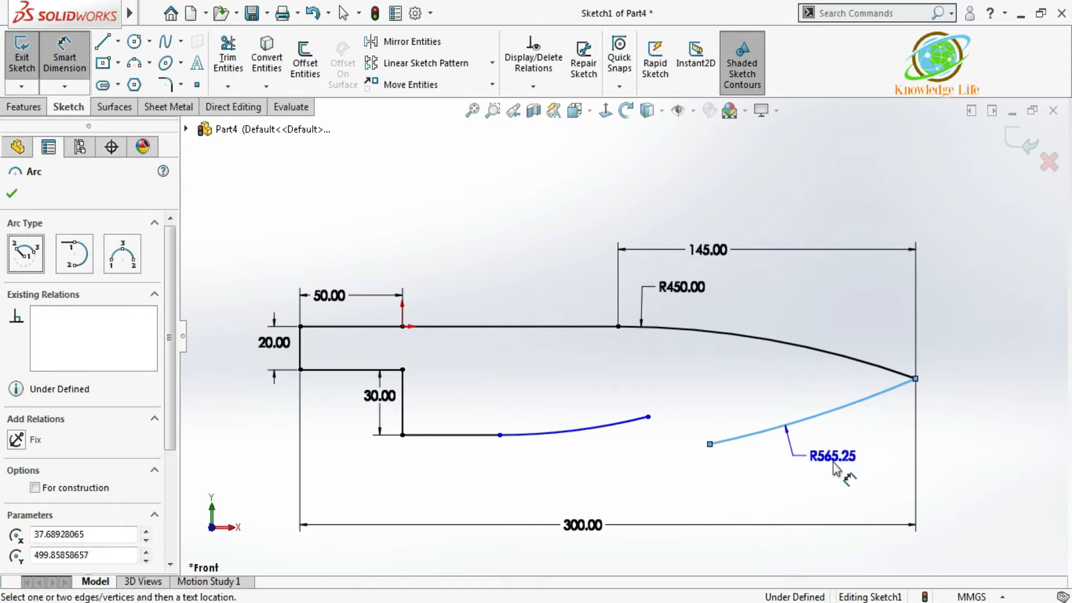
click(835, 466)
text(270)
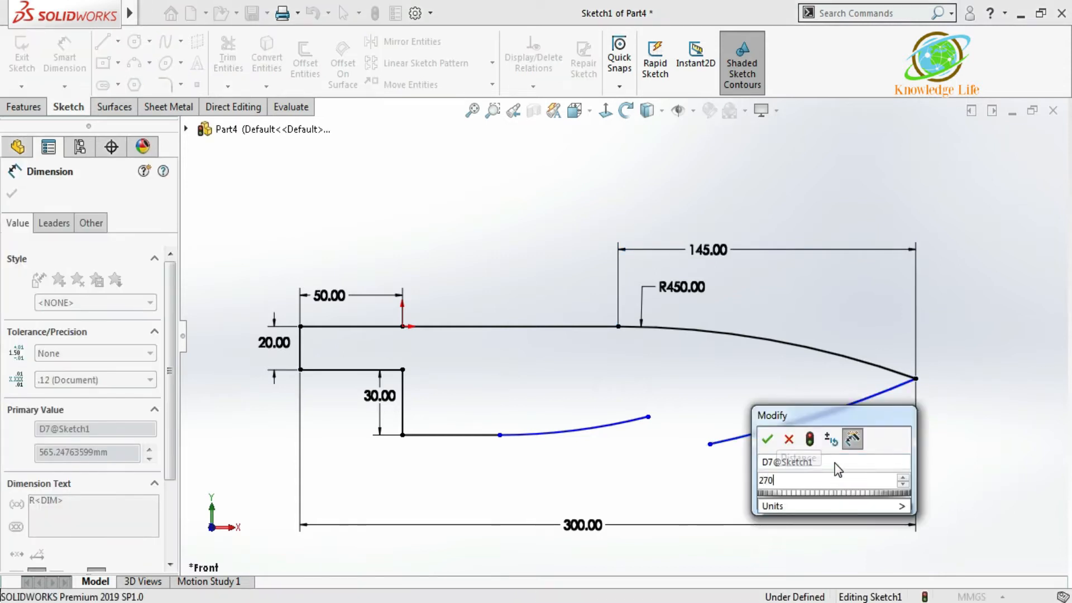
key(Return)
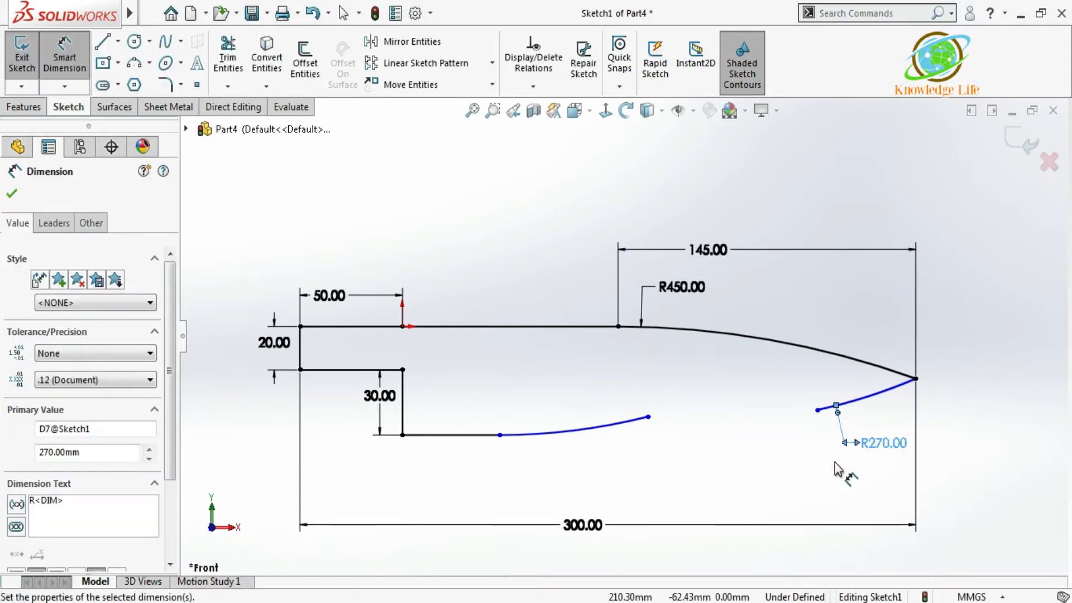
Step: Dimension the arc that continues from the blade's straight lower edge with a 650 mm radius
scroll(806, 434, up, 2)
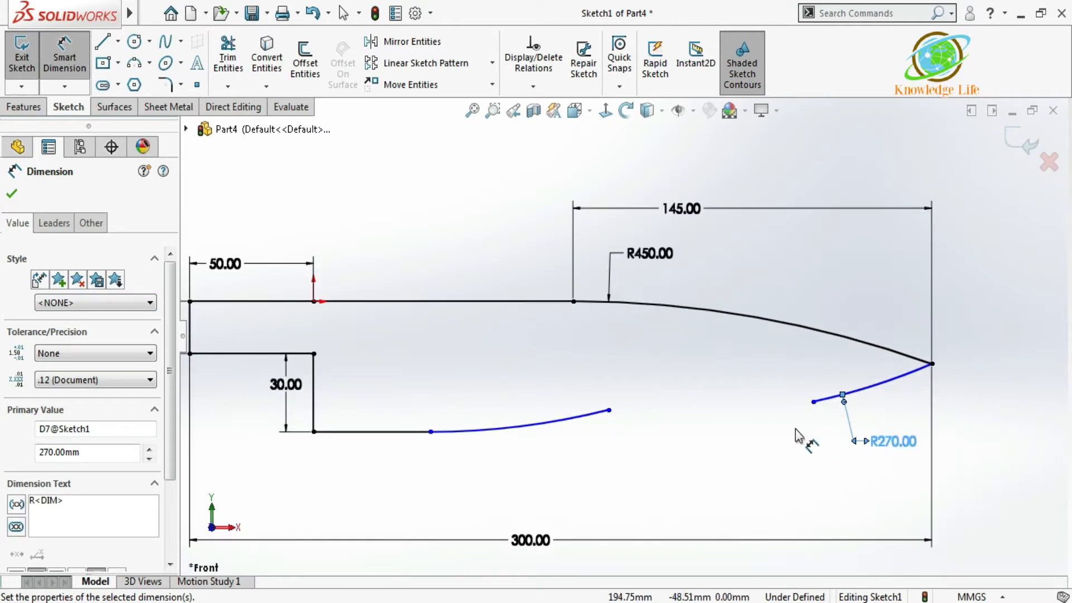
click(549, 432)
click(566, 473)
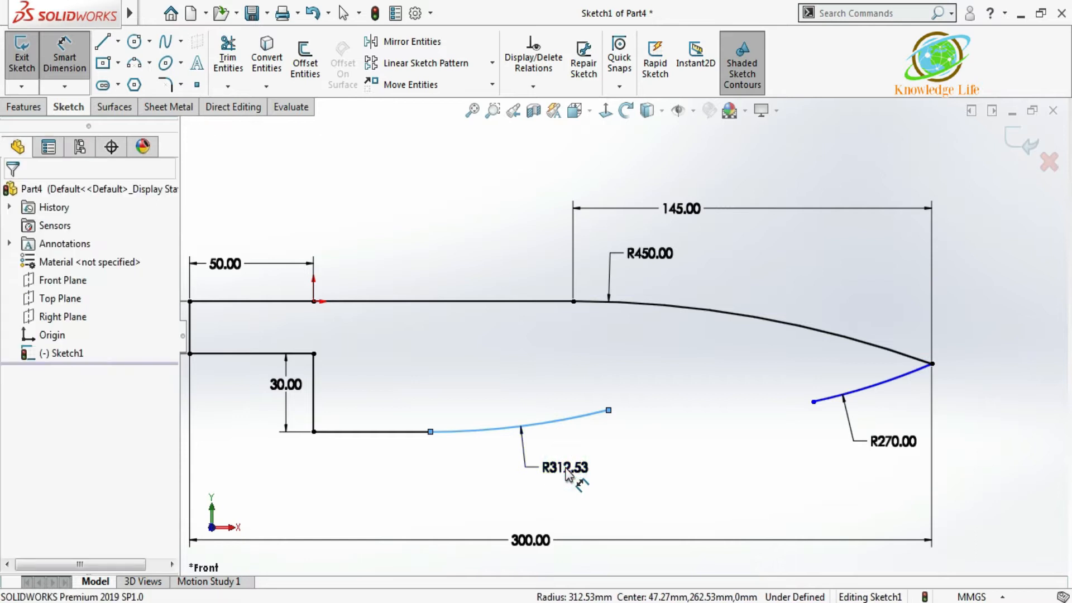
double_click(567, 473)
text(65)
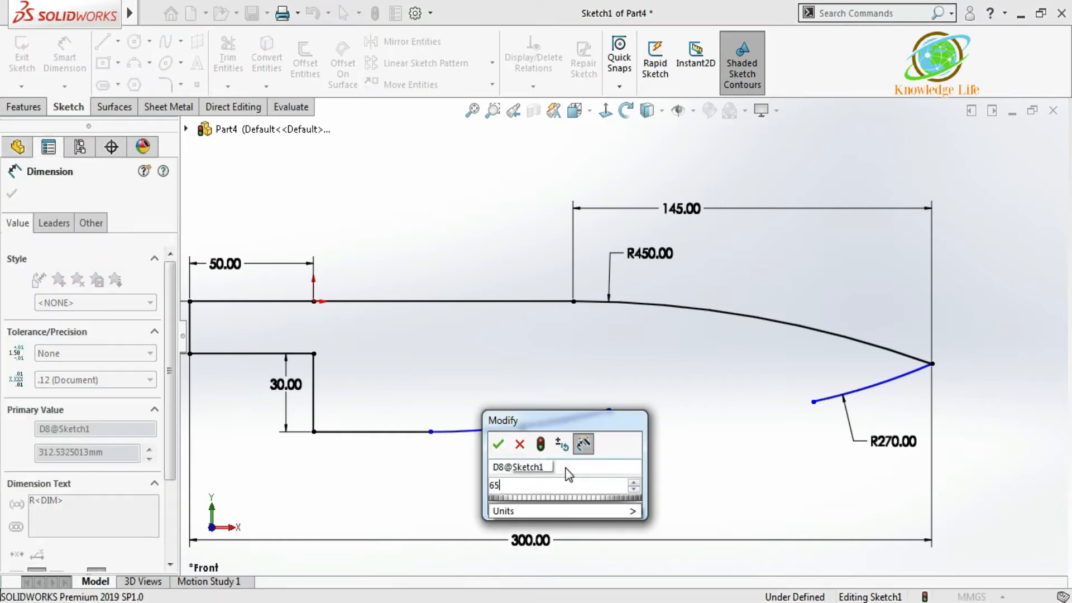
text(0)
key(Return)
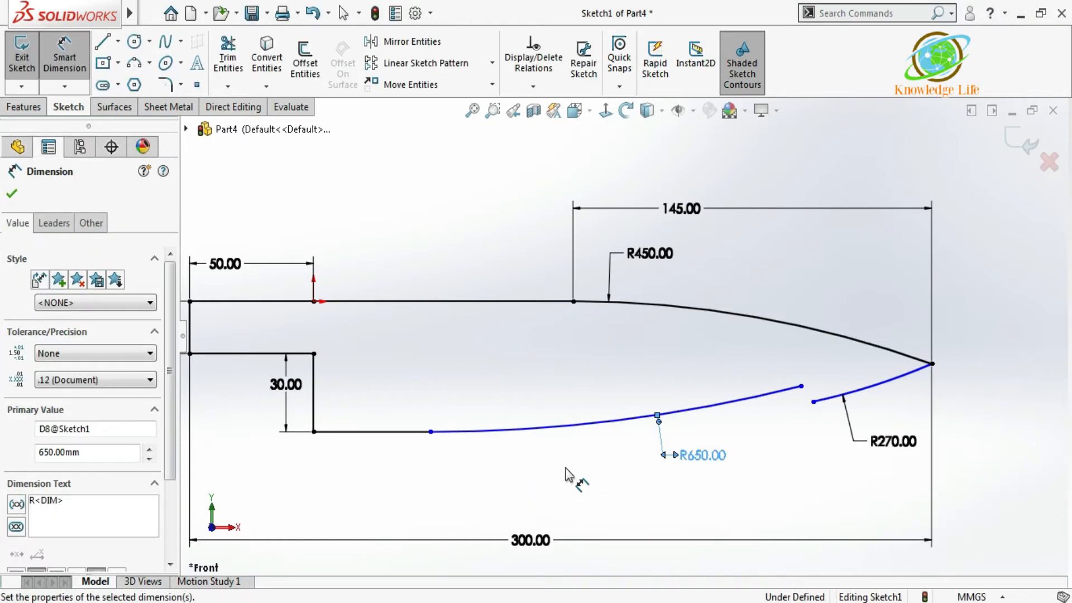
key(Escape)
key(Escape)
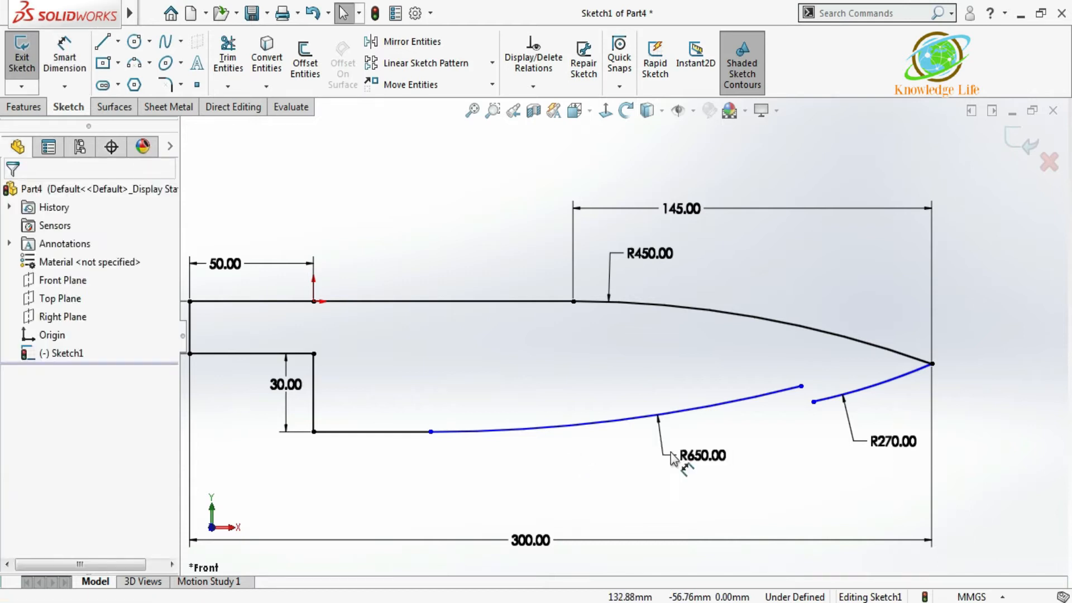
Step: Add a tangent relation between the 650 mm and 270 mm lower blade arcs
click(754, 429)
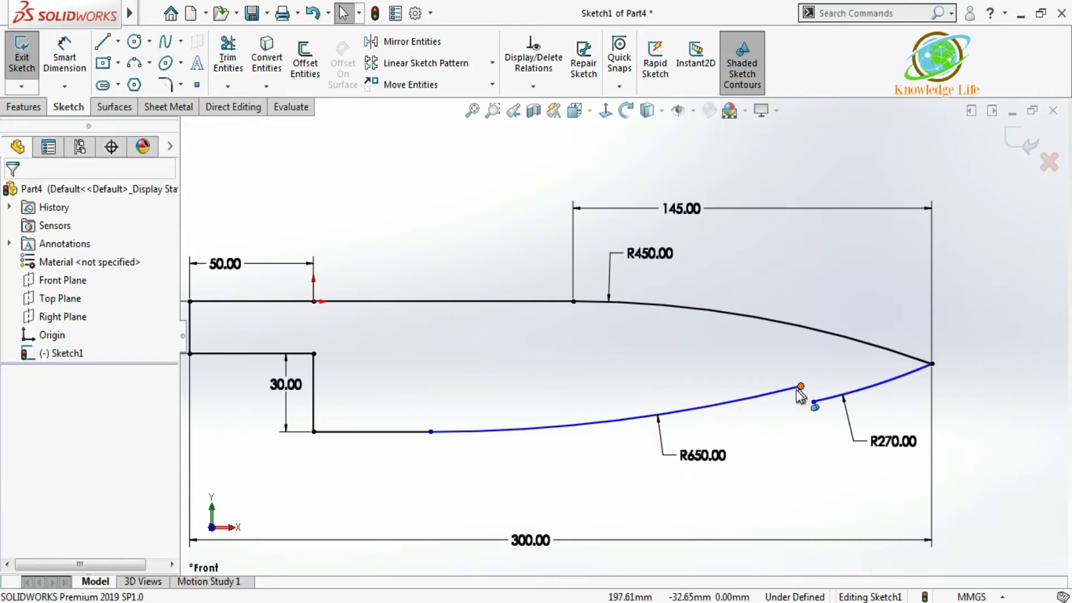
click(795, 397)
click(831, 402)
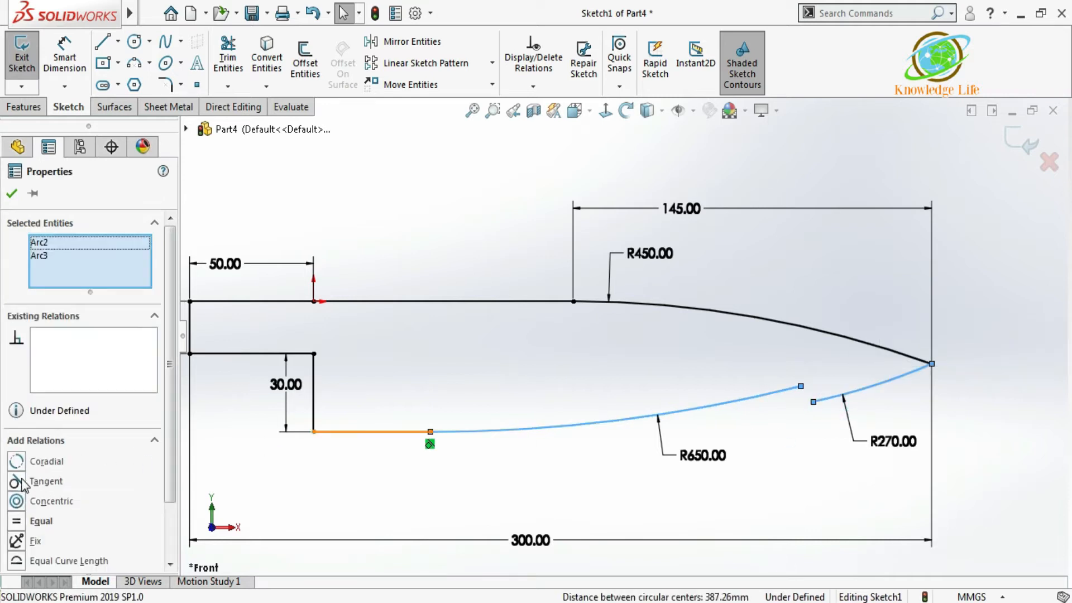
click(17, 481)
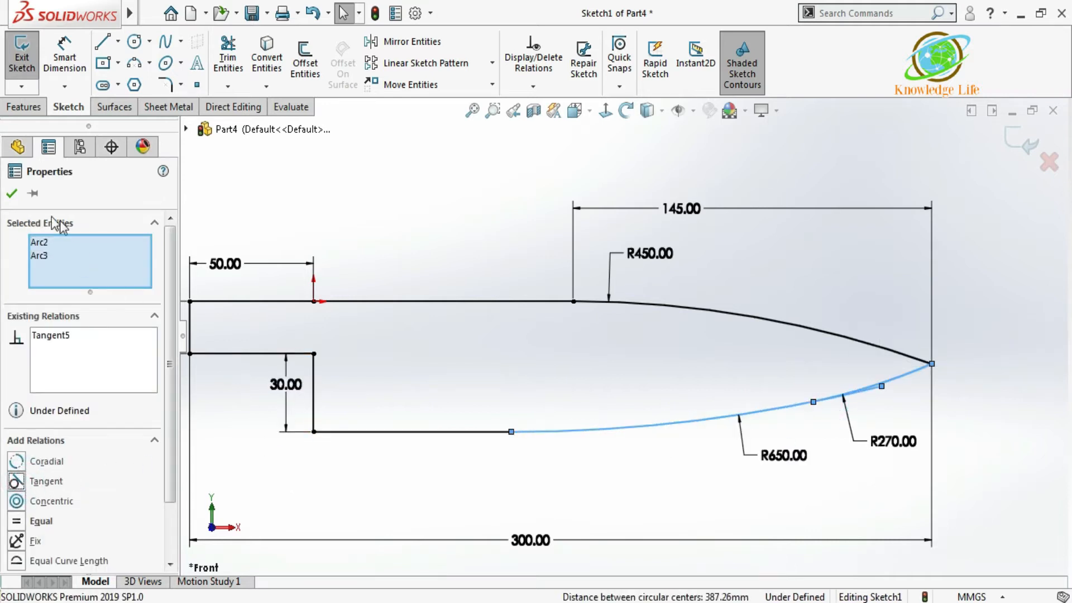
click(12, 193)
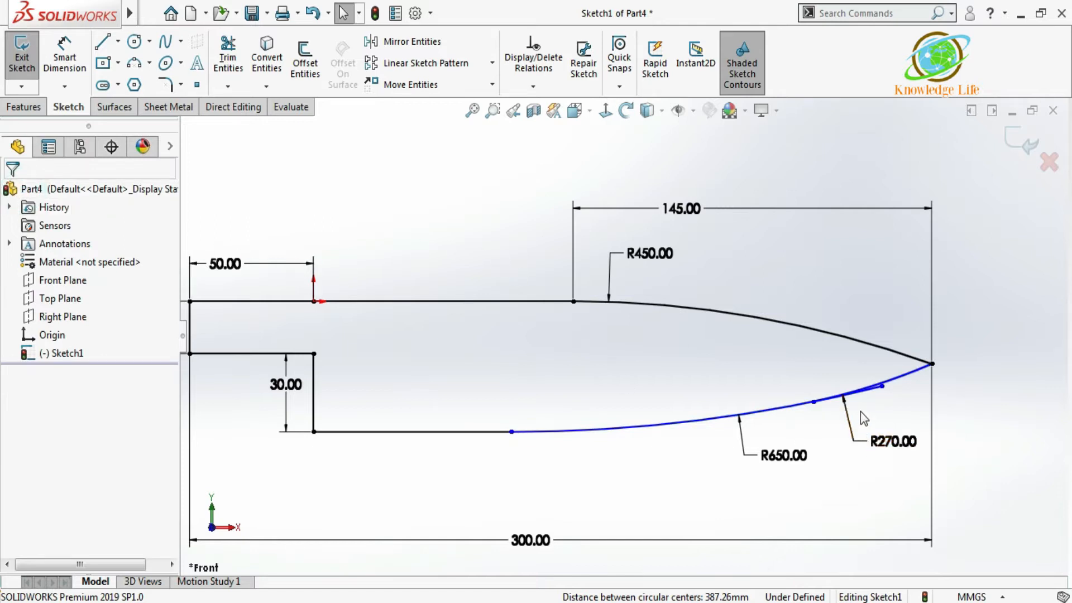
Step: Trim the overlapping ends of the 650 mm and 270 mm arcs with Power trim so they form one continuous lower edge
scroll(863, 418, down, 6)
scroll(726, 371, down, 2)
scroll(645, 394, down, 3)
scroll(568, 397, down, 2)
scroll(562, 368, down, 3)
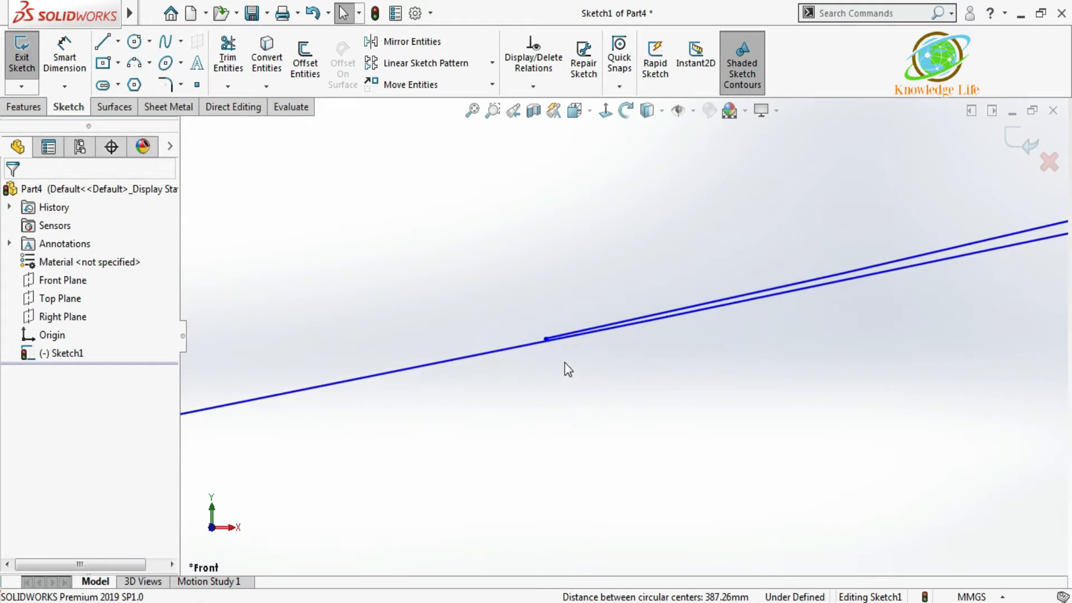
click(235, 88)
click(246, 127)
click(568, 317)
scroll(559, 293, up, 3)
scroll(547, 319, up, 3)
click(229, 77)
click(228, 86)
click(239, 105)
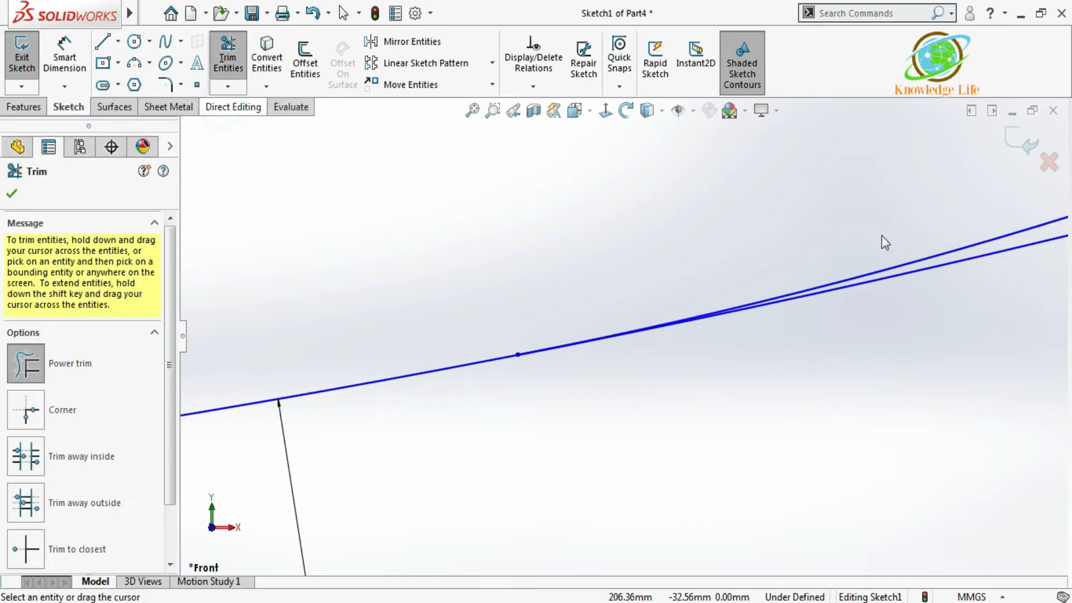
scroll(955, 305, up, 2)
drag(877, 280, 878, 274)
scroll(787, 316, up, 4)
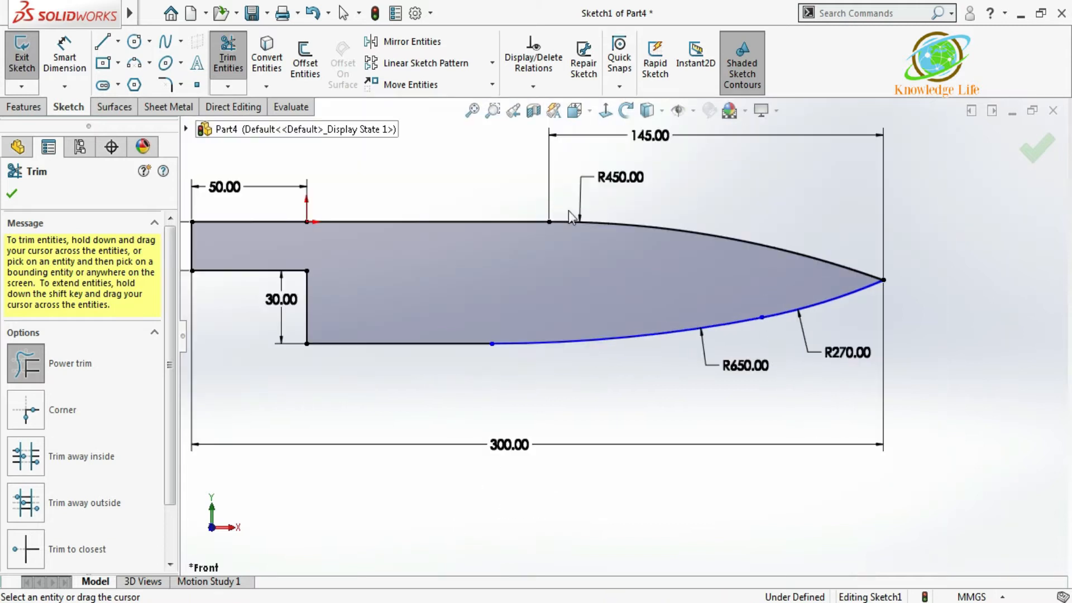
click(12, 193)
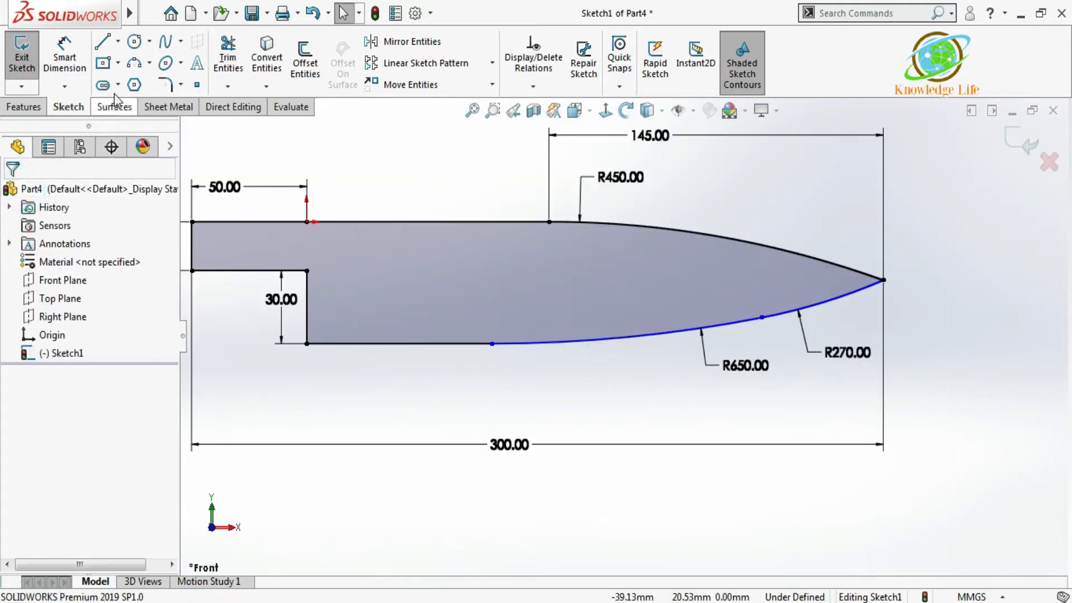
Step: Dimension the horizontal distance from the start of the lower blade curve to the tip as 160 mm
click(66, 54)
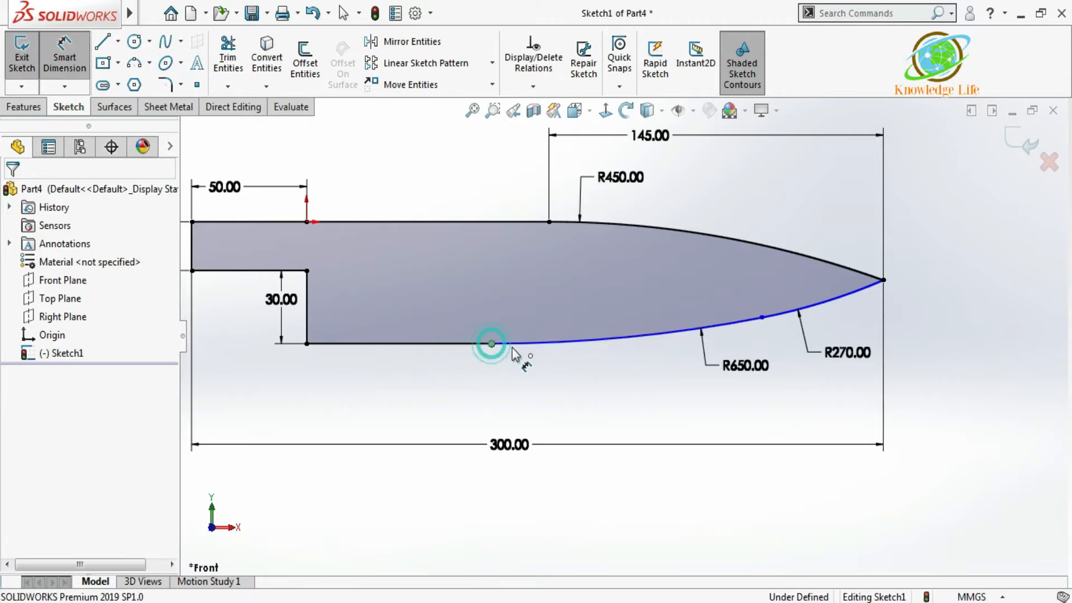
click(491, 343)
click(883, 280)
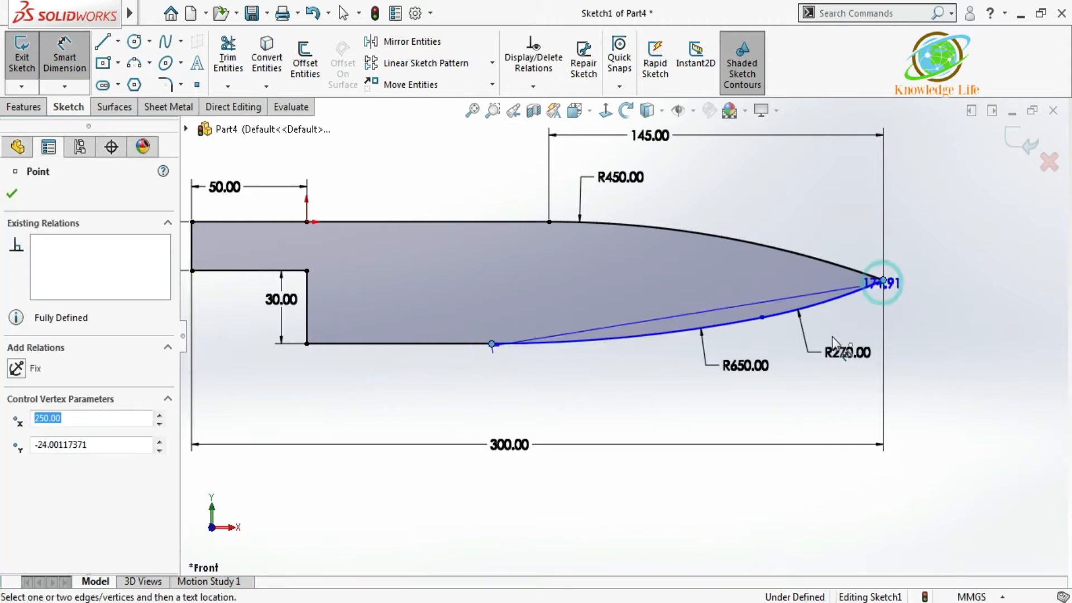
click(743, 416)
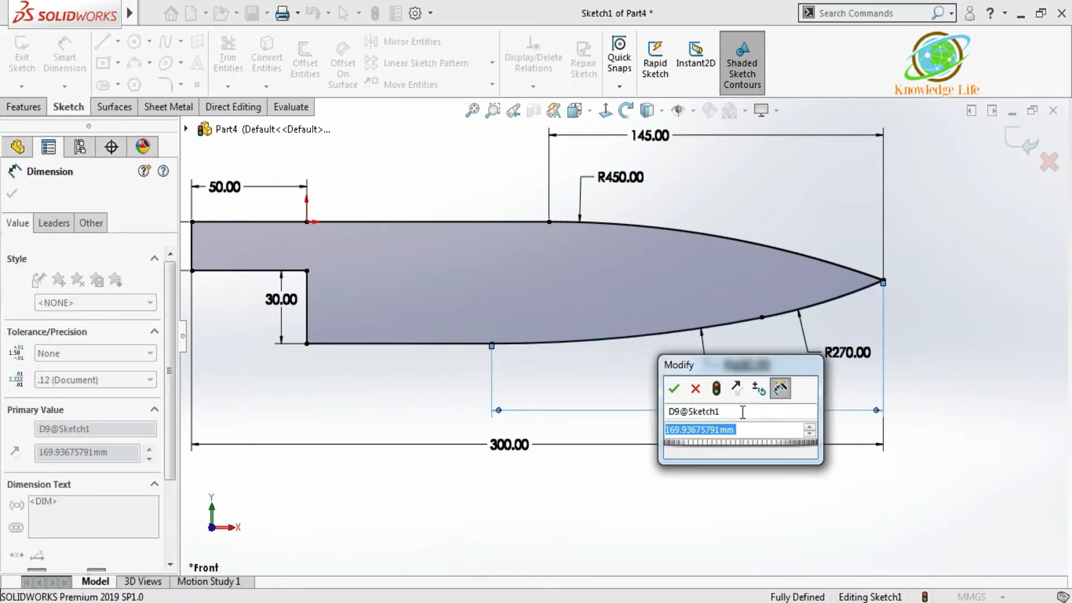
text(160)
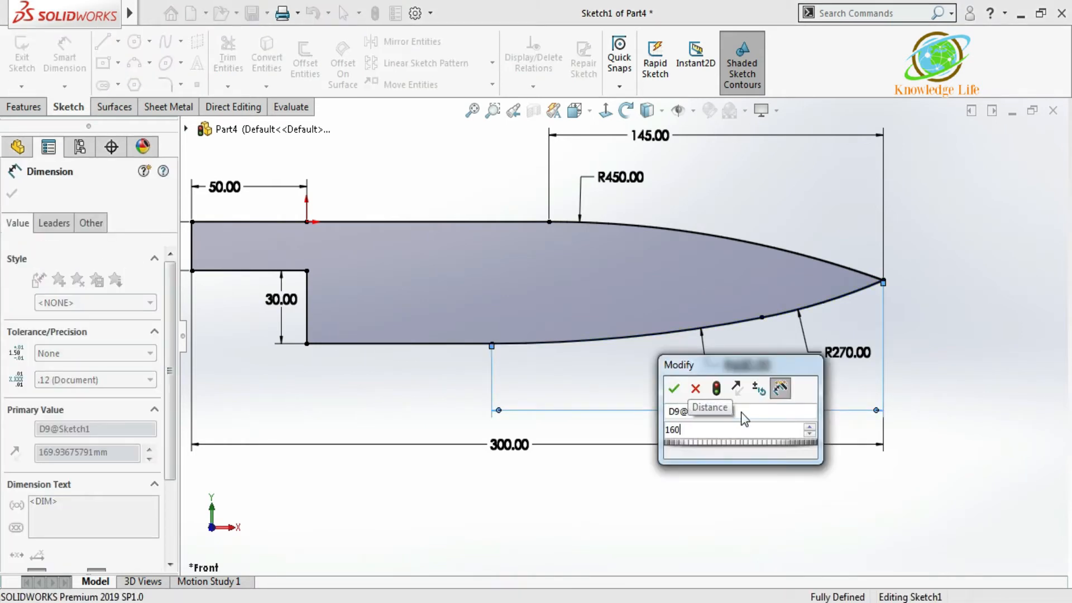
key(Return)
scroll(720, 383, up, 3)
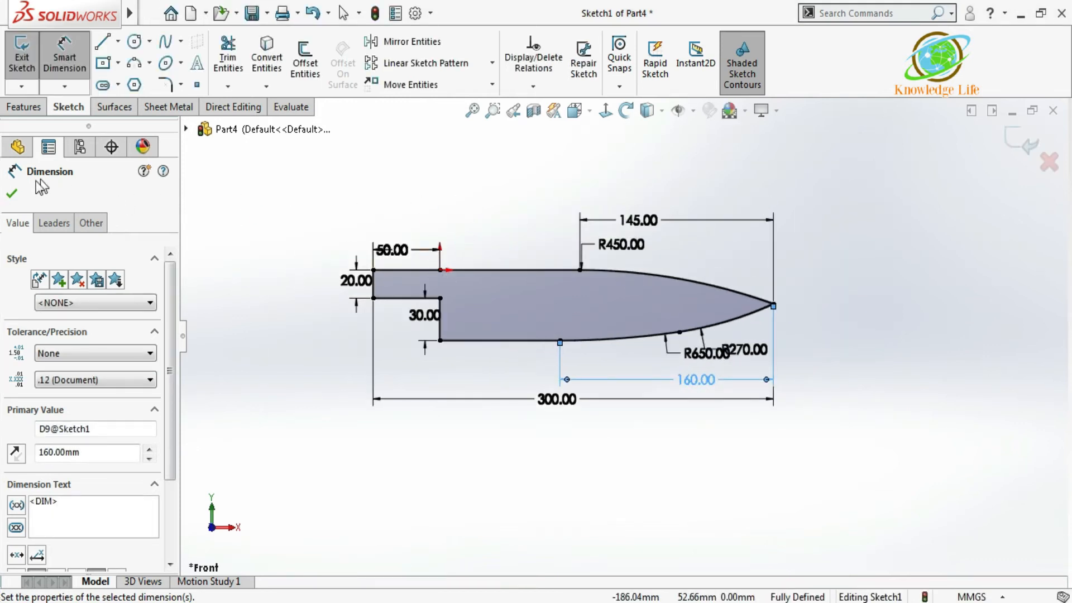
click(11, 194)
click(305, 184)
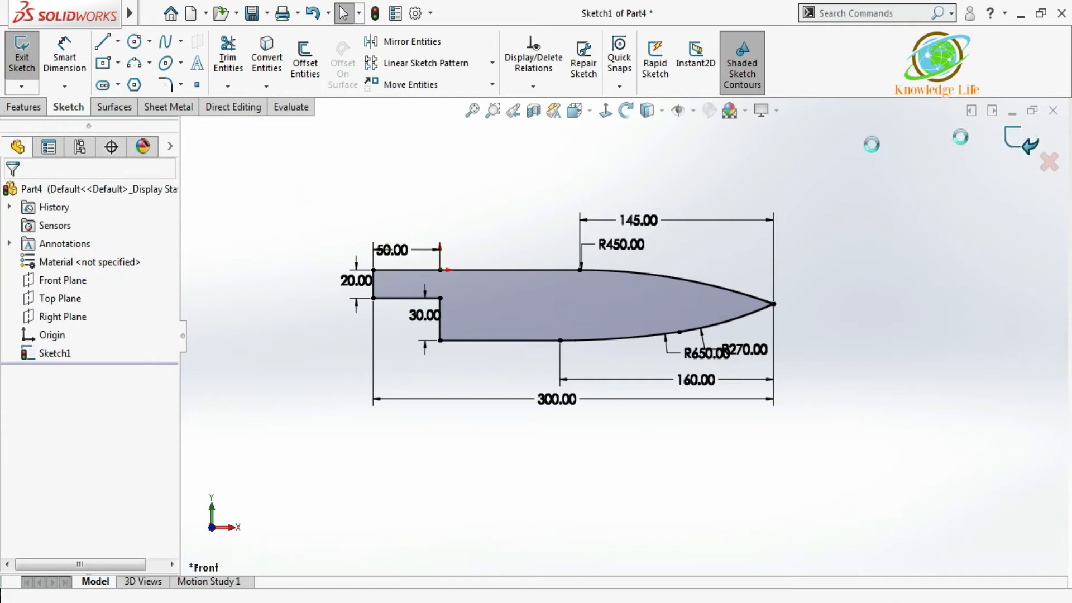
Step: Exit the profile sketch and extrude it as a Mid Plane boss 5 mm thick
click(1017, 140)
click(23, 109)
click(29, 61)
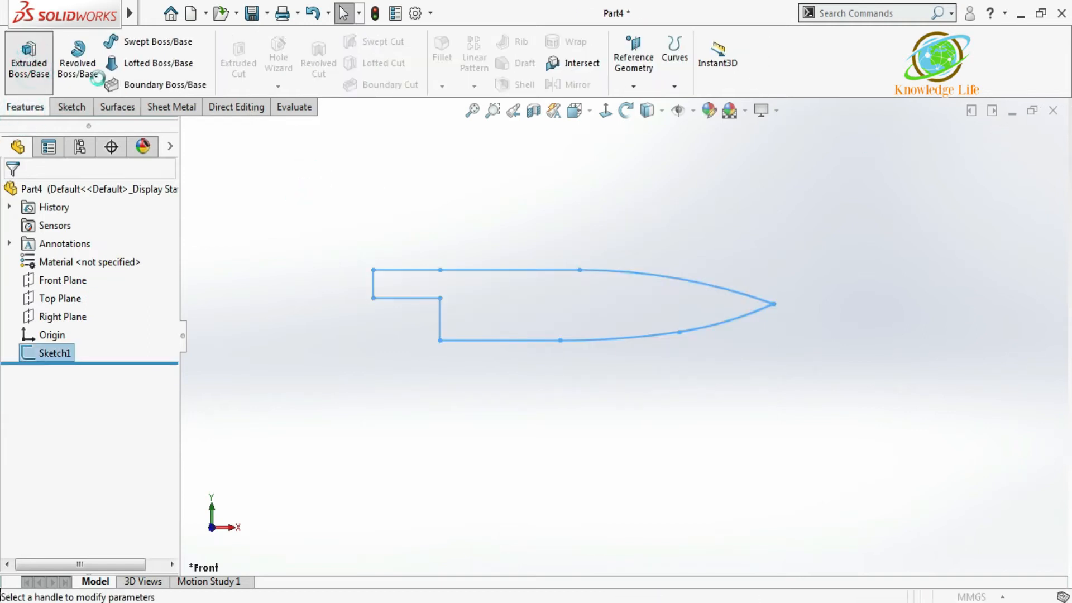
click(123, 294)
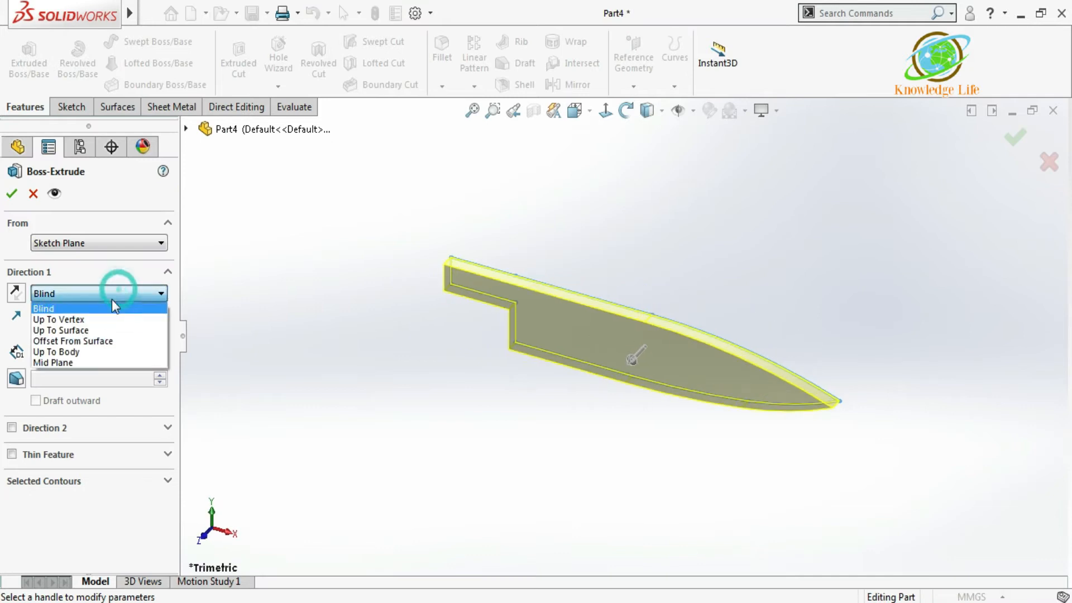
click(88, 365)
double_click(65, 352)
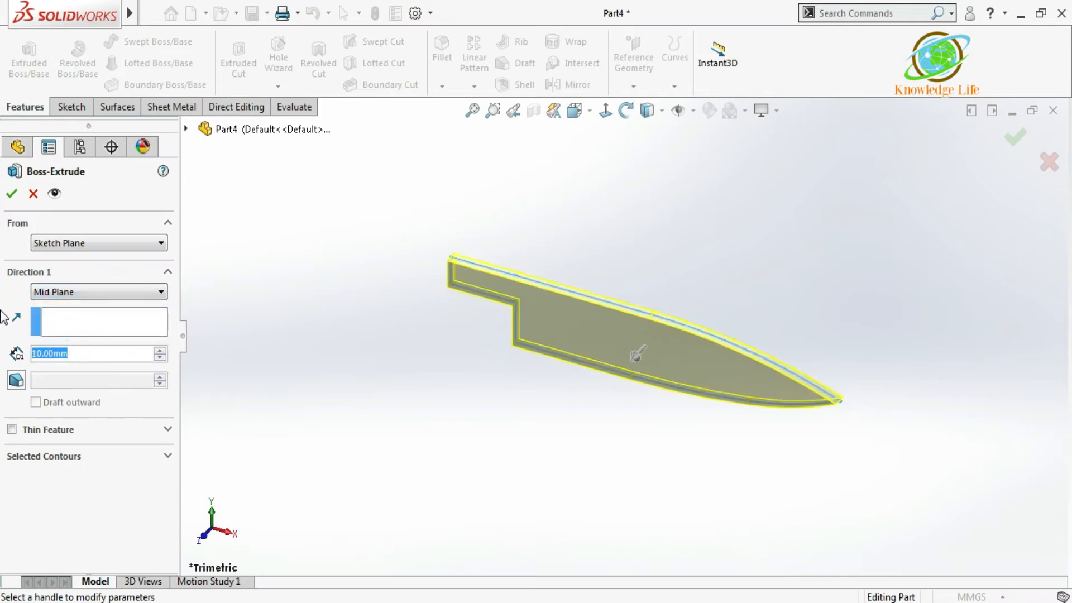
text(5)
click(263, 309)
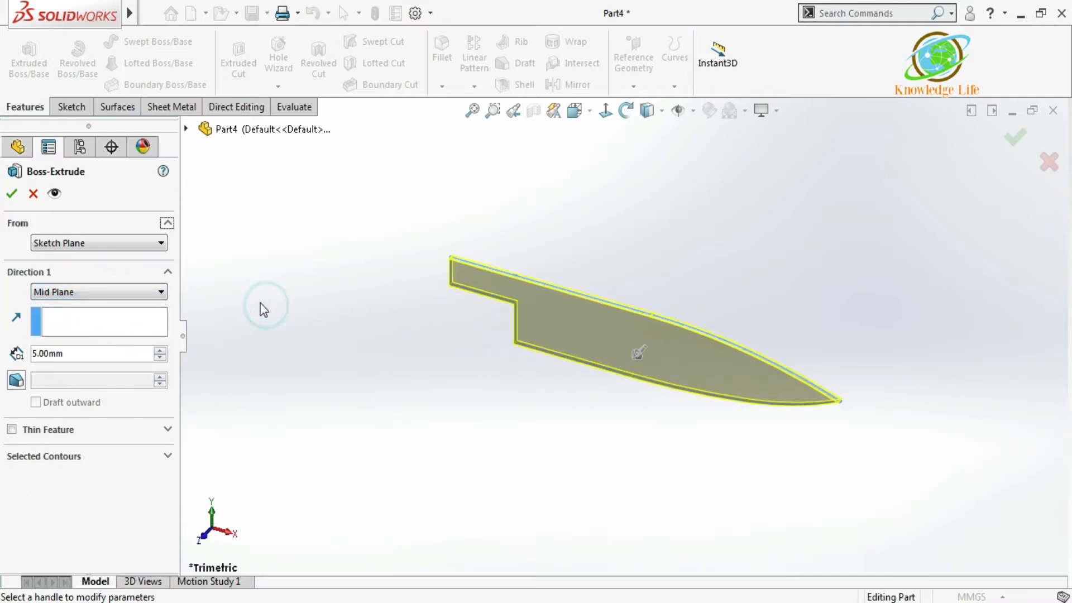
click(12, 194)
click(270, 274)
Step: Sketch on the Front Plane, convert the blade's three lower edges into sketch entities, and exit the sketch
middle_drag(535, 325, 651, 376)
scroll(296, 345, up, 3)
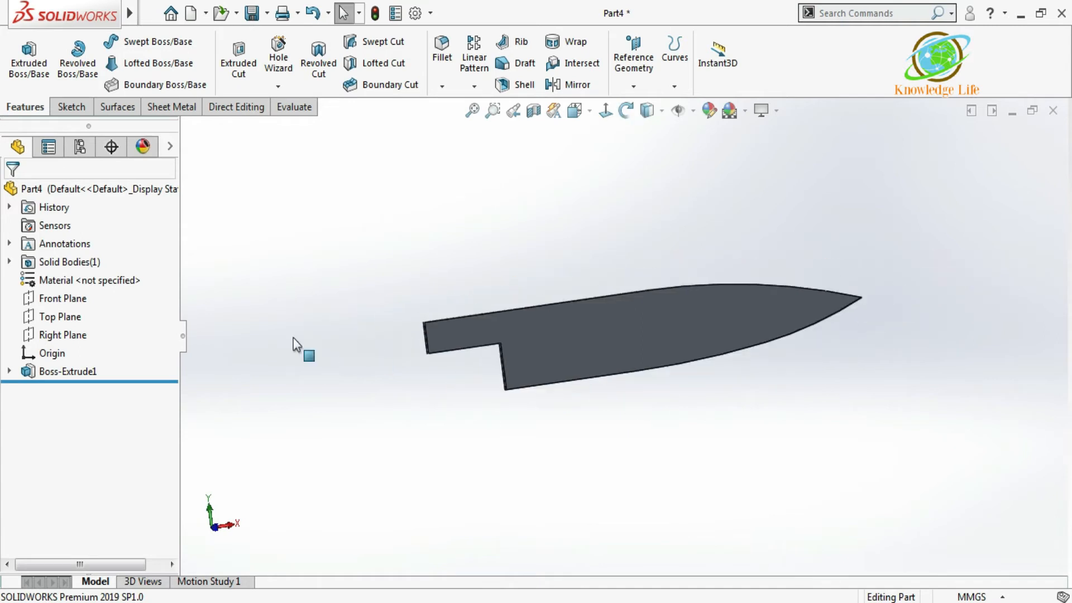
click(63, 299)
click(70, 275)
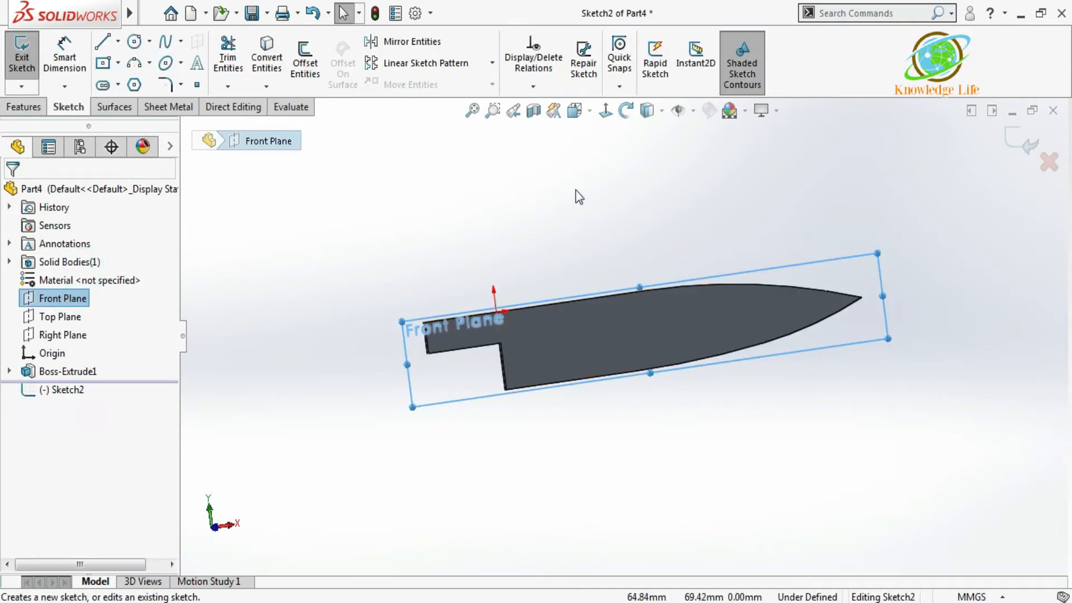
click(606, 111)
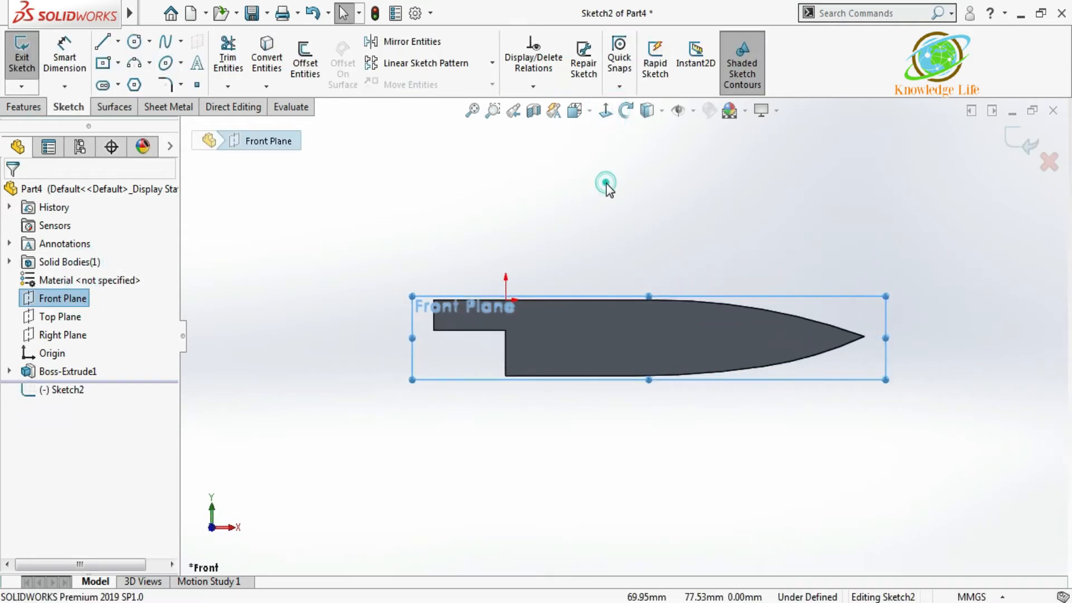
click(272, 58)
click(492, 333)
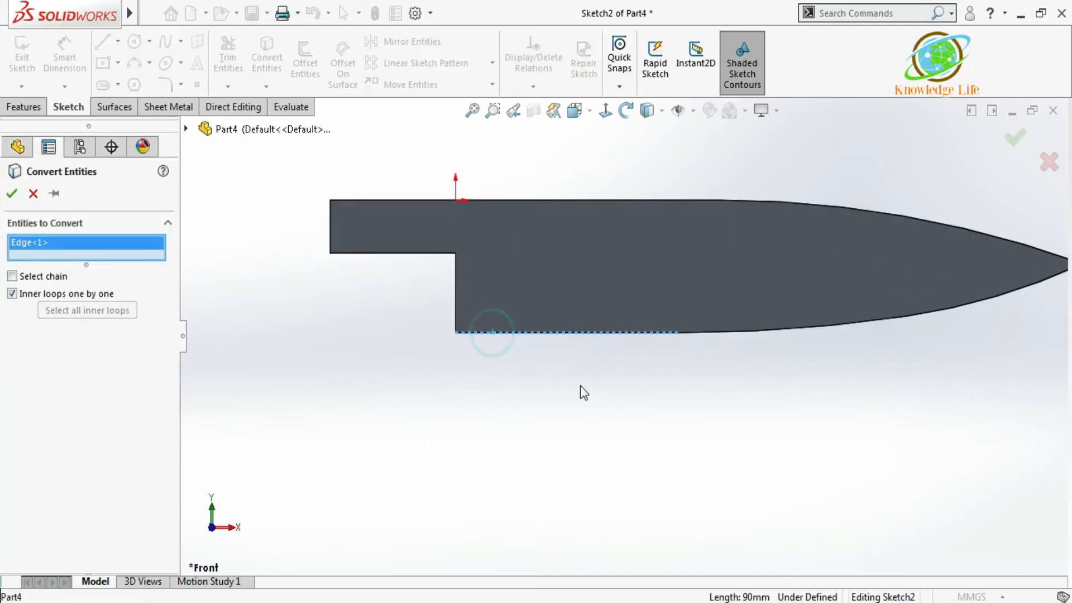
click(951, 312)
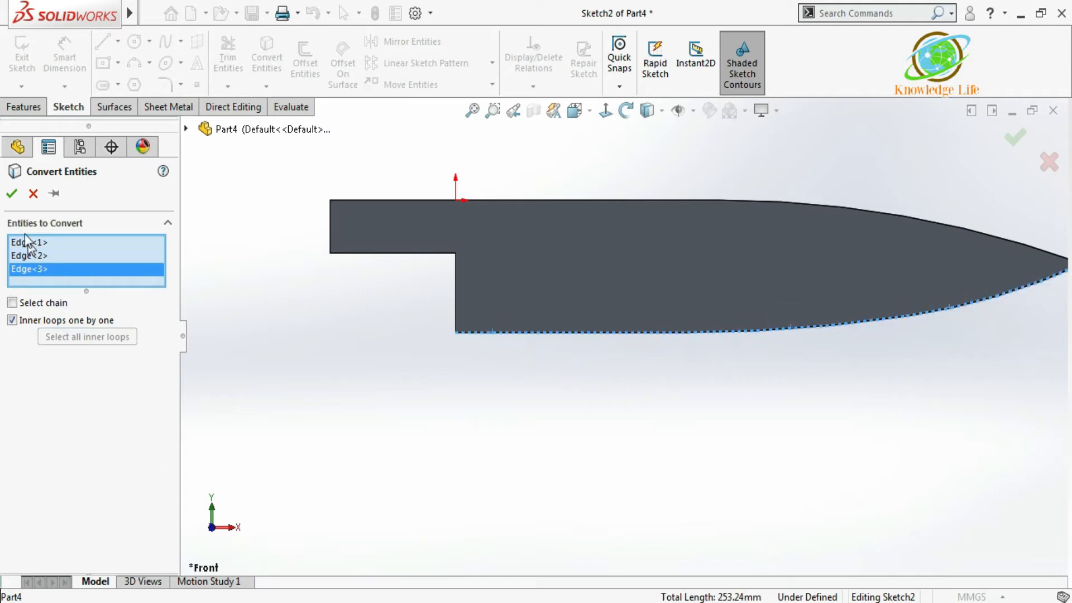
click(14, 194)
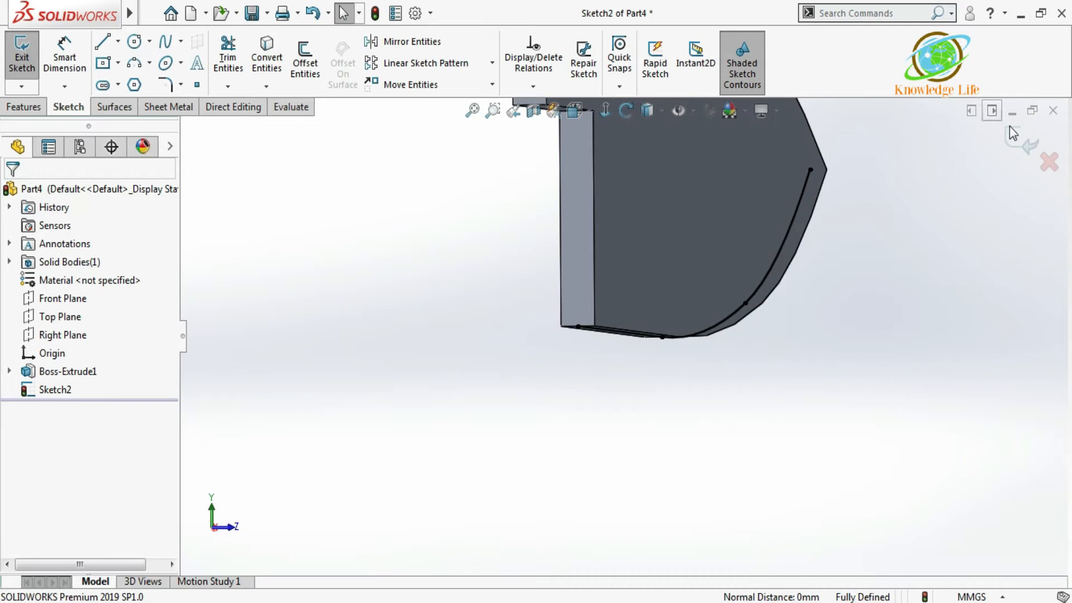
click(1020, 138)
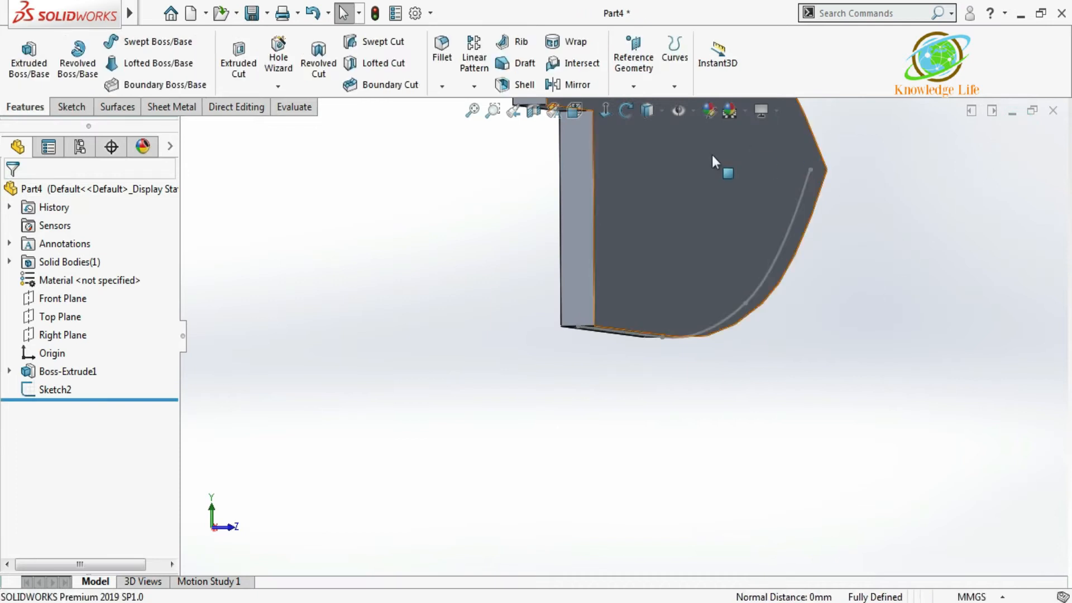
Step: Create a reference plane coincident with the heel-end point of the lower-edge path sketch and perpendicular to its arc at the tip
click(637, 90)
click(639, 105)
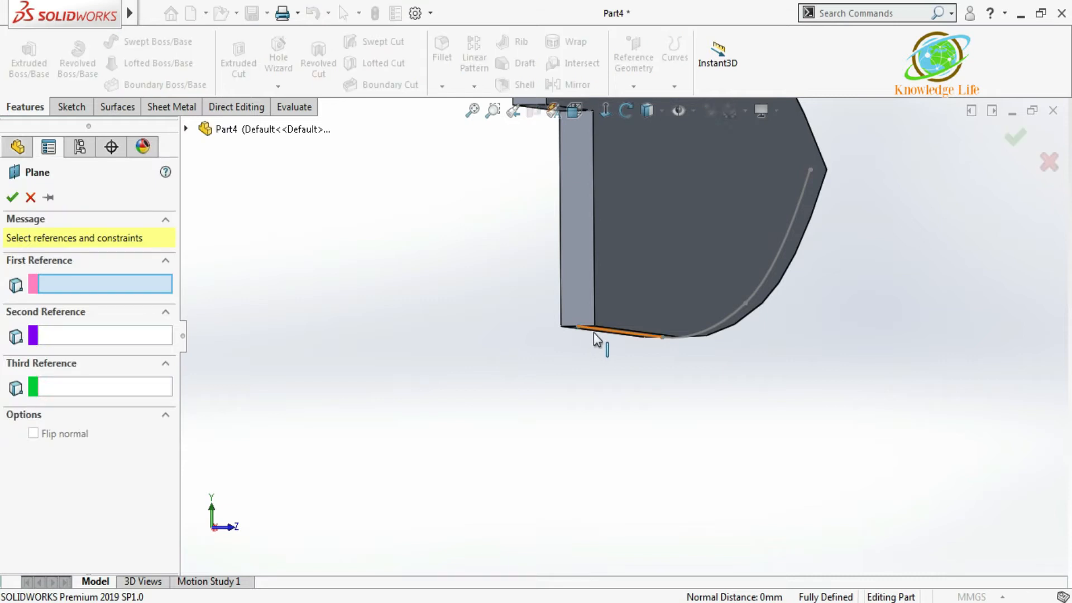
scroll(594, 332, down, 2)
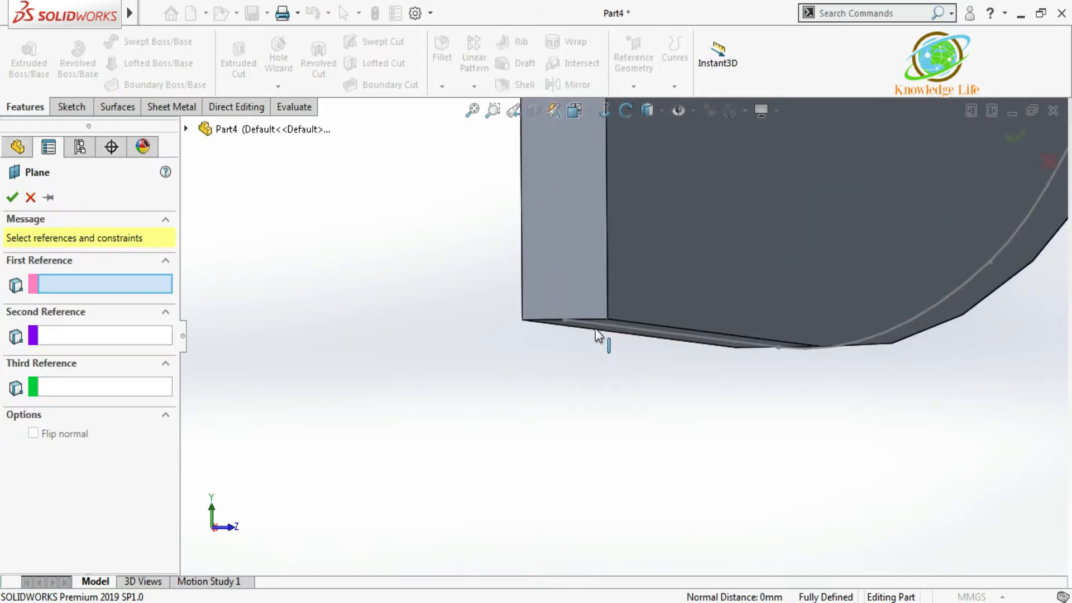
click(565, 319)
key(Left)
key(Left)
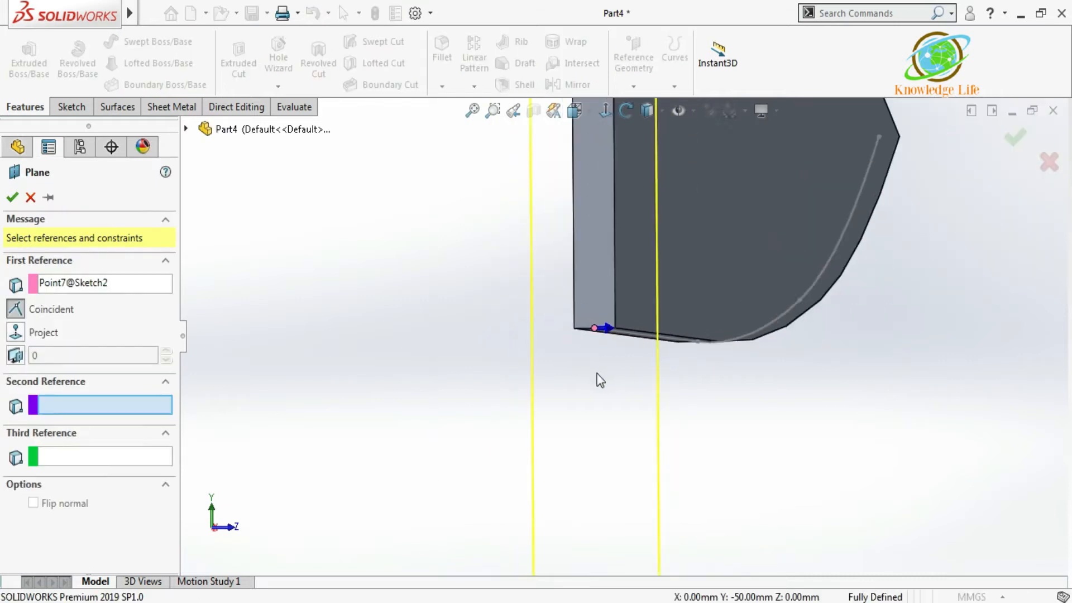
click(790, 285)
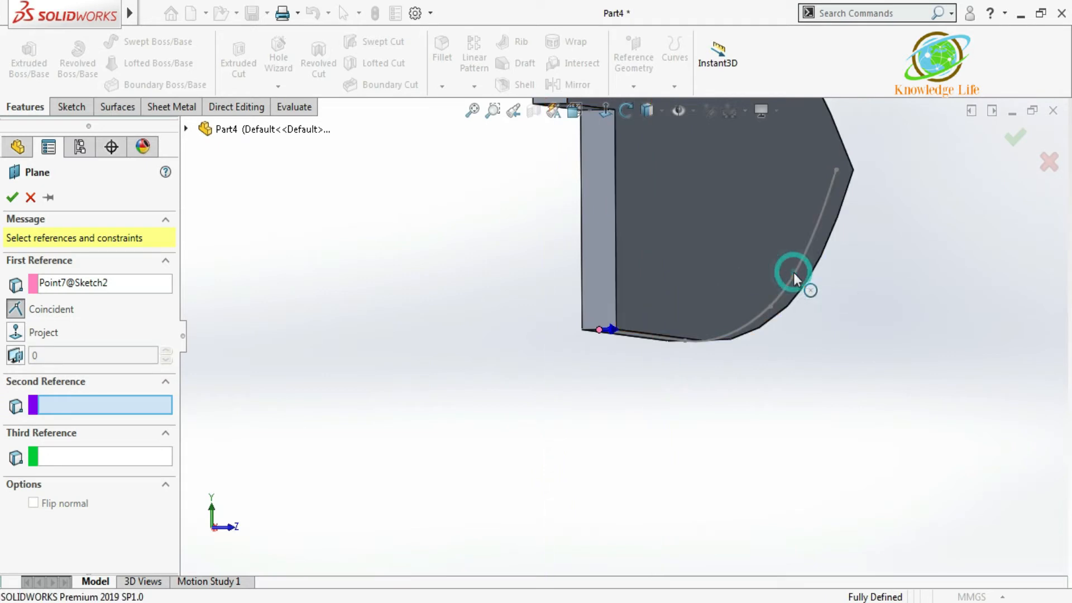
scroll(698, 357, up, 5)
middle_drag(681, 354, 591, 427)
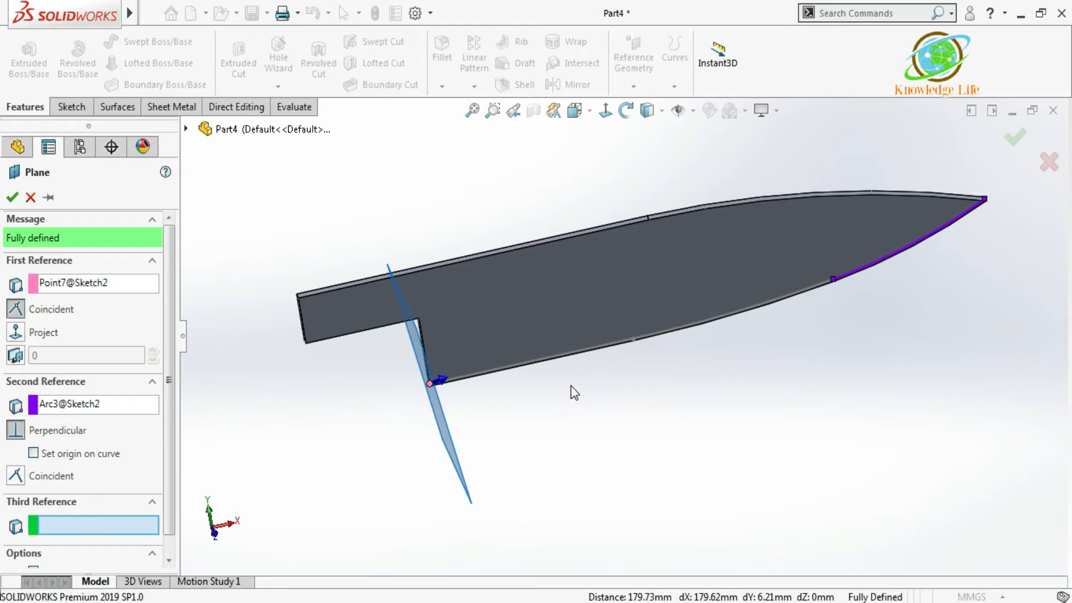
scroll(286, 339, down, 2)
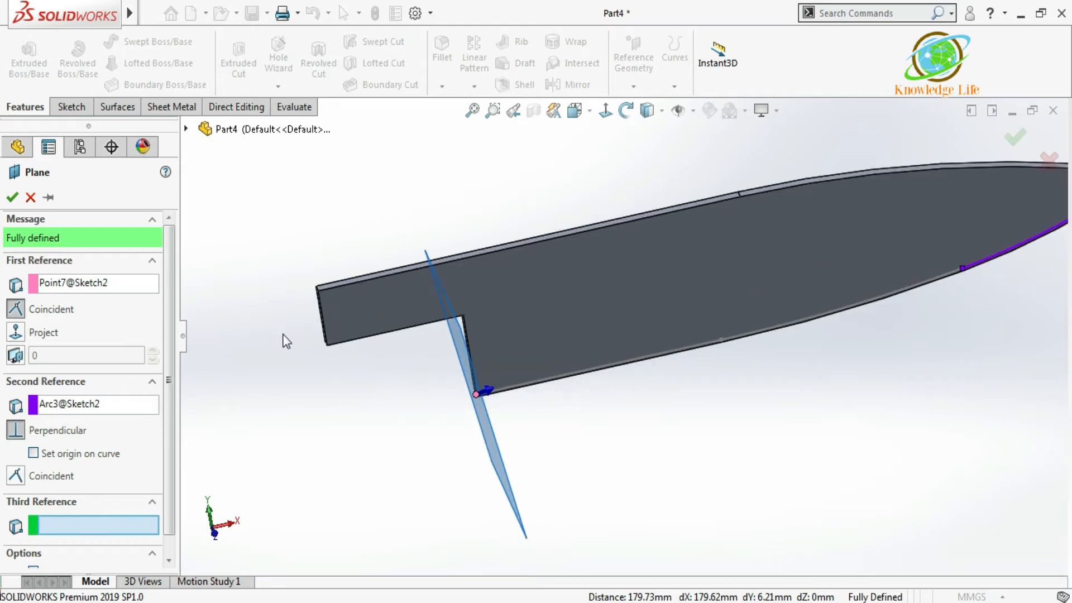
click(12, 201)
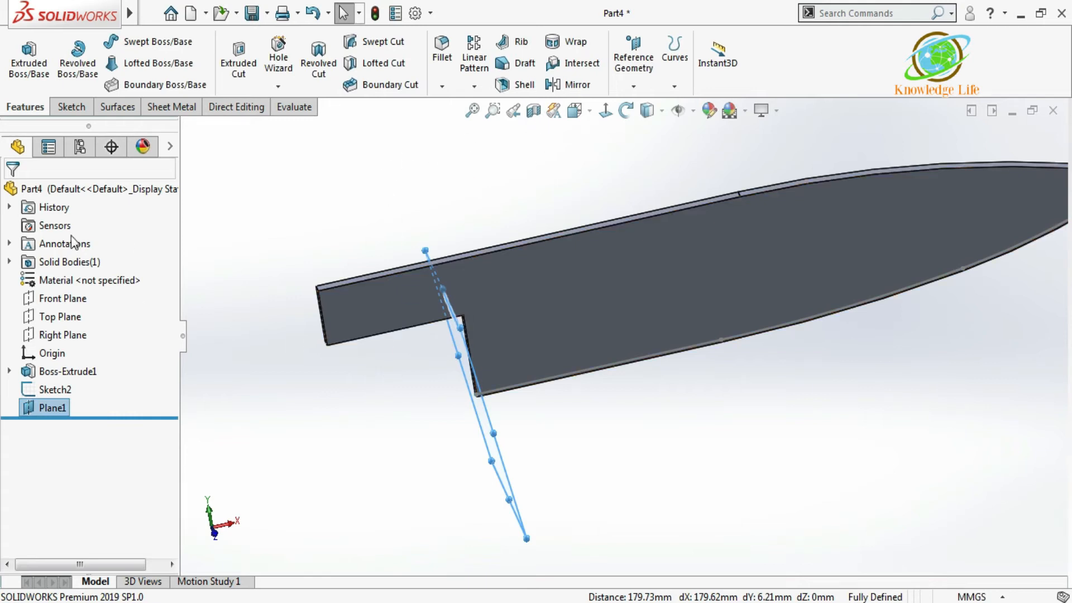
Step: Start a sketch on the new plane and draw a vertical construction line about 7.5 mm long upward from the path's start point
click(69, 108)
click(21, 56)
click(605, 112)
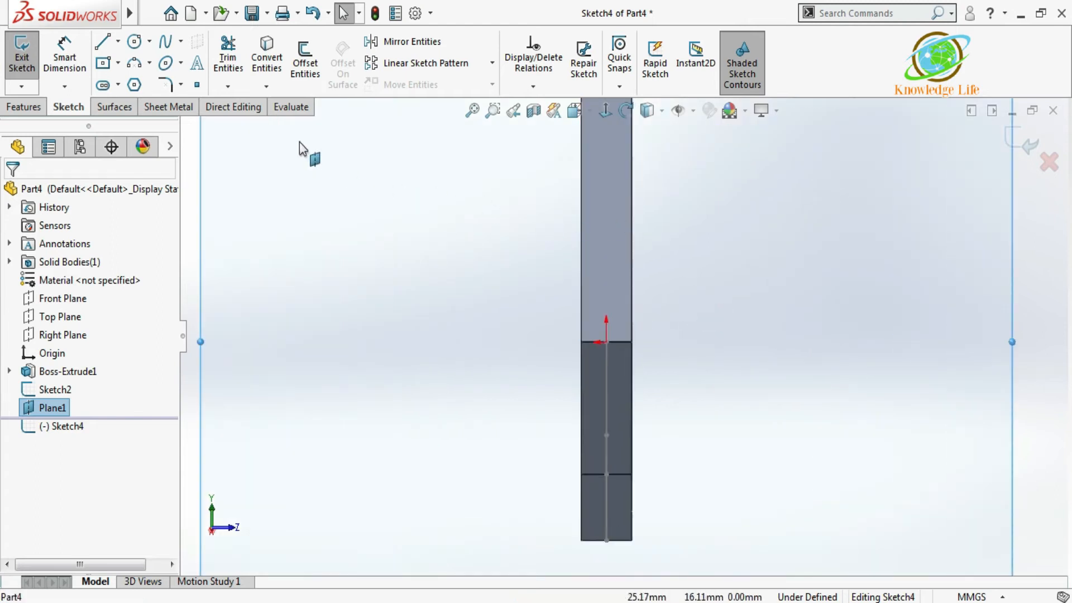
click(118, 42)
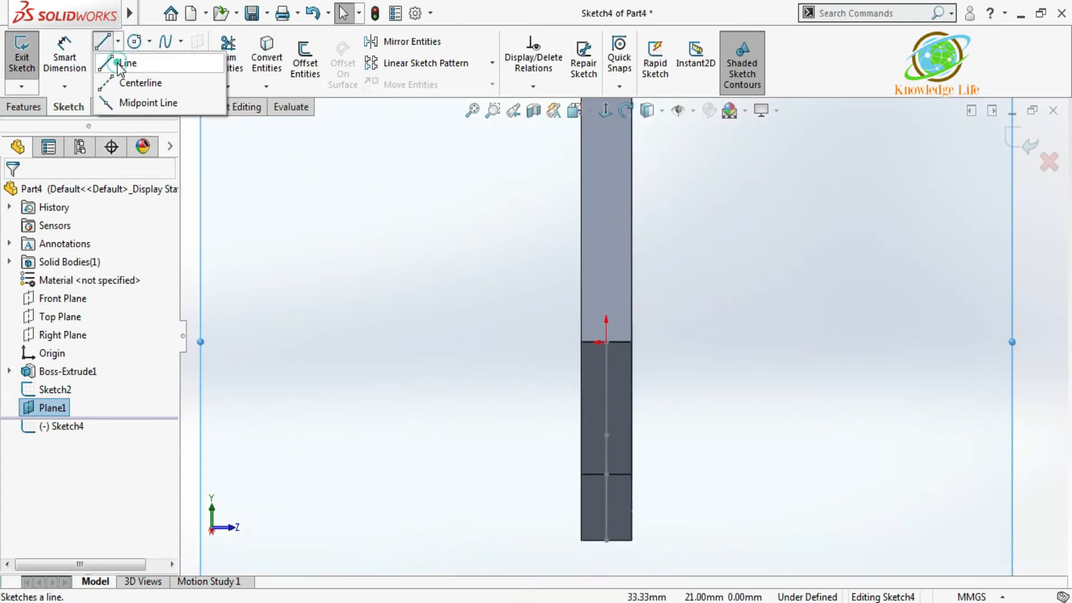
click(124, 62)
scroll(628, 302, down, 1)
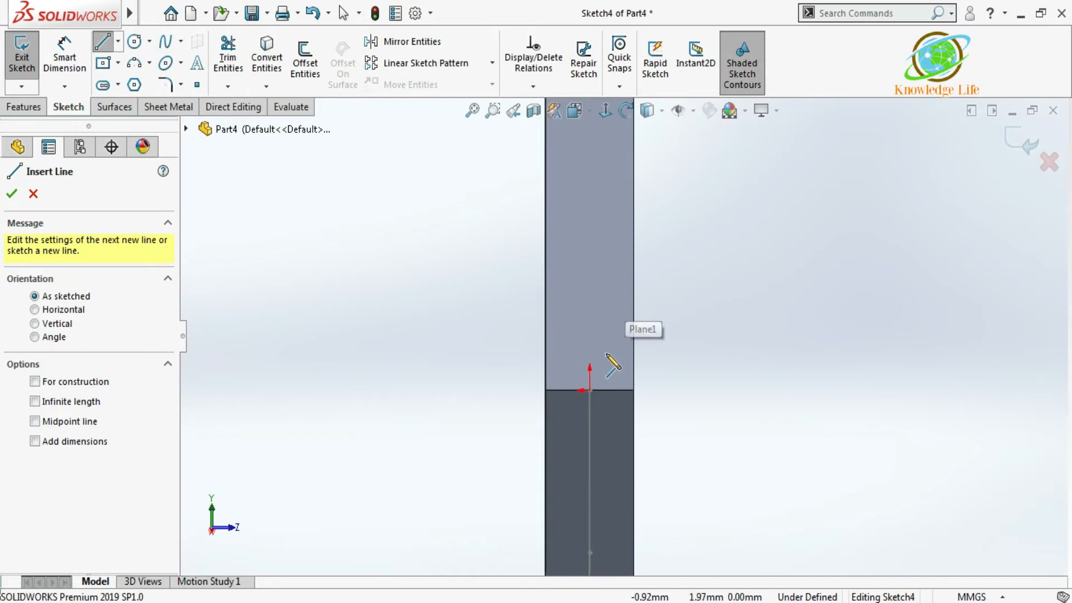
click(589, 390)
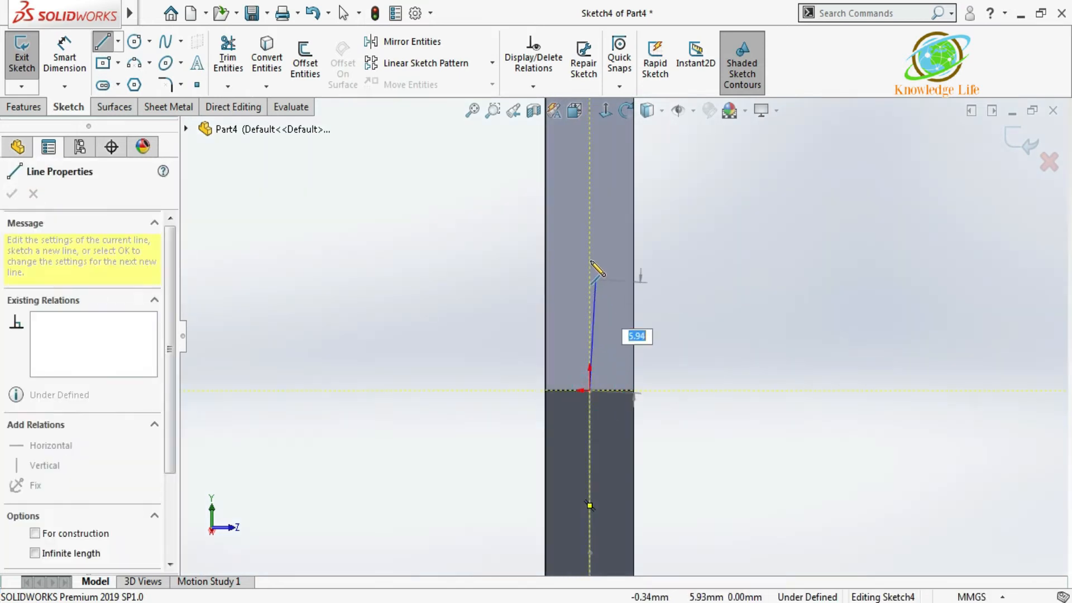
click(589, 250)
key(Escape)
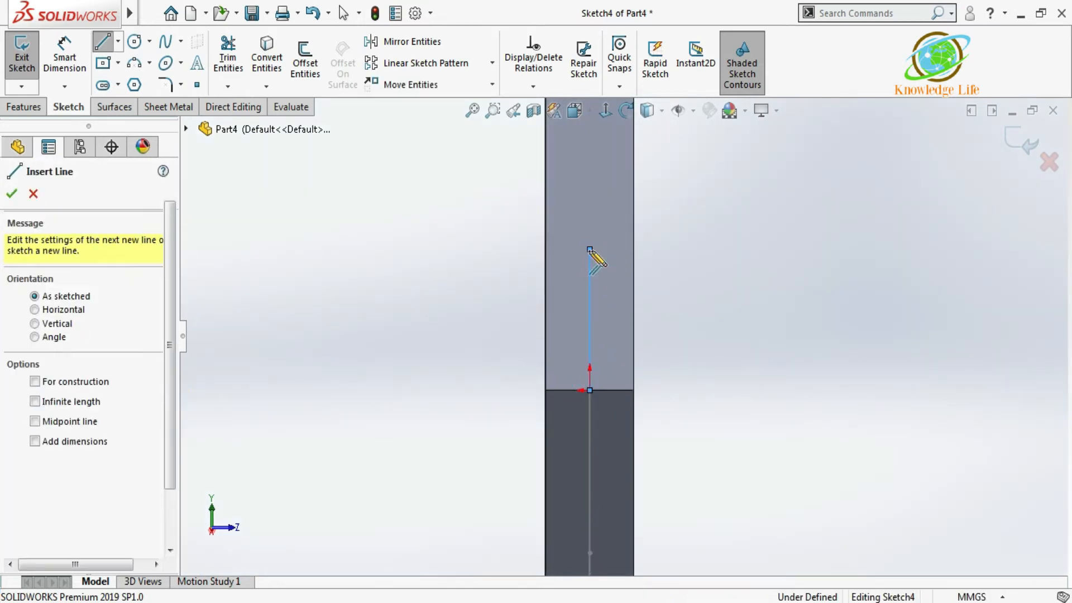
key(Escape)
click(590, 279)
click(655, 230)
key(Escape)
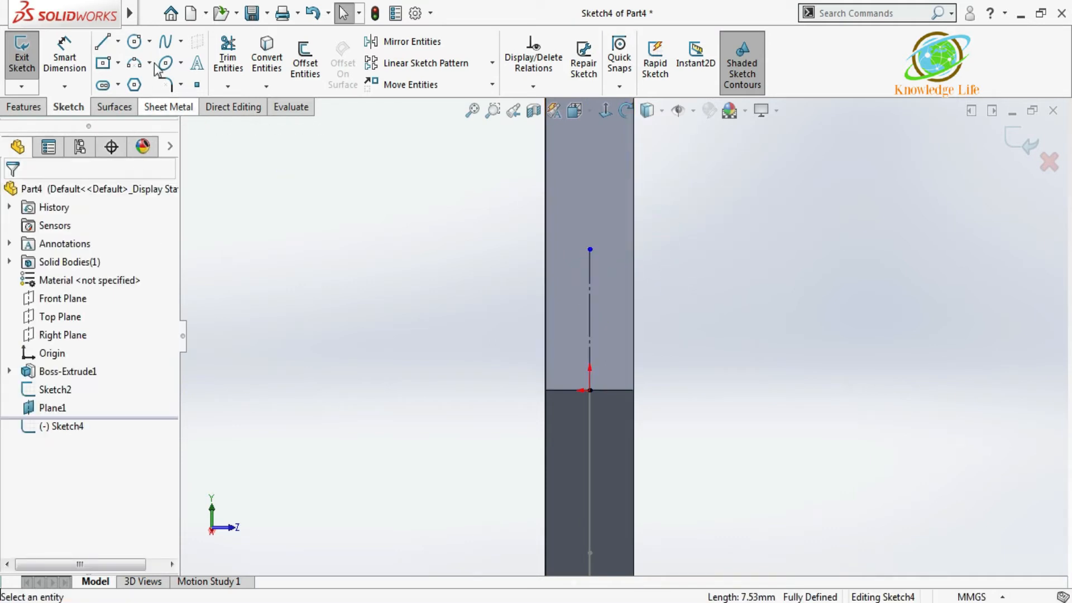
Step: Draw a closed V-notched profile across the blade thickness, with two slanted lines about 6.6 mm long meeting at the path point and a horizontal base below
click(103, 40)
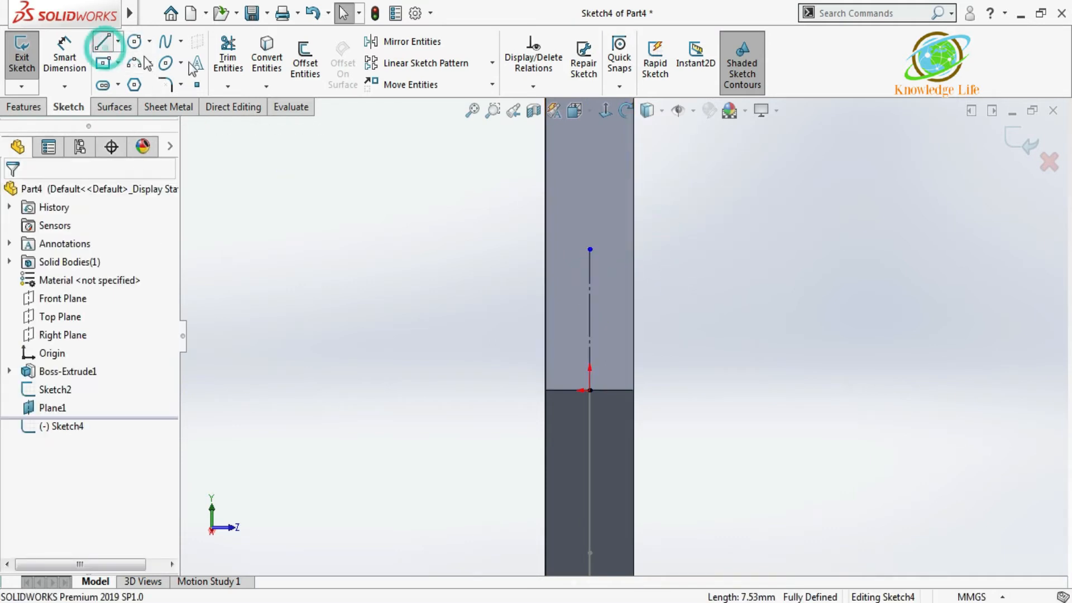
click(591, 387)
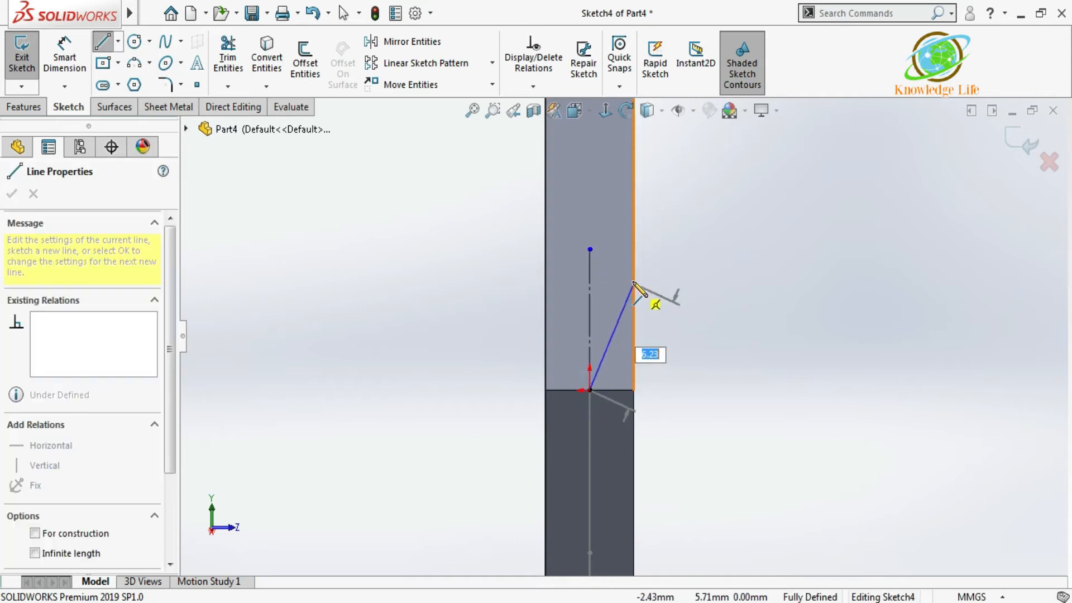
click(633, 277)
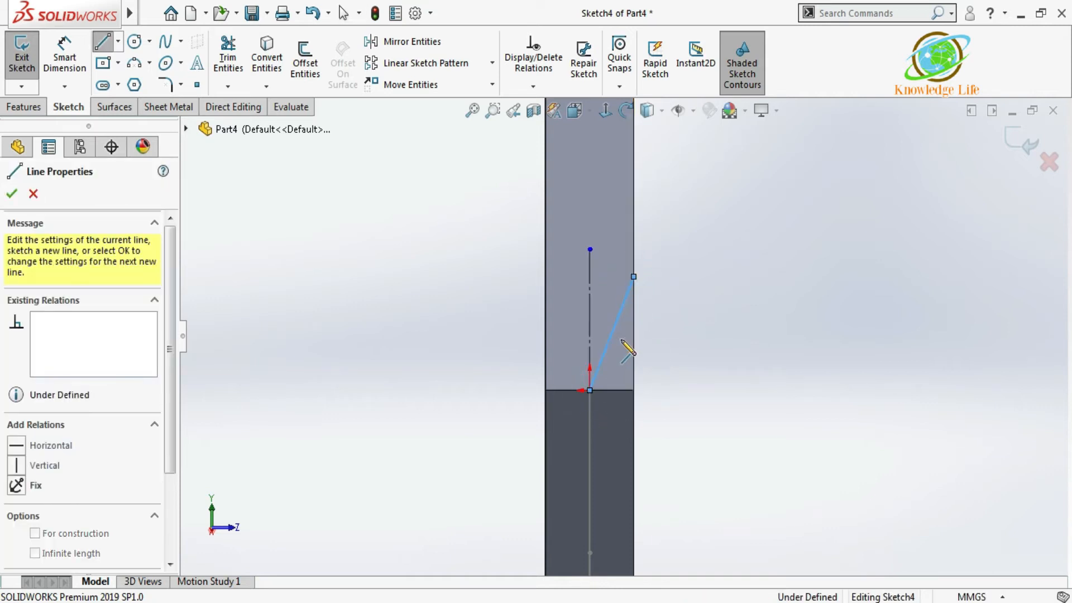
click(633, 435)
click(545, 435)
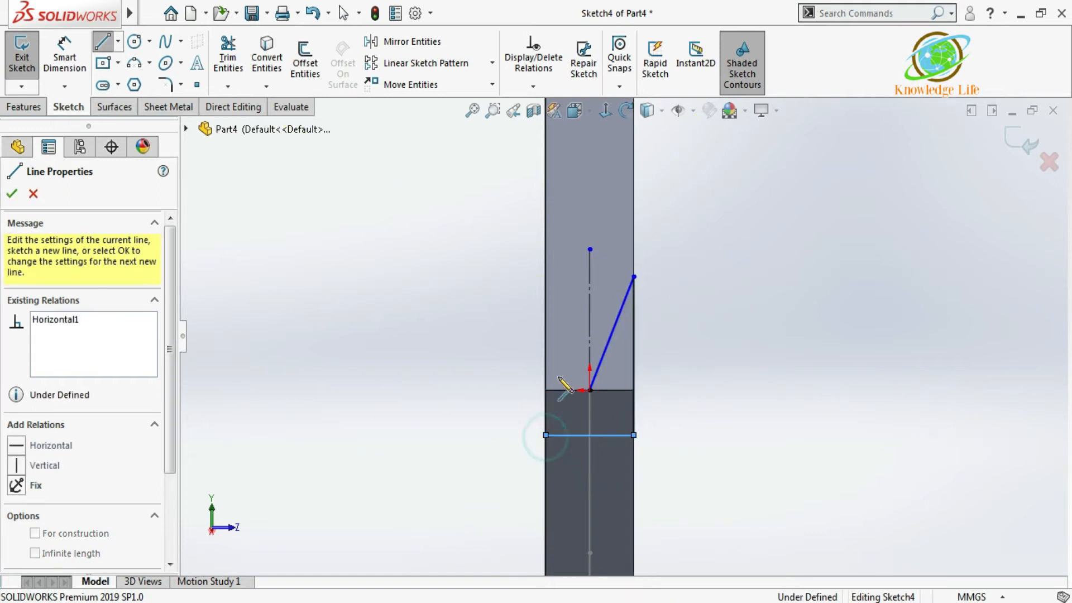
click(545, 276)
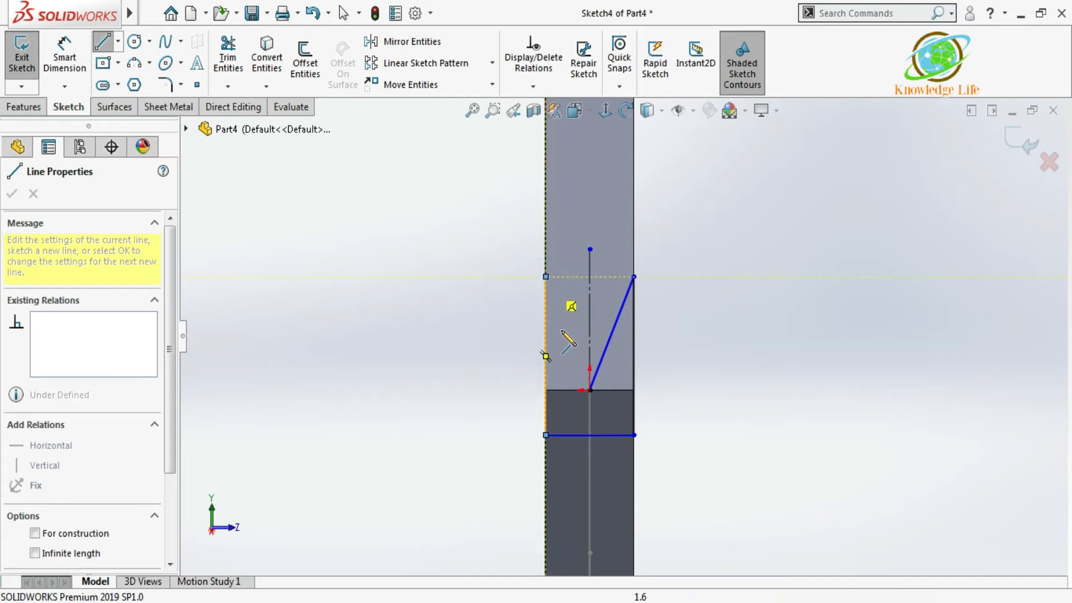
click(590, 389)
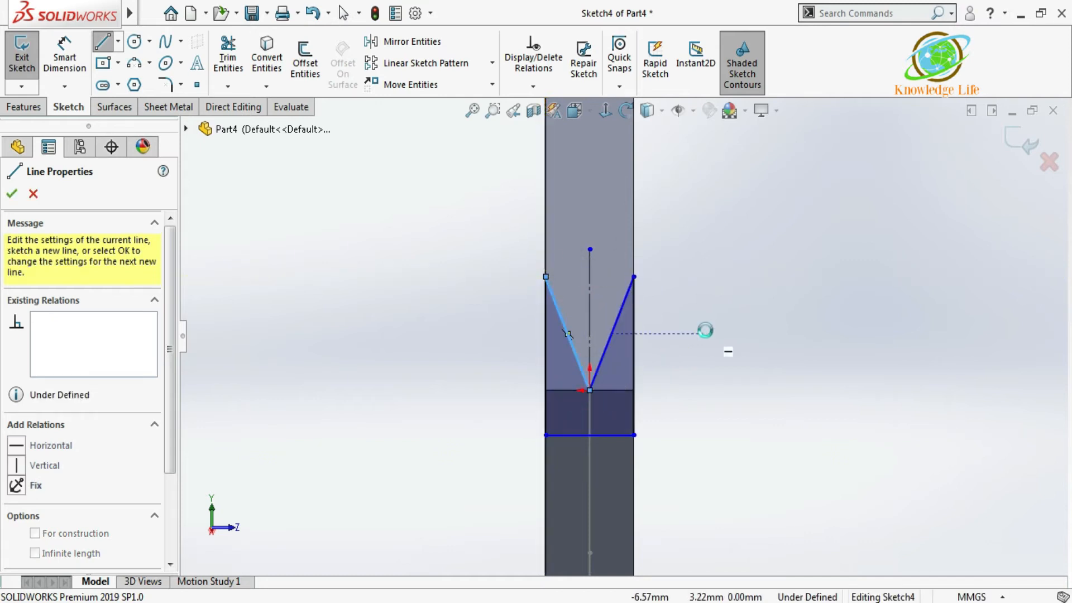
key(Escape)
Step: Make the two slanted lines of the V symmetric about the vertical construction line
scroll(624, 390, down, 2)
click(66, 69)
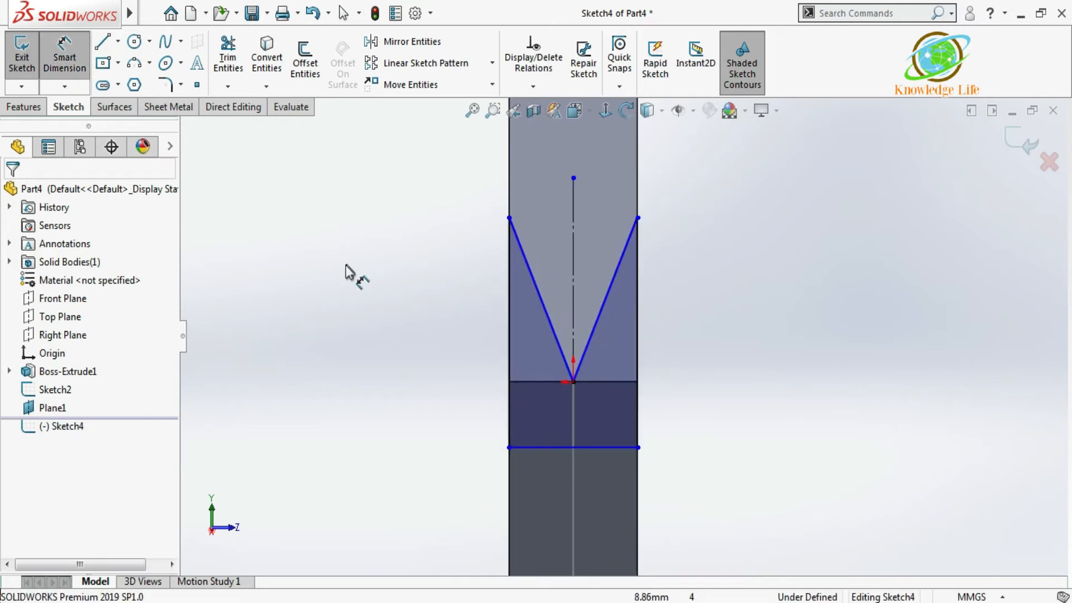
key(Escape)
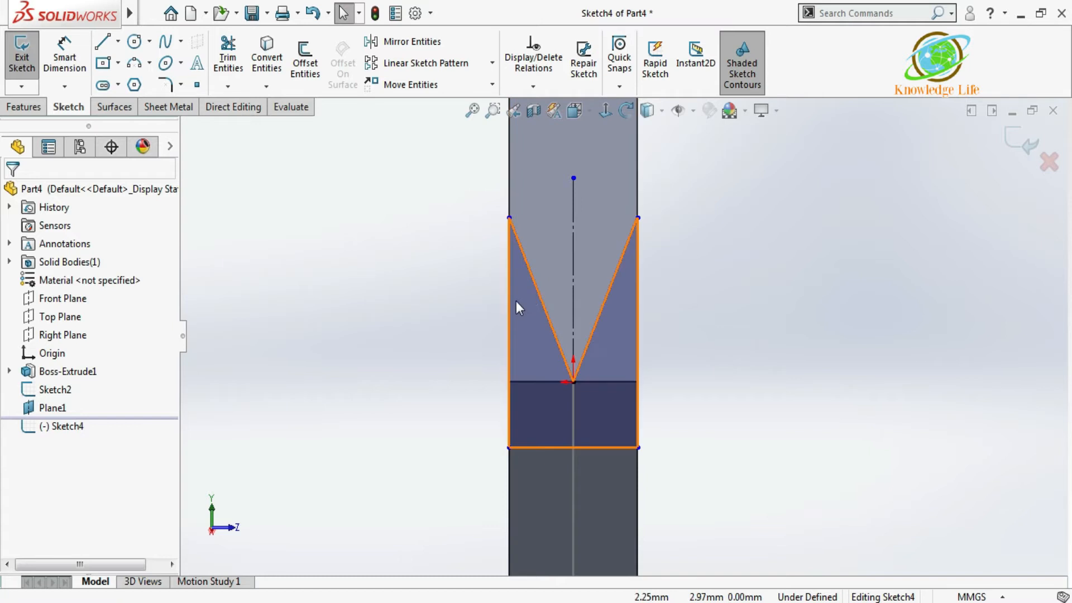
click(533, 290)
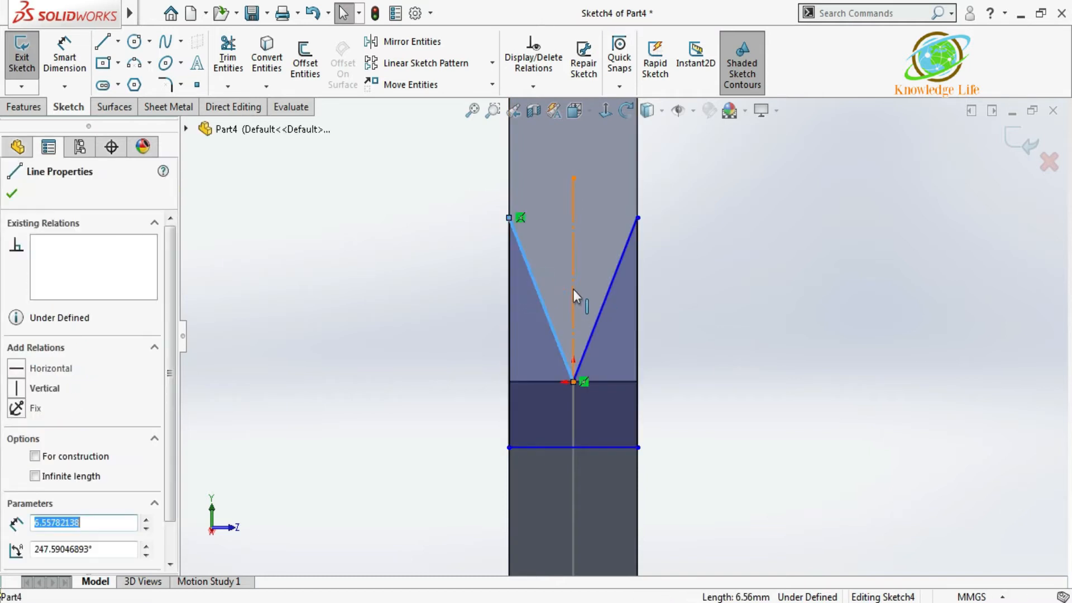
click(573, 289)
ctrl+click(603, 305)
ctrl+click(591, 308)
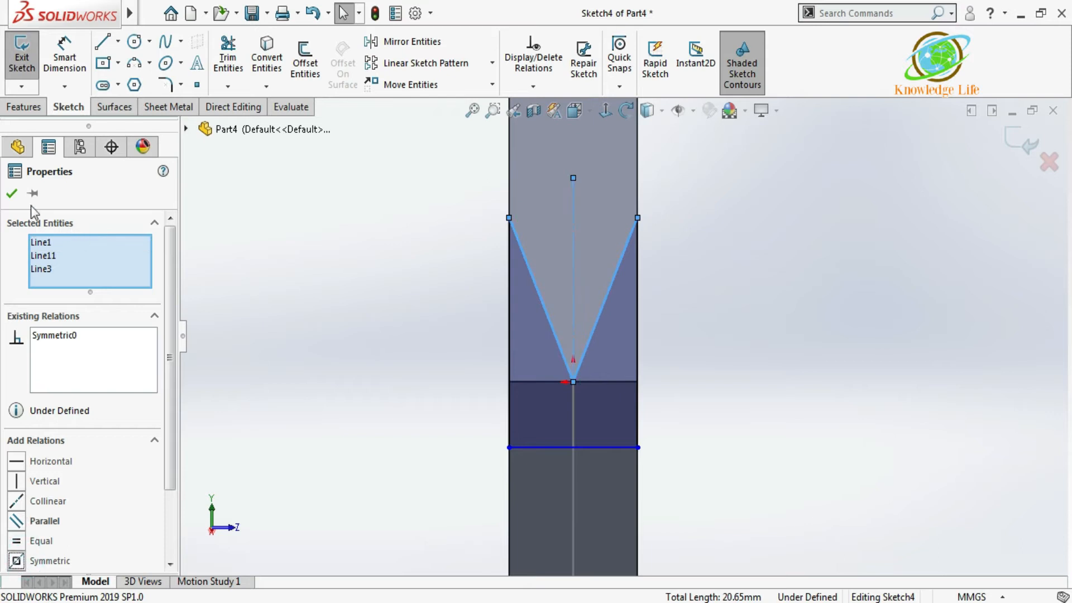
click(13, 194)
Step: Dimension the angle between one slanted line and the vertical construction line as 20 degrees
click(64, 56)
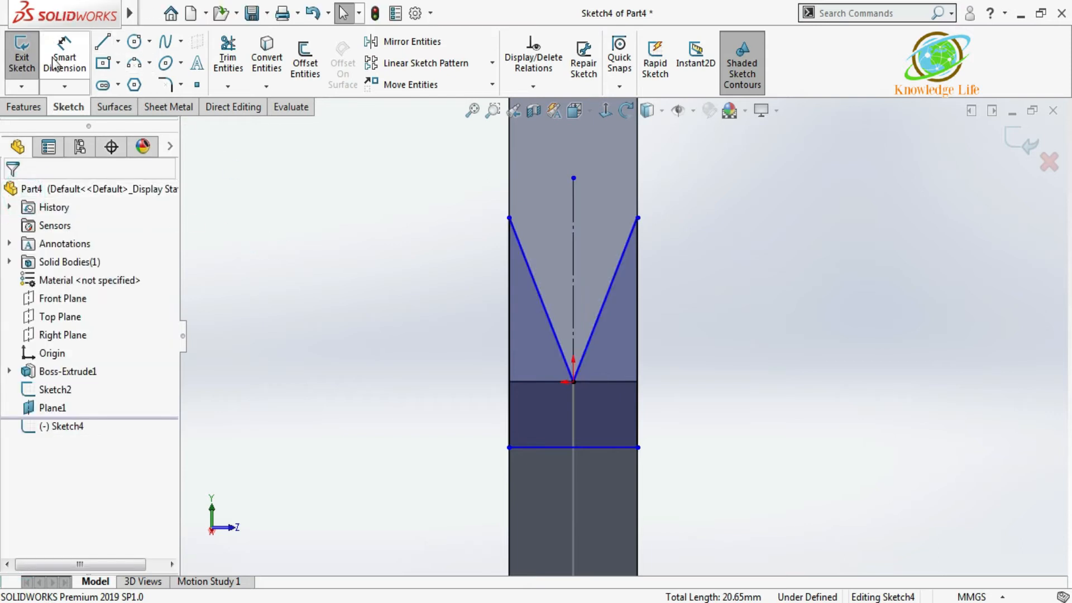
click(535, 287)
click(574, 270)
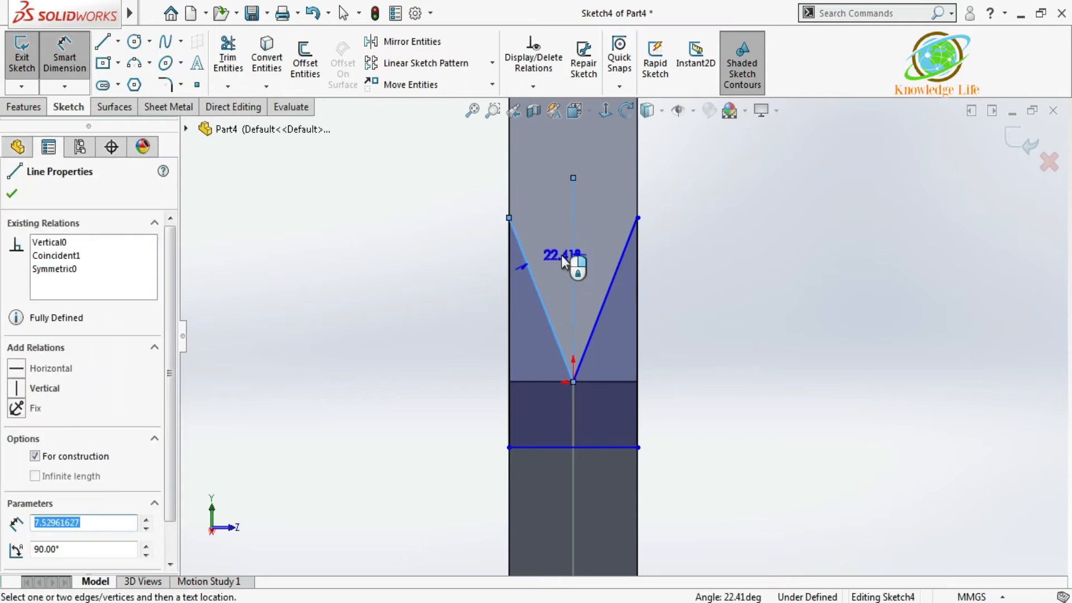
click(559, 256)
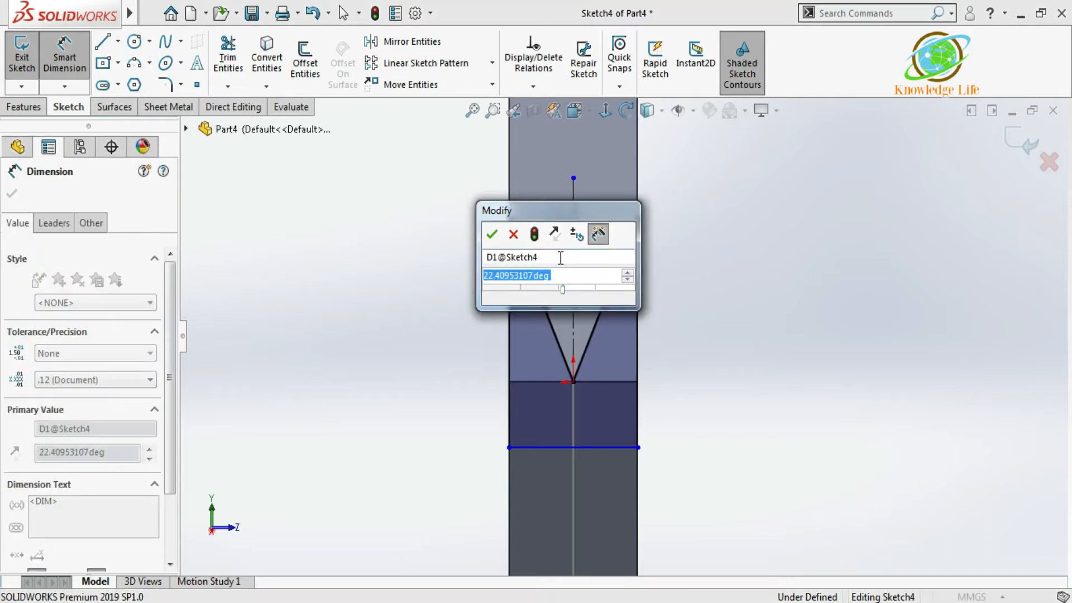
text(20)
key(Return)
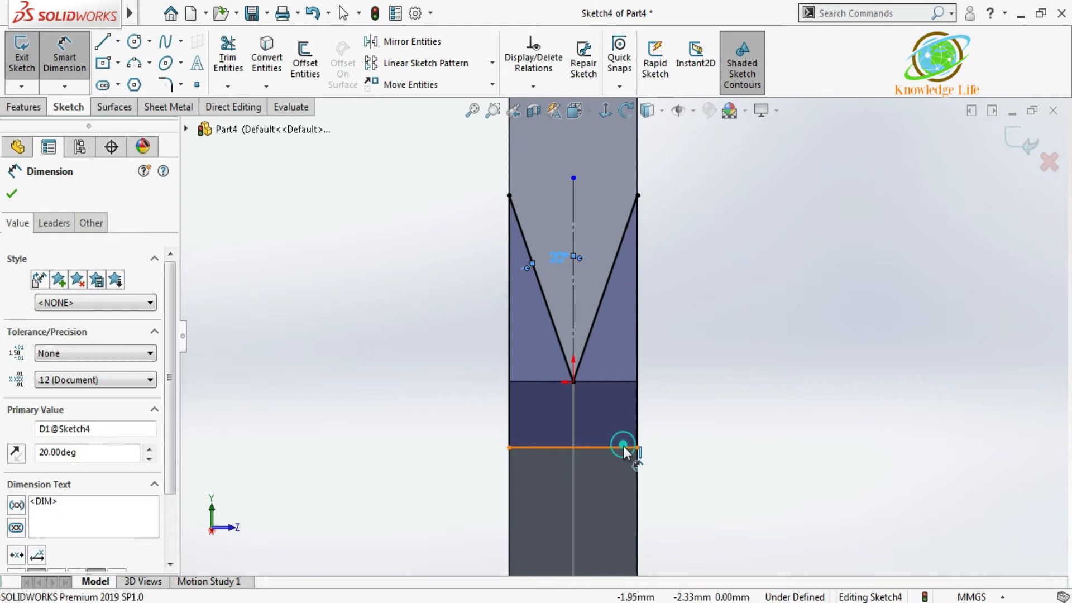
Step: Dimension the profile's base line 1 mm below the blade's lower edge and exit the sketch
click(624, 447)
click(631, 381)
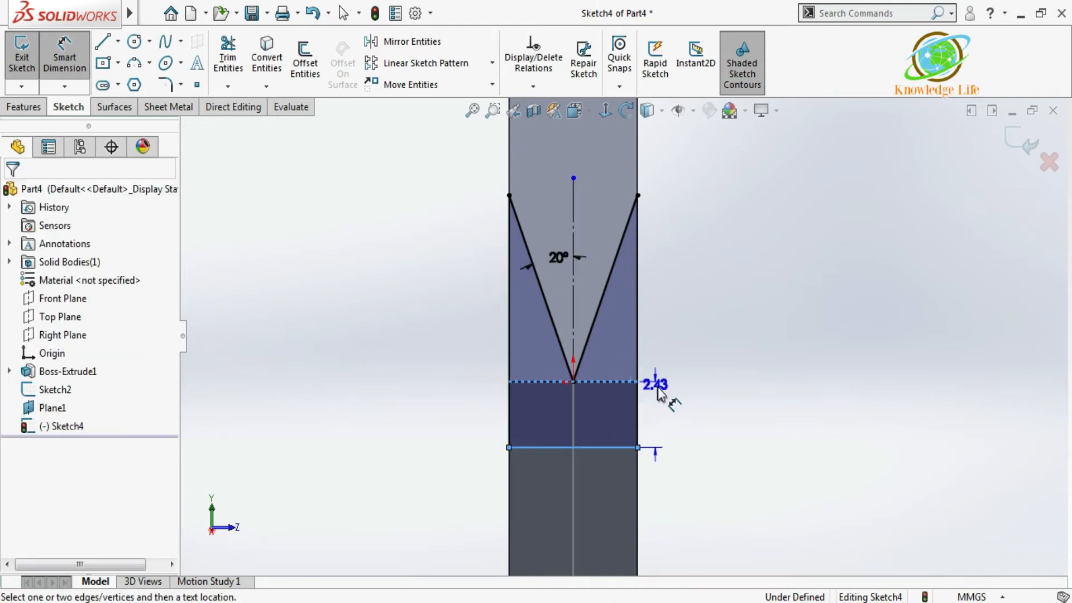
click(662, 414)
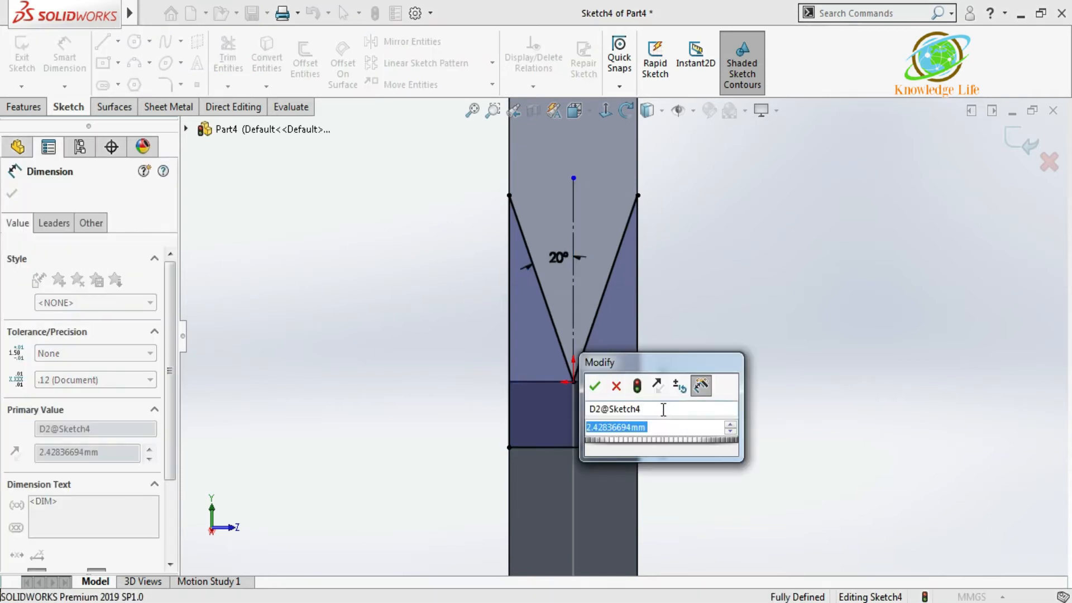
text(1)
key(Return)
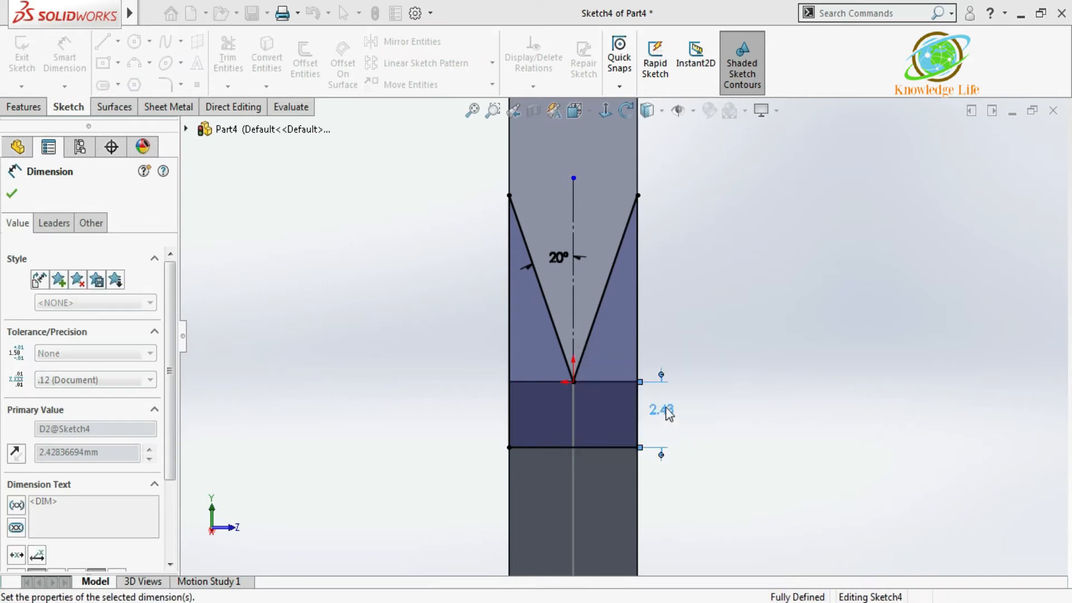
click(1027, 140)
click(1027, 141)
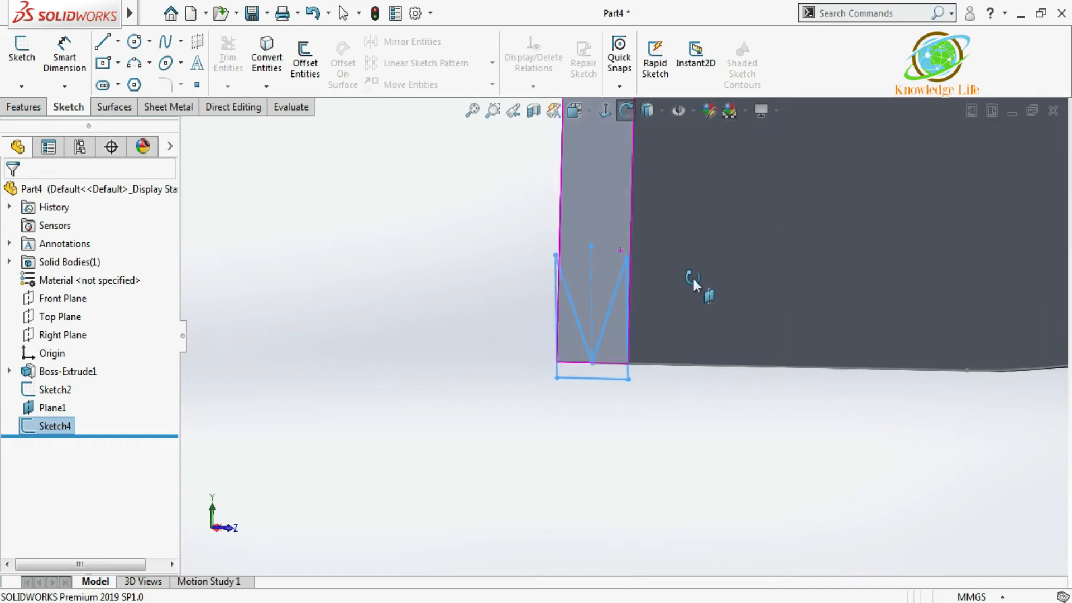
Step: Create a swept cut of the V-notched profile along the lower-edge path Sketch2 to bevel the cutting edge
click(22, 108)
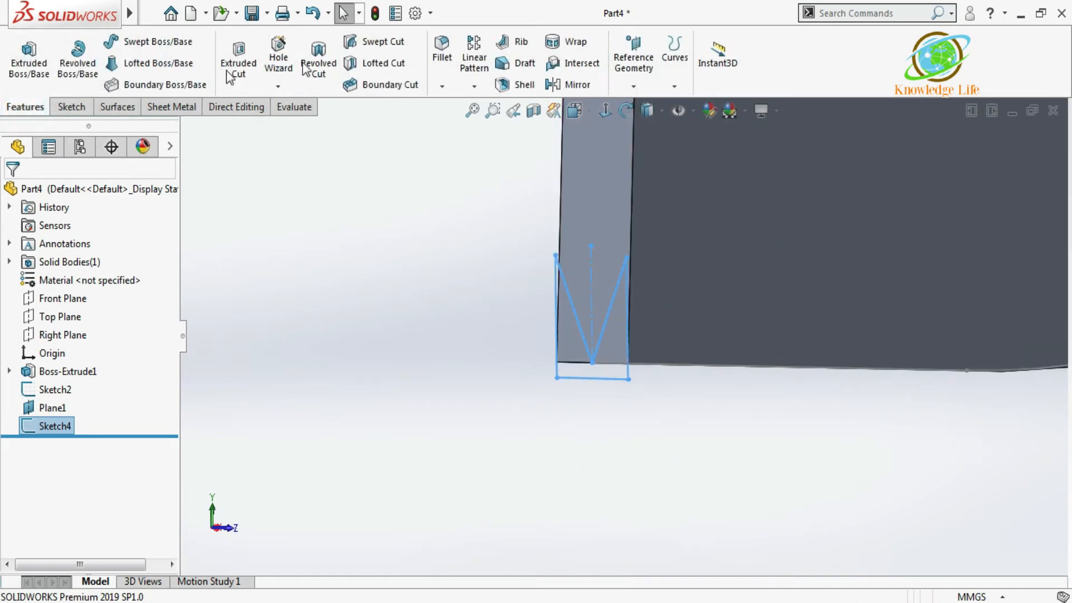
click(379, 44)
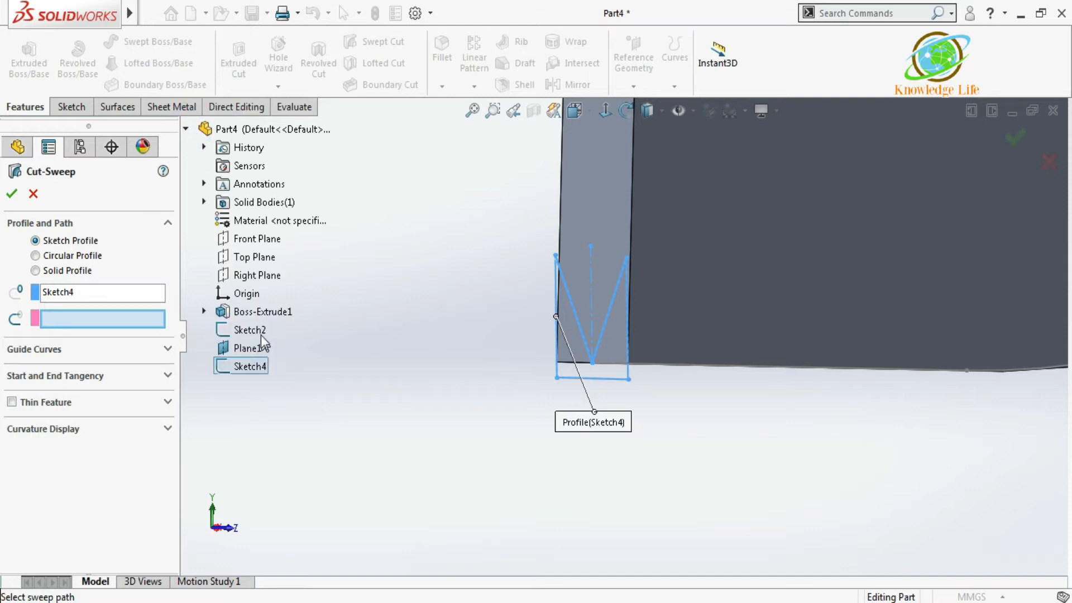
click(258, 330)
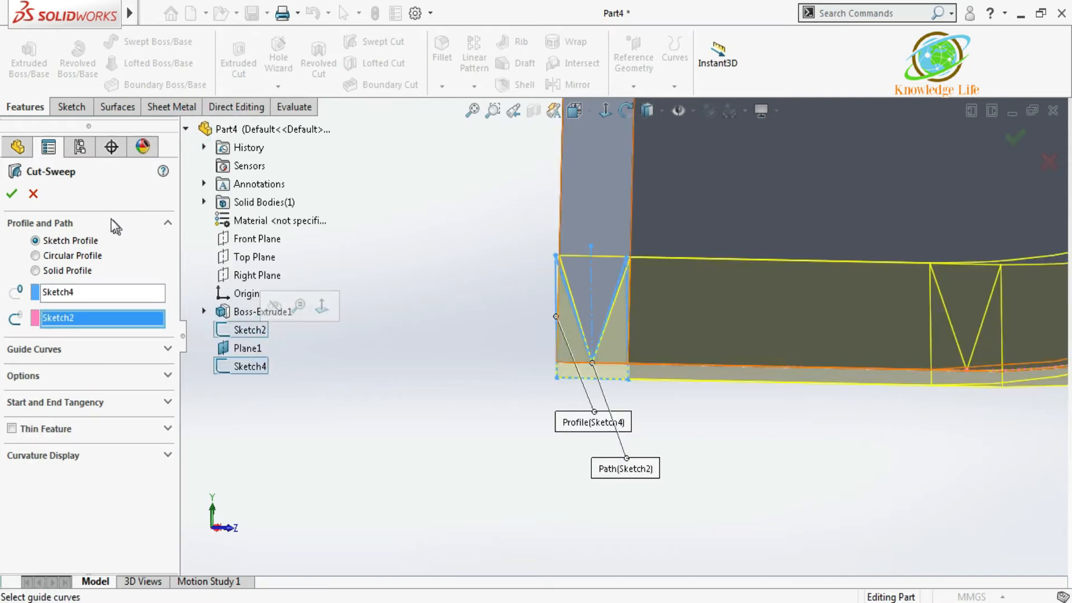
click(12, 195)
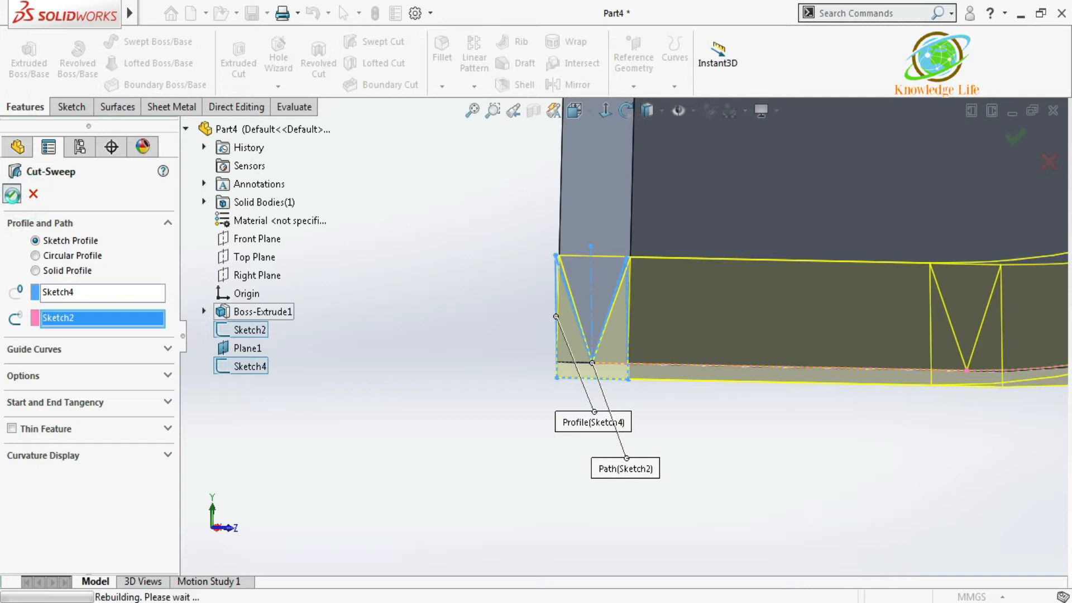
Step: Hide the reference plane Plane1 at the heel of the blade
middle_drag(412, 294, 748, 441)
click(786, 485)
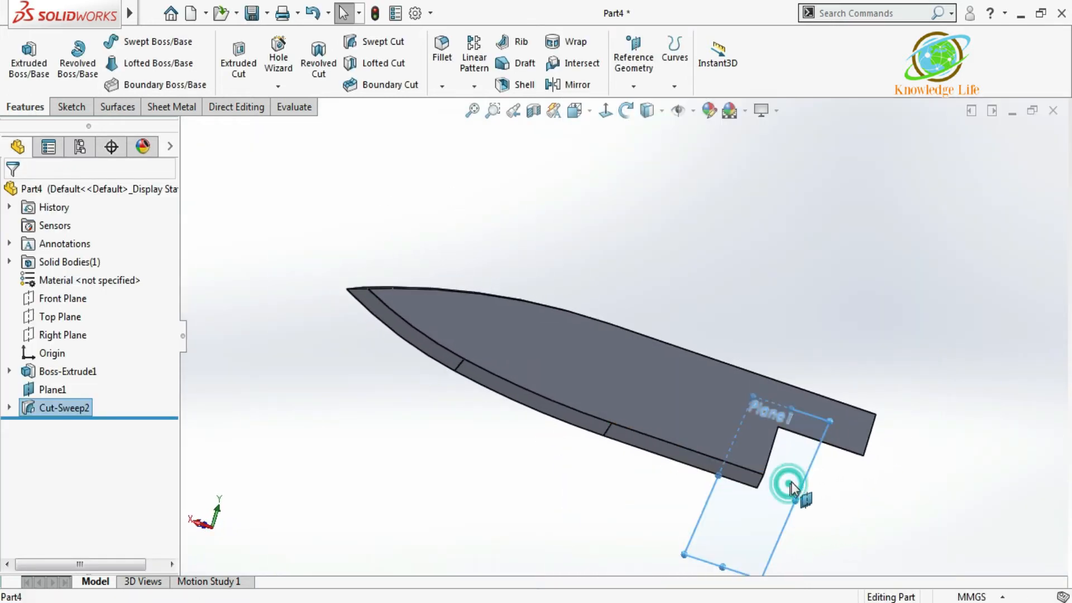
click(879, 436)
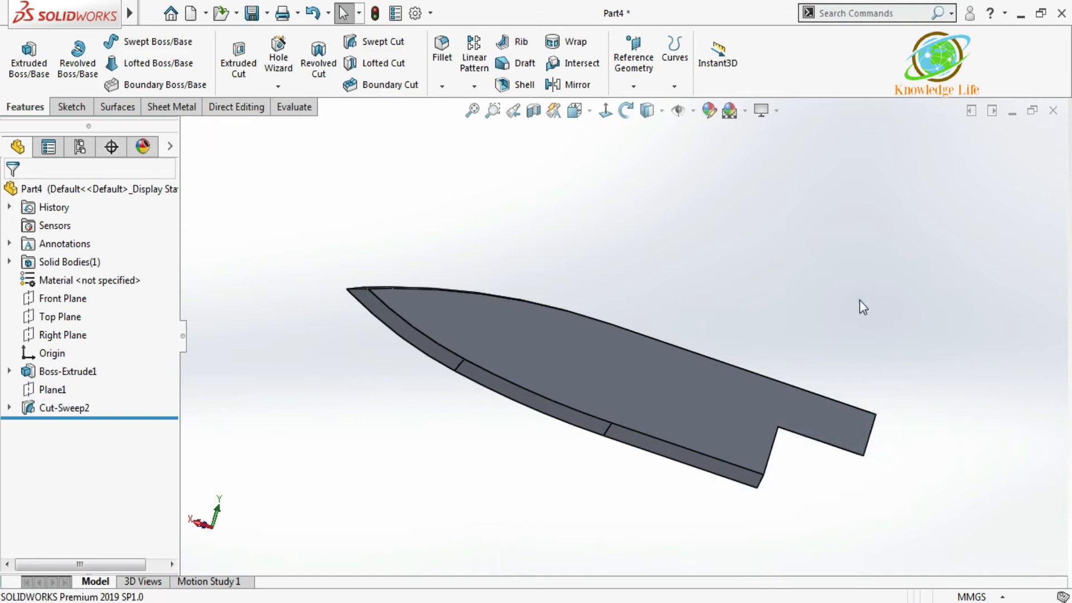
Step: On the Front Plane, sketch a vertical line about 16 mm up from the origin and a horizontal line about 177 mm long over the tang
click(56, 298)
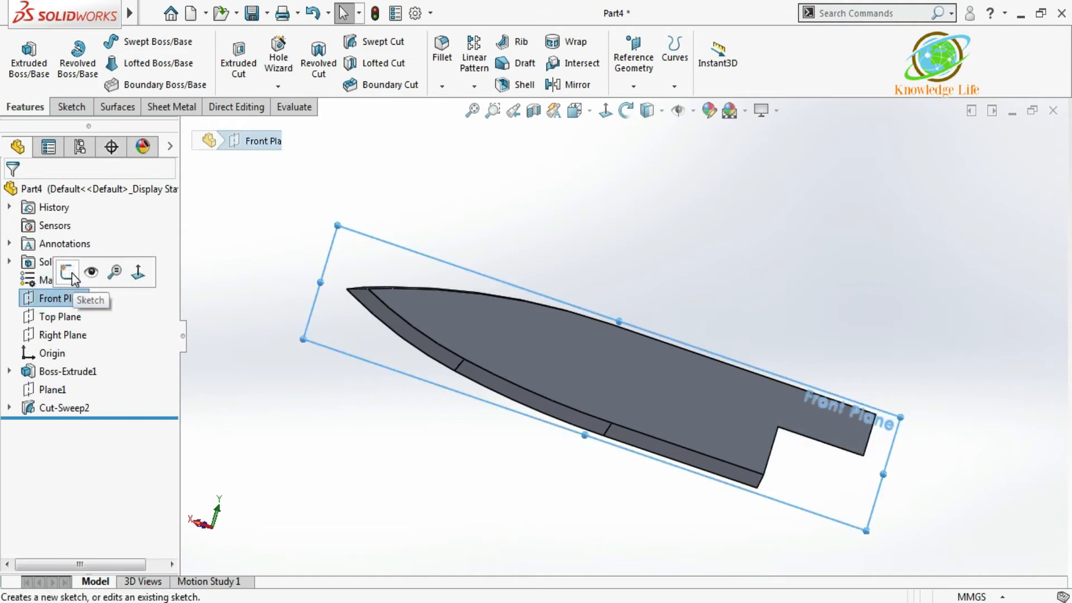
click(68, 272)
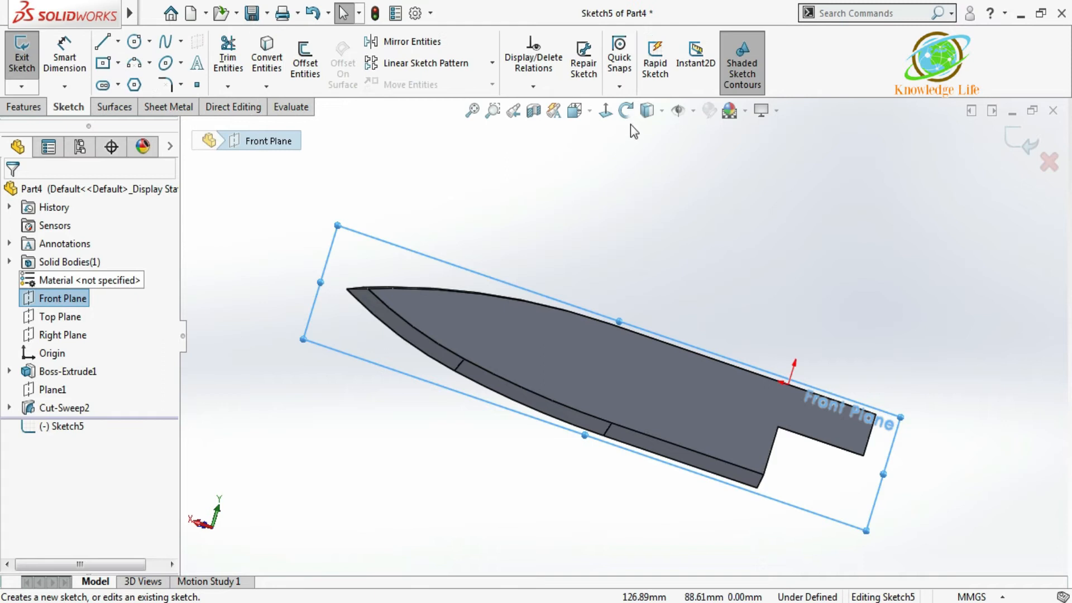
click(606, 112)
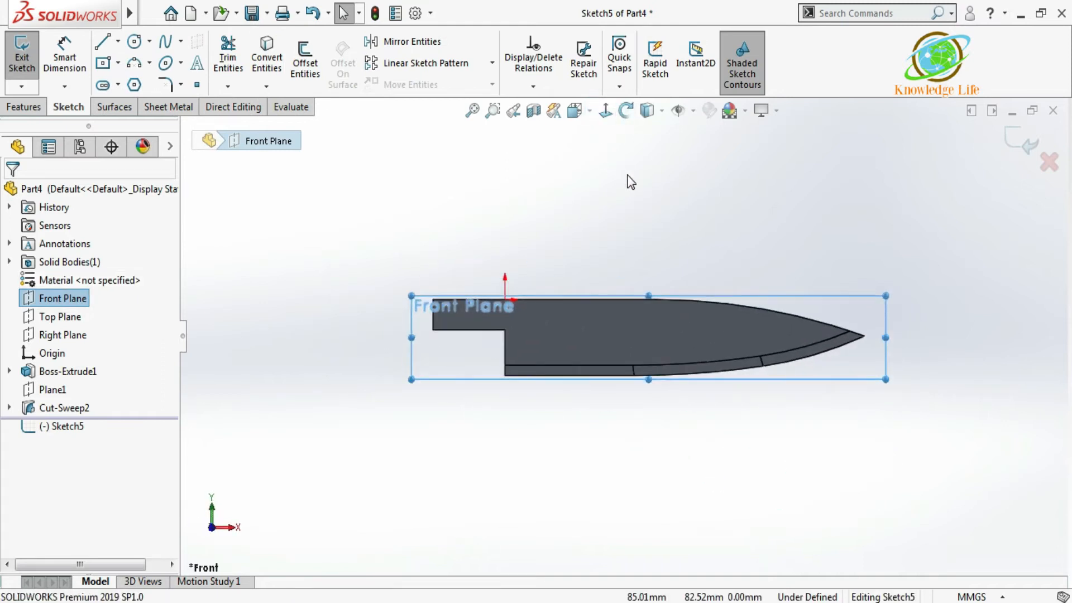
click(103, 43)
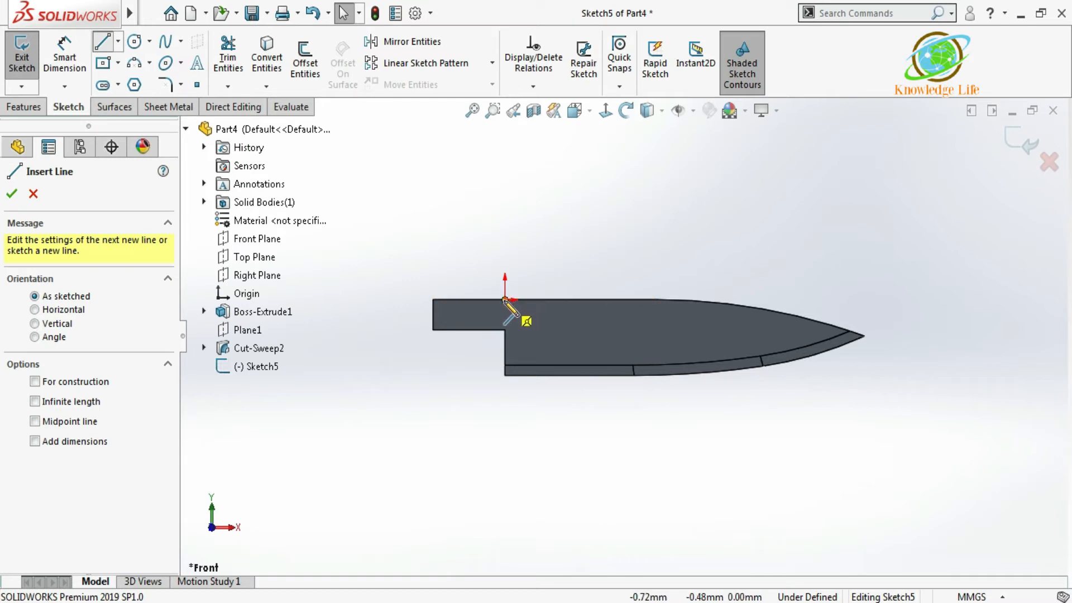
click(504, 300)
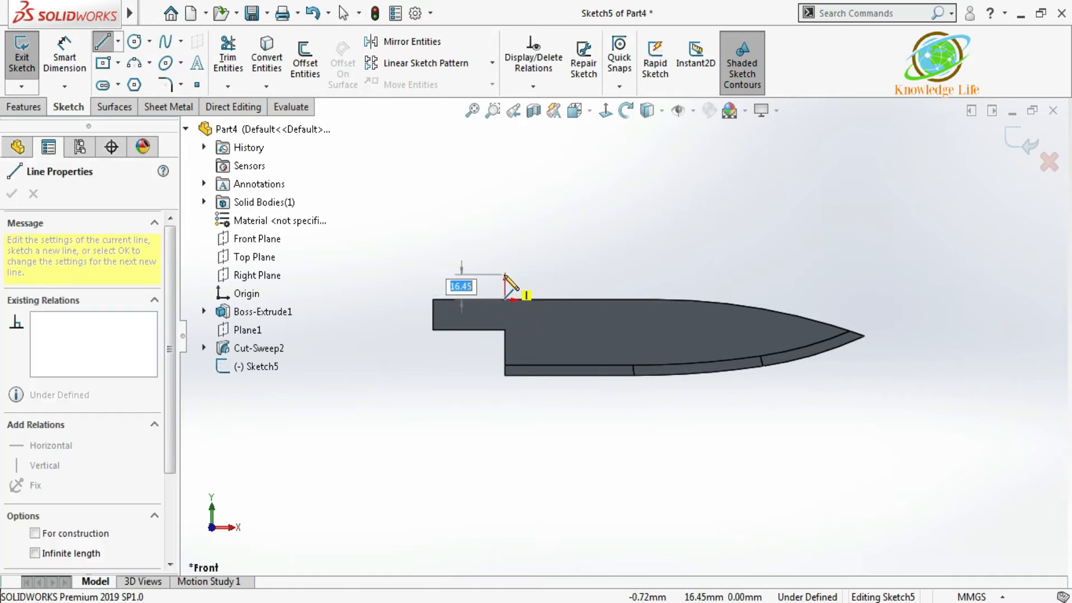
click(505, 274)
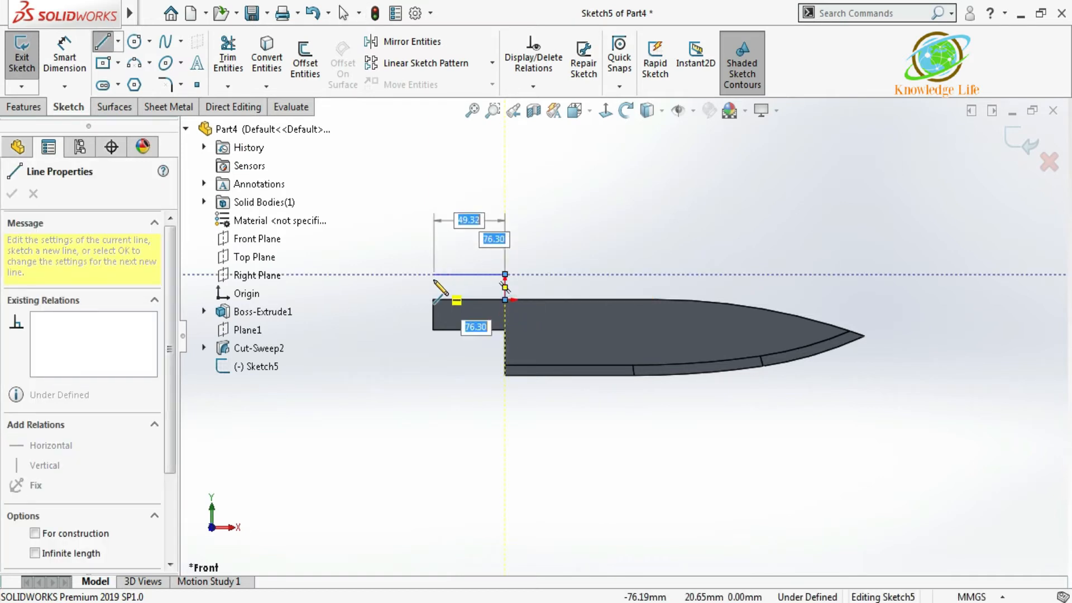
scroll(433, 281, up, 3)
scroll(423, 301, down, 2)
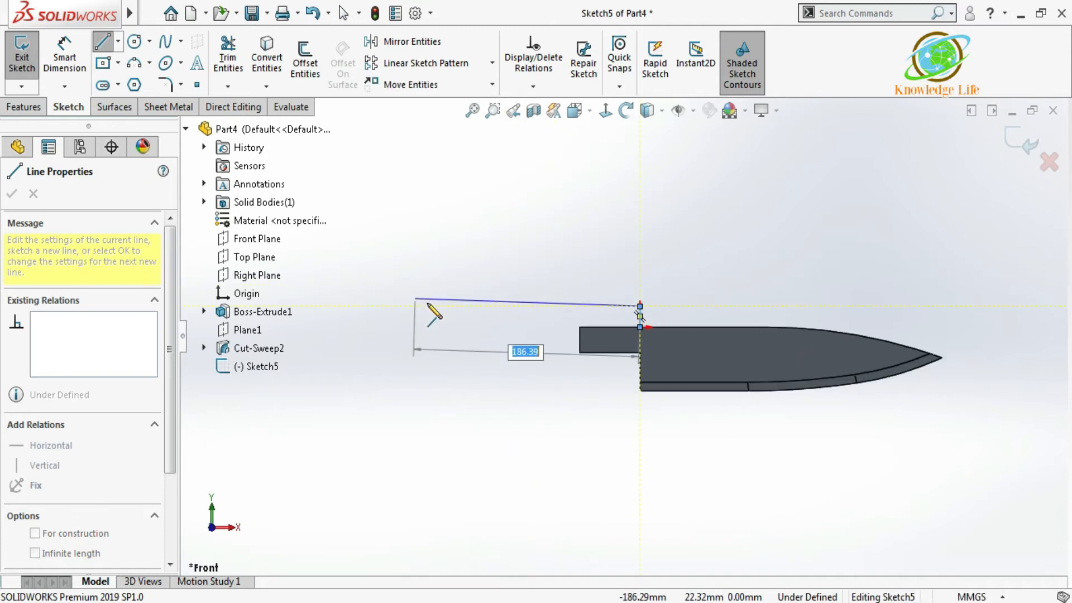
click(428, 306)
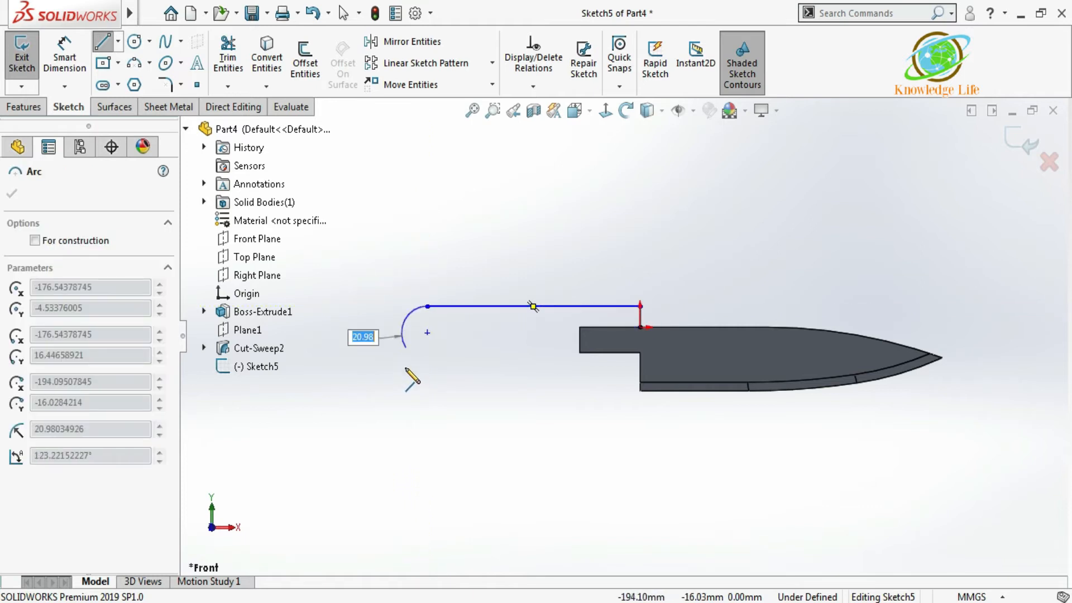
Step: Continue the handle outline with a tangent end arc about 28 mm in radius and a short line slanting up toward the blade
click(441, 374)
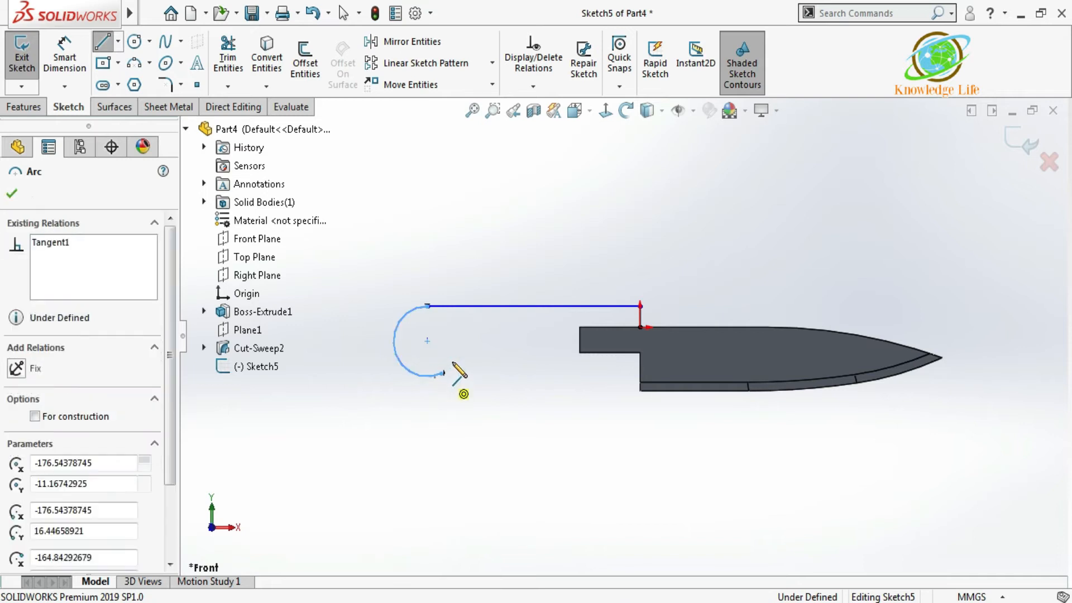
scroll(459, 369, down, 2)
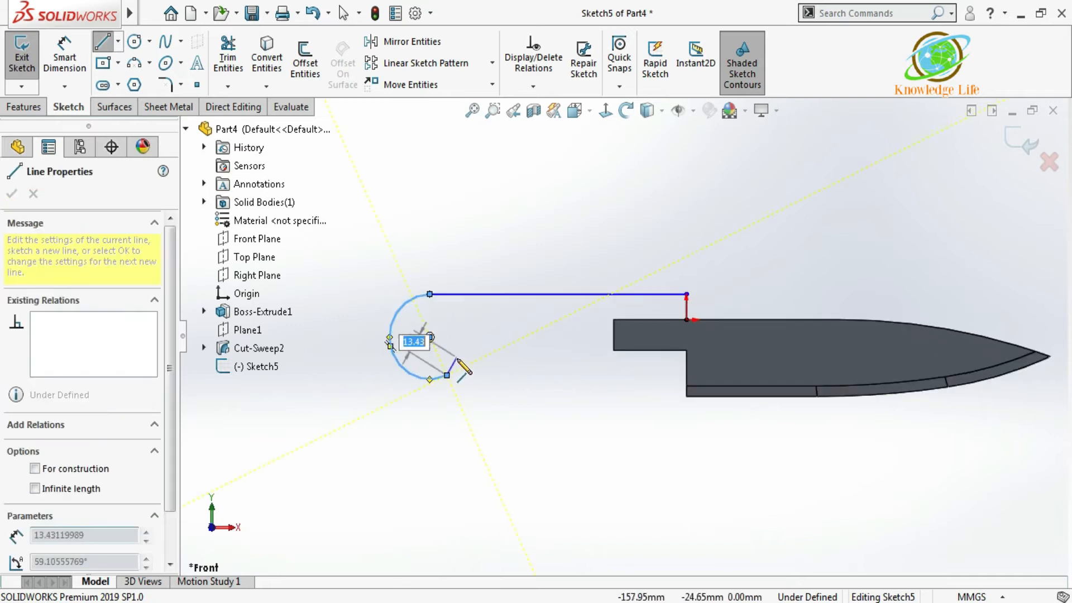
click(476, 361)
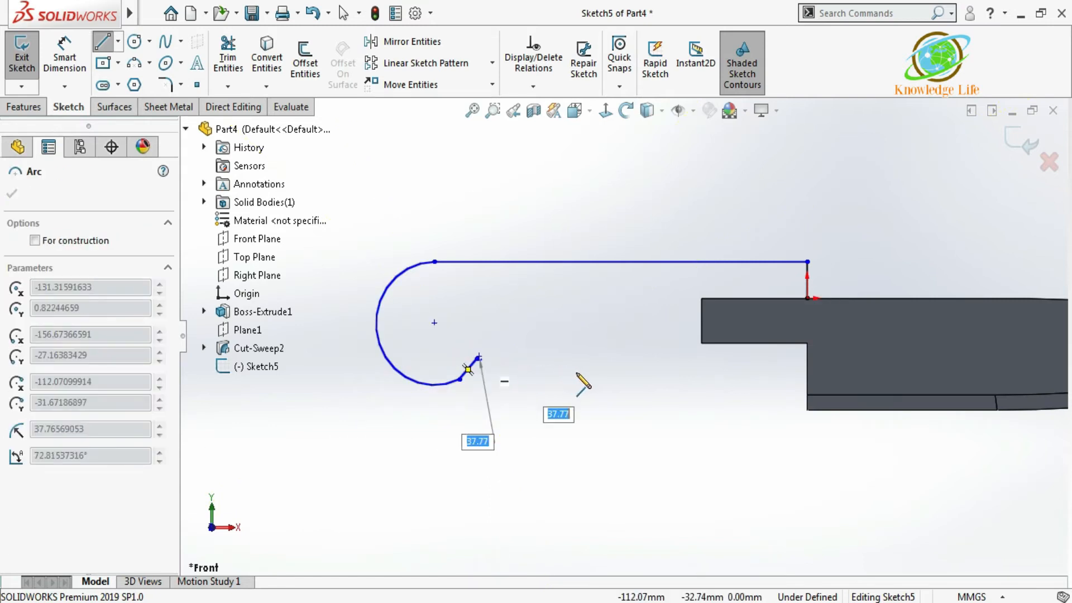
Step: Close the handle outline with a downward-bulging arc, a line slanting down to the blade's heel edge, and a vertical line to the upper corner
click(756, 354)
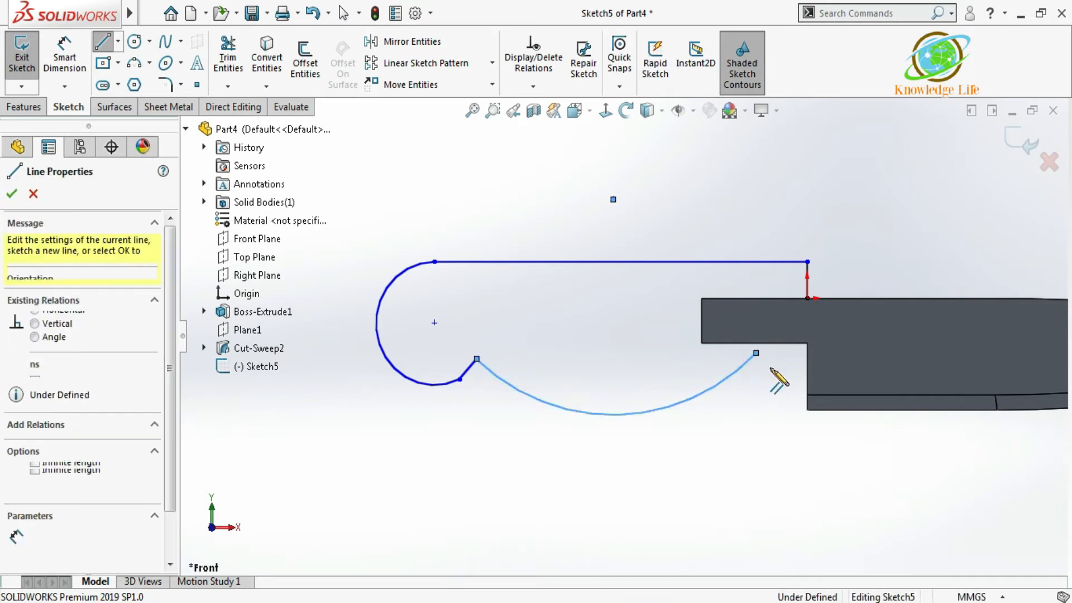
click(806, 379)
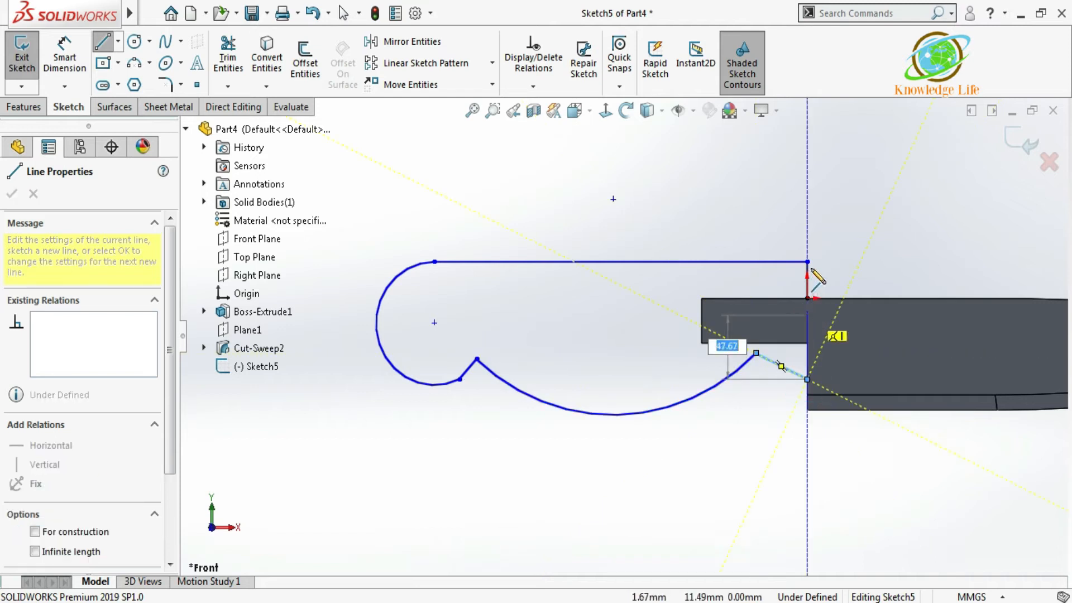
click(807, 262)
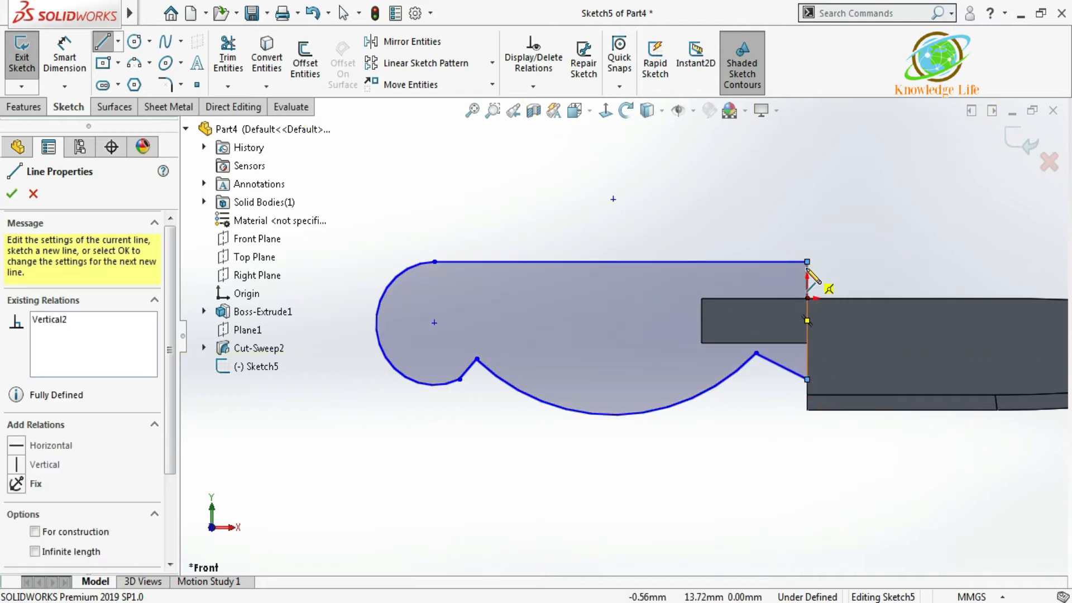
key(Escape)
Step: Dimension the handle's upper horizontal line as 170 mm
mouse_move(129, 12)
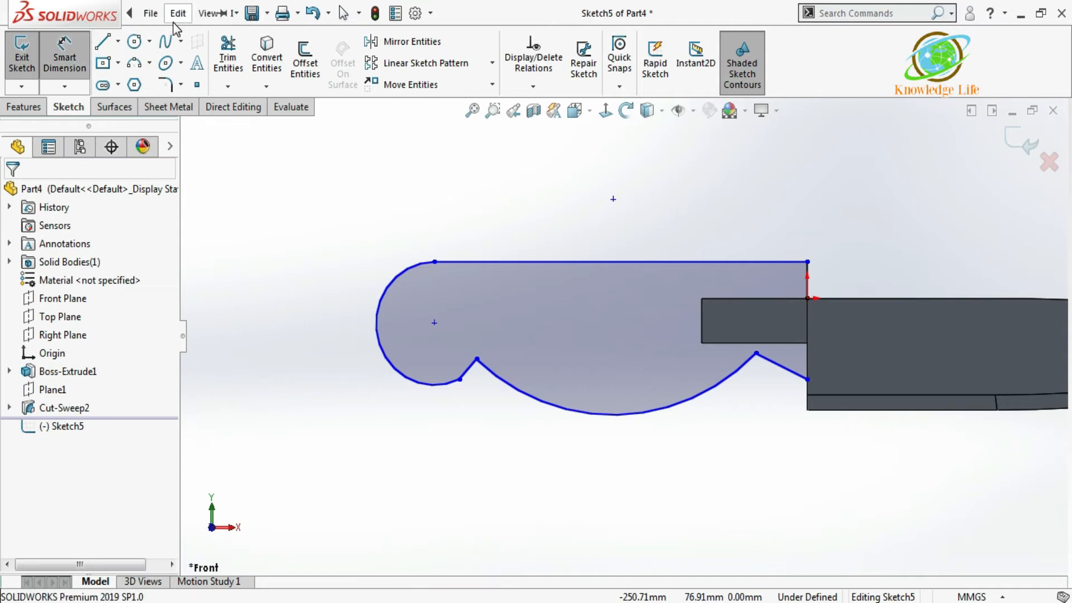
click(177, 13)
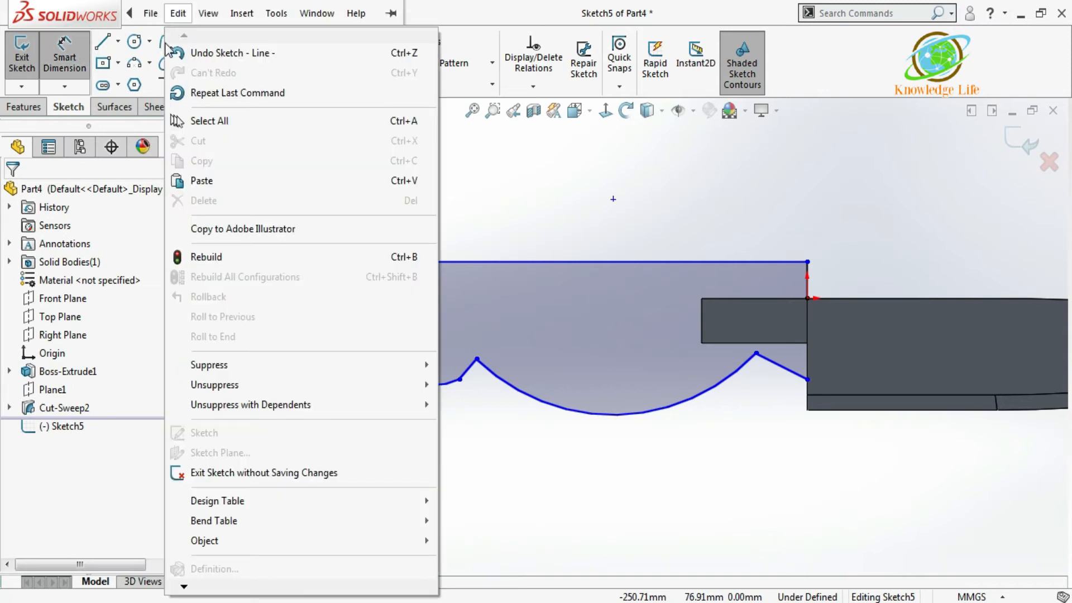
click(65, 56)
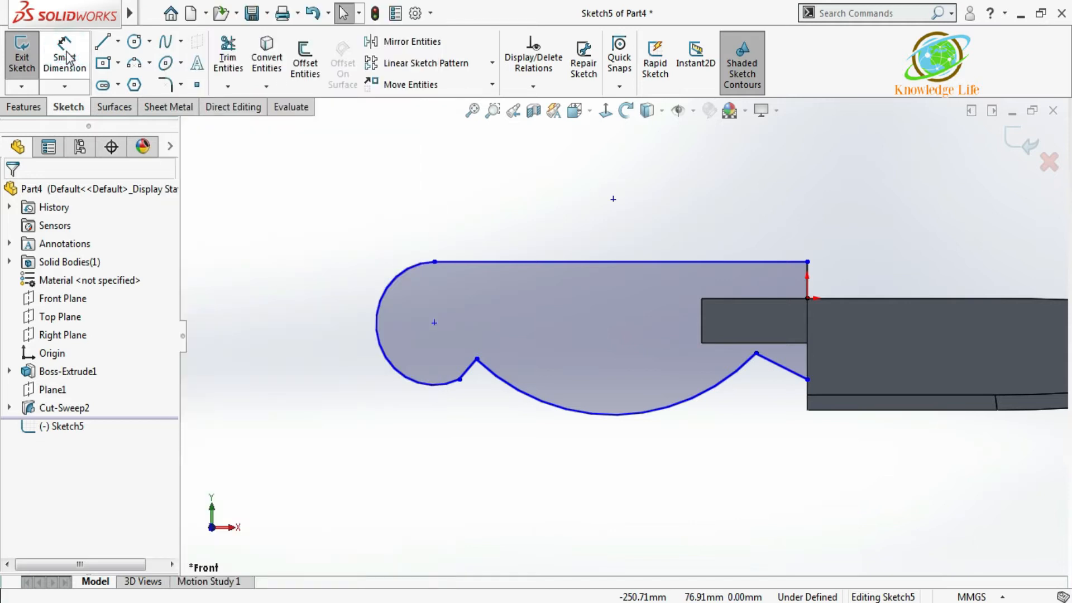
click(806, 262)
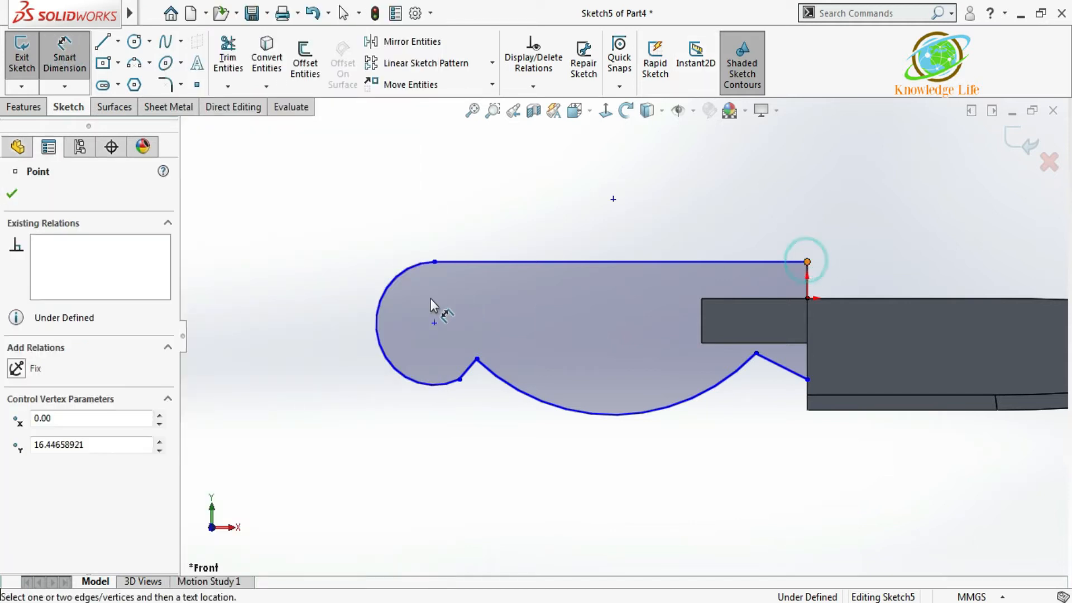
click(435, 262)
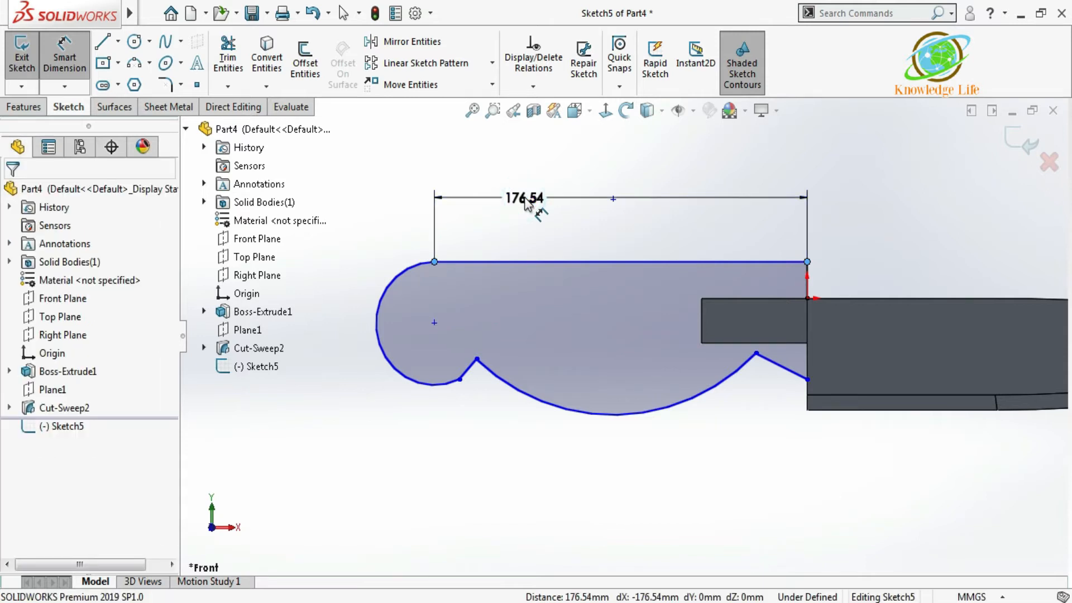
click(525, 204)
text(170.00mm)
click(455, 175)
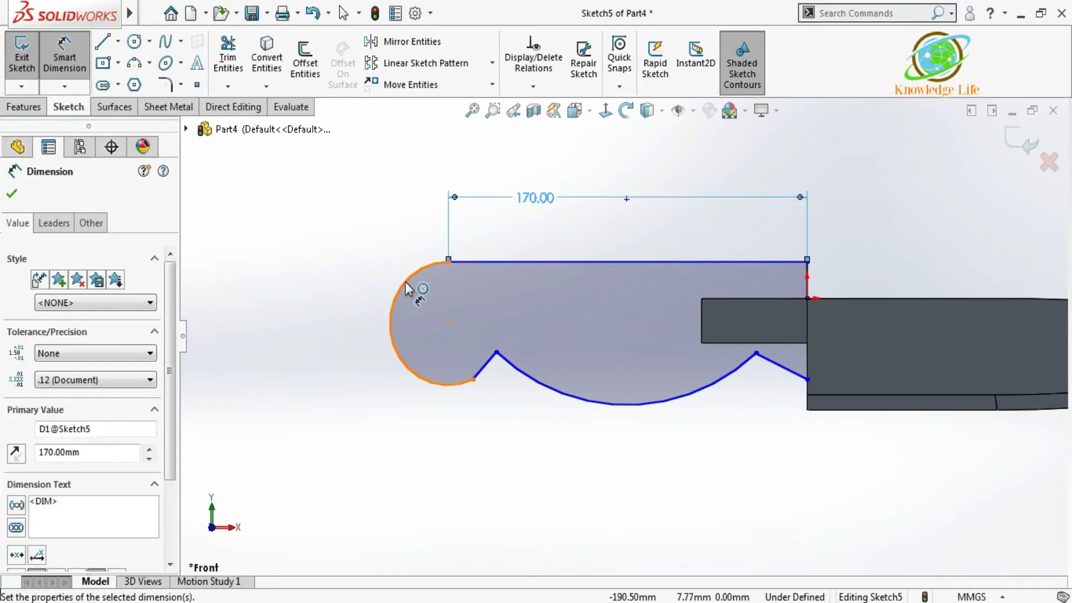
Step: Dimension the handle's rounded end arc with a 20 mm radius
click(405, 282)
click(346, 245)
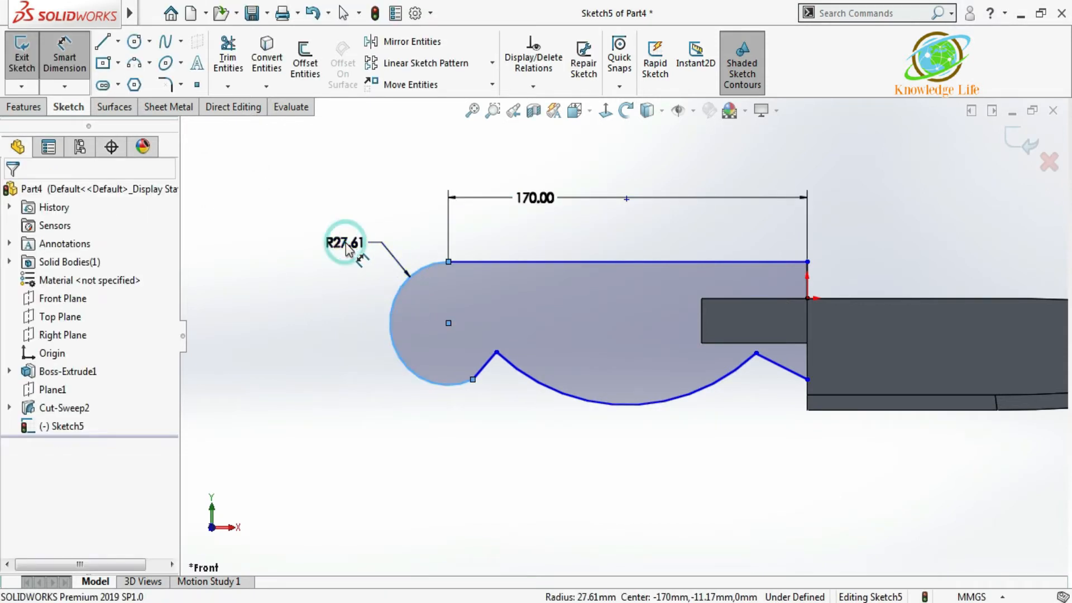
text(20)
key(Return)
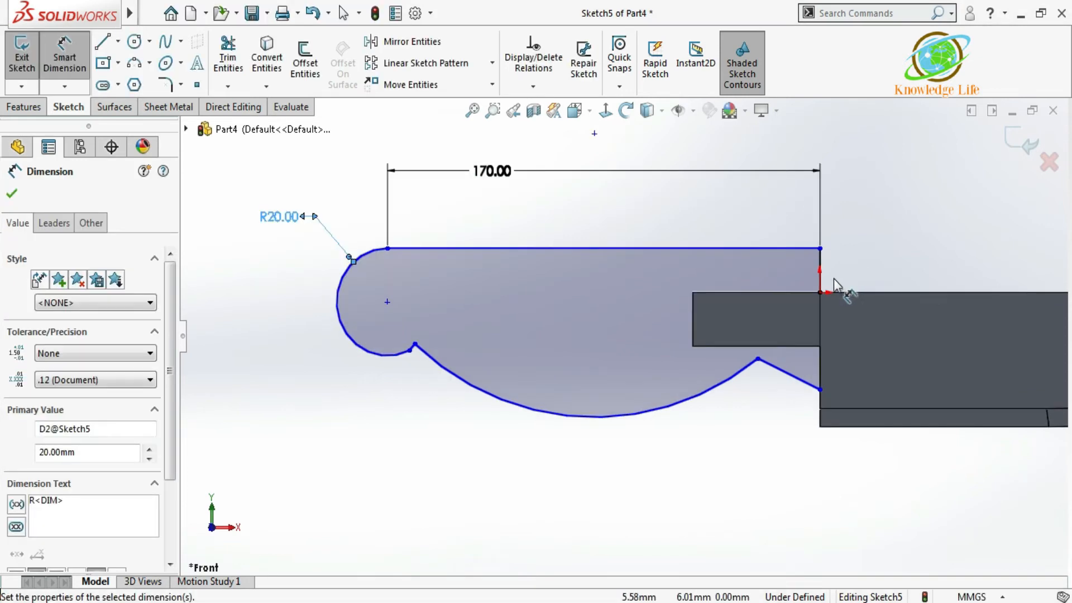
Step: Dimension the short vertical line above the origin as 3 mm and add a radius dimension to the handle's lower bulging arc
click(824, 273)
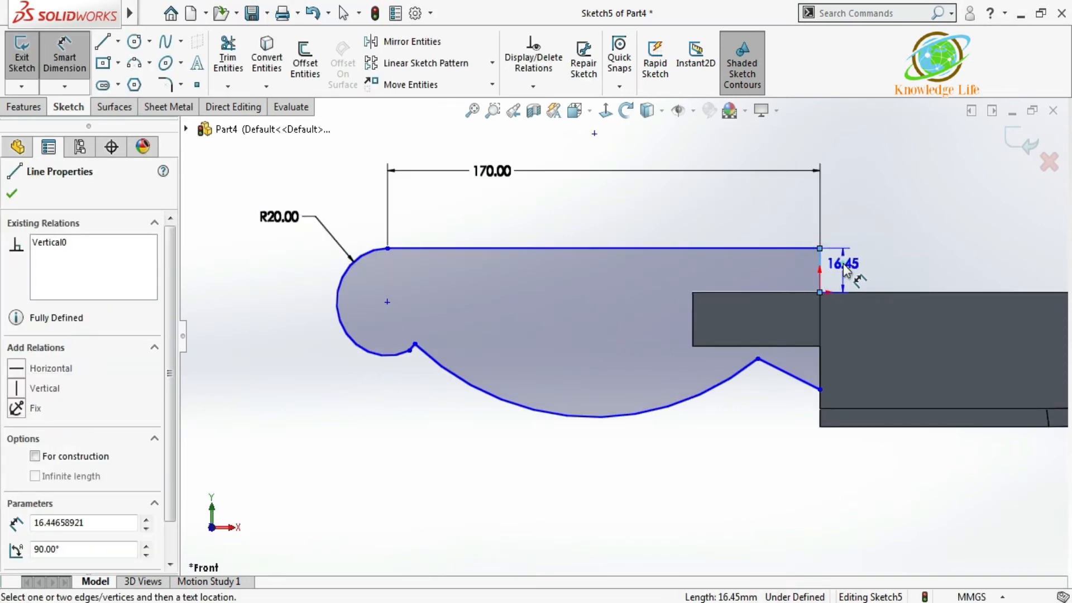
click(843, 264)
text(3)
key(Return)
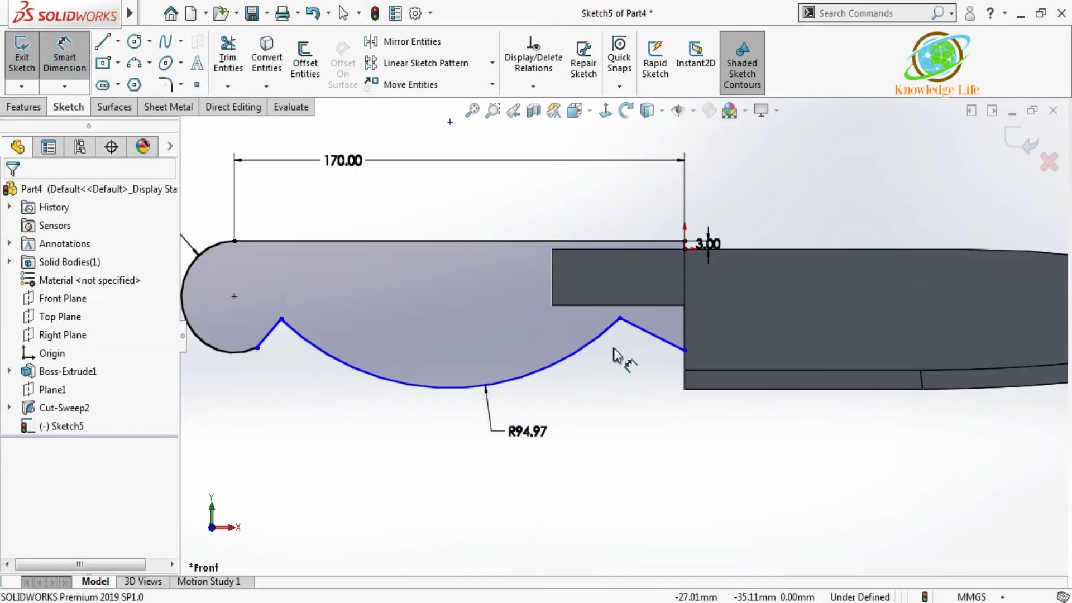
Step: Dimension the angle between the slanted line near the blade and the handle's vertical closing line as 55 degrees
scroll(614, 355, down, 2)
click(689, 342)
click(718, 313)
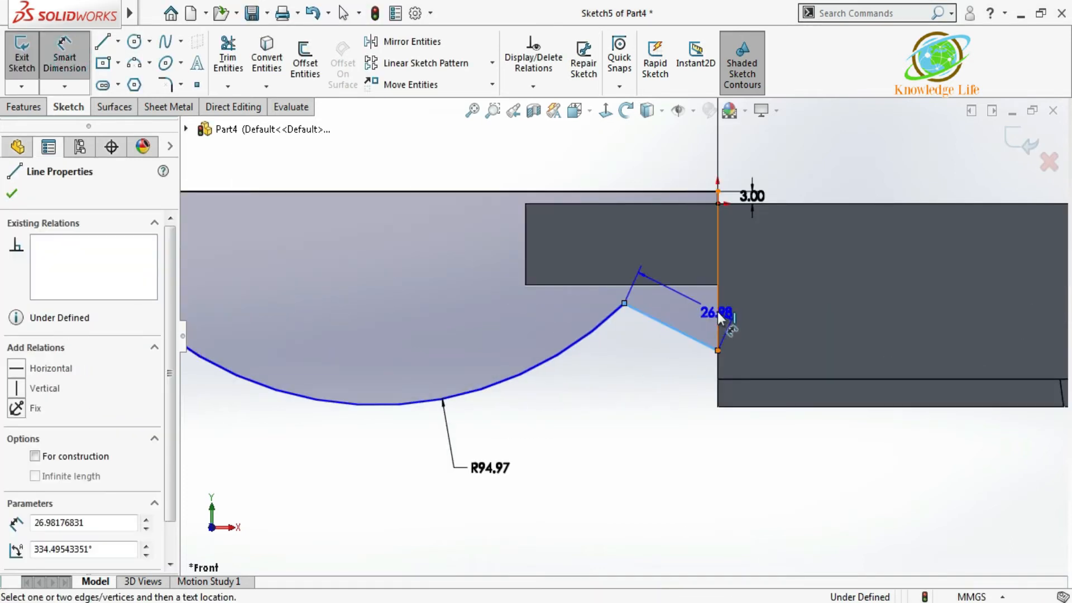
click(703, 312)
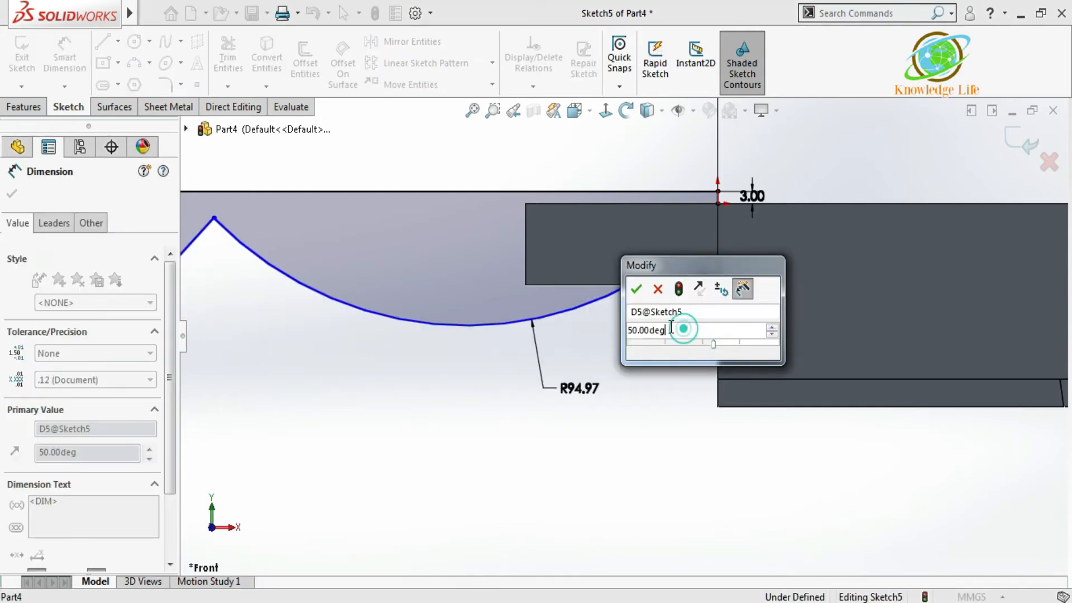
text(55)
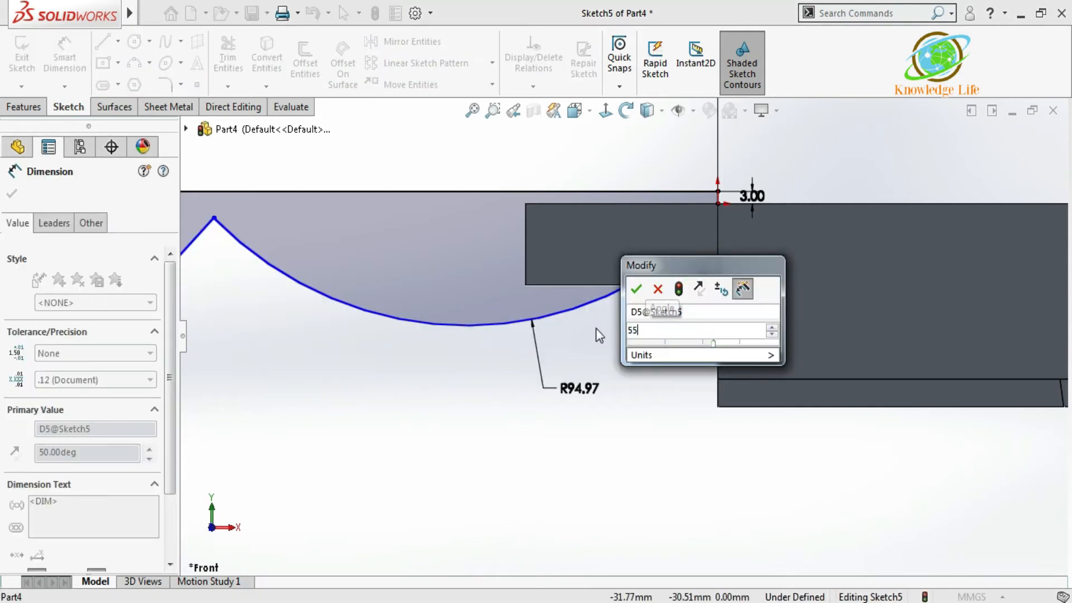
key(Return)
Step: Dimension the slanted line next to the rounded end at 30 degrees from the horizontal
scroll(351, 351, down, 3)
scroll(345, 350, down, 1)
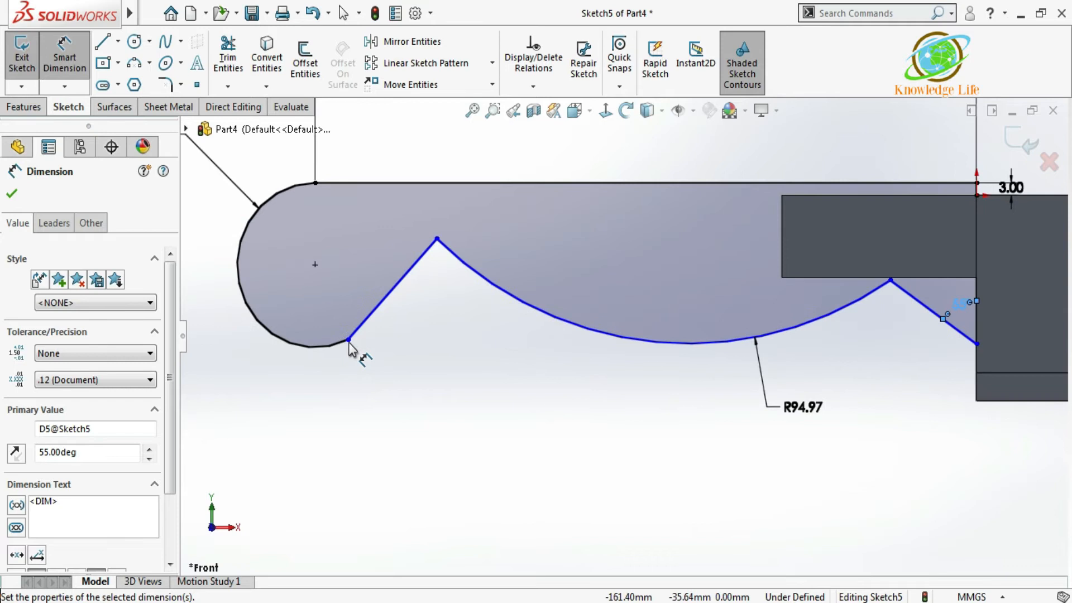
click(373, 313)
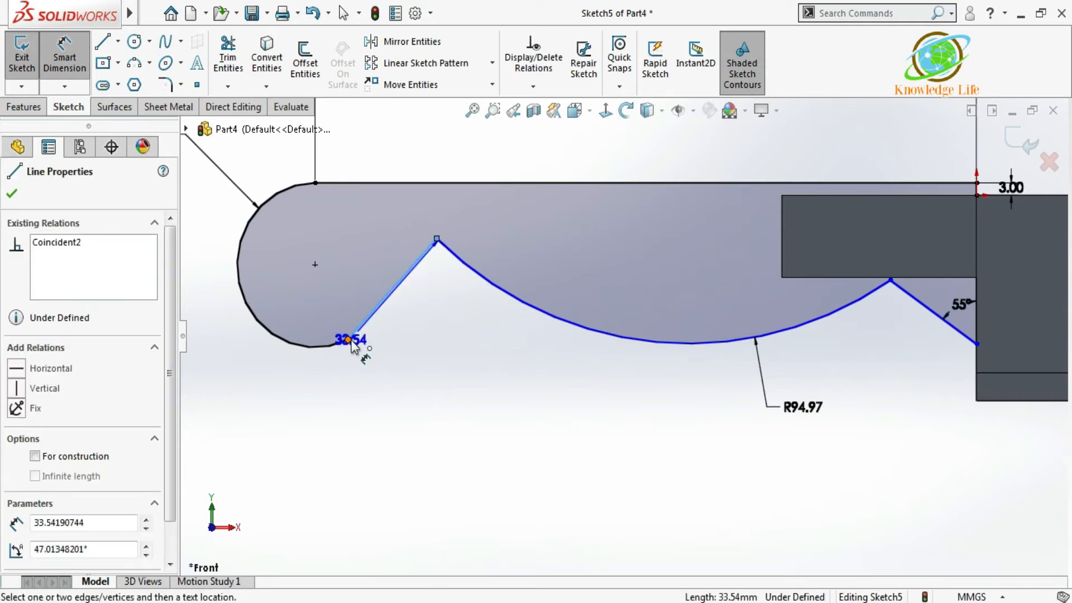
click(349, 341)
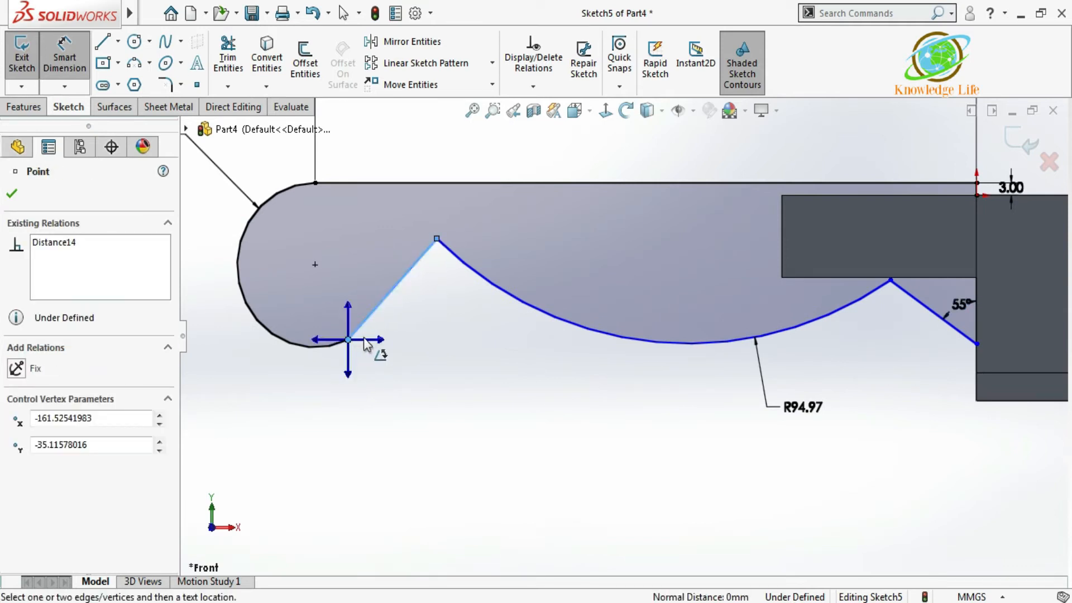
click(381, 347)
click(405, 341)
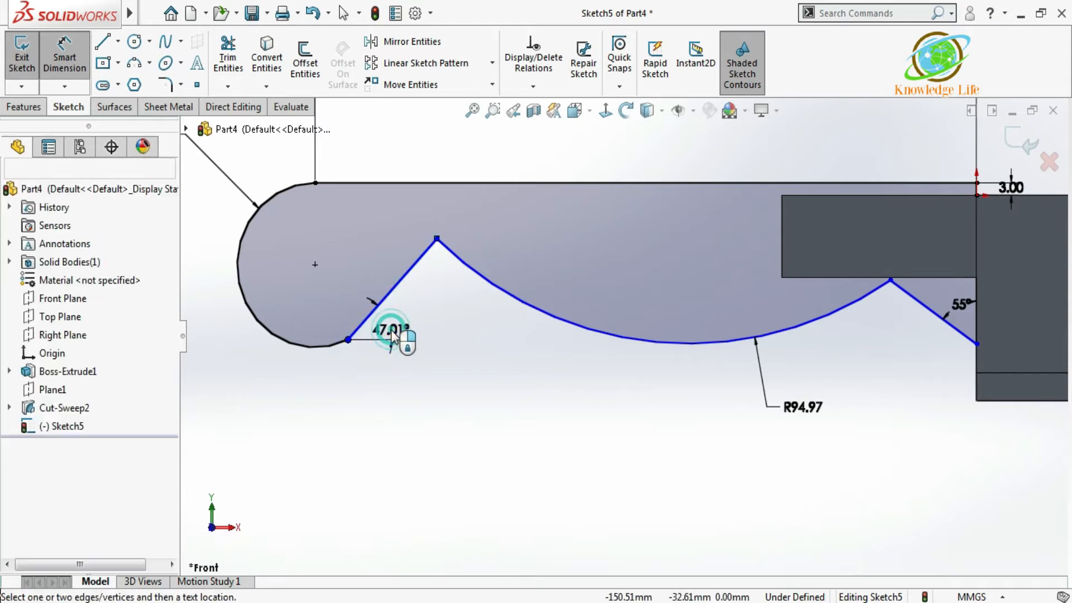
text(30)
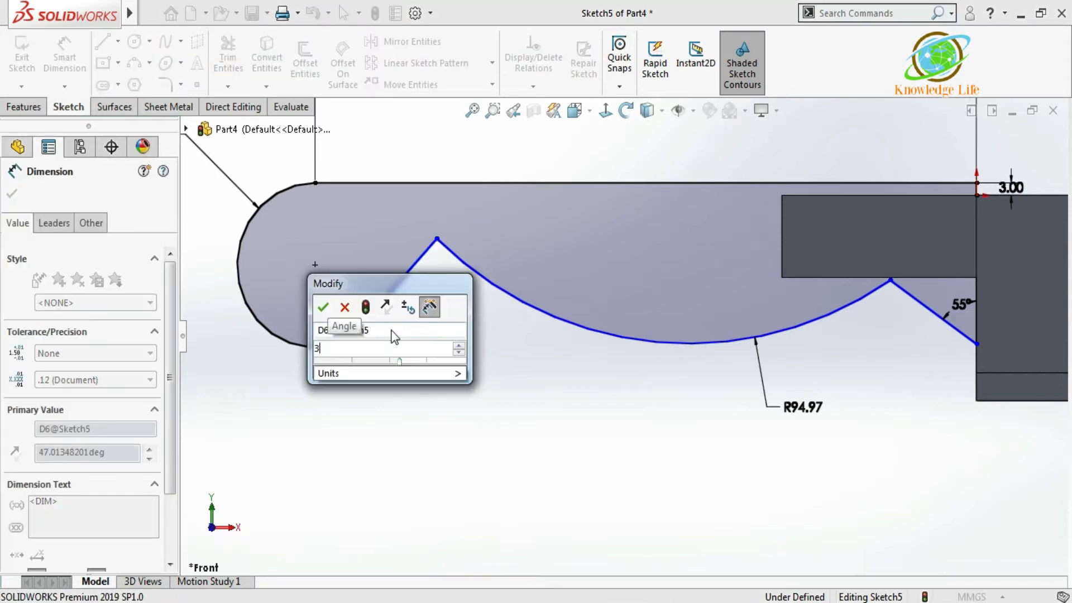
key(Return)
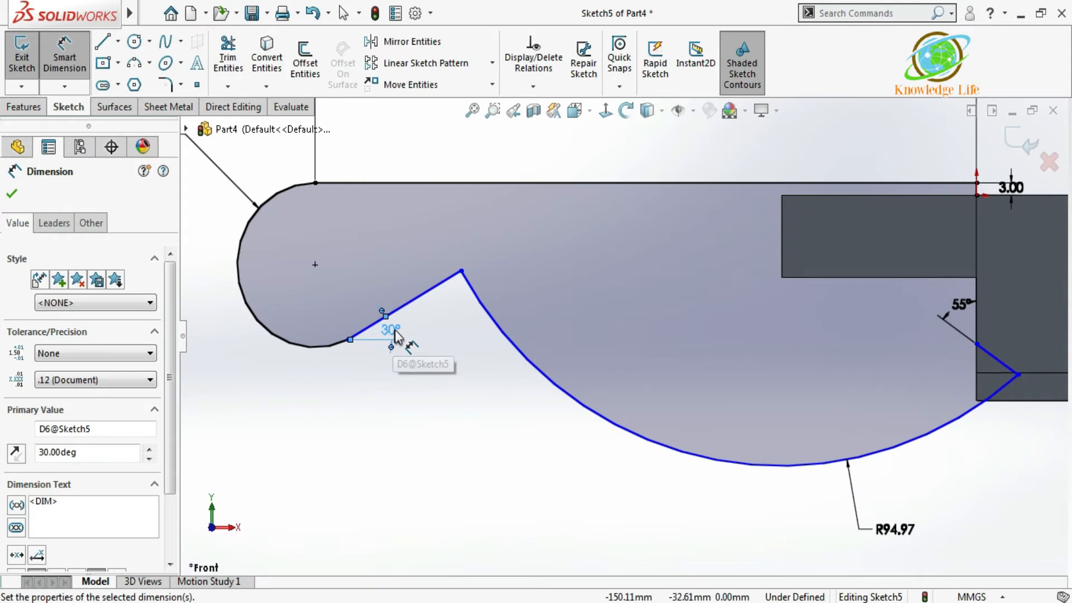
Step: Move the free end of the slanted line near the blade to the handle side of the closing line and delete the lower bulging arc
scroll(622, 337, up, 2)
click(919, 458)
drag(897, 364, 852, 334)
click(854, 411)
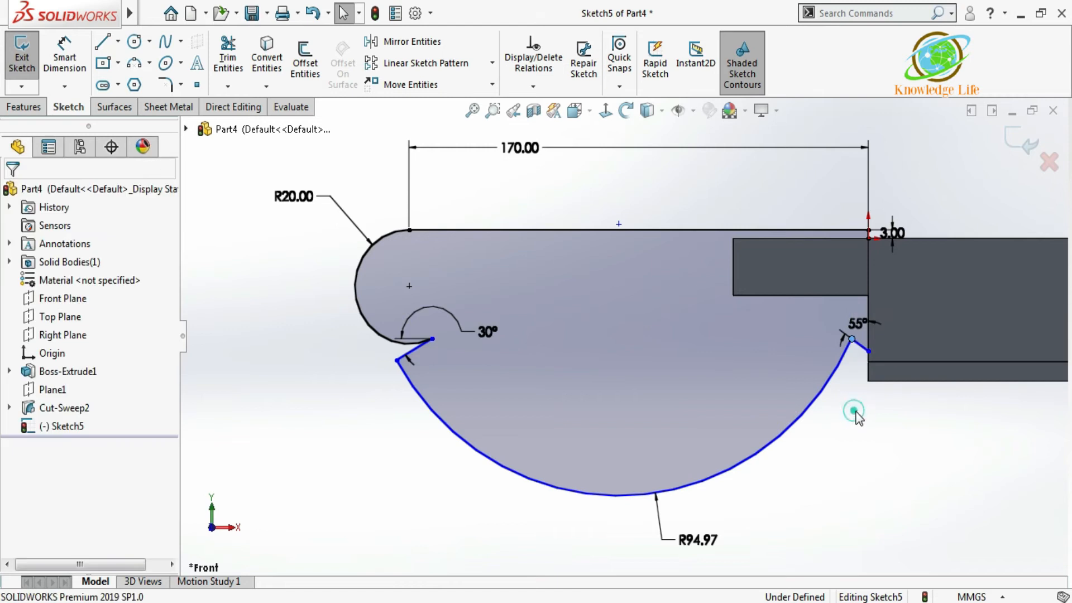
click(815, 397)
key(Delete)
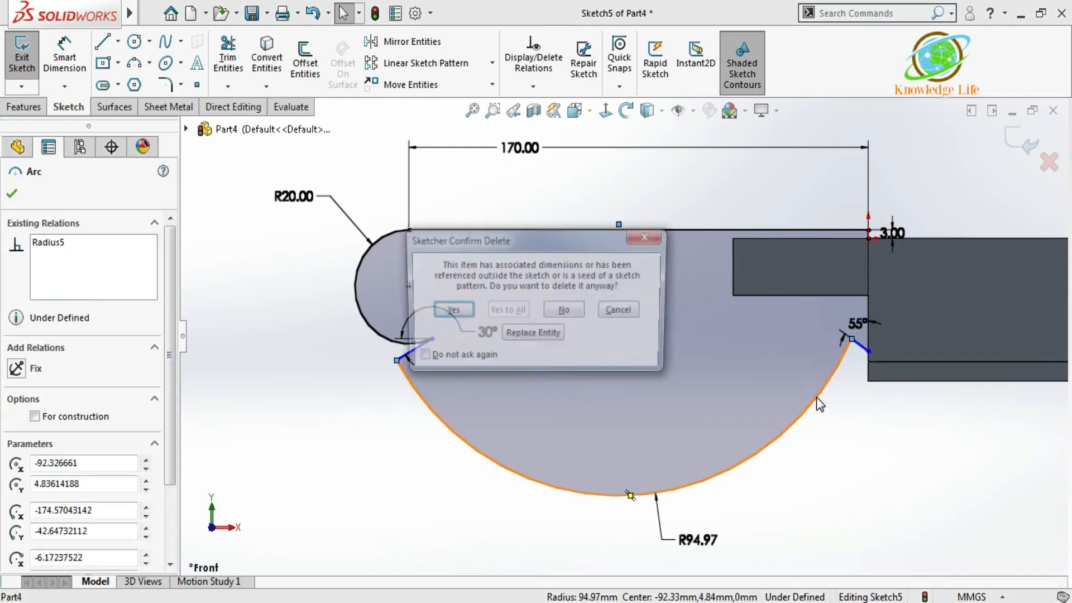
click(449, 311)
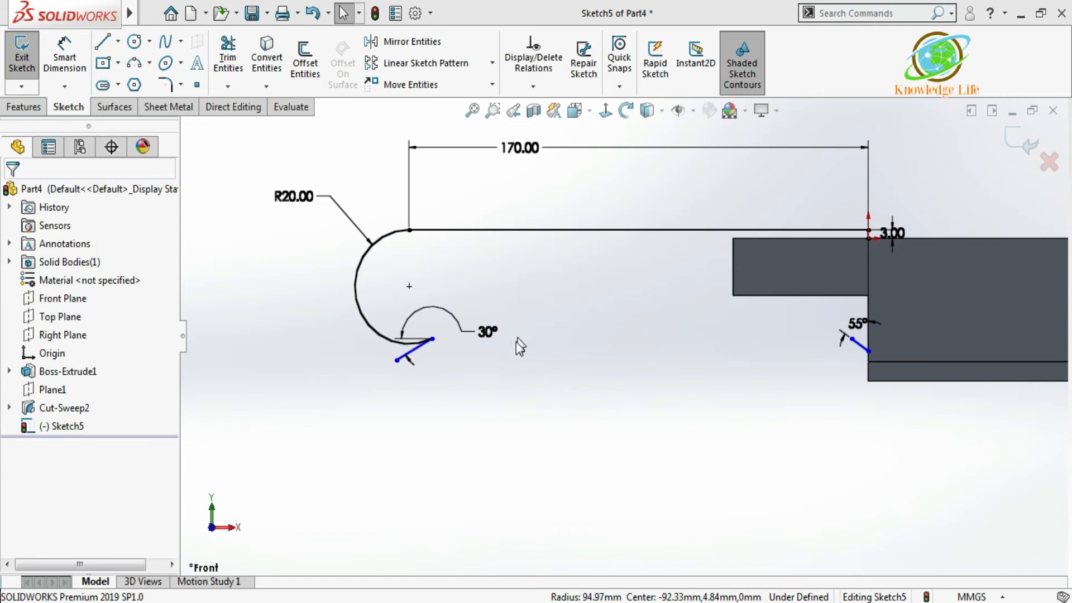
Step: Reposition the free end of the 30-degree line so it rises from the rounded end toward the blade
scroll(437, 383, down, 4)
click(364, 358)
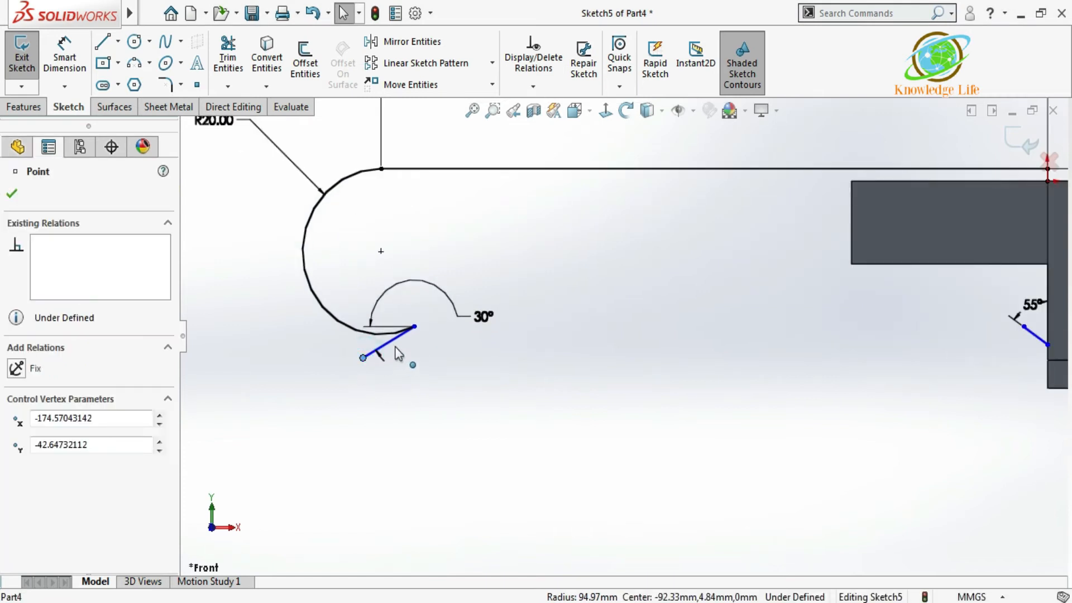
drag(433, 330, 435, 321)
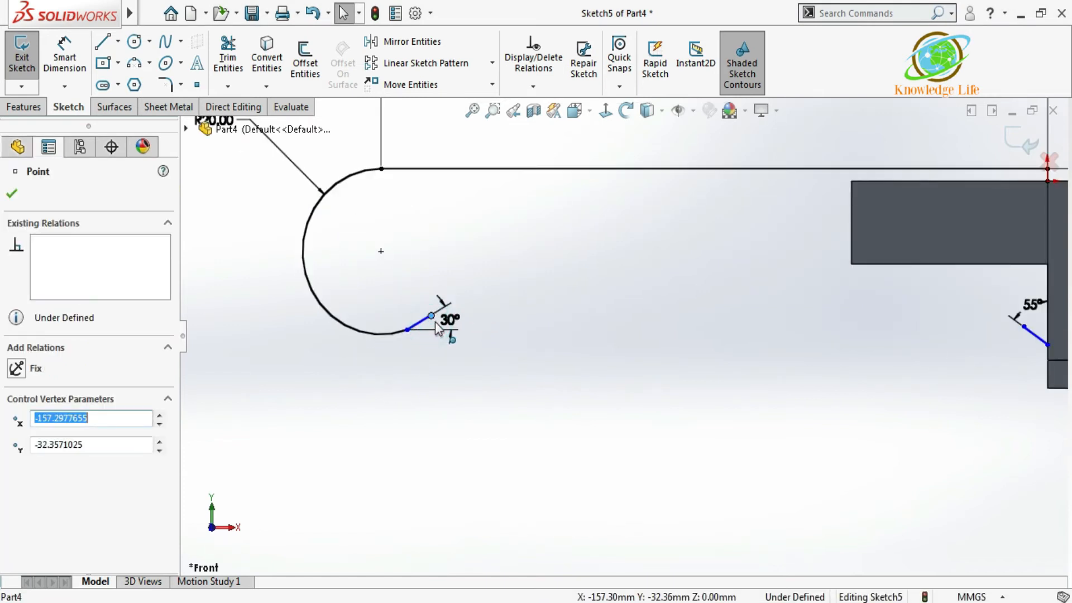
click(590, 295)
scroll(619, 346, down, 3)
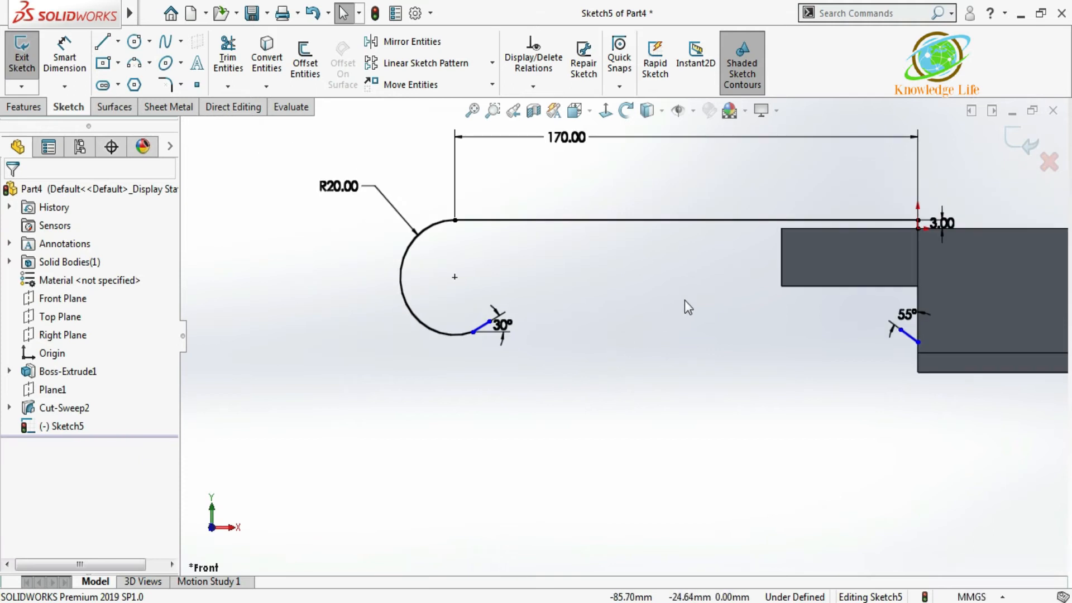
scroll(684, 300, up, 2)
Step: Dimension the upper end of the slanted line near the blade 35 mm below the handle's top line
click(135, 65)
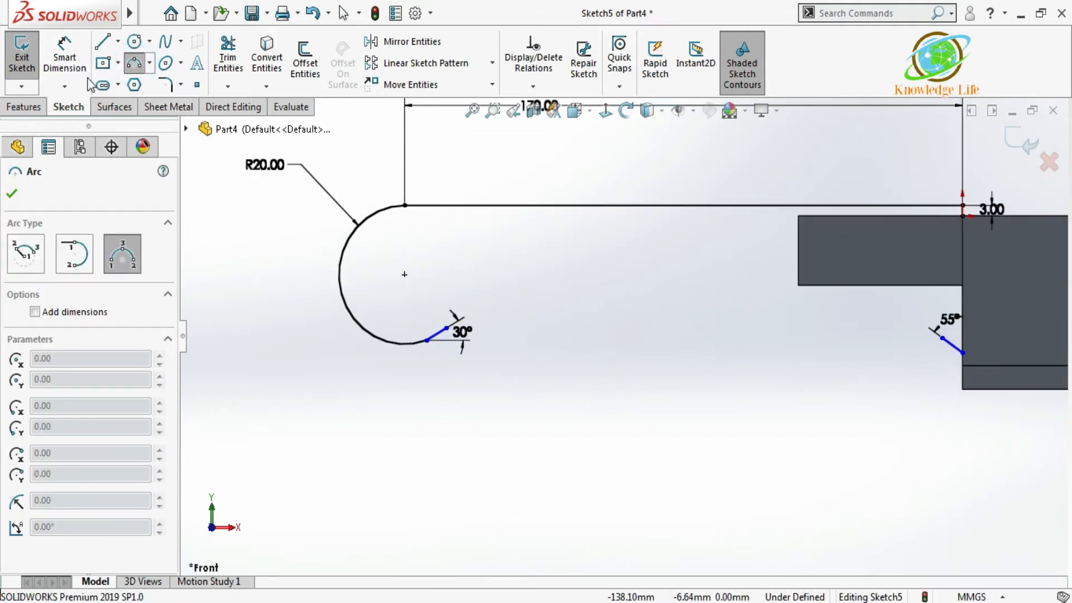
click(64, 56)
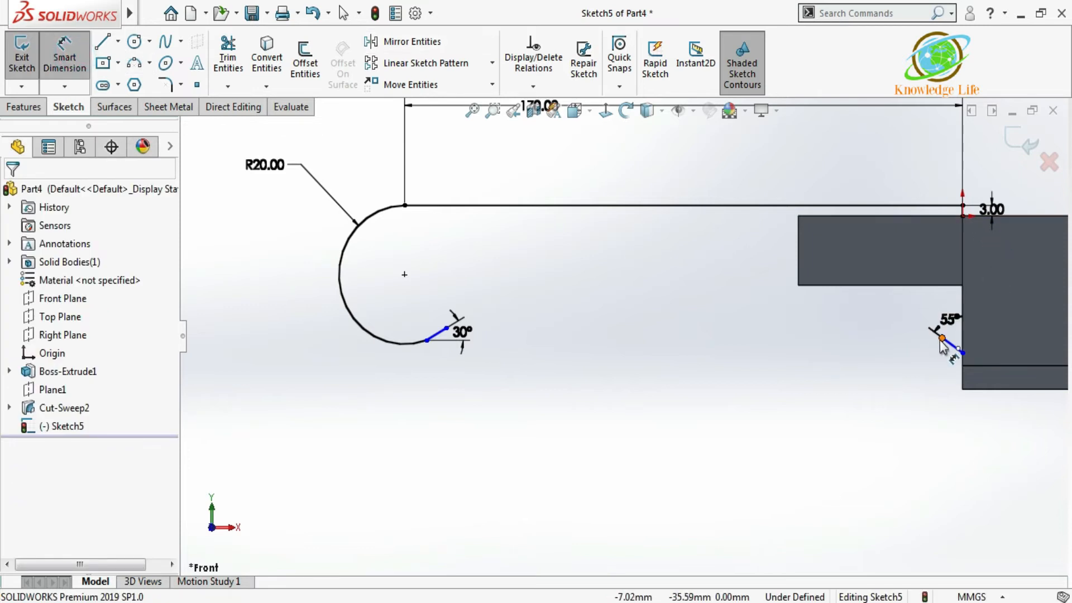
click(942, 339)
click(917, 206)
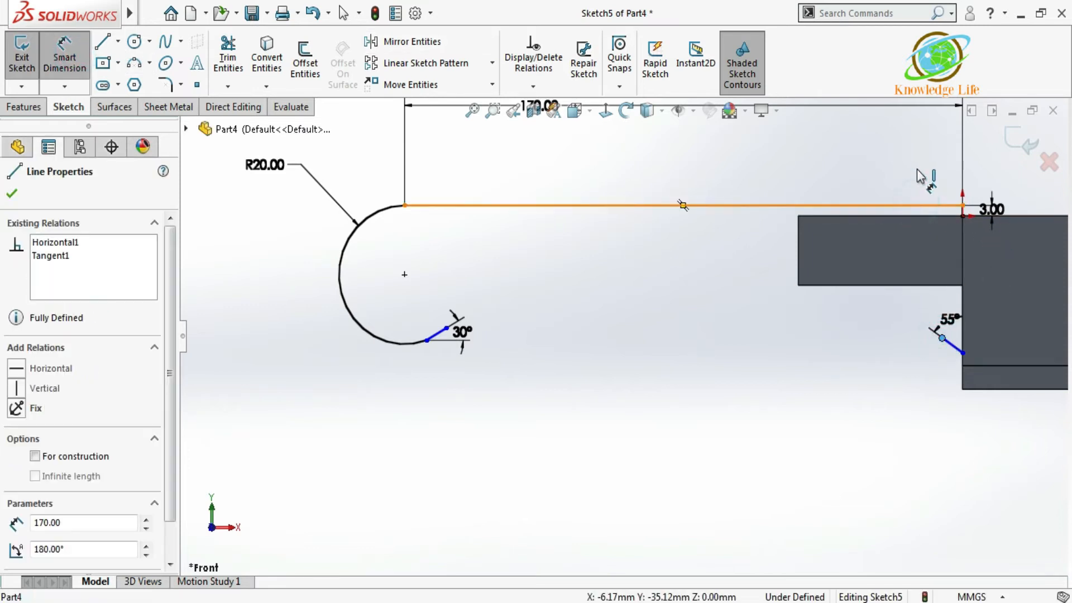
click(919, 173)
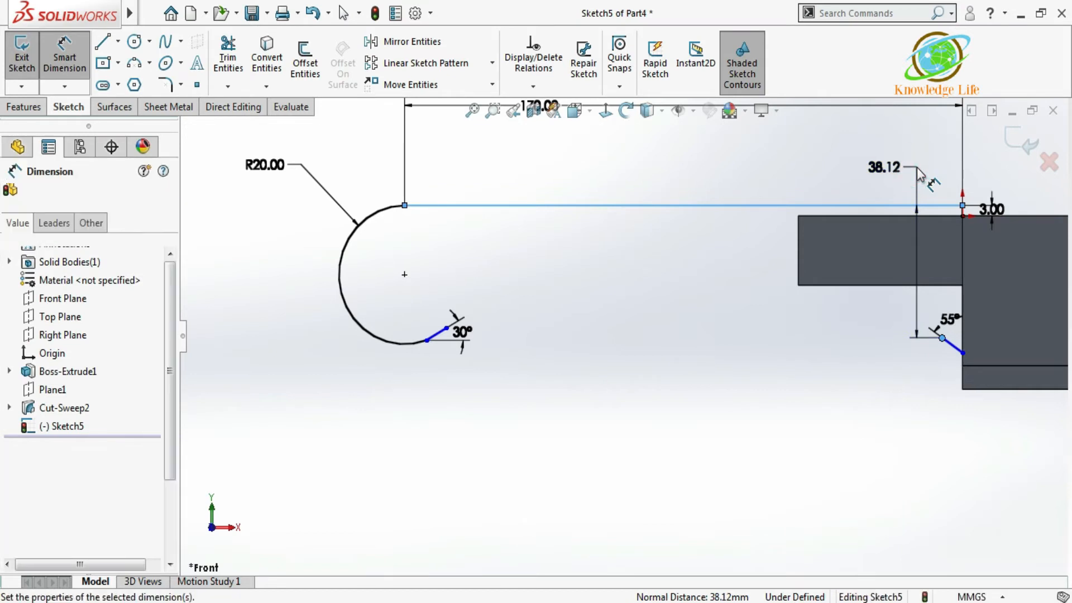
text(35)
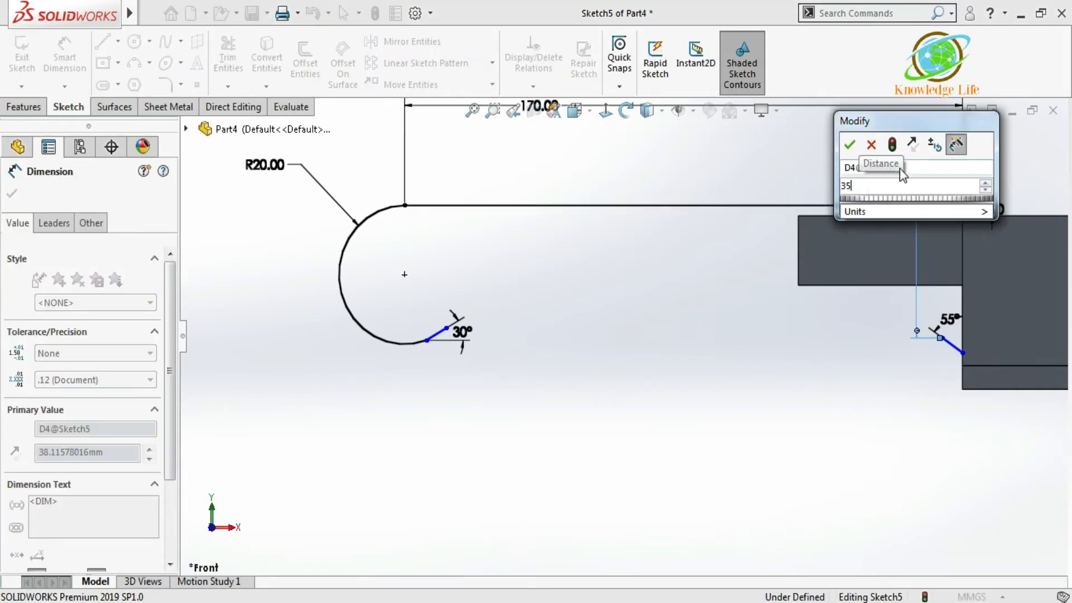
key(Return)
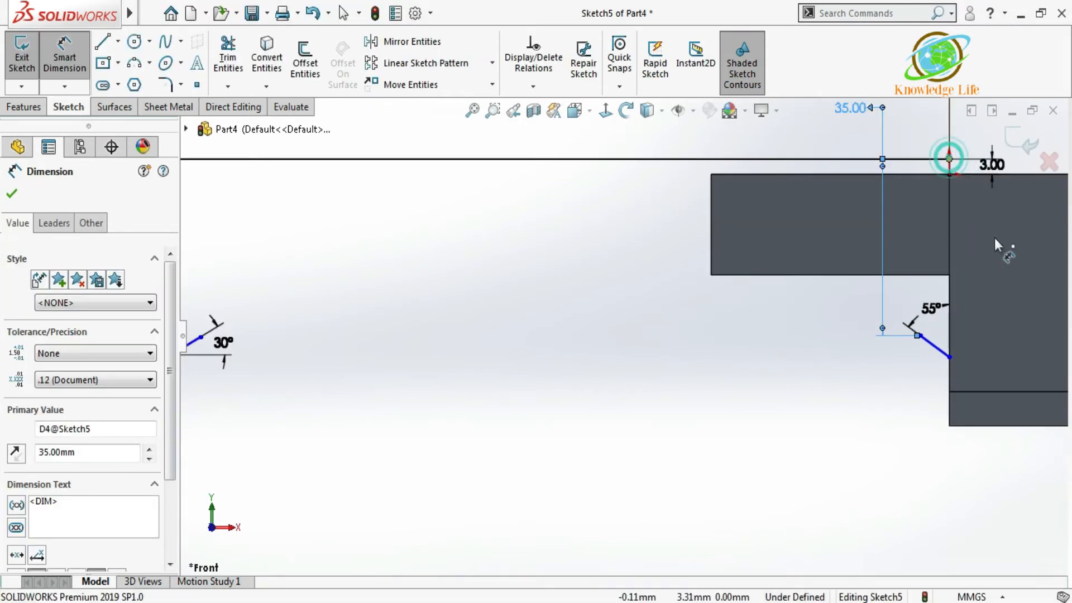
Step: Dimension the vertical distance from the handle's top corner at the blade to the slanted line's lower end as 44 mm
click(951, 356)
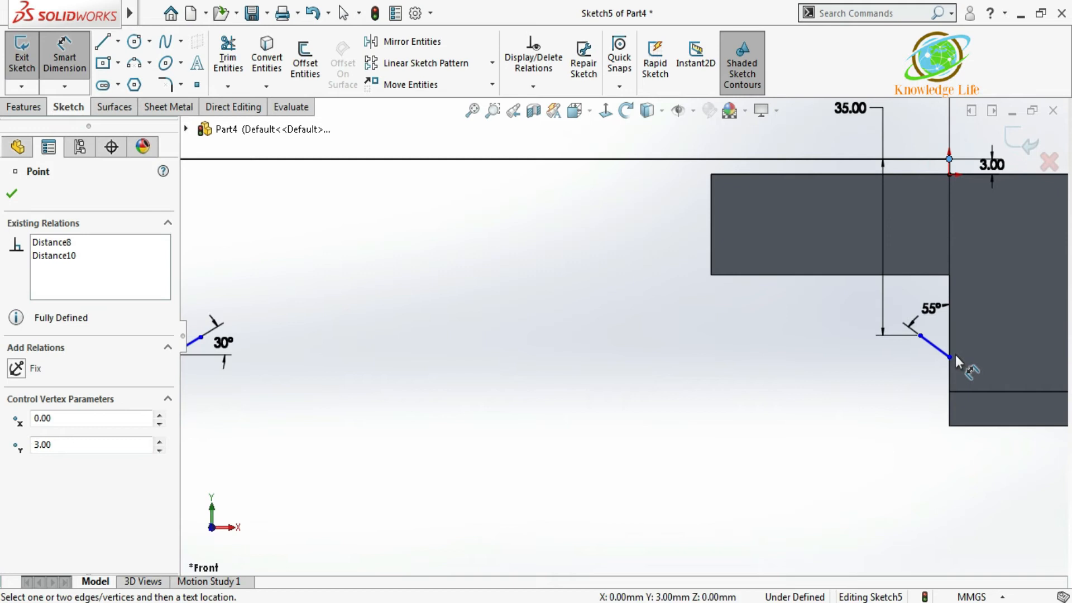
click(982, 317)
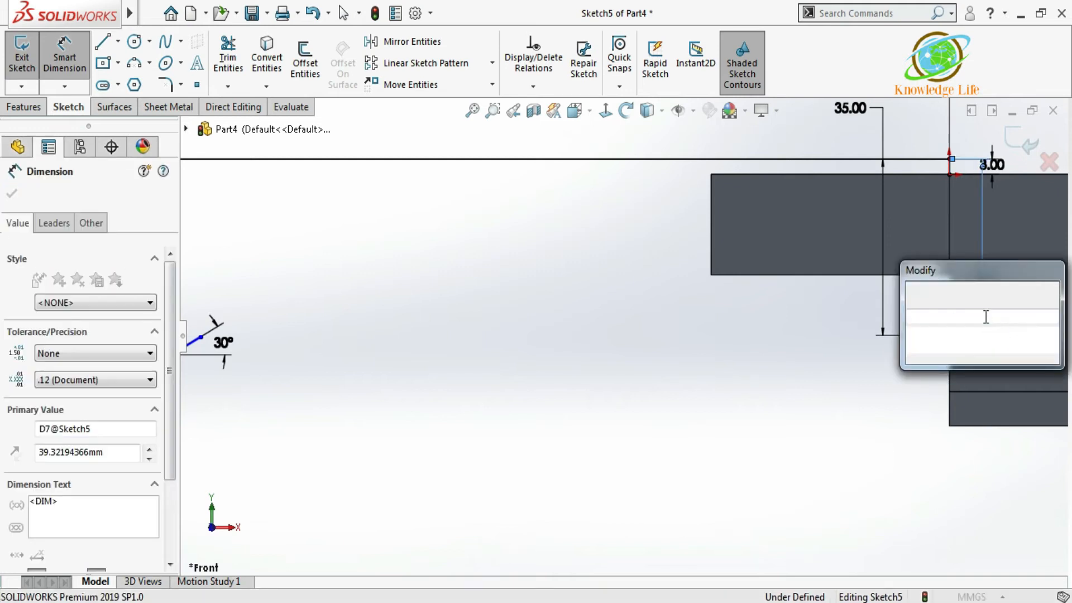
text(4)
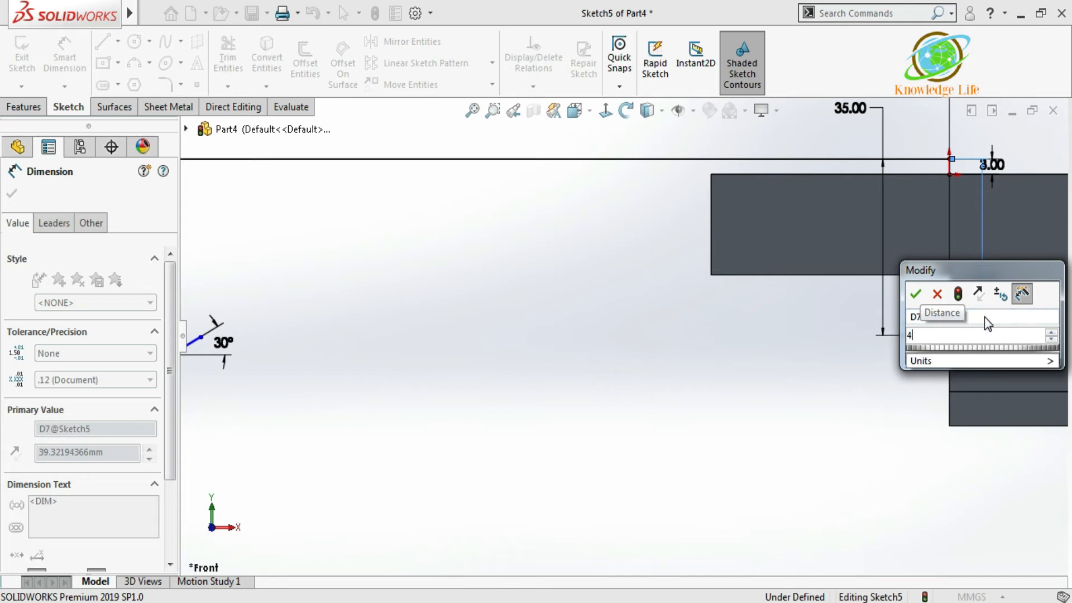
text(4)
key(Return)
scroll(507, 310, up, 2)
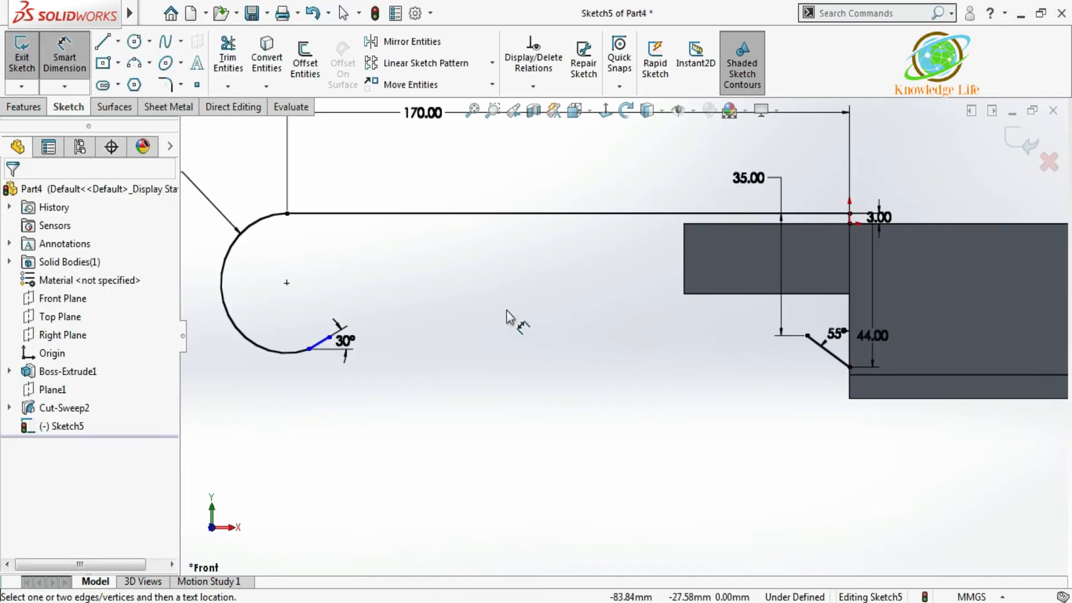
Step: Draw a shallow downward-bulging three-point arc joining the free ends of the two slanted lines along the handle's underside
scroll(292, 308, down, 1)
click(134, 63)
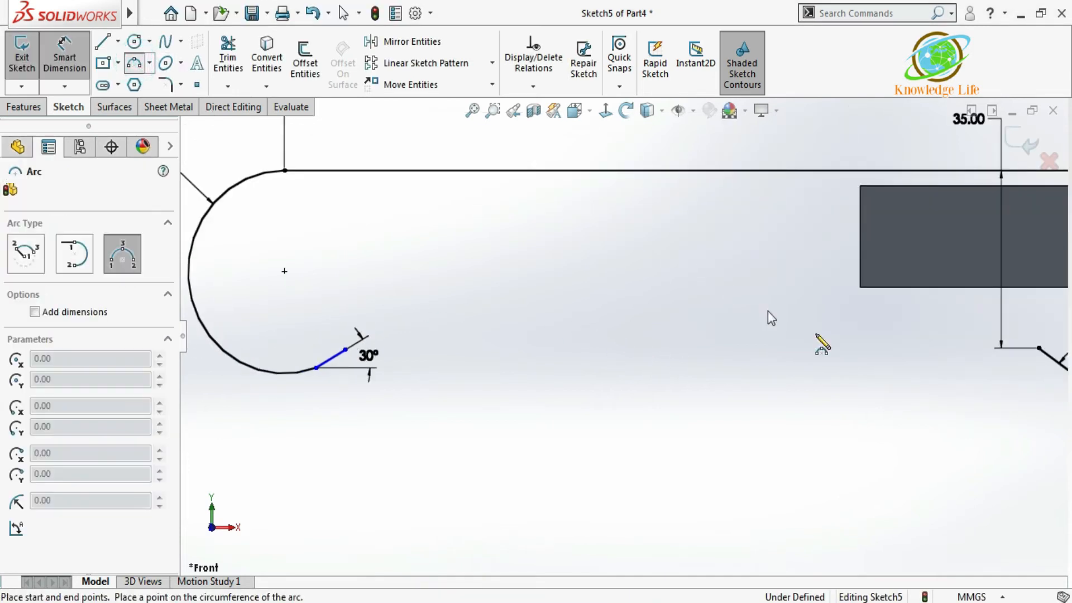
click(1038, 347)
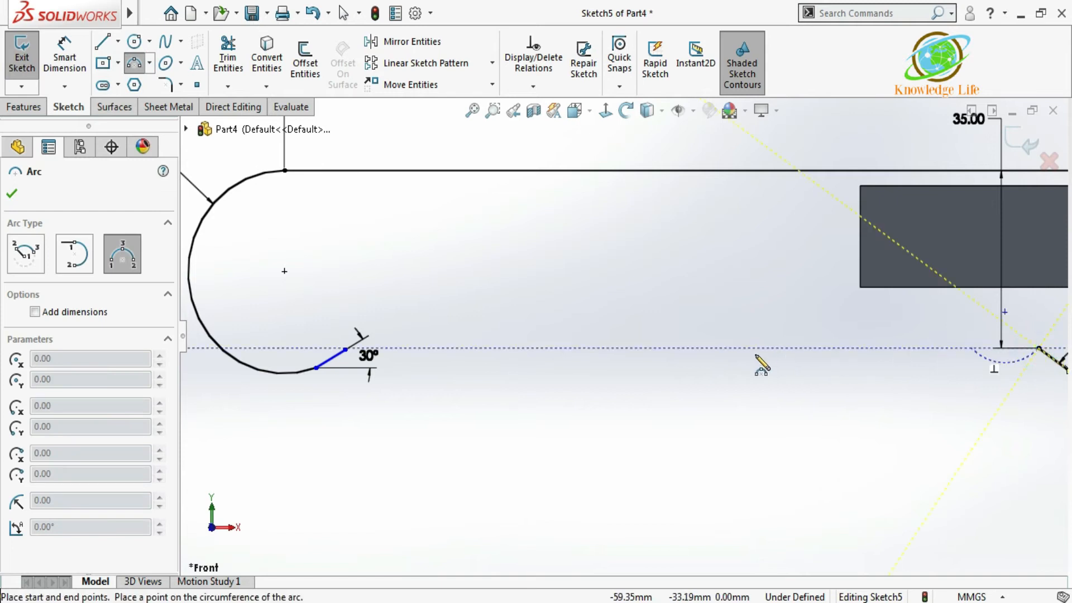
click(346, 350)
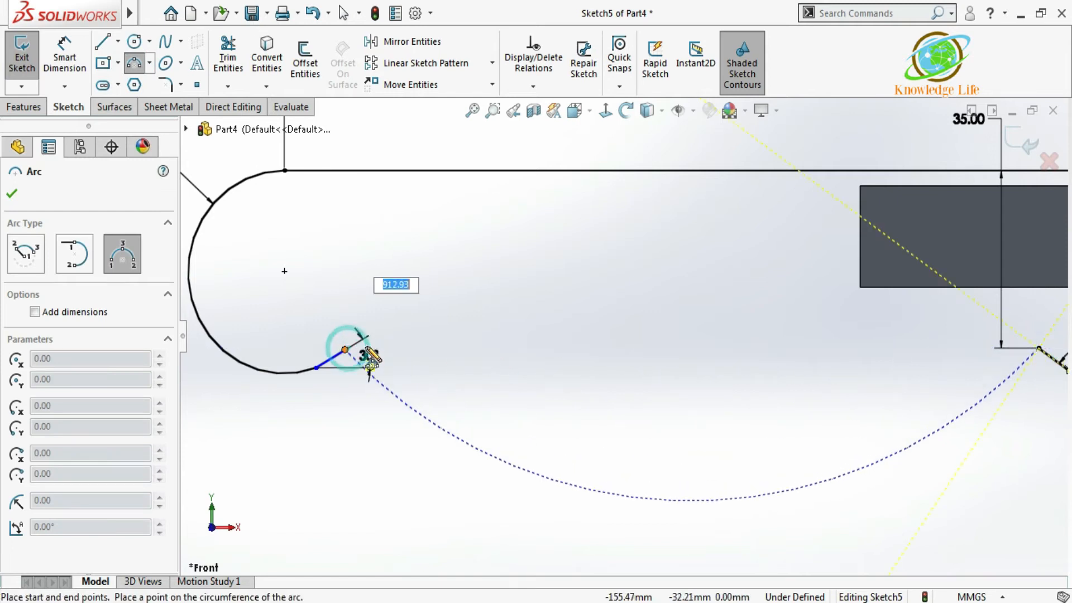
click(581, 390)
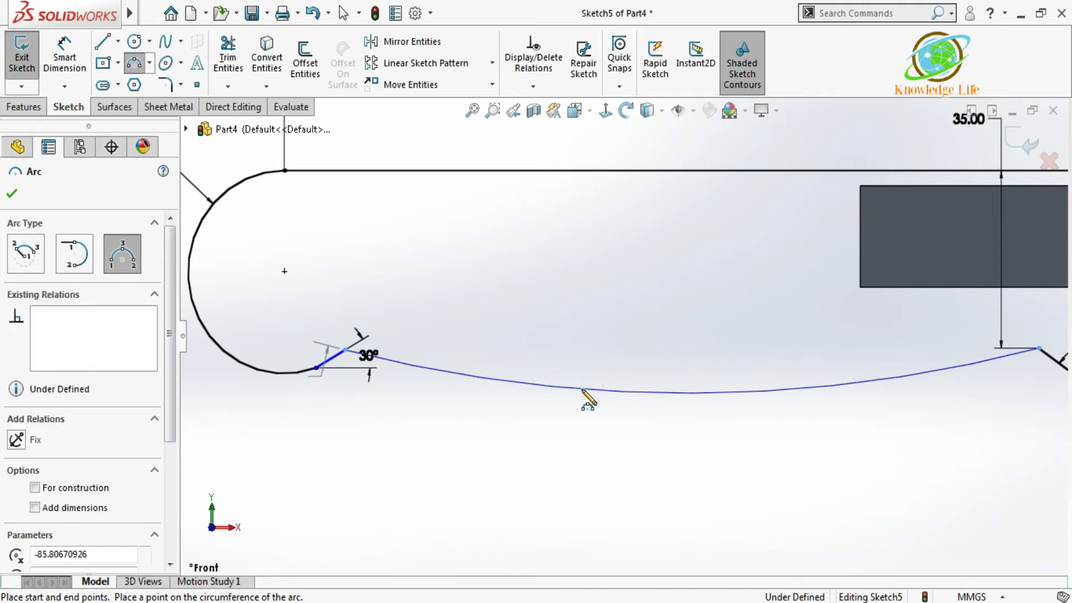
Step: Dimension the handle's lower arc with a 300 mm radius
scroll(691, 392, up, 2)
click(64, 55)
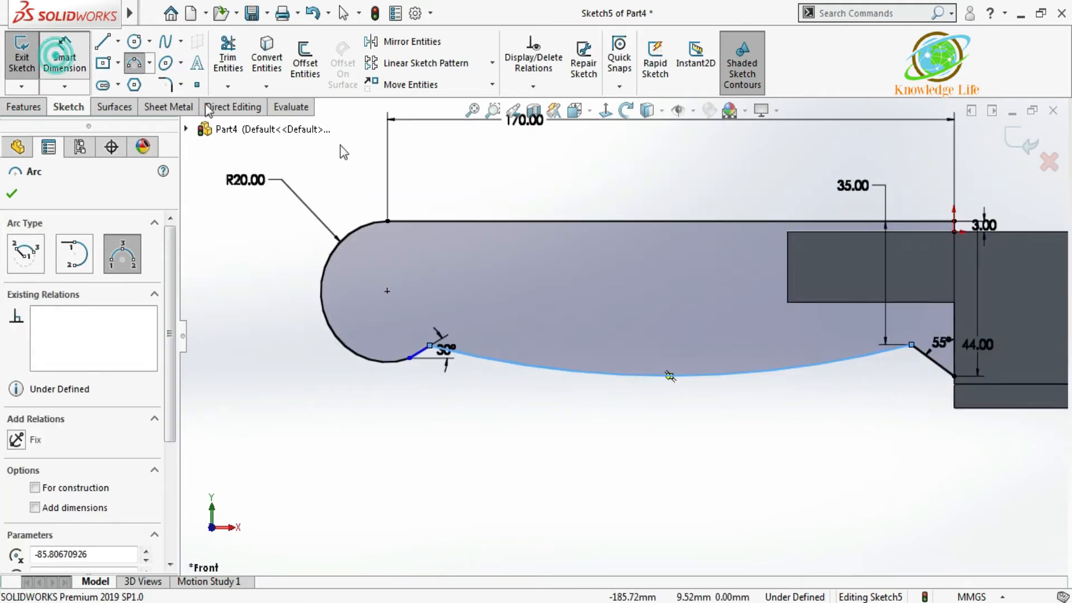
click(768, 372)
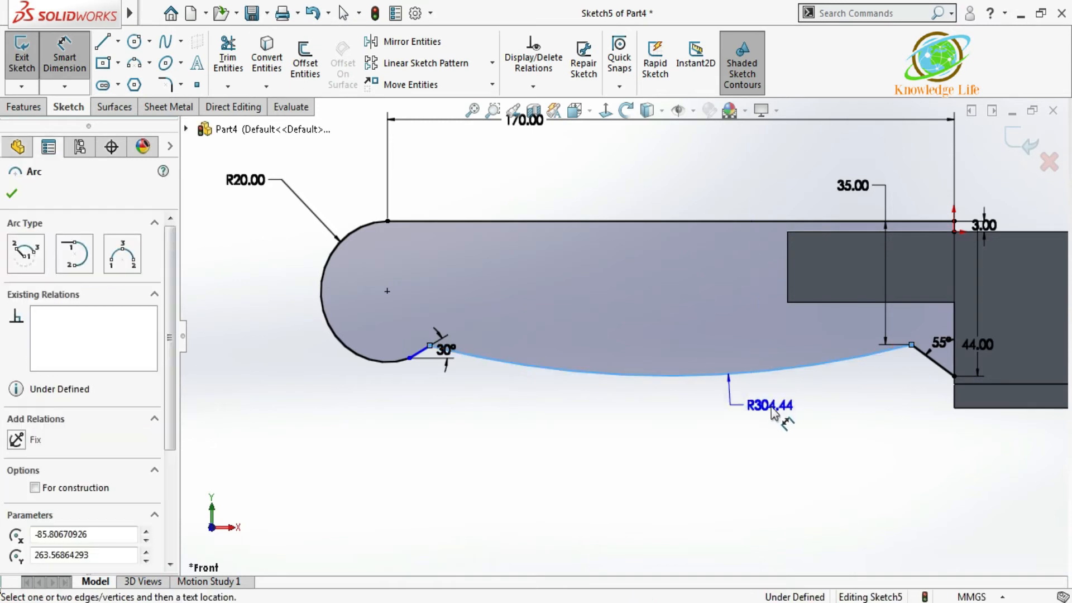
click(773, 417)
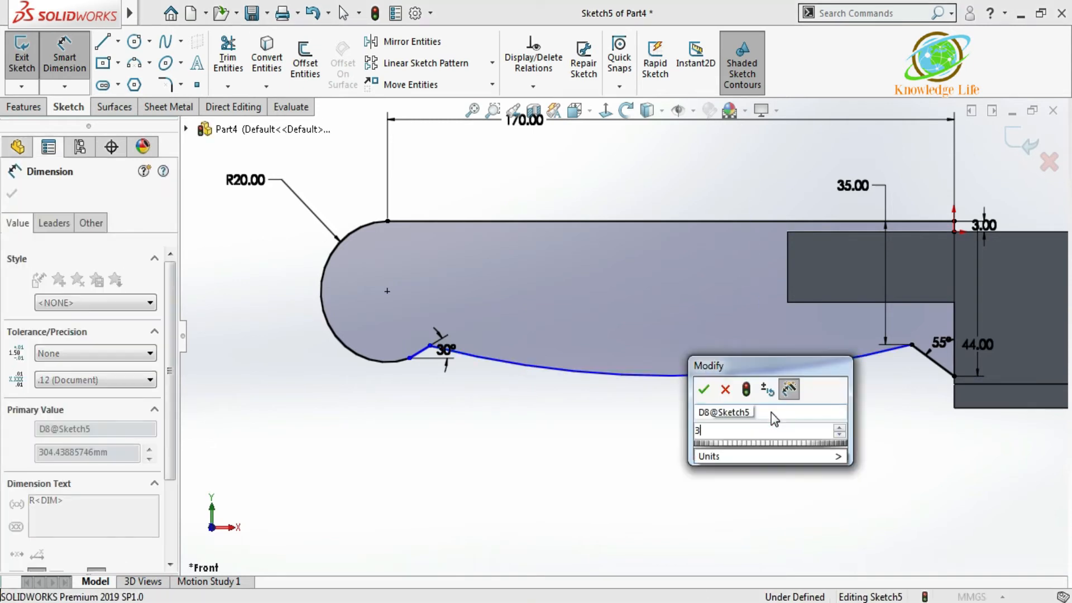
text(300)
key(Return)
Step: Dimension the corner between the 30-degree line and the lower arc 30 mm below the handle's top line
scroll(476, 353, down, 4)
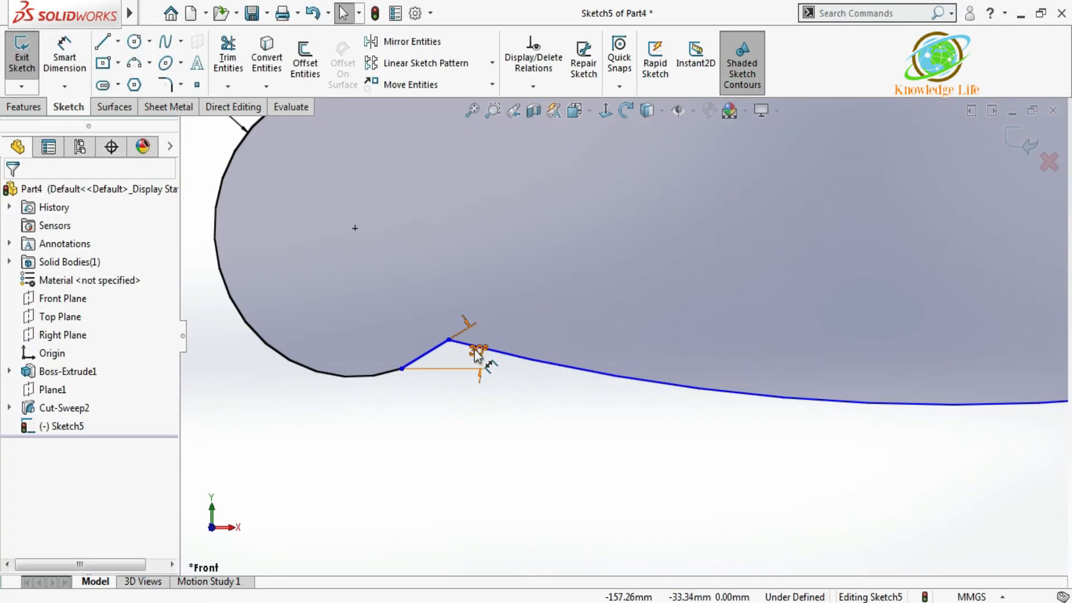
scroll(486, 357, up, 2)
click(66, 44)
click(68, 47)
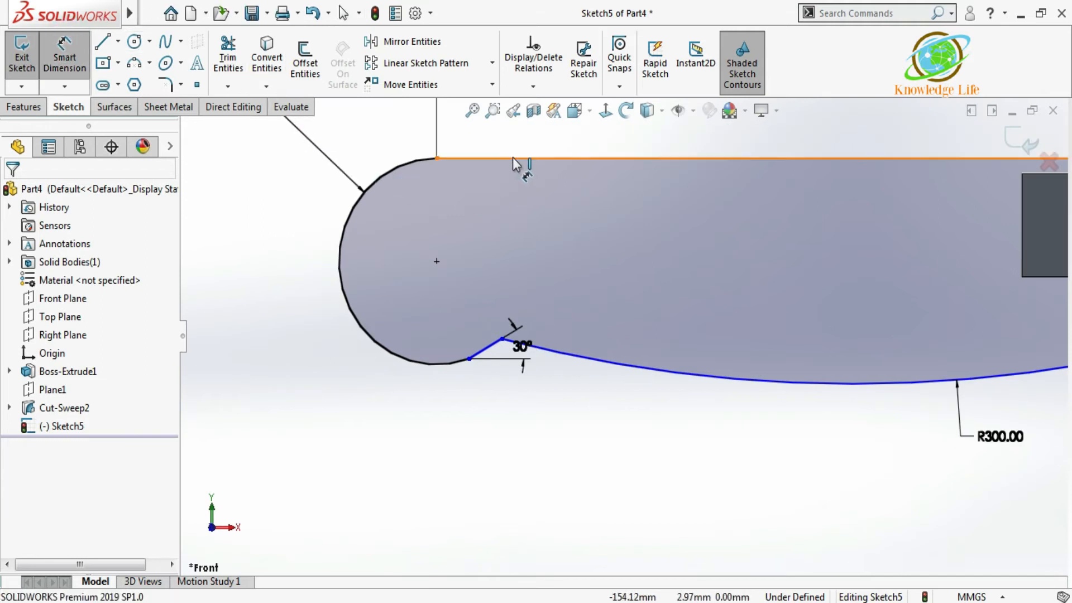
click(509, 158)
click(502, 339)
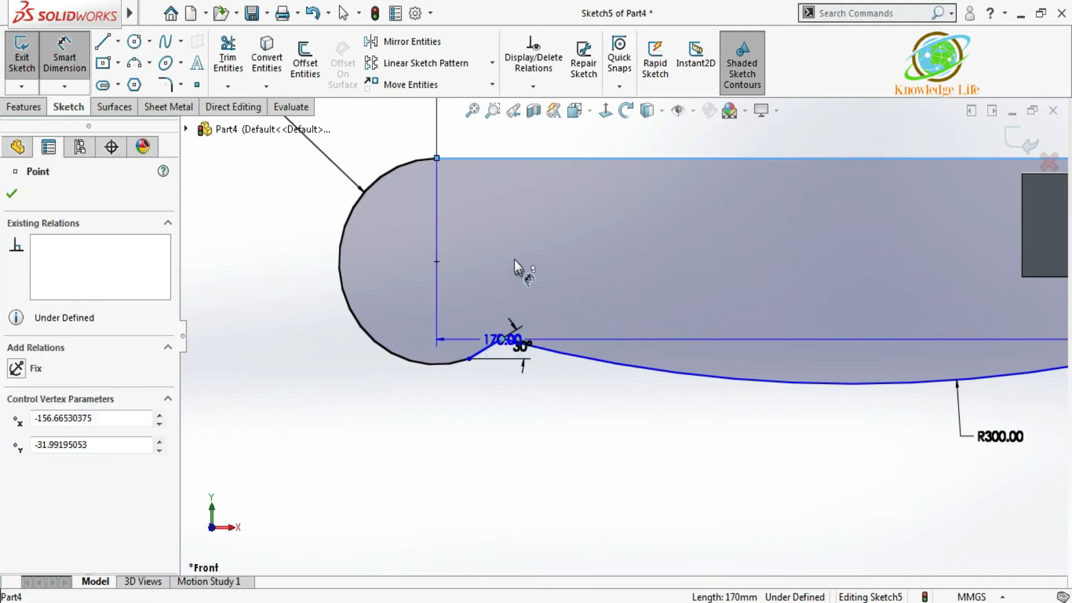
click(508, 246)
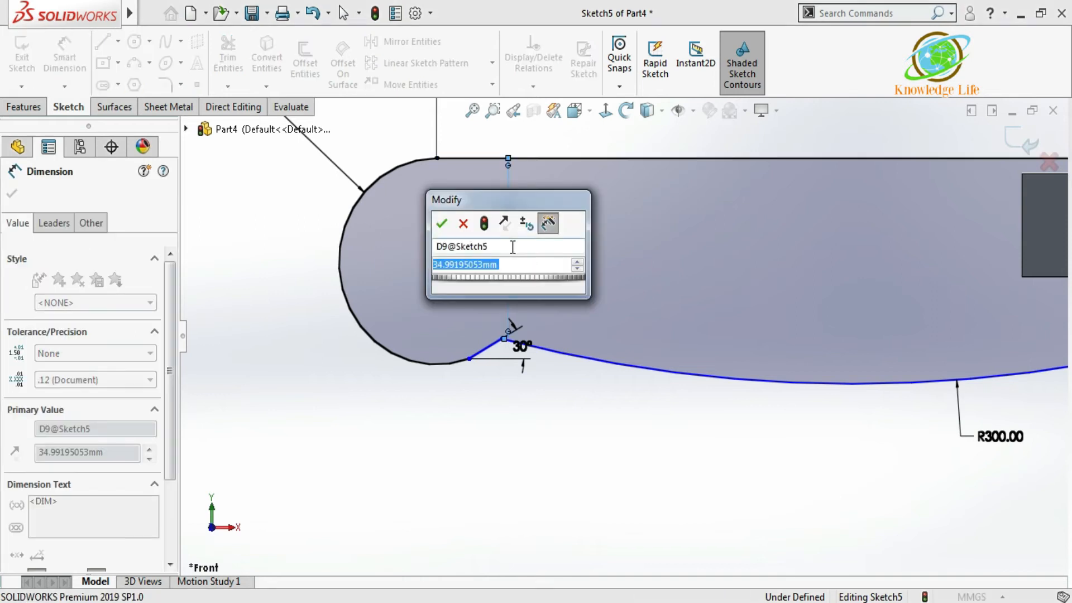
text(30)
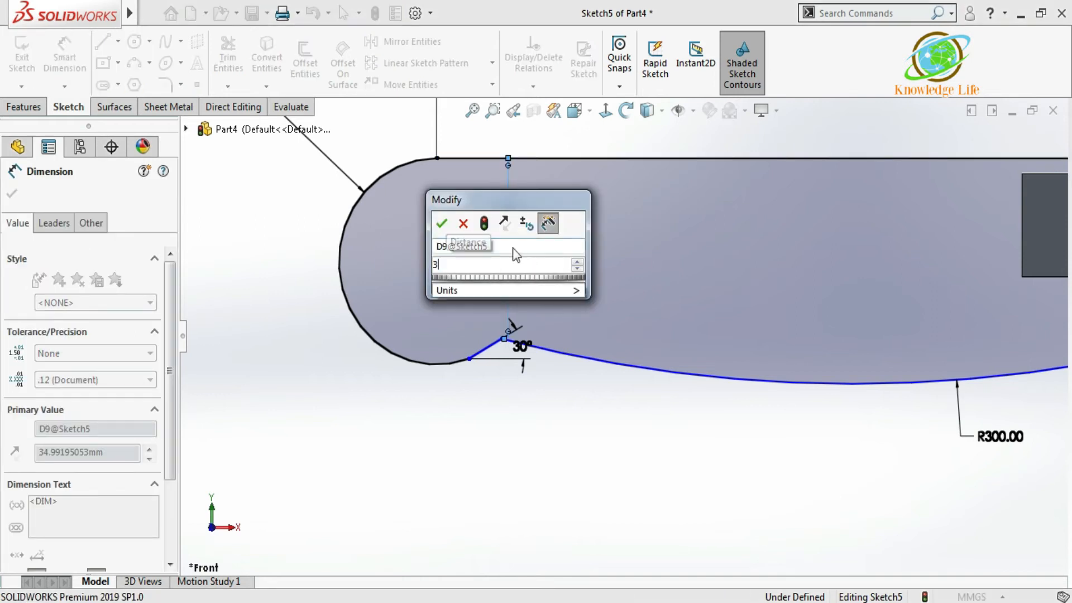
key(Return)
key(Escape)
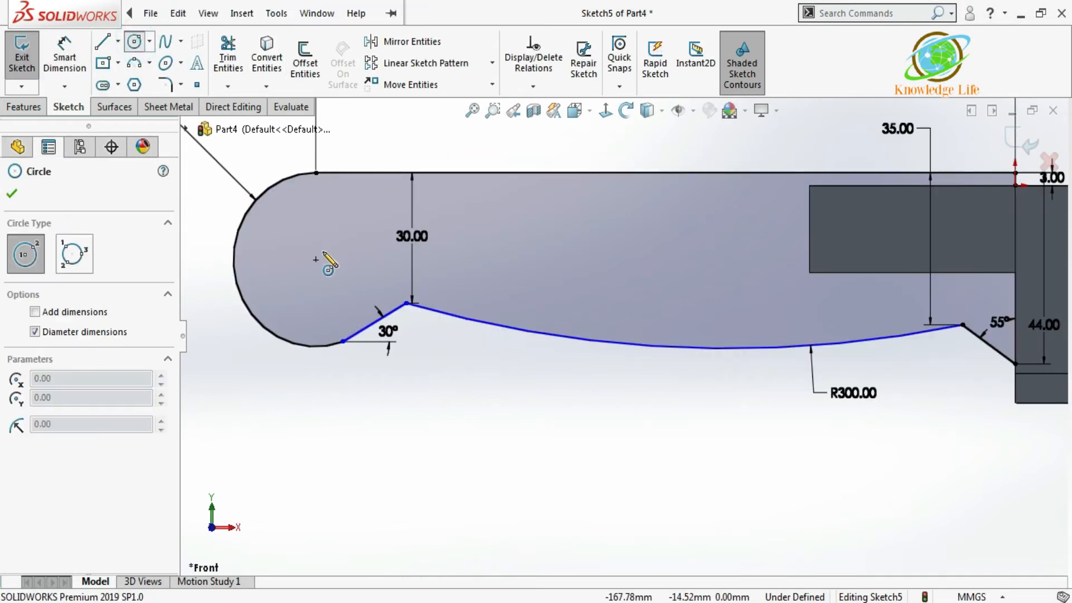
Step: Draw a circle about 13 mm in diameter at the centre of the handle's rounded end and dimension its diameter
click(315, 259)
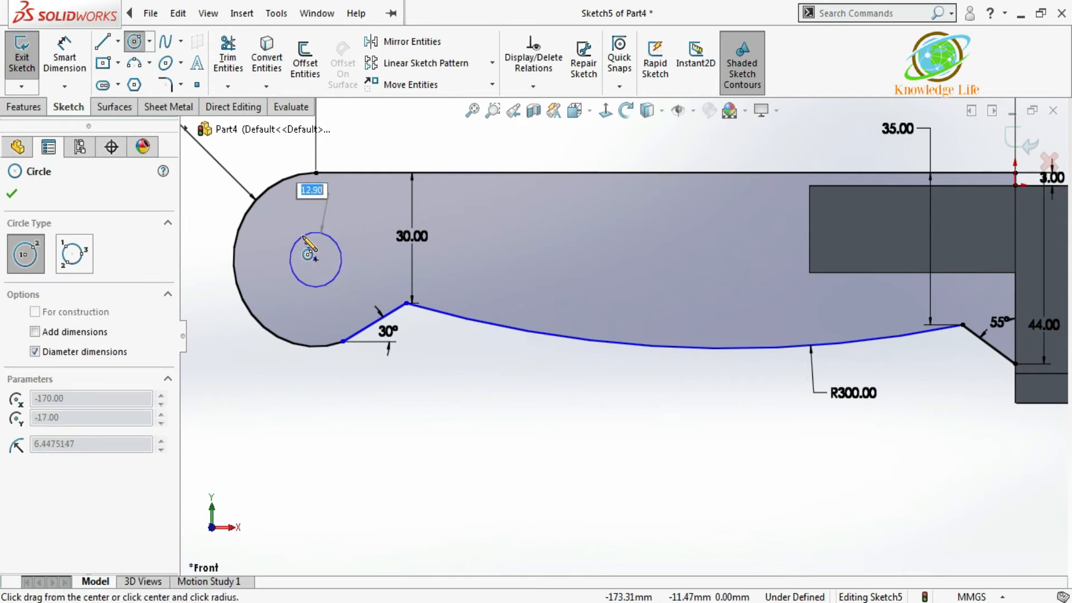
click(303, 237)
click(66, 51)
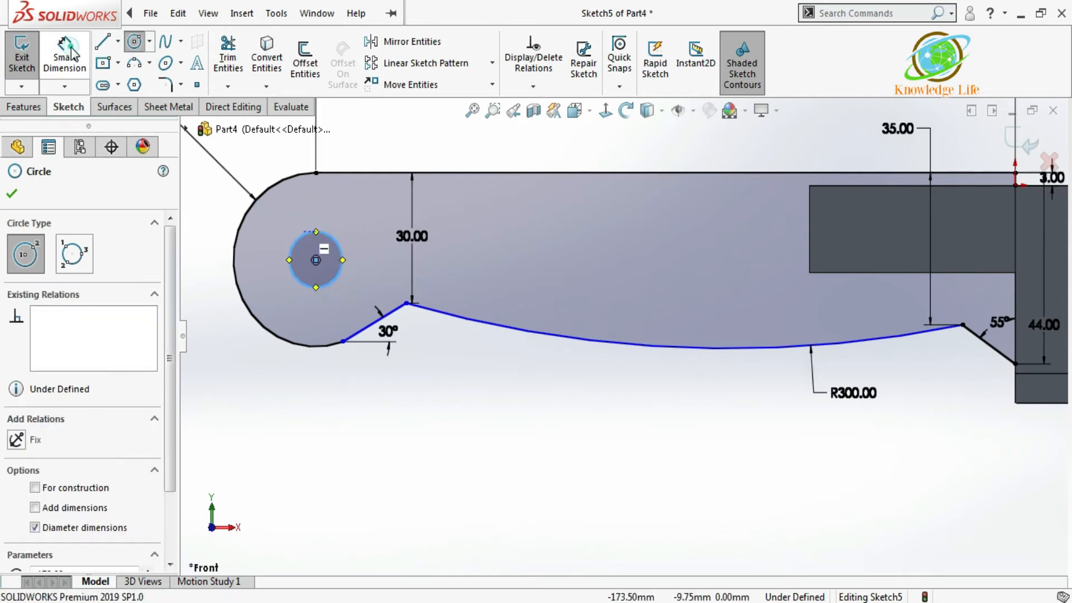
click(304, 235)
click(303, 212)
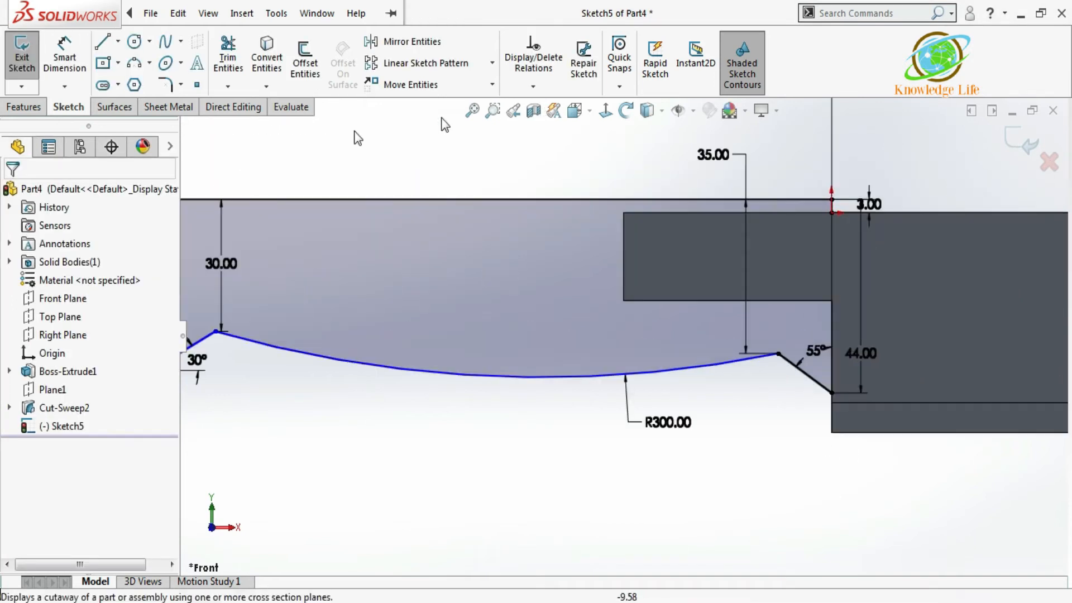
Step: Draw four circles about 11 mm in diameter side by side along the handle's lower arc, centred on the arc
click(135, 42)
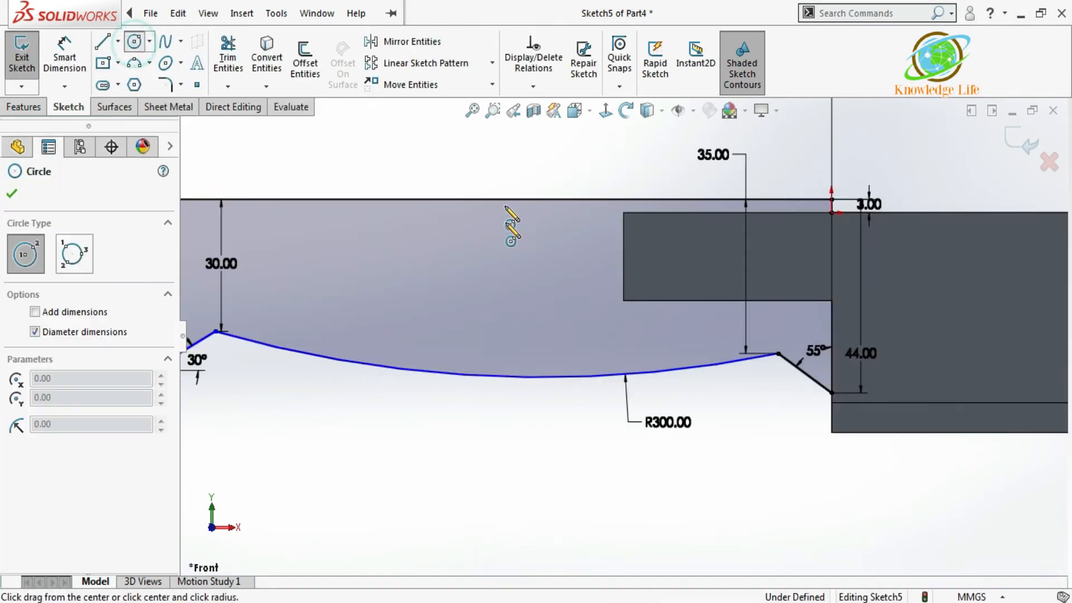
click(407, 369)
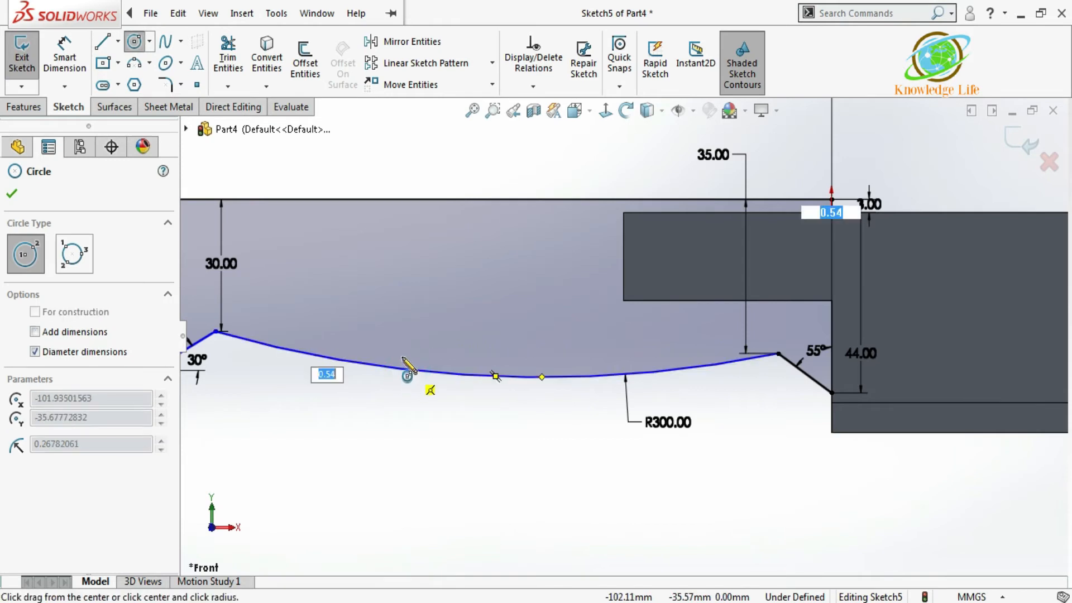
click(431, 371)
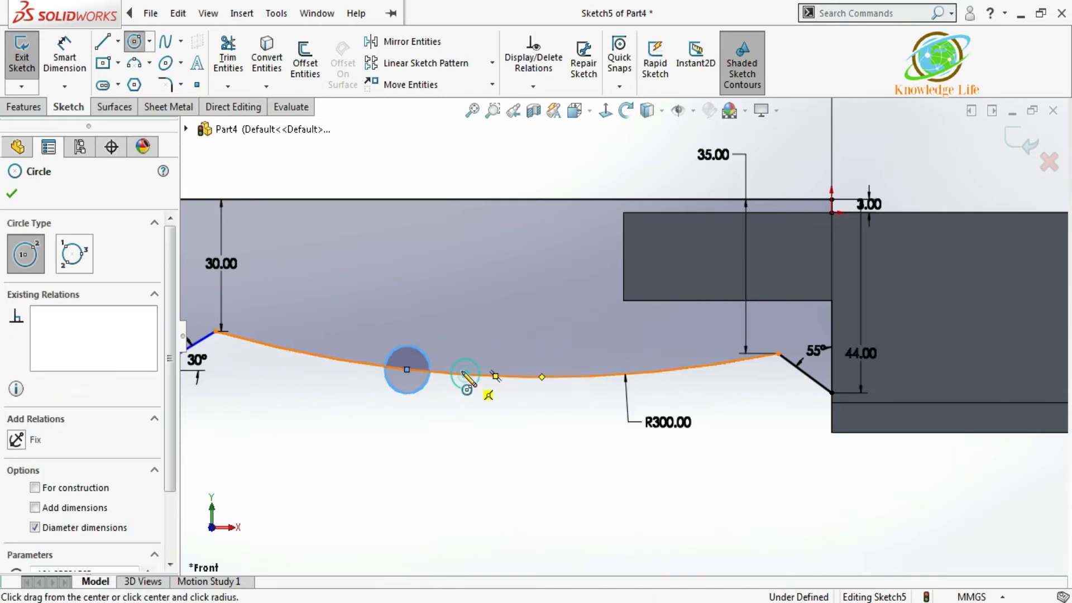
click(465, 372)
click(525, 370)
click(524, 377)
click(578, 389)
click(578, 376)
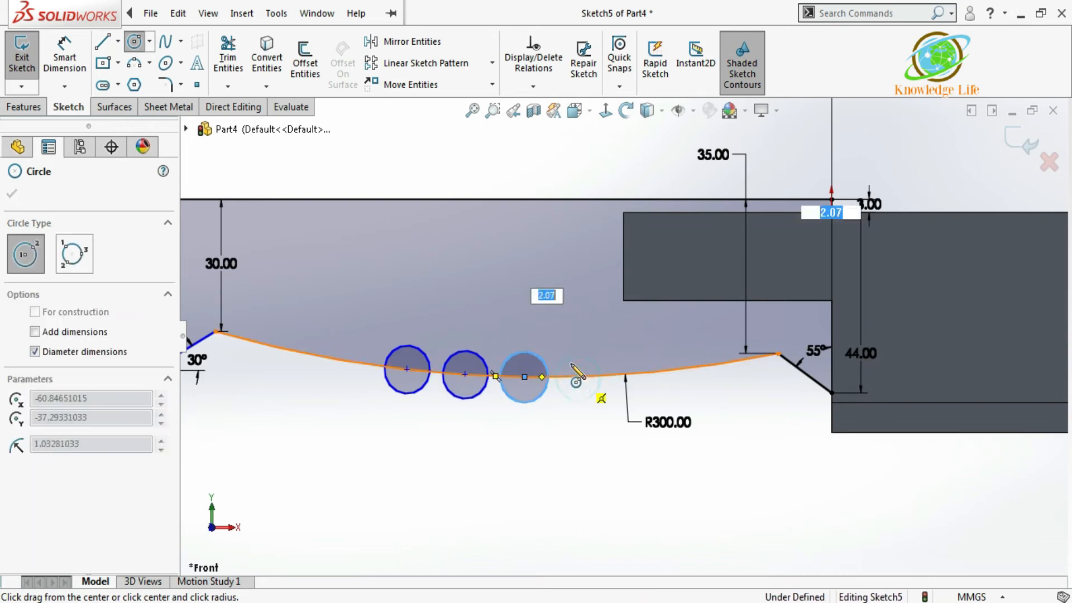
click(591, 388)
key(alt+e)
key(Escape)
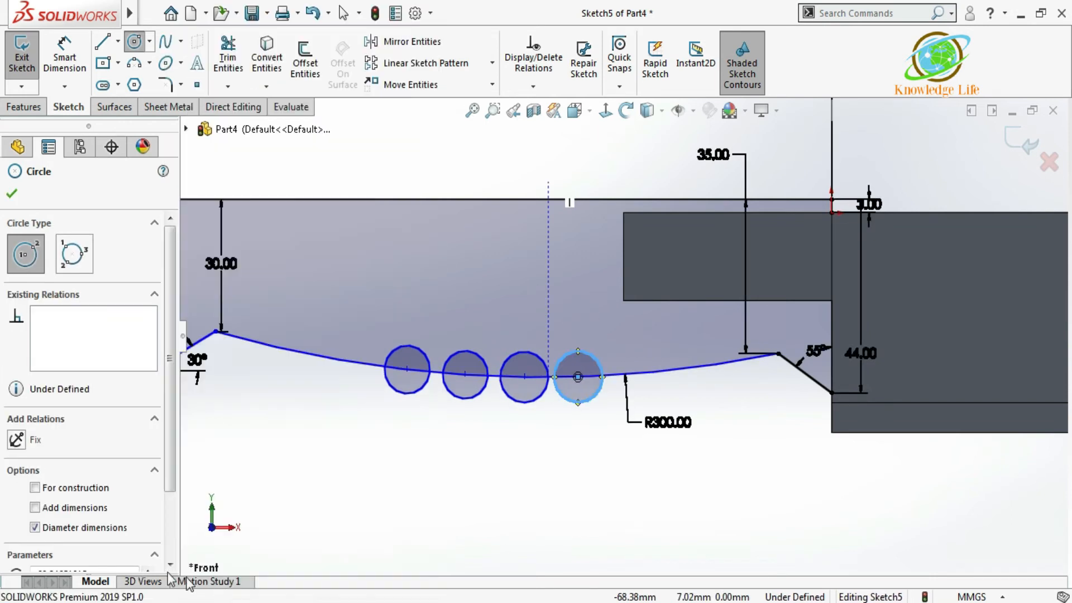
scroll(450, 437, down, 3)
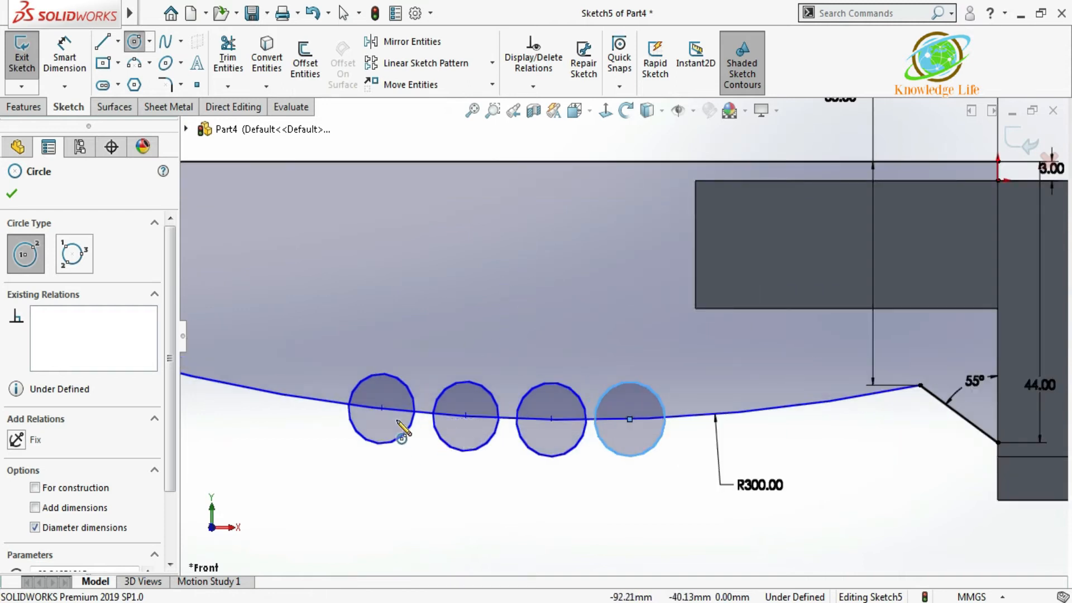
key(Escape)
key(Escape)
Step: Apply an Equal relation to the four circles on the handle's lower arc
click(406, 434)
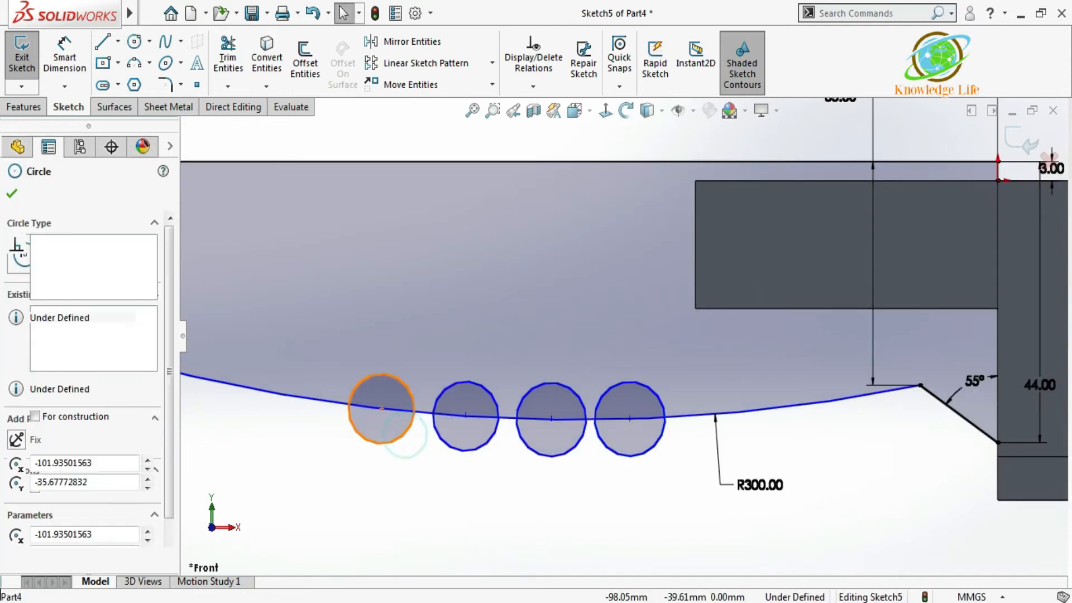
ctrl+click(441, 441)
ctrl+click(529, 451)
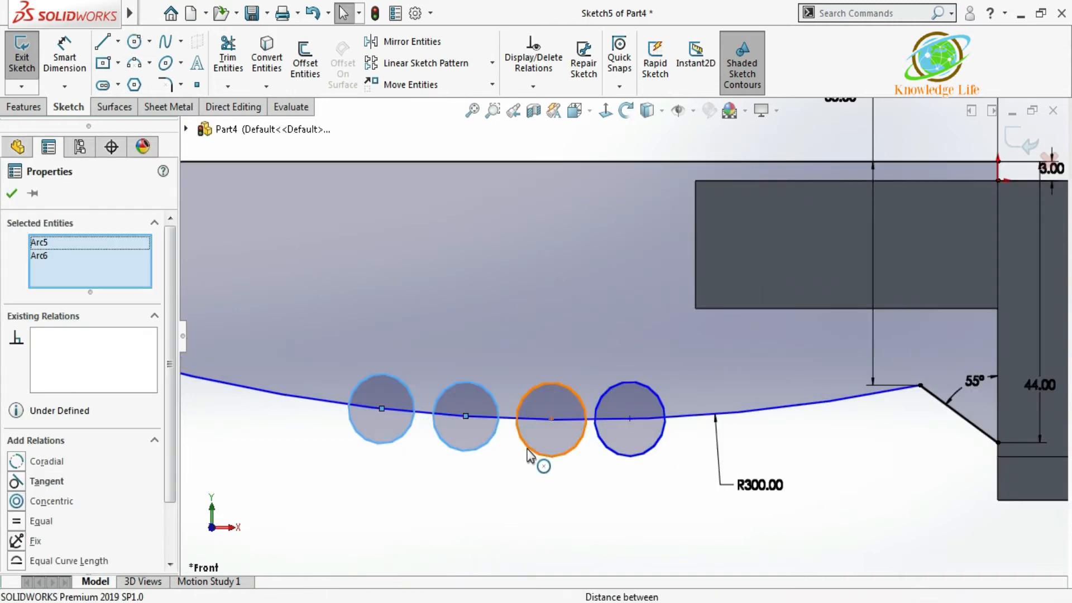
ctrl+click(629, 455)
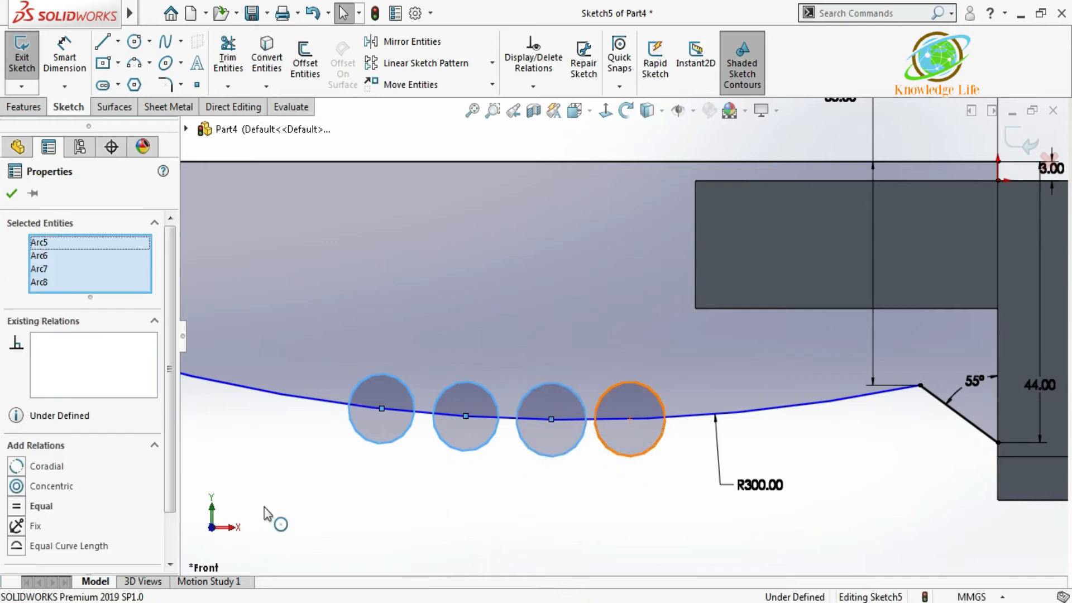
click(16, 506)
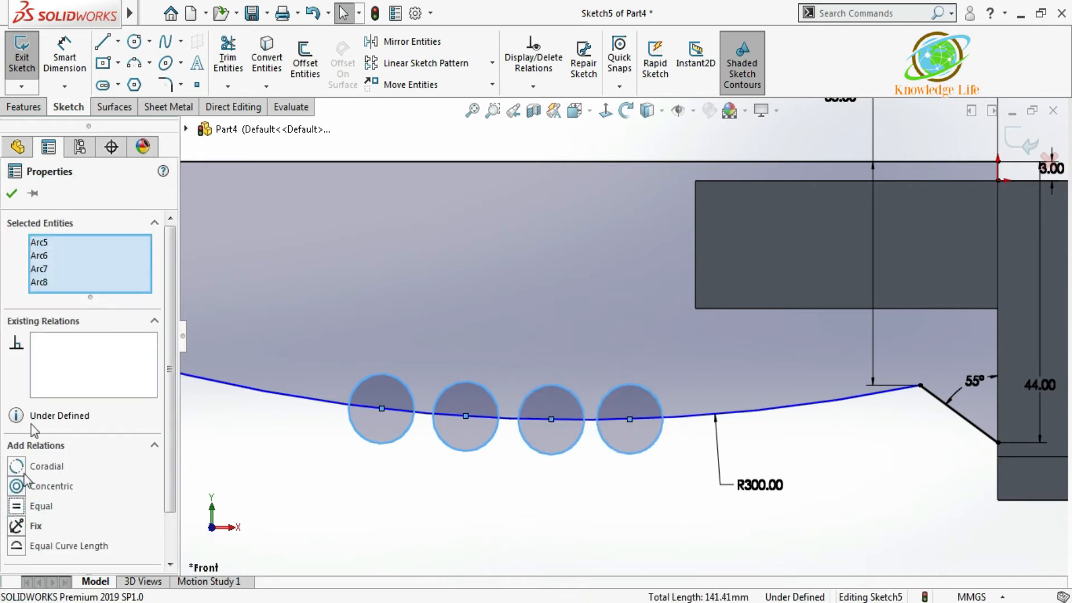
click(13, 194)
Step: Dimension the grip circle farthest from the blade with a 15 mm diameter
click(64, 56)
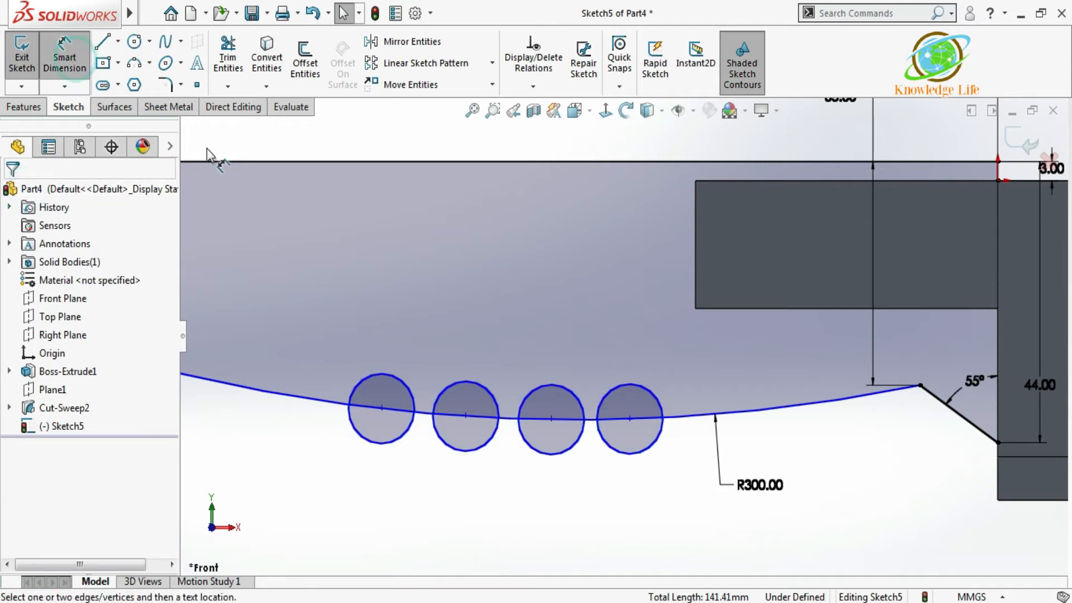
click(384, 441)
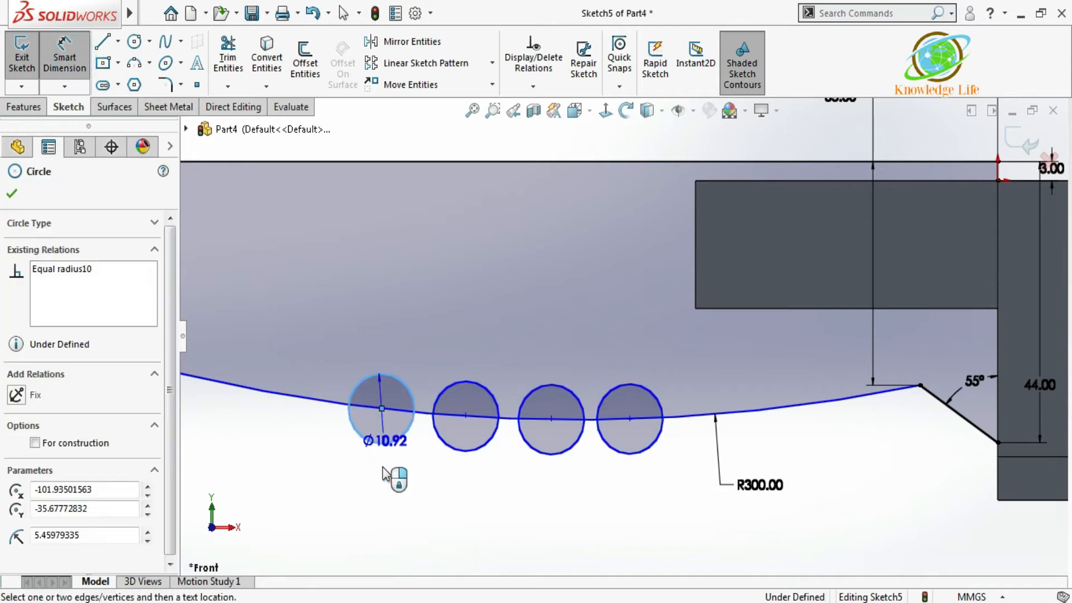
click(379, 483)
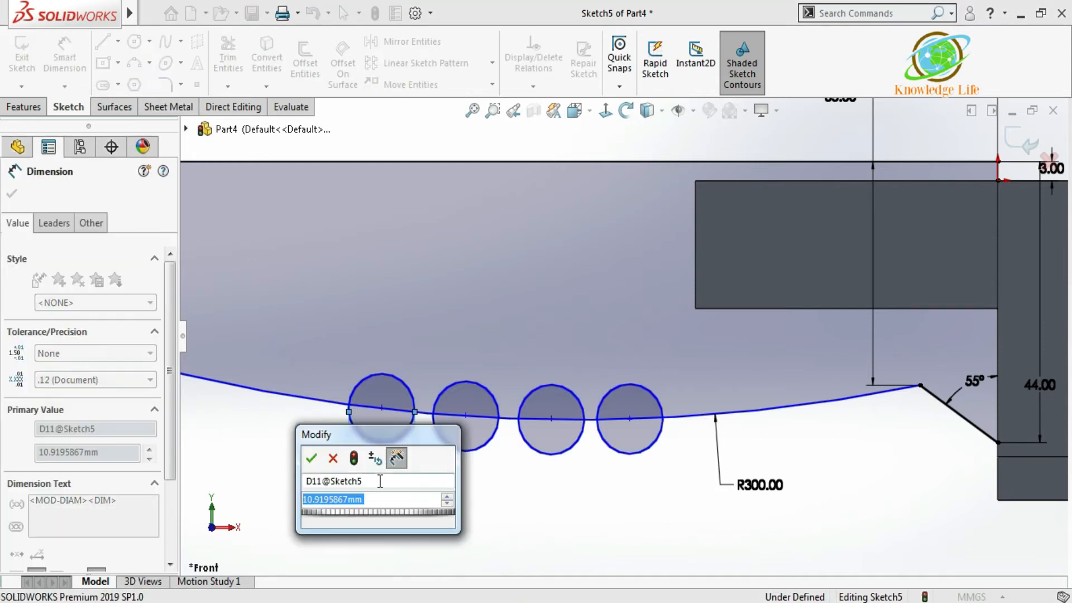
text(1)
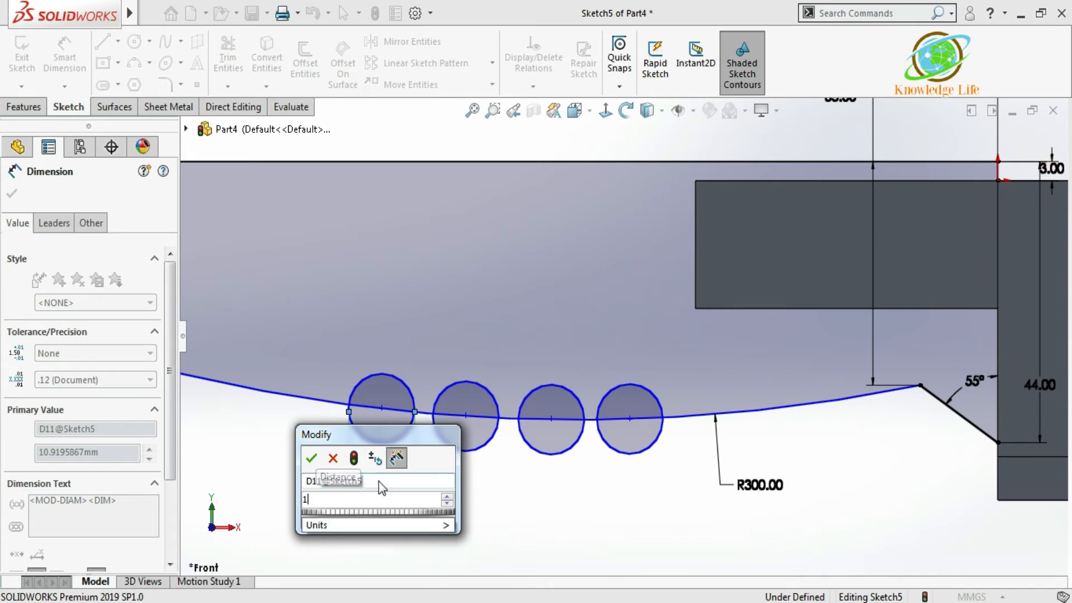
text(5)
key(Return)
Step: Apply a Tangent relation between the dimensioned 15 mm circle and its neighbouring grip circle
scroll(398, 360, down, 2)
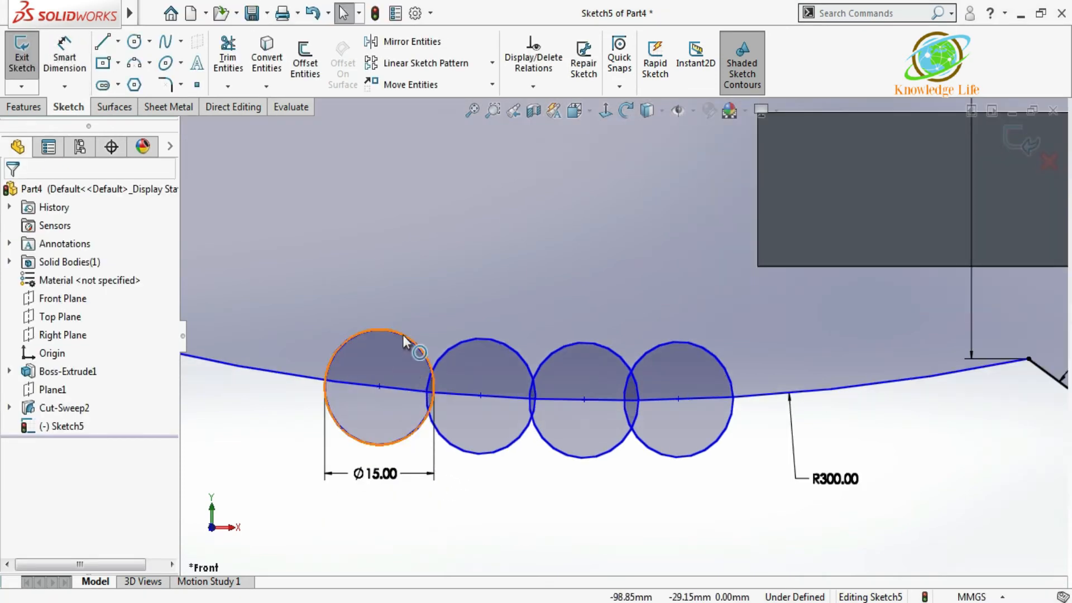
click(403, 334)
ctrl+click(454, 346)
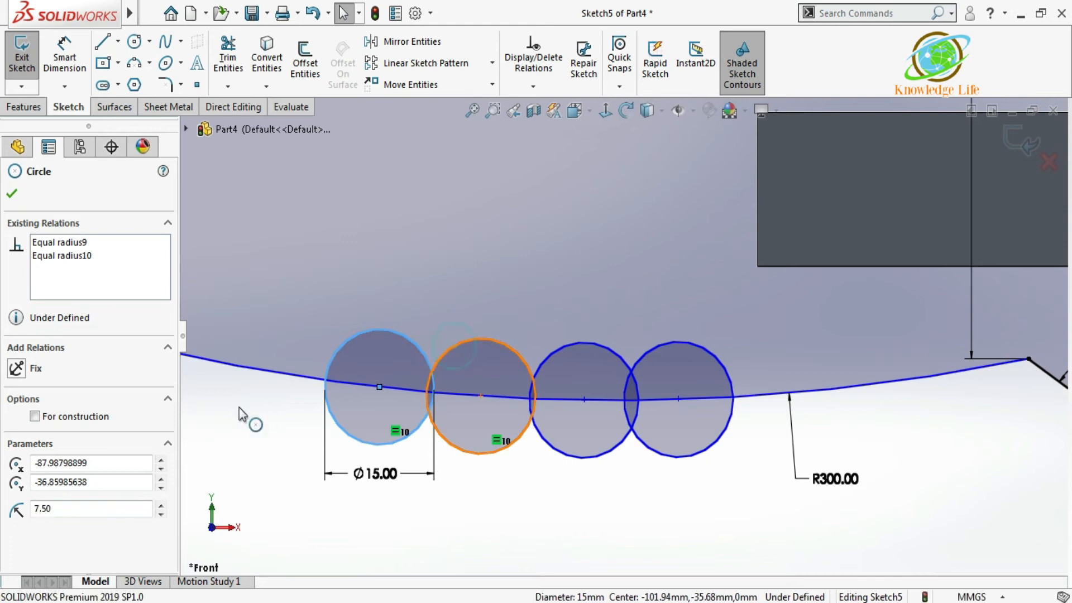
click(16, 481)
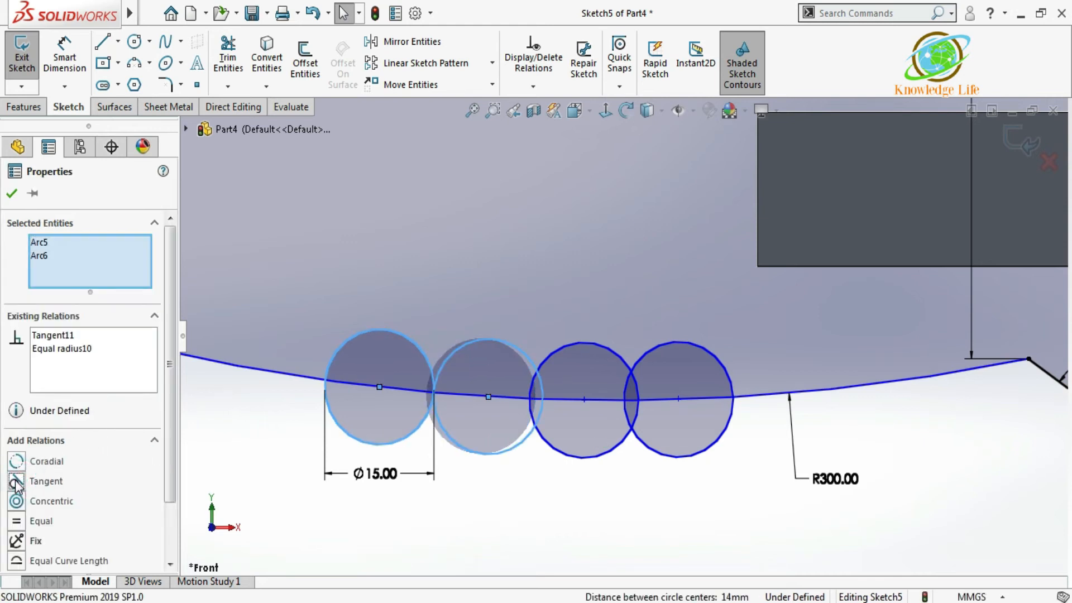
click(12, 193)
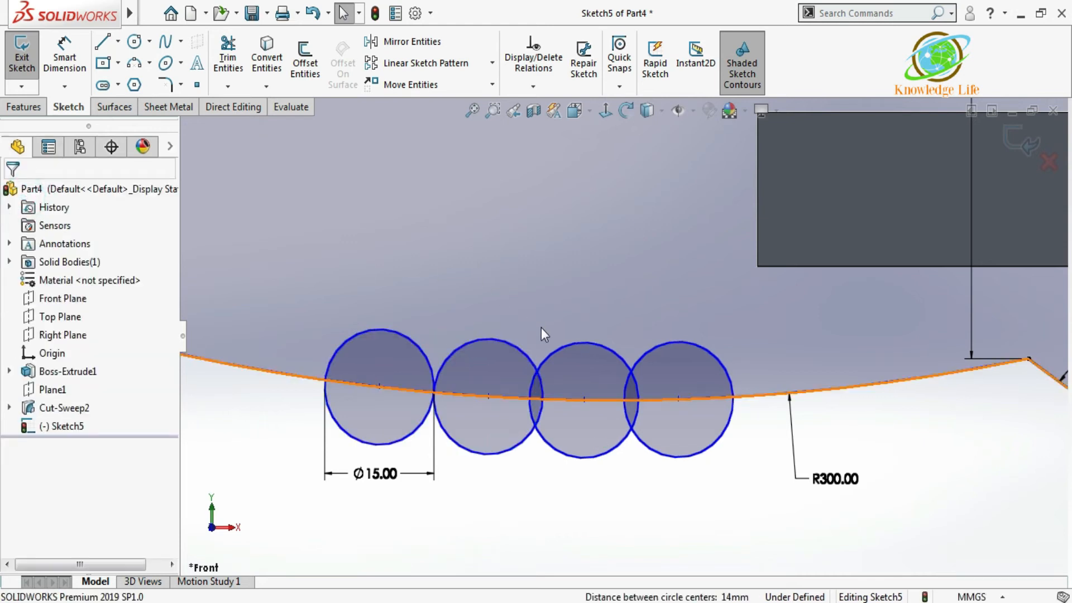
Step: Make the second and third grip circles tangent, and likewise the third and the fourth circle nearest the blade
click(529, 363)
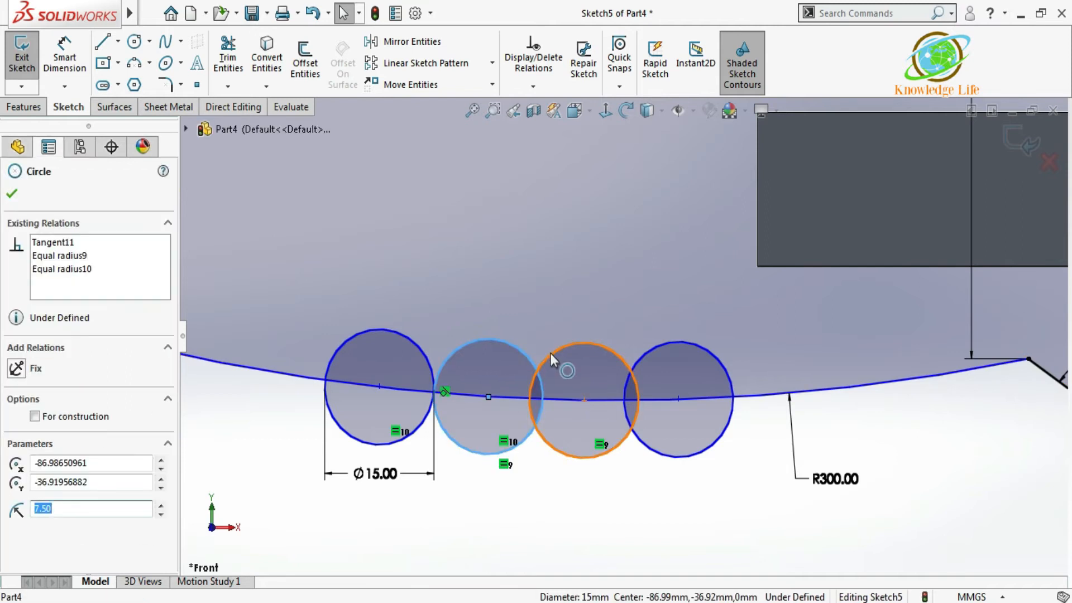
ctrl+click(550, 353)
click(13, 483)
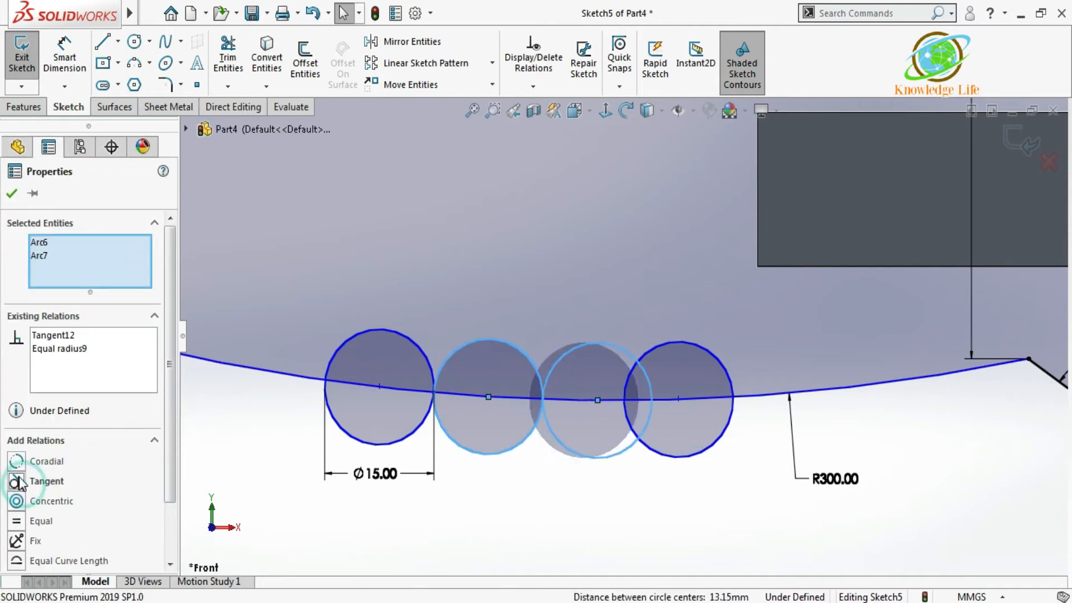
click(12, 193)
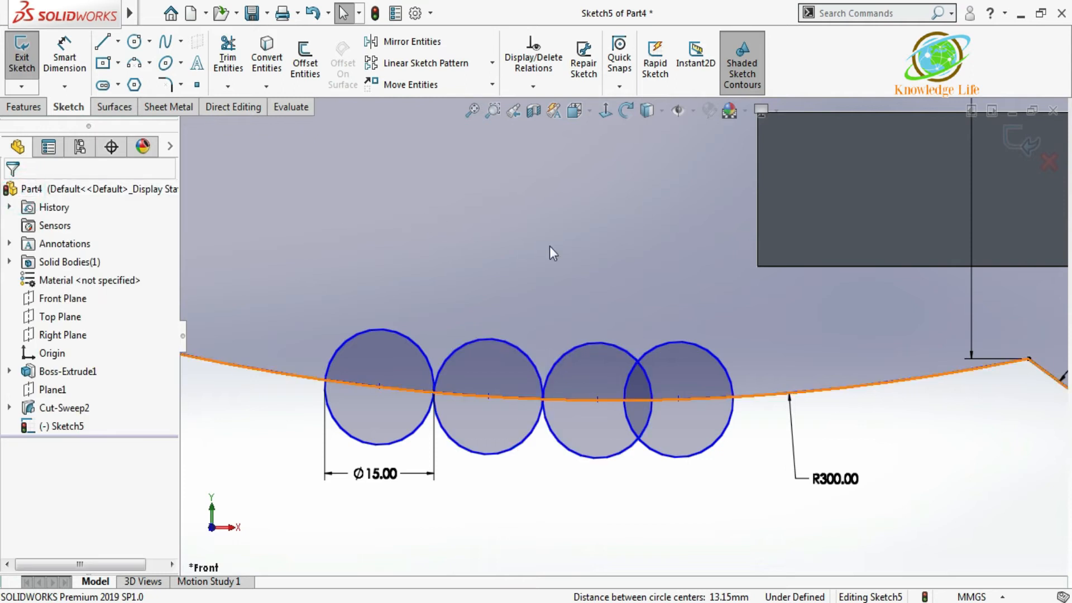
click(601, 351)
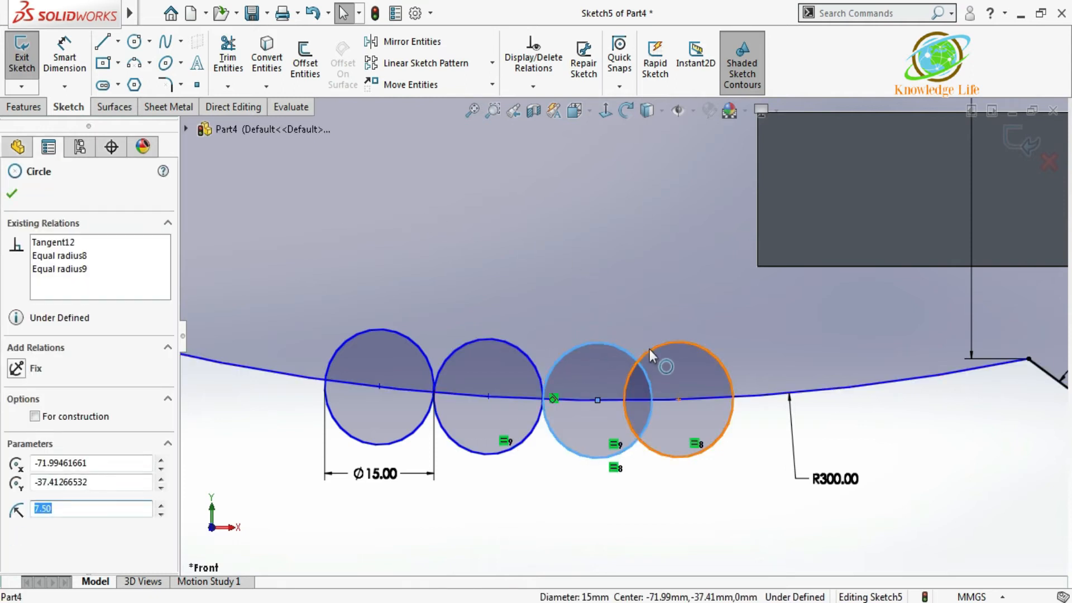
click(648, 350)
click(13, 482)
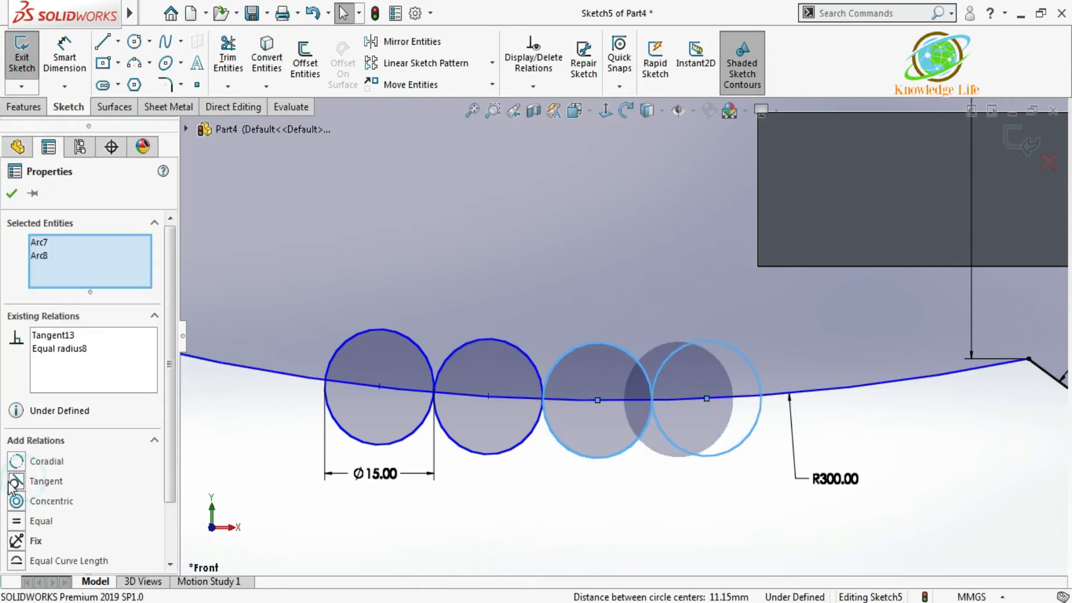
click(12, 196)
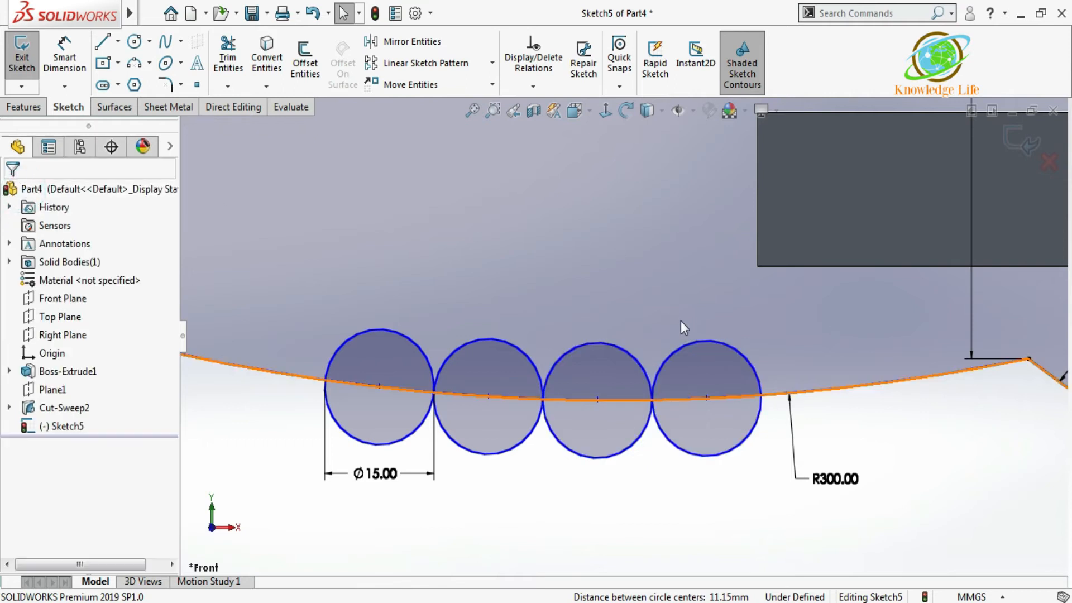
Step: Dimension the horizontal distance from the centre of the circle nearest the blade to the lower arc's blade-side endpoint as 45 mm
scroll(680, 338, up, 3)
click(64, 56)
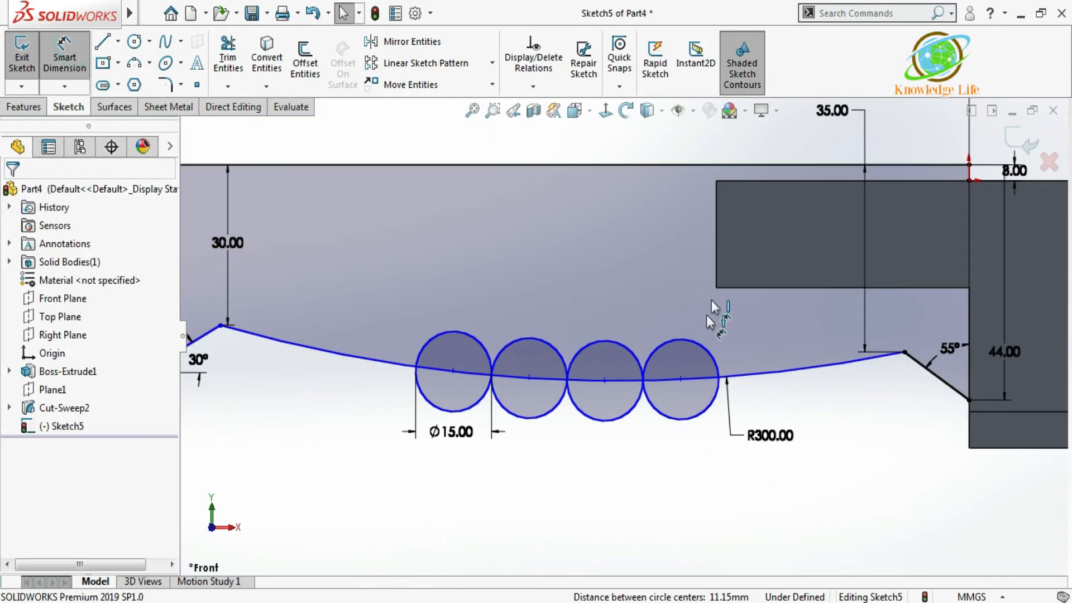
click(680, 379)
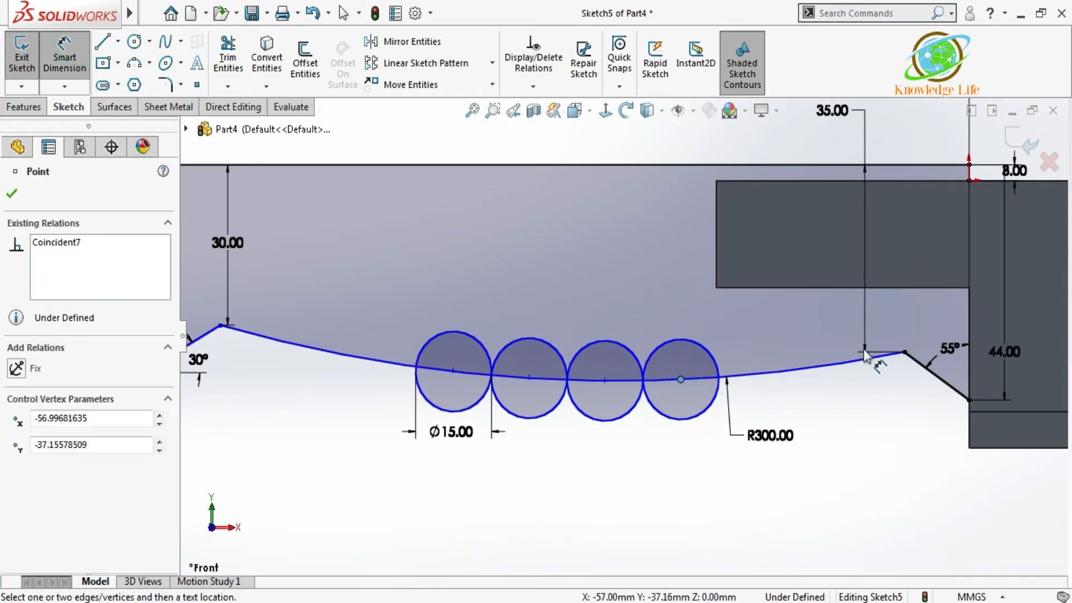
click(904, 353)
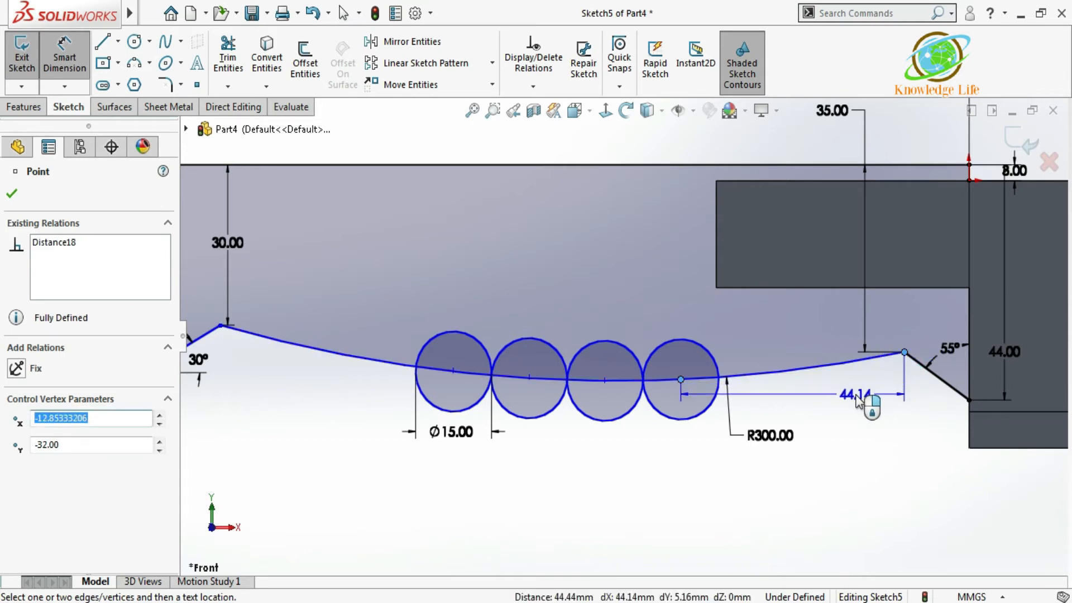
click(857, 398)
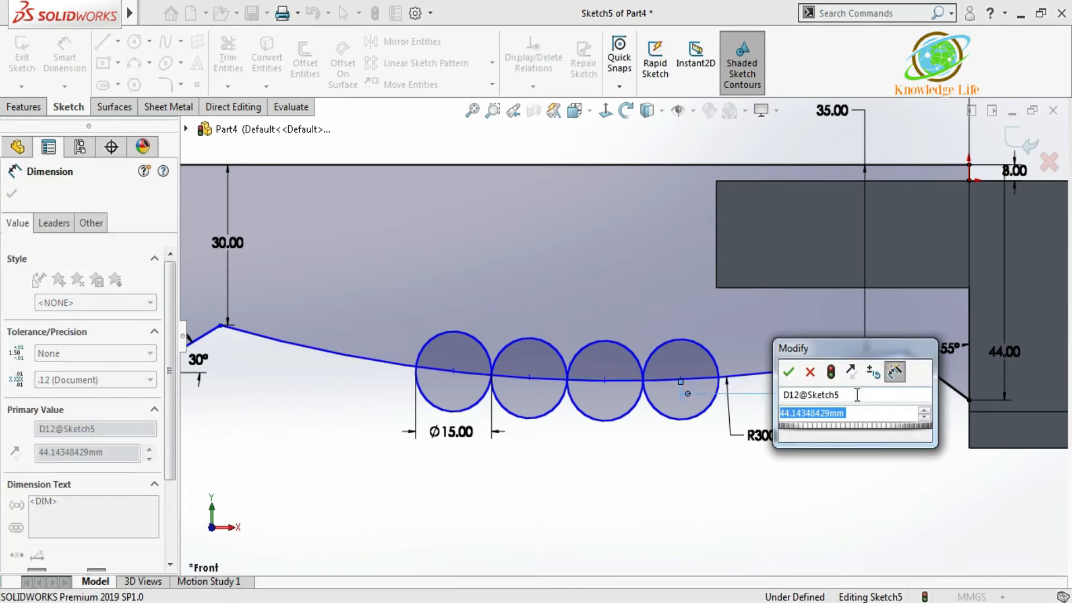
text(45)
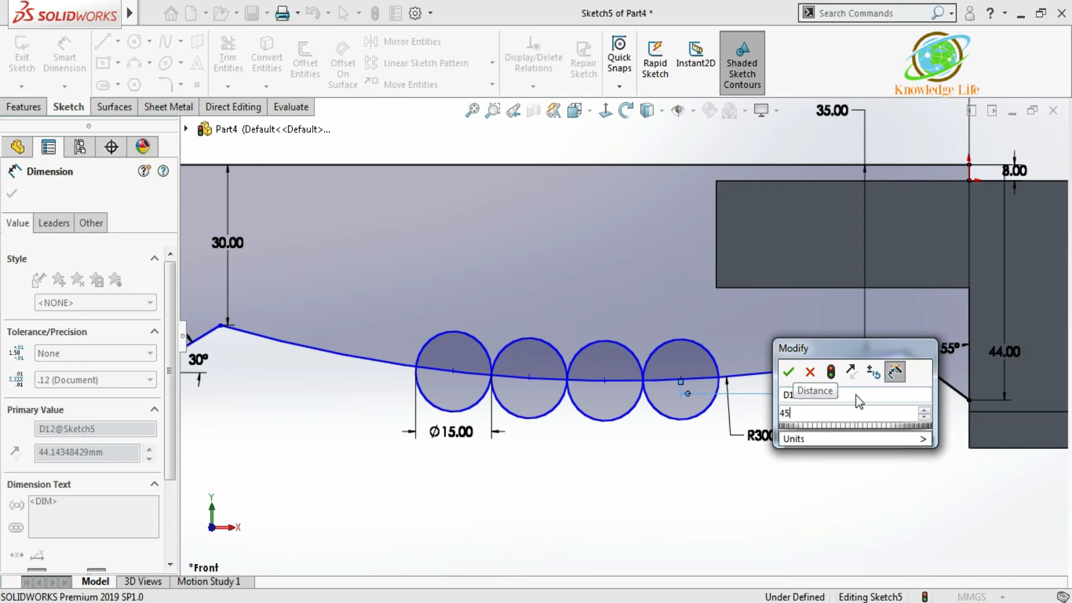
key(Return)
click(8, 196)
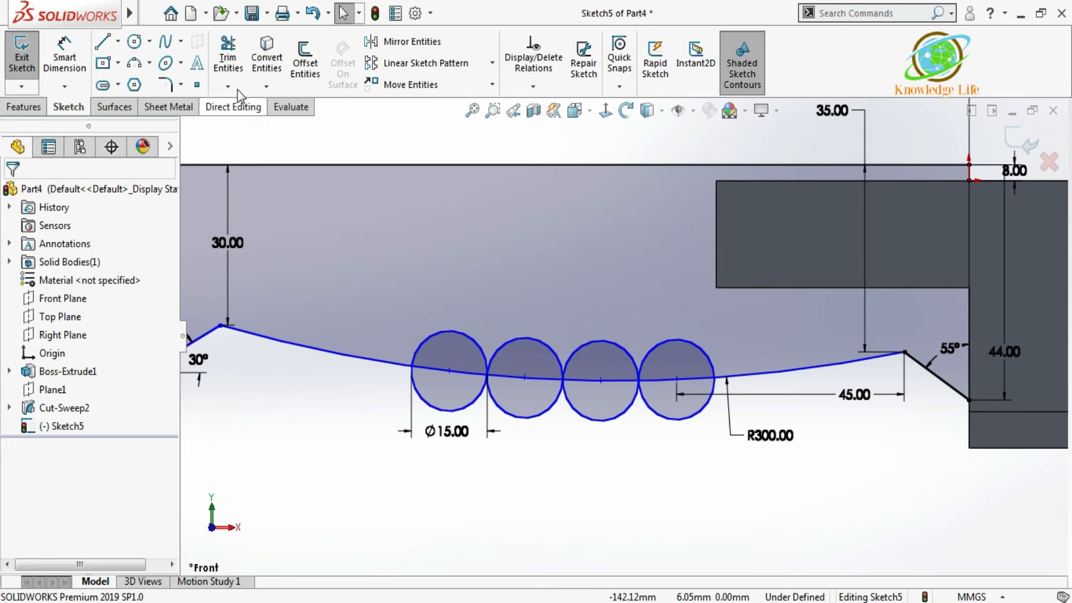
Step: Trim the lower halves of the four circles and the arc portions inside them, leaving four finger grooves along the underside
click(228, 59)
drag(668, 447, 675, 381)
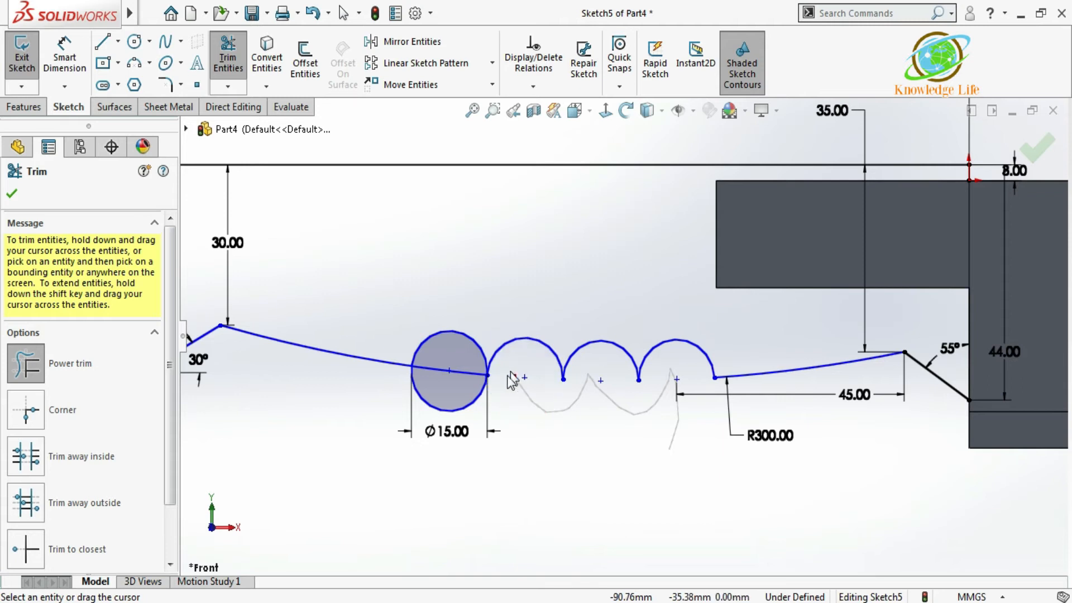
drag(483, 406, 458, 375)
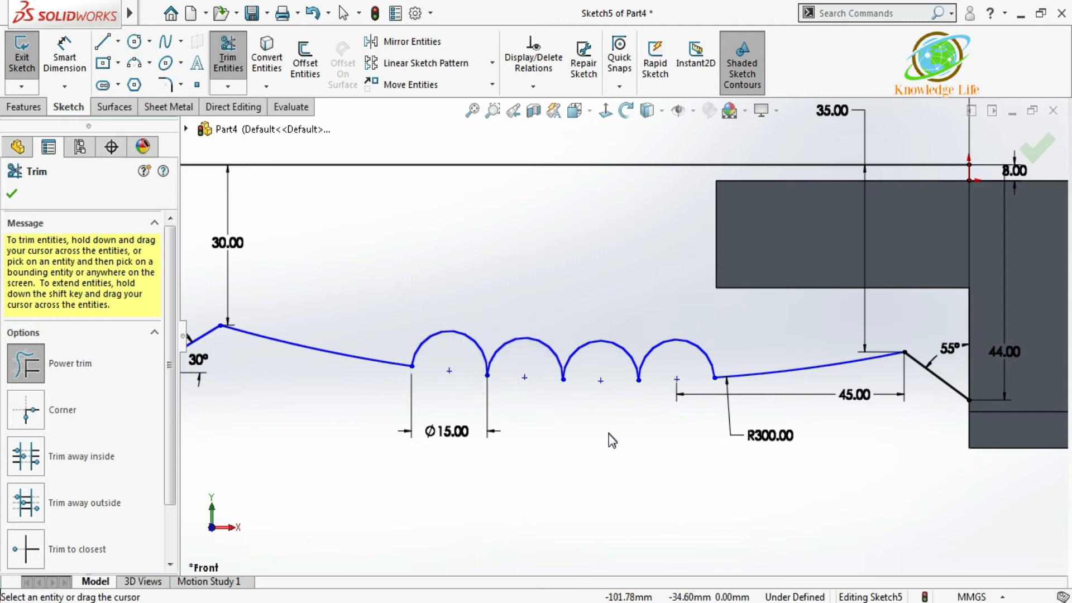
key(Escape)
Step: Add a 1 mm sketch fillet between the dimensioned 15 mm finger groove and its neighbouring groove
scroll(416, 430, down, 1)
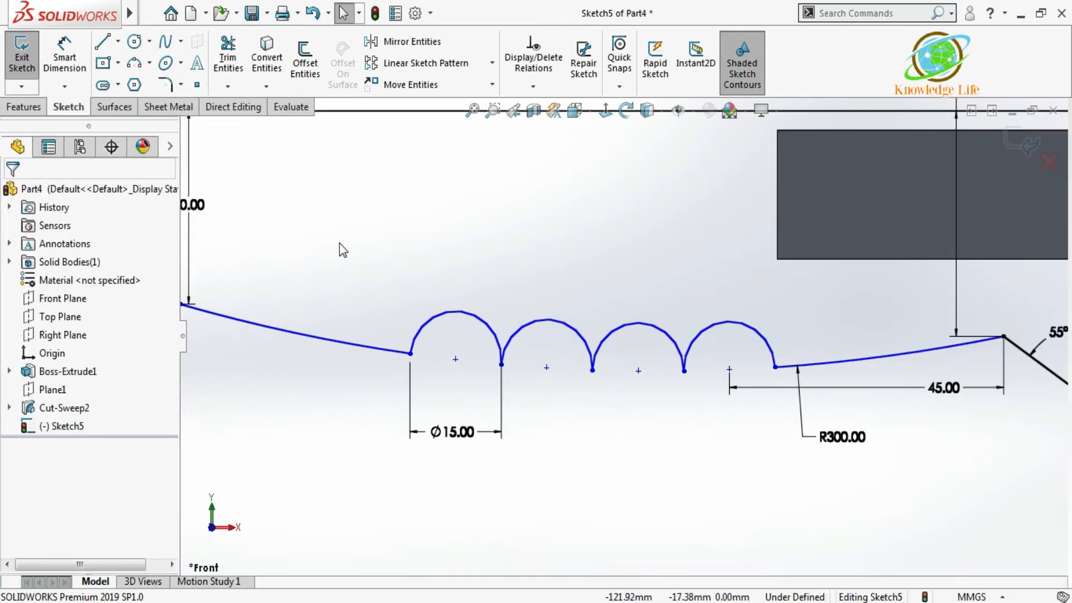
click(164, 84)
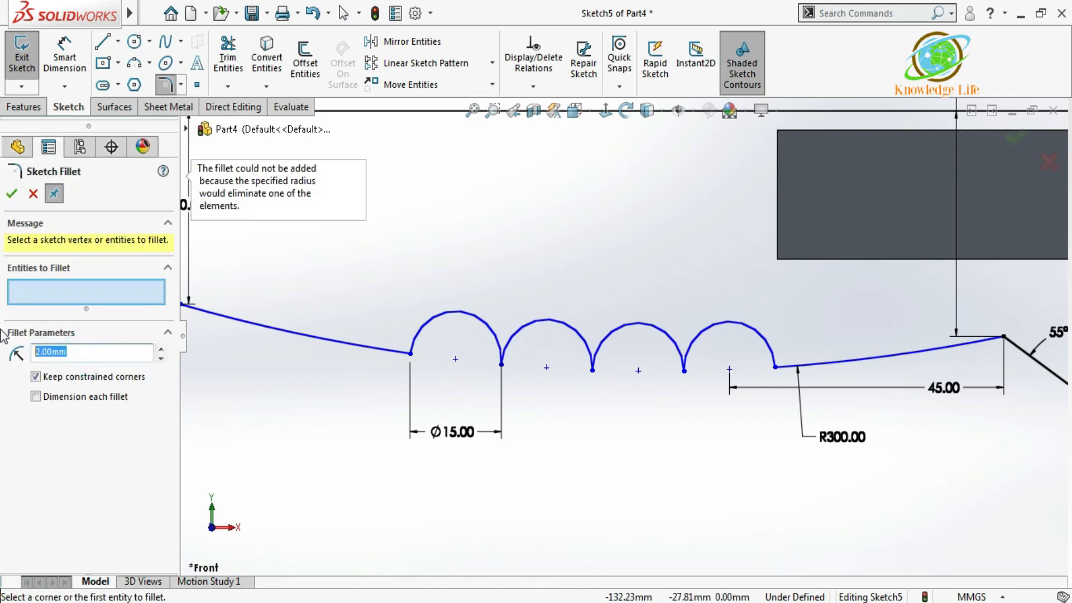
click(124, 318)
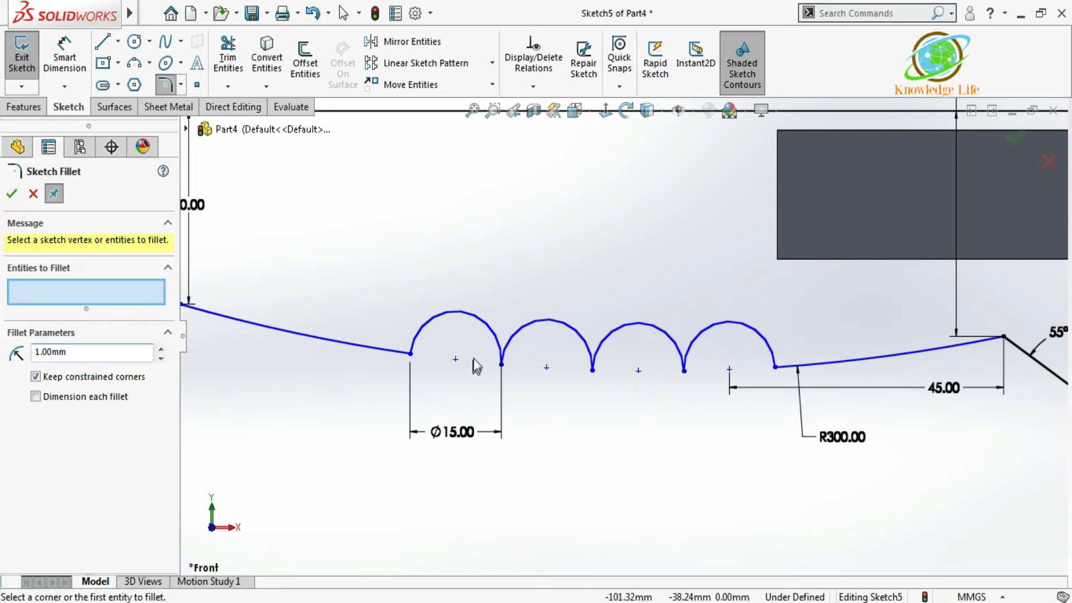
click(494, 338)
click(529, 338)
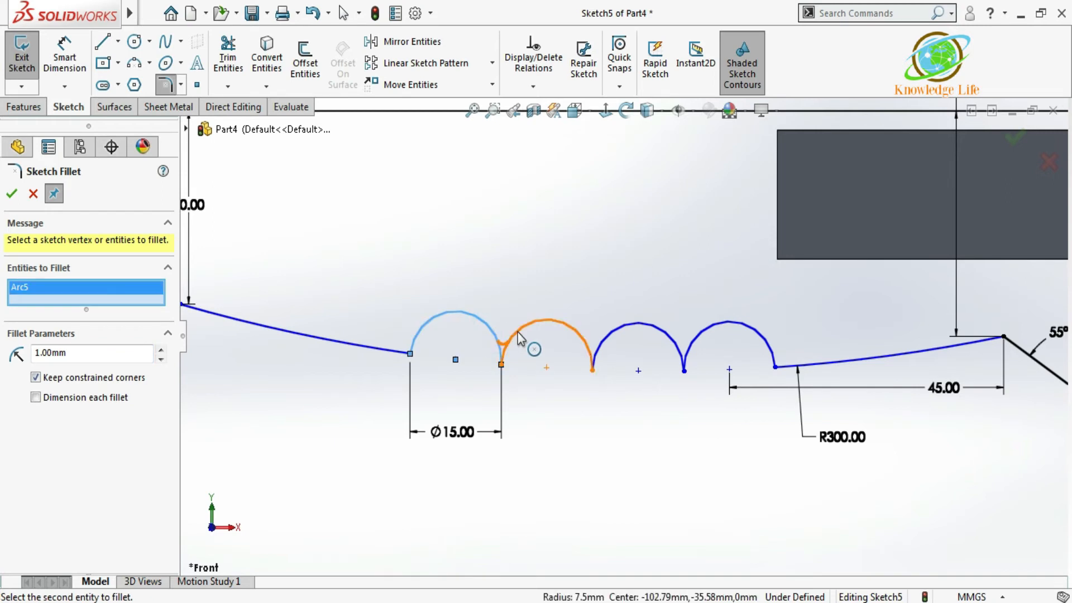
click(563, 324)
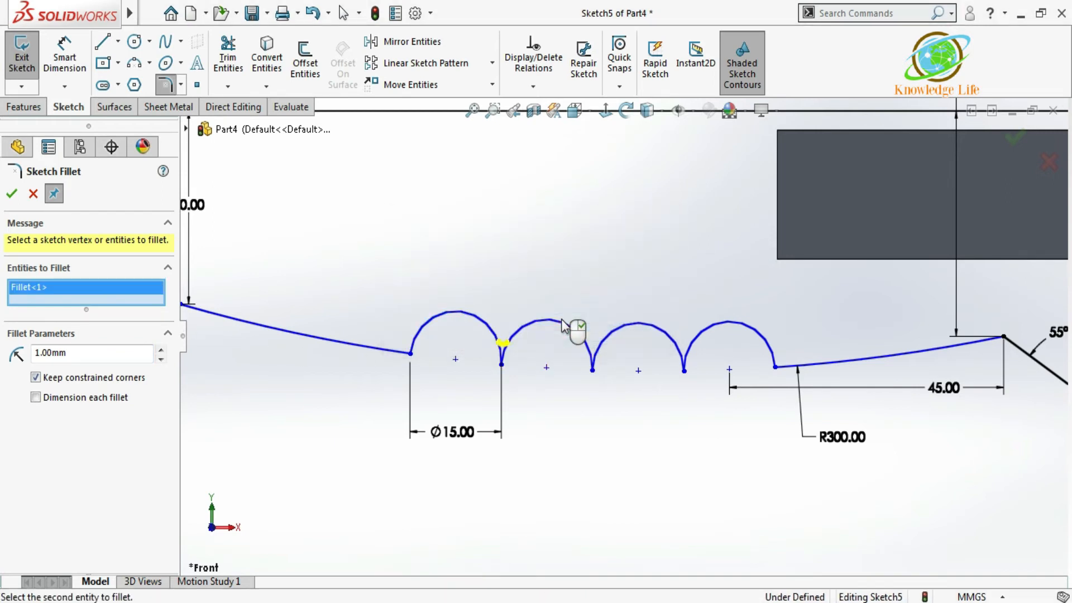
click(12, 193)
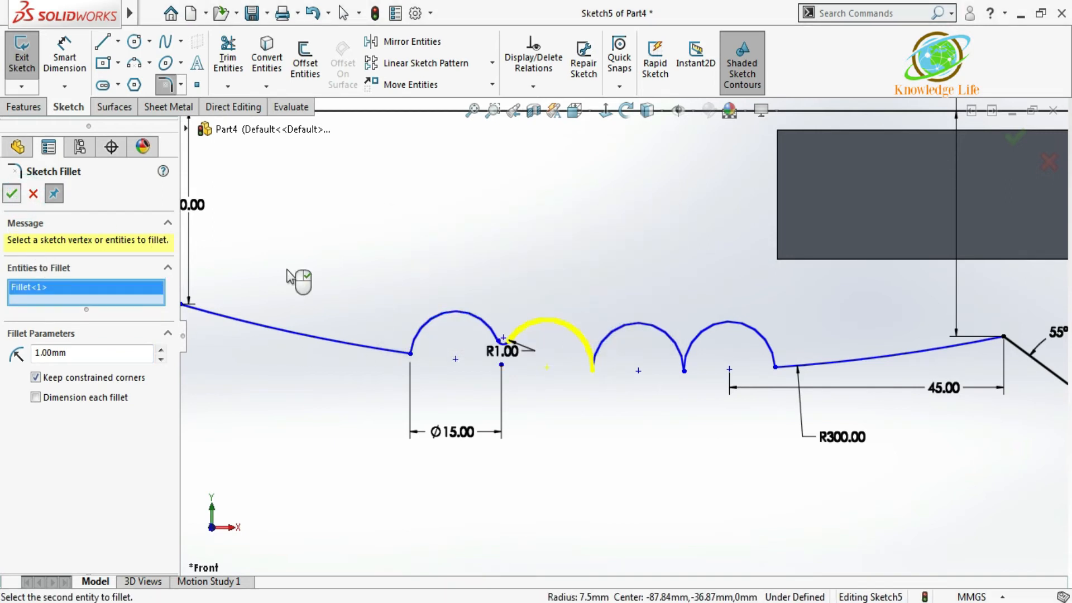
Step: Fillet the corner between the second and third finger grooves with a 1 mm radius, accepting removal of the conflicting relation
scroll(608, 352, down, 2)
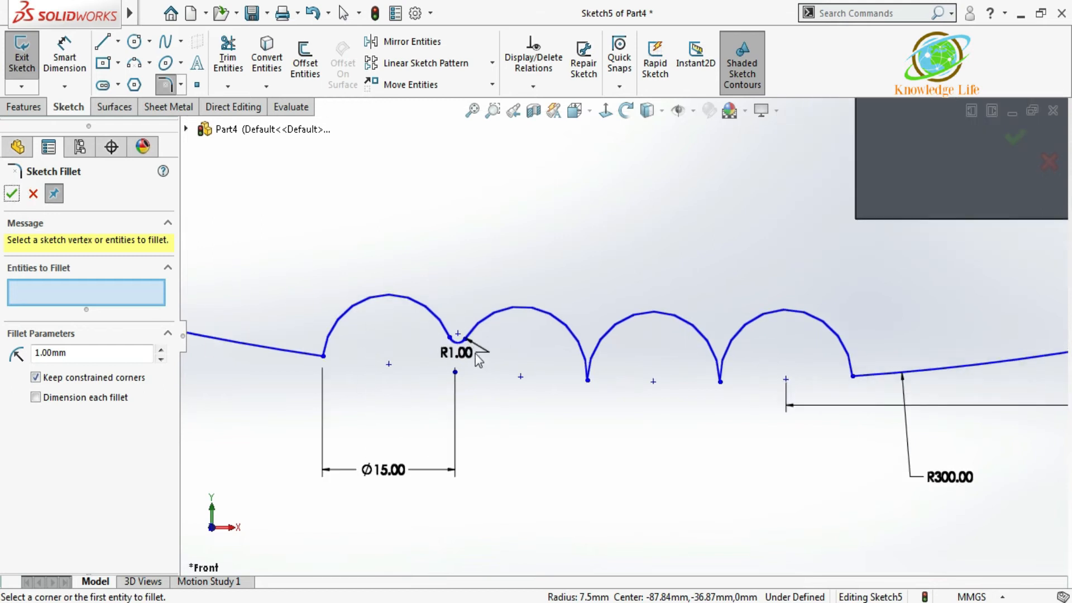
click(576, 346)
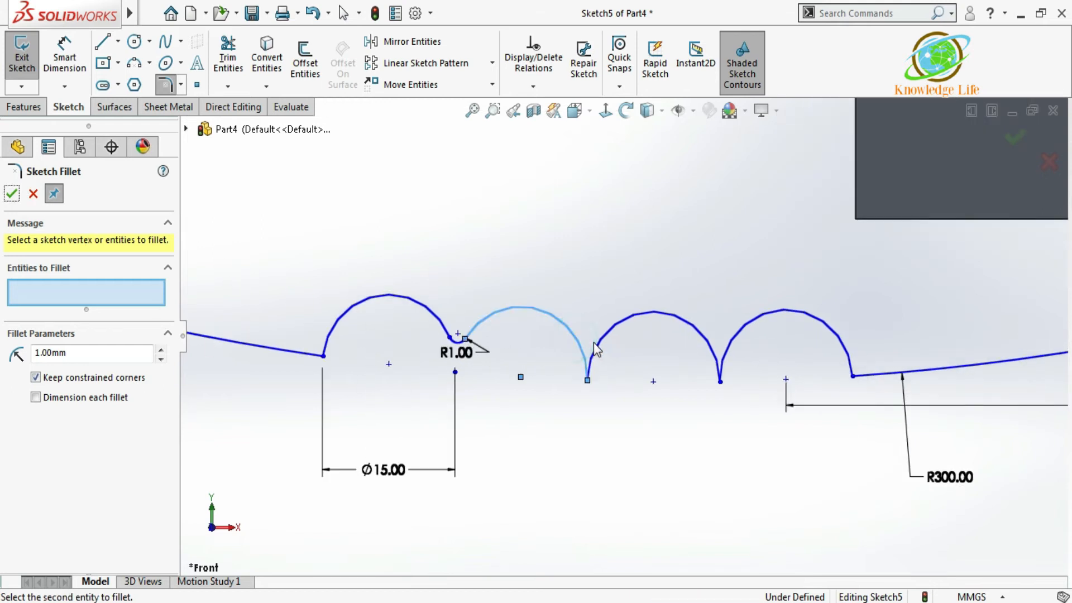
click(595, 344)
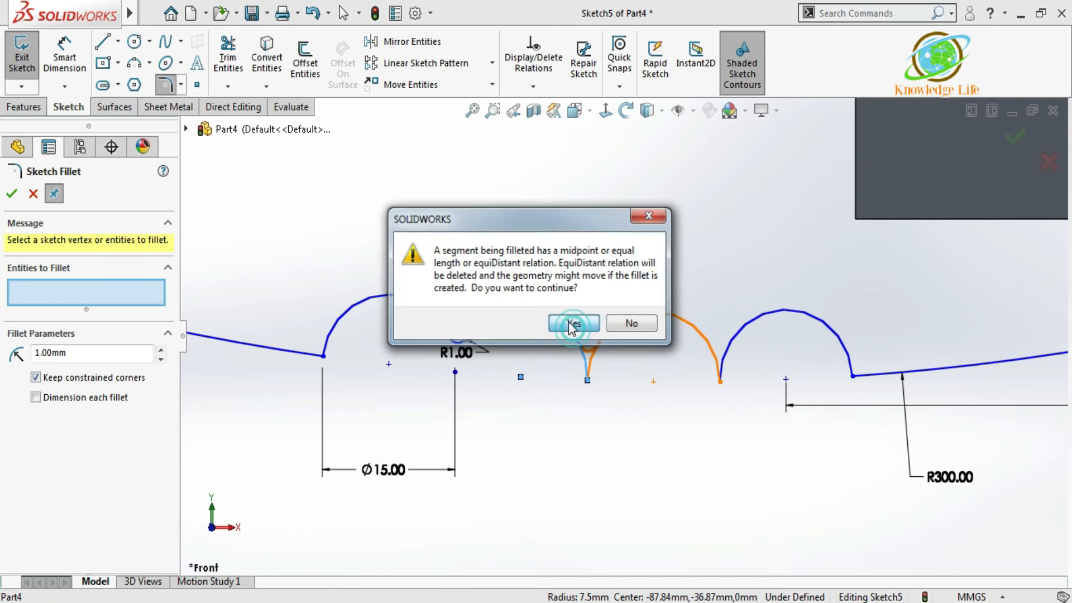
click(570, 323)
click(577, 357)
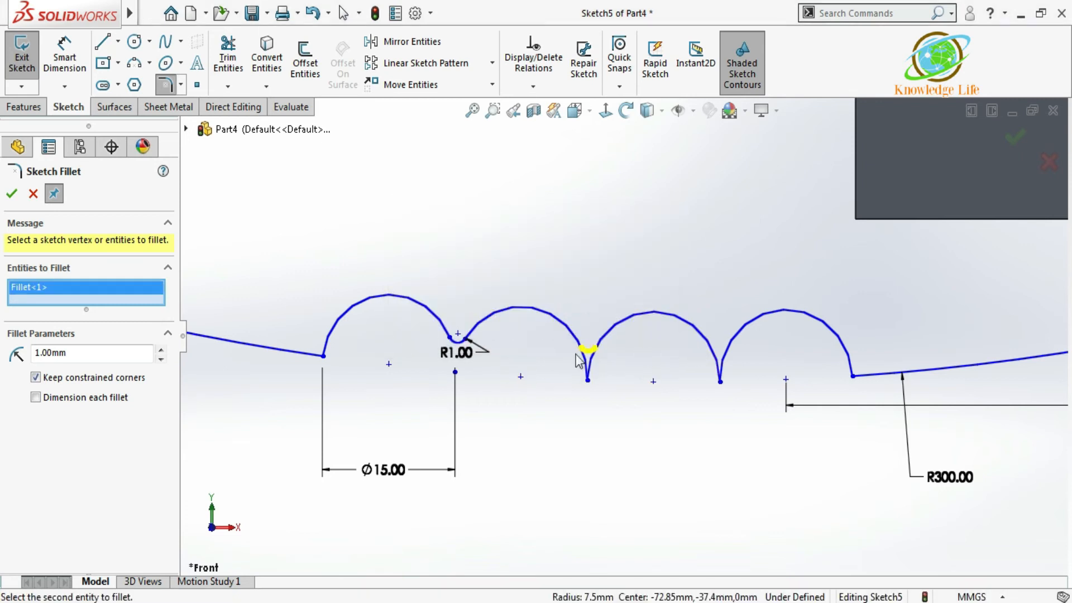
click(12, 194)
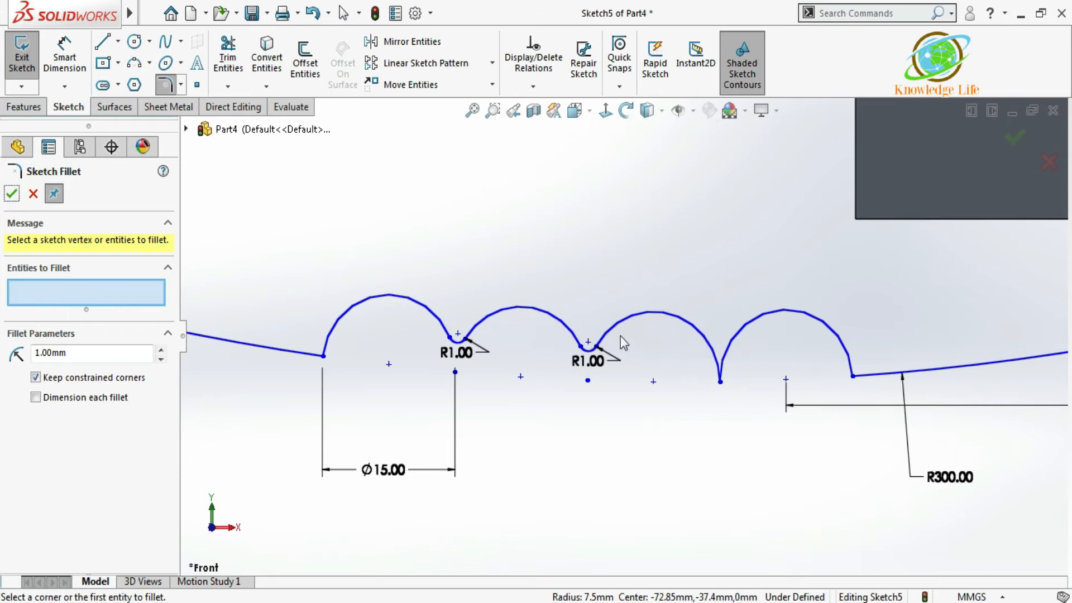
Step: Fillet the corner between the third and fourth finger grooves with a 1 mm radius, accepting removal of the conflicting relation
click(734, 339)
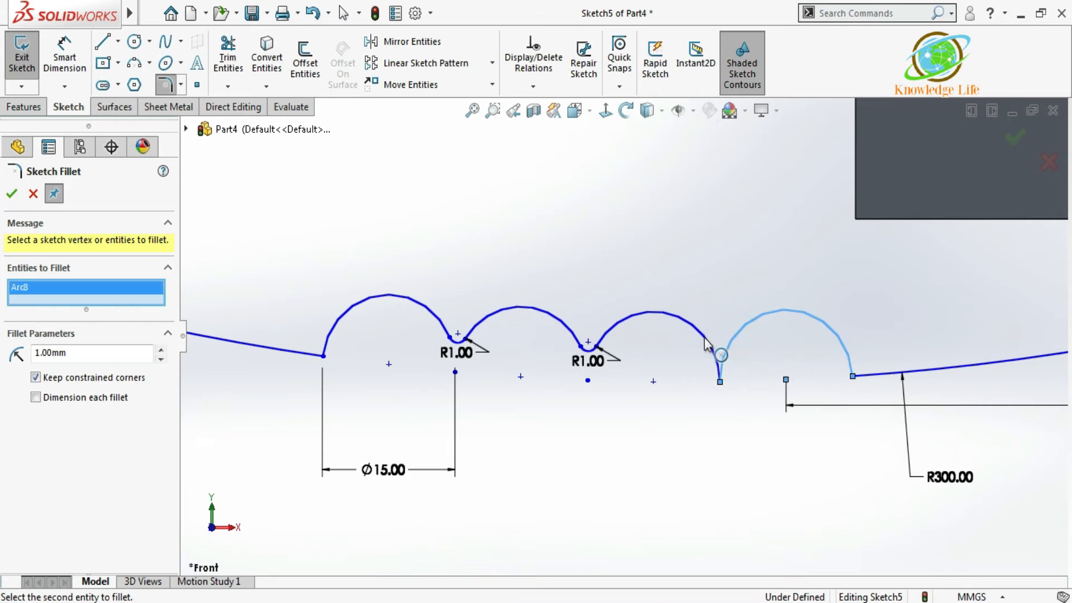
click(707, 334)
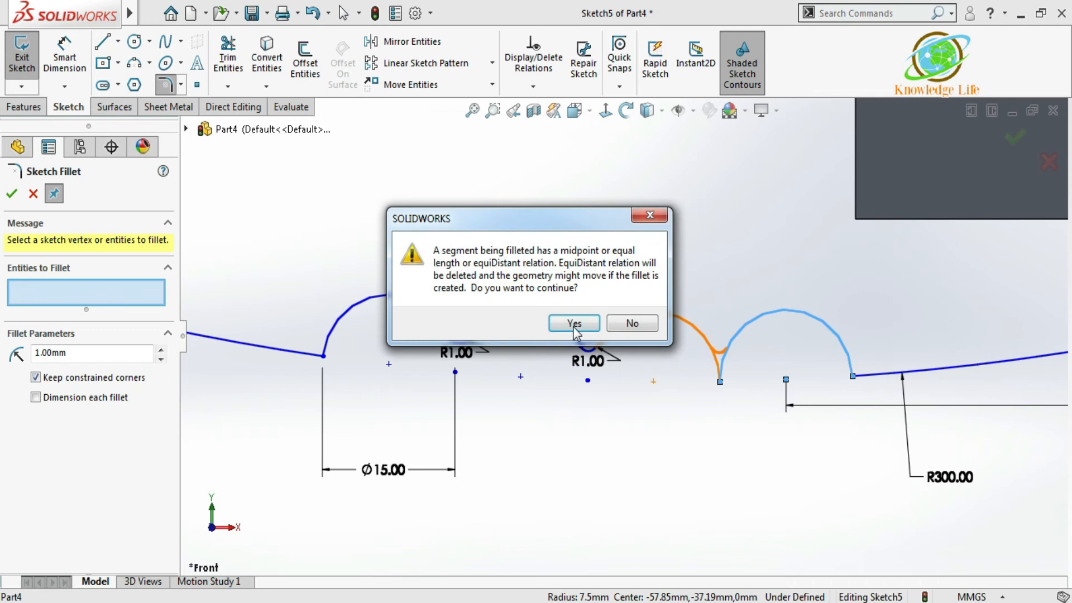
click(573, 323)
Step: Add 2 mm sketch fillets where the two outermost finger grooves meet the lower arc, accepting removal of the conflicting relations
scroll(617, 363, up, 3)
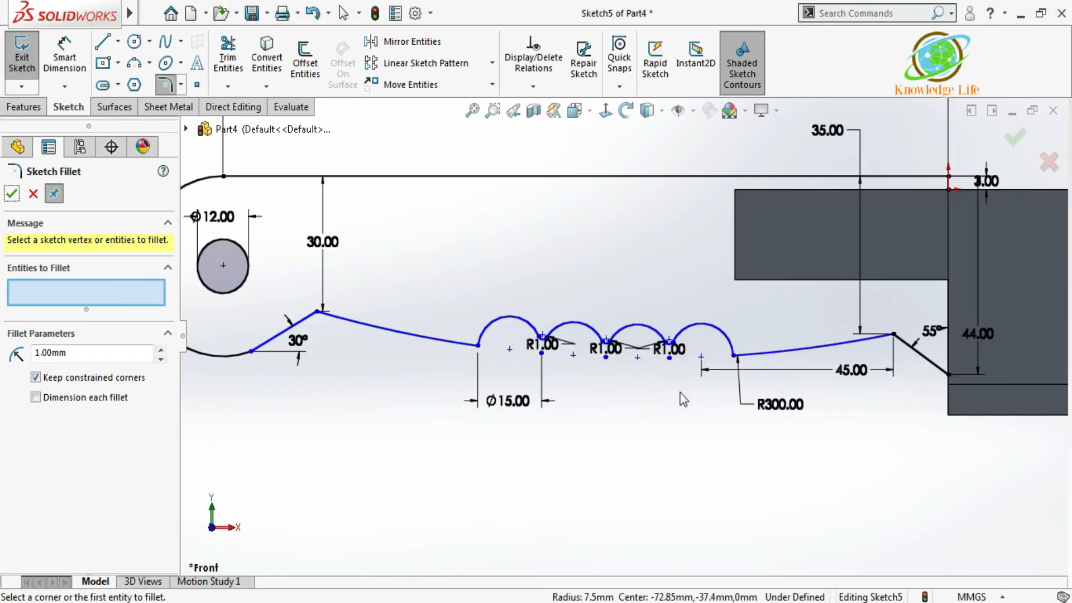
scroll(439, 351, down, 3)
click(477, 345)
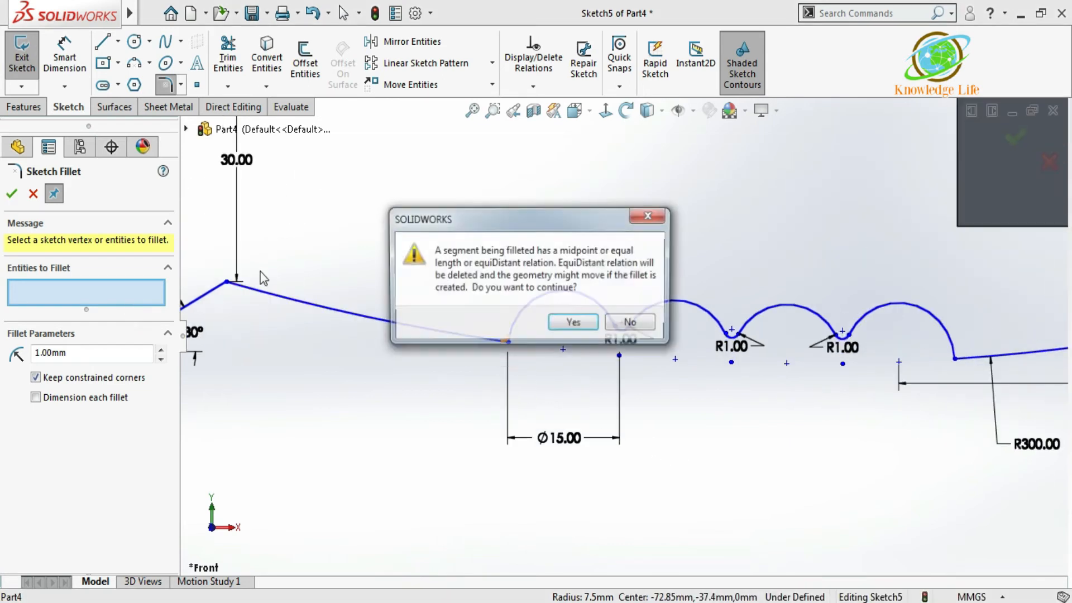
key(Return)
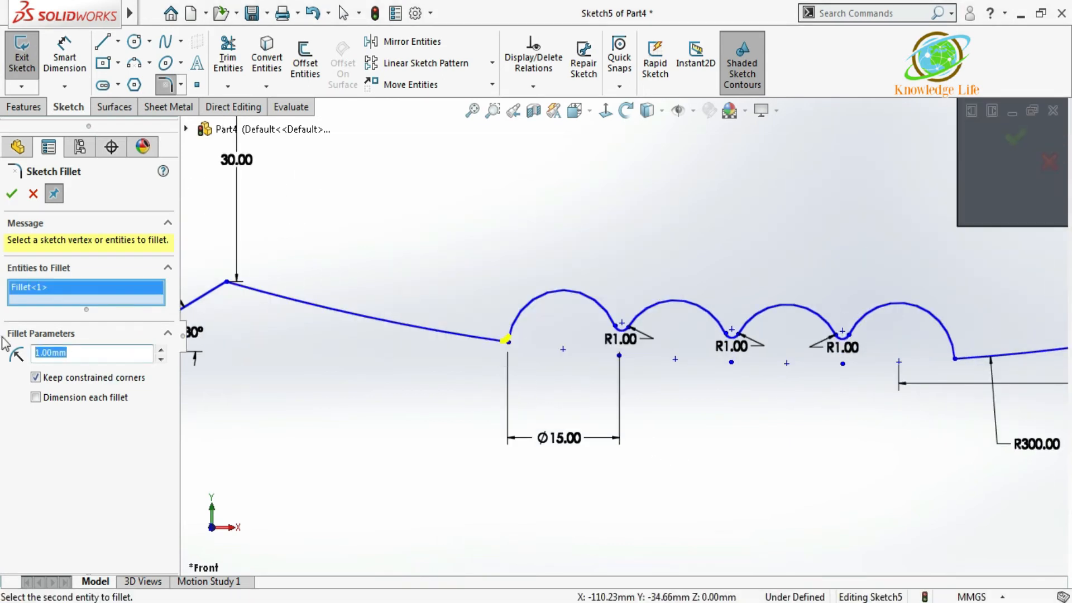
click(954, 359)
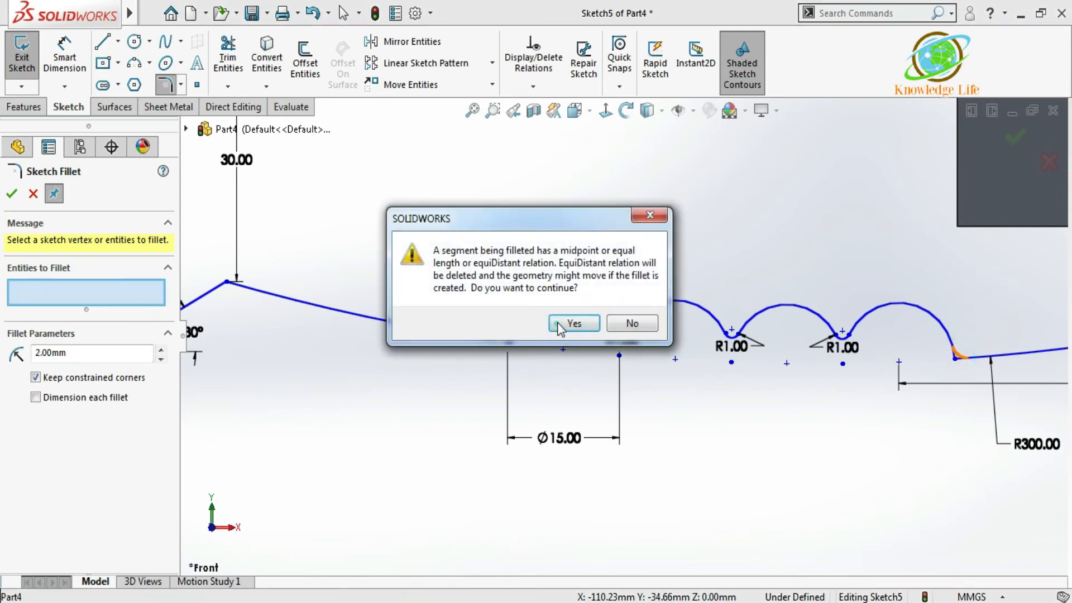
click(559, 325)
click(12, 193)
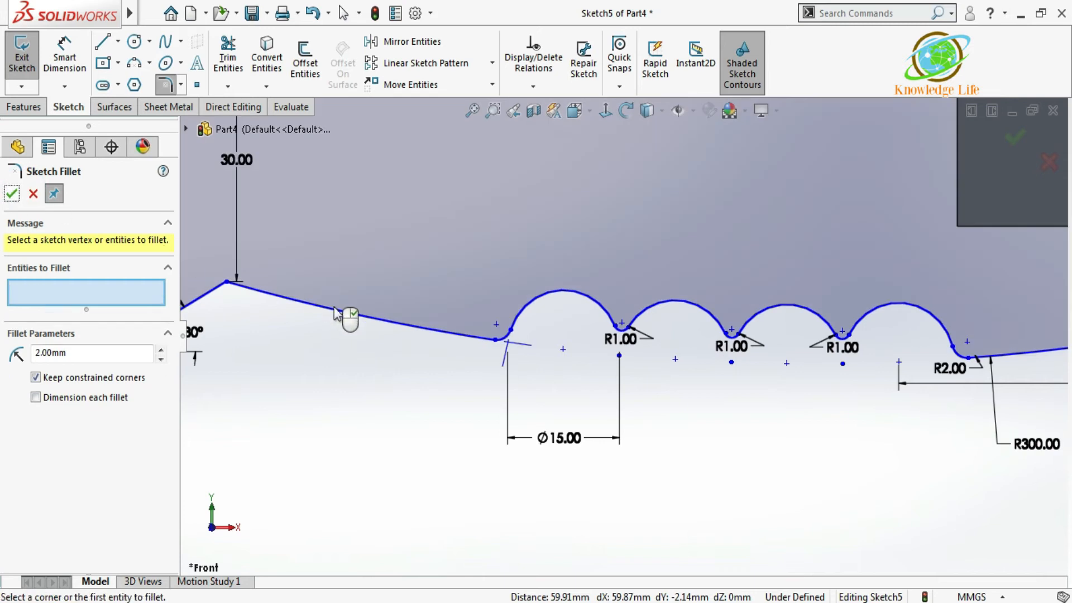
Step: Close the Sketch Fillet command and exit the handle profile sketch
scroll(709, 384, up, 3)
scroll(709, 402, up, 2)
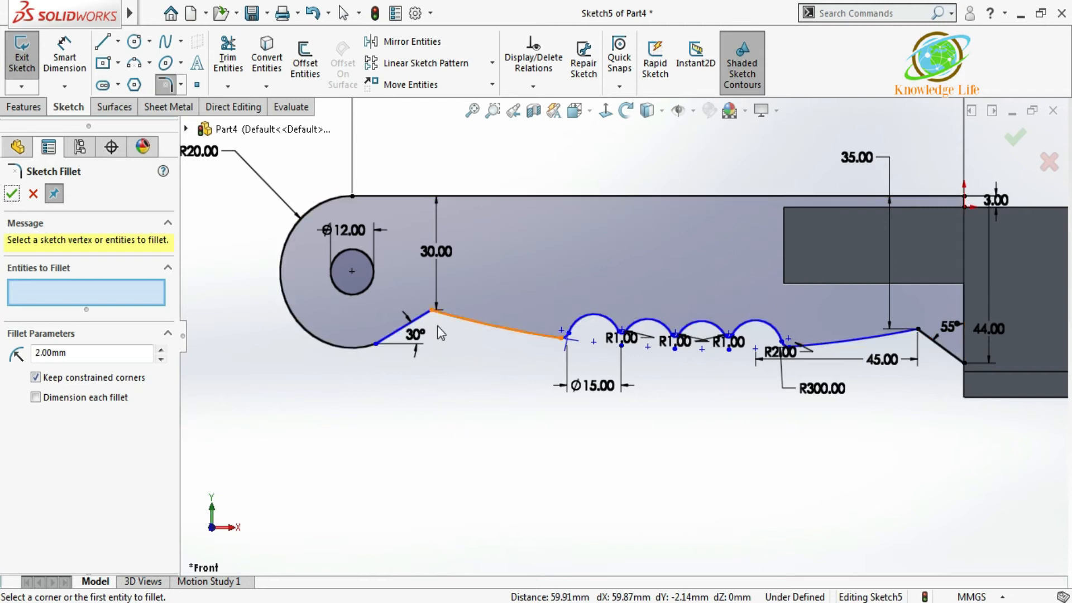
click(33, 193)
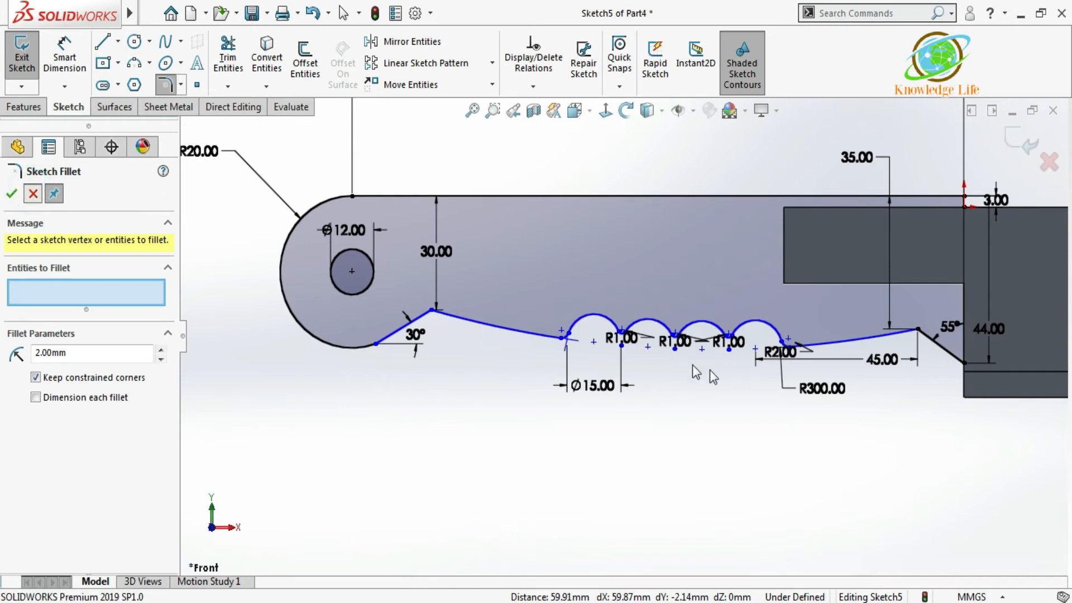
click(1026, 146)
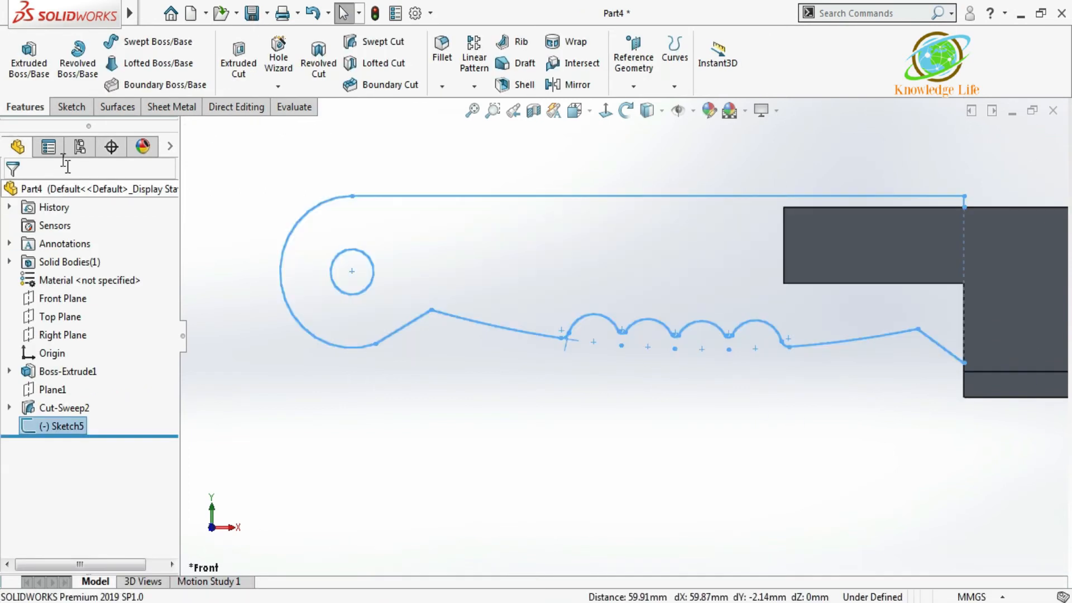
Step: Extrude the handle profile region 24 mm with the Mid Plane end condition and Merge result off, as a separate body
click(36, 66)
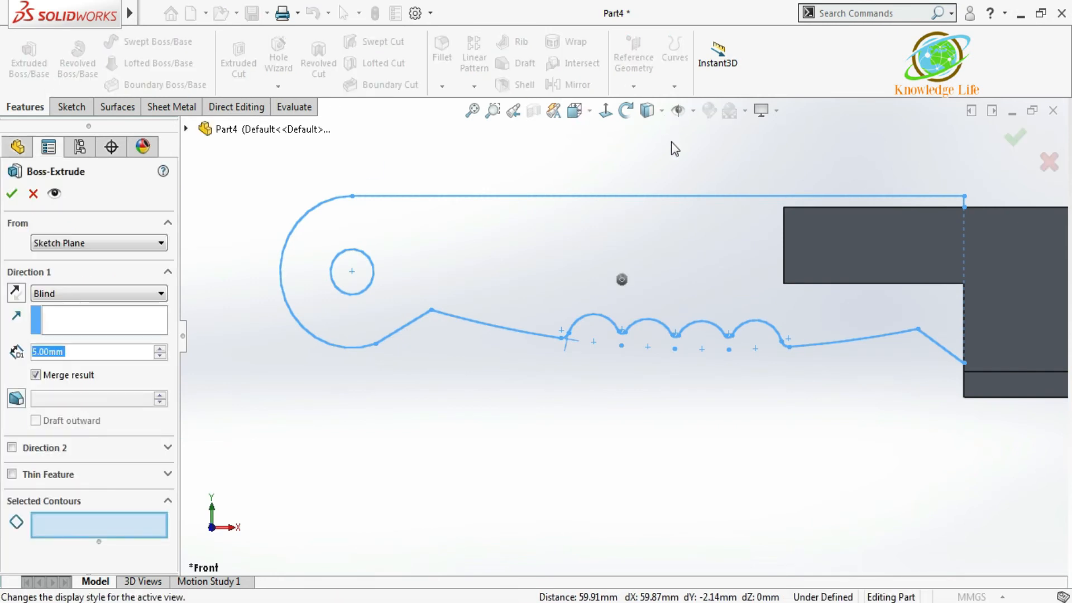
scroll(622, 280, up, 3)
click(631, 271)
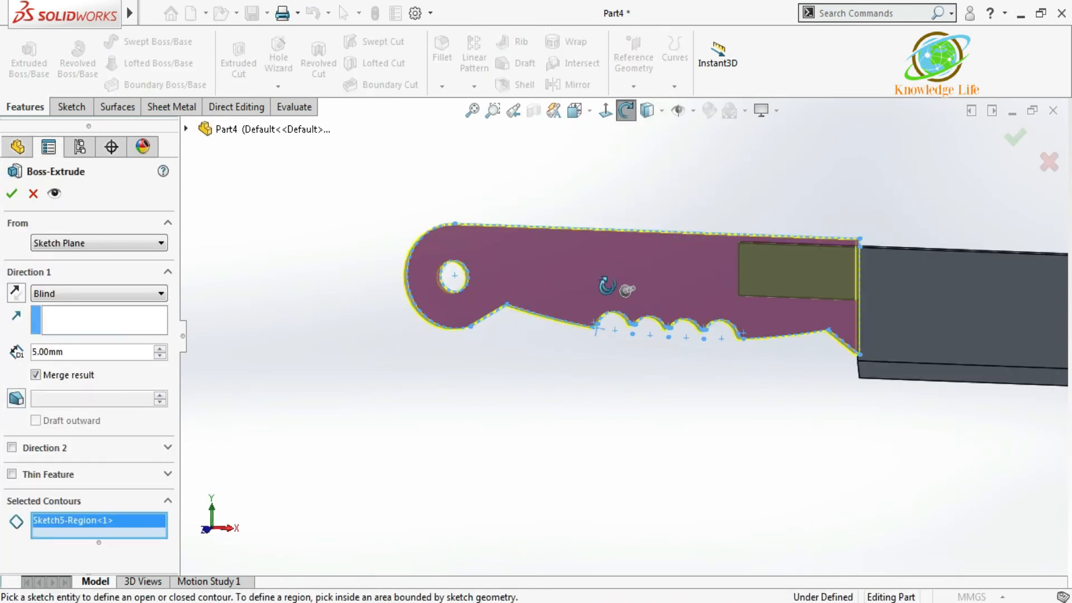
click(92, 294)
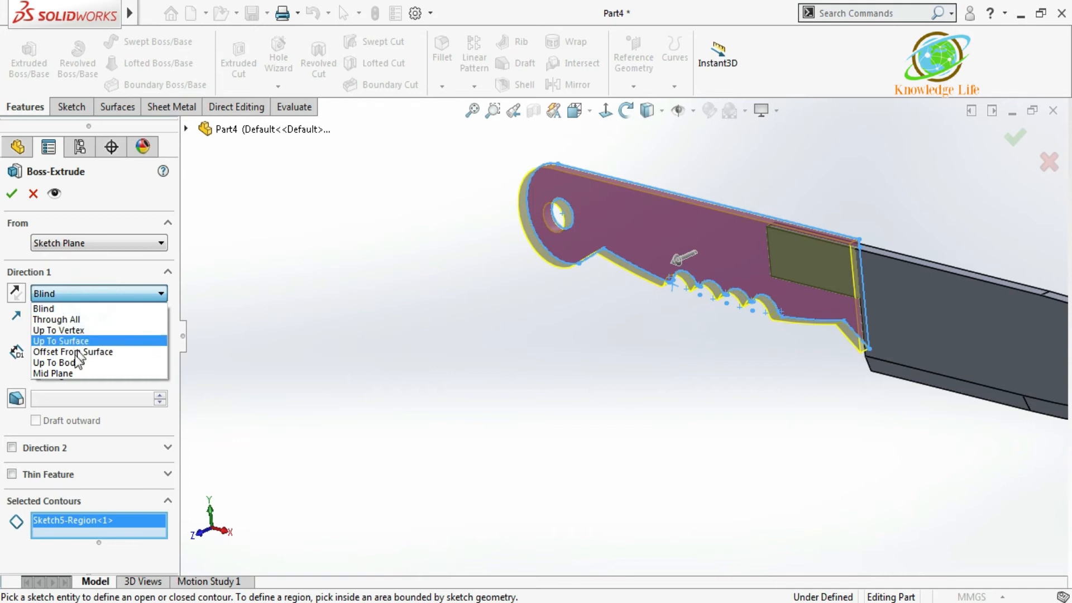
click(73, 372)
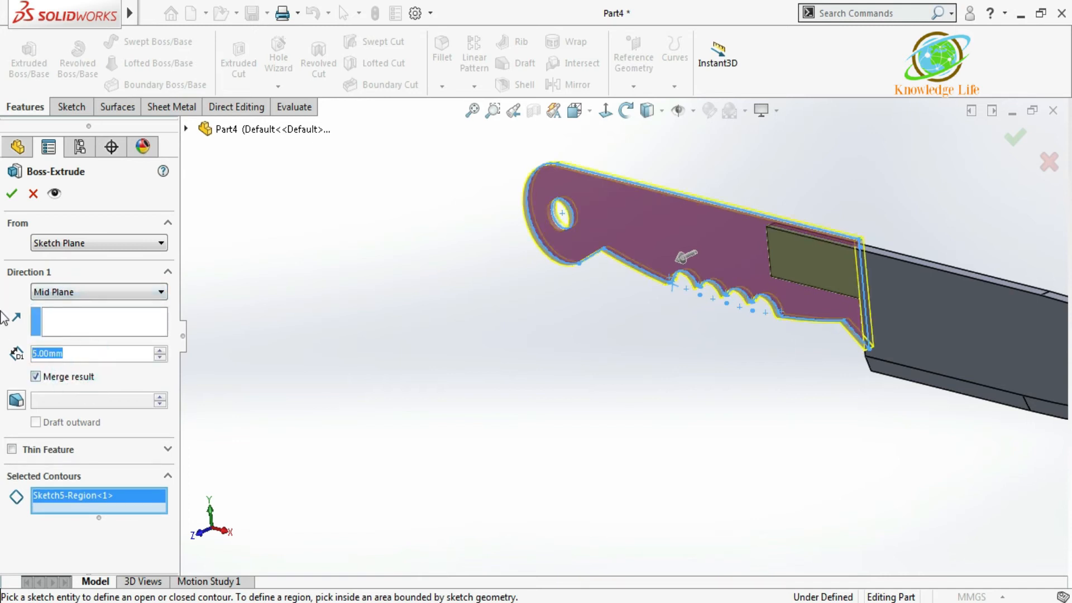
text(2)
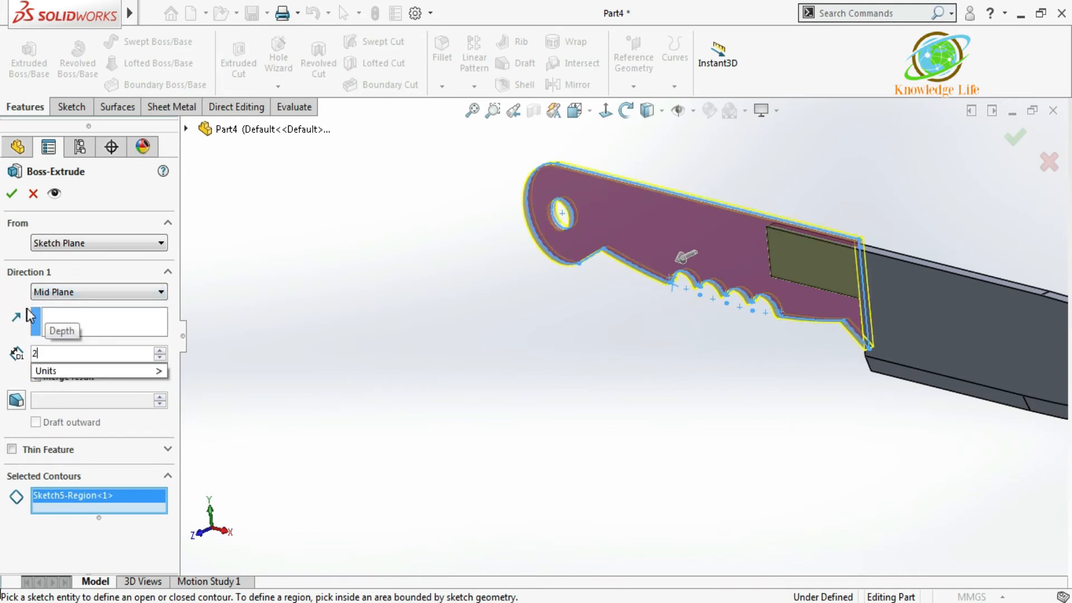
text(4)
key(Return)
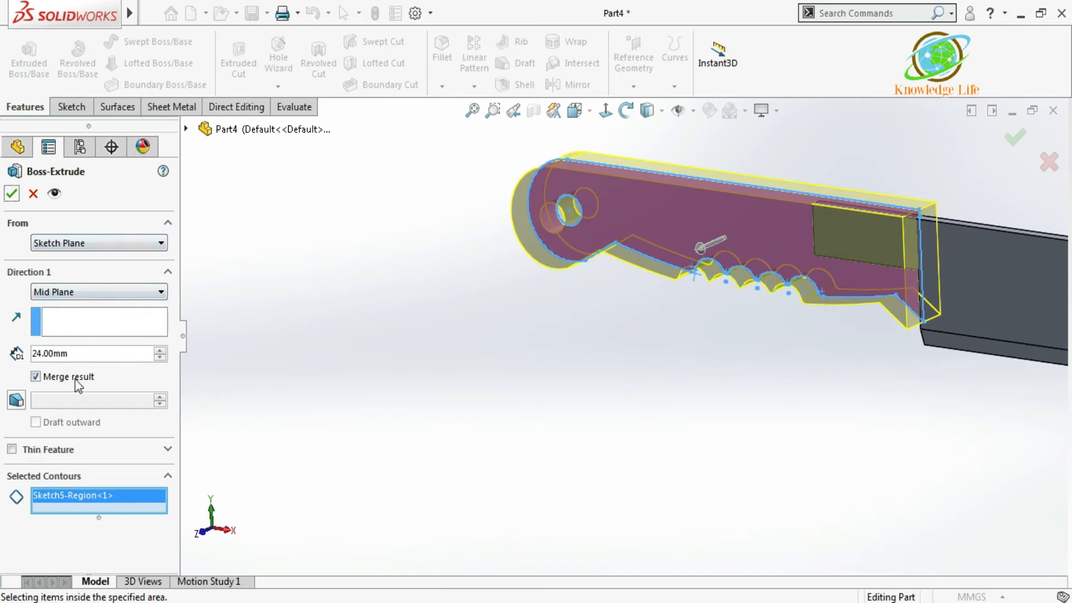
click(36, 377)
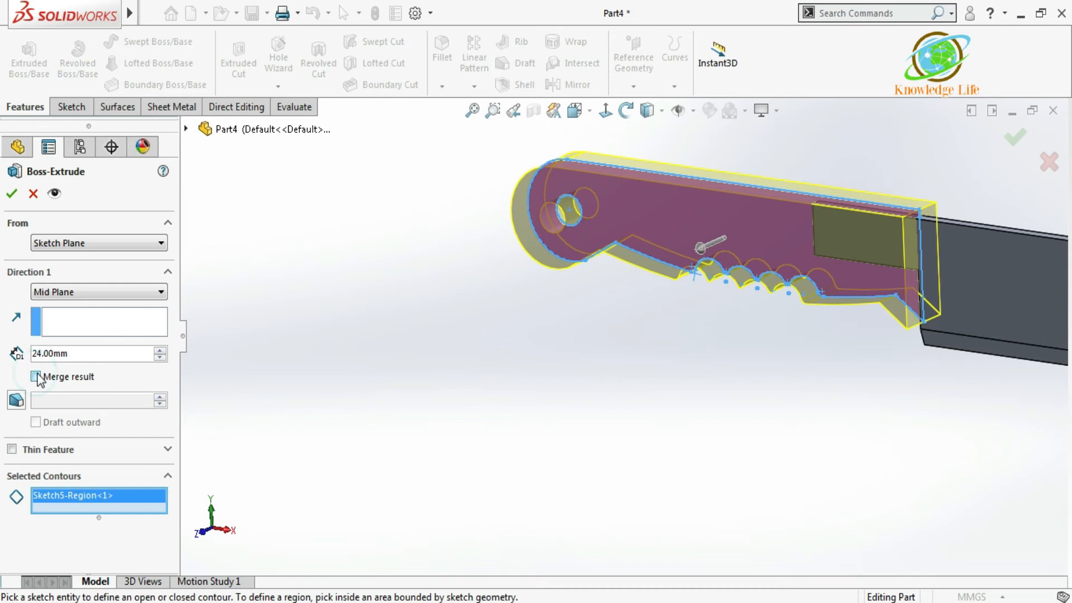
click(12, 201)
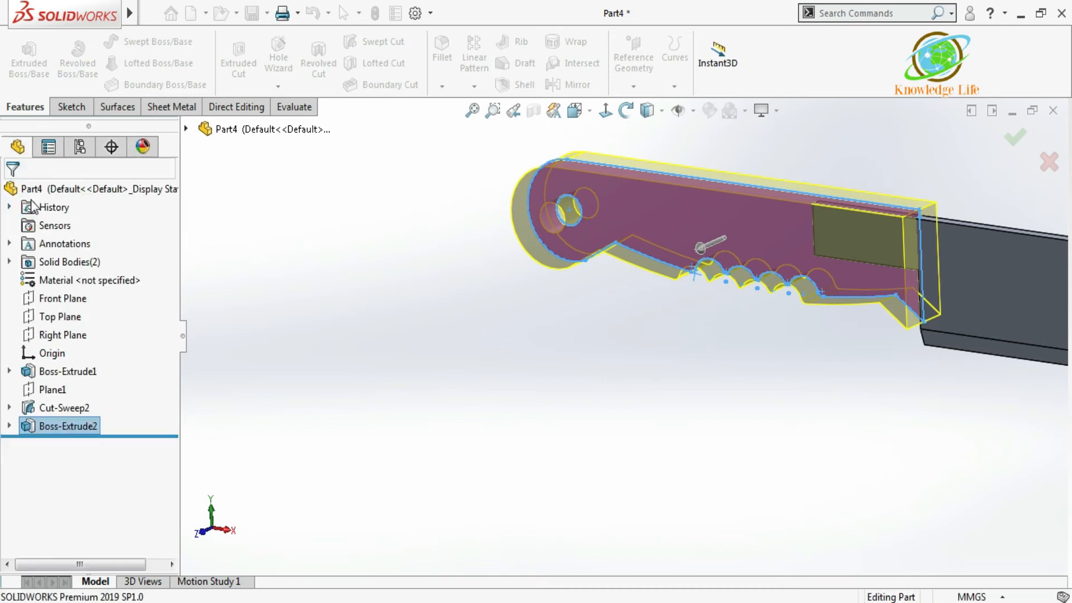
Step: Fillet three corner edges across the handle's underside, one near the blade and two by the rounded end, with a 10 mm radius
middle_drag(394, 346, 663, 251)
scroll(447, 374, down, 5)
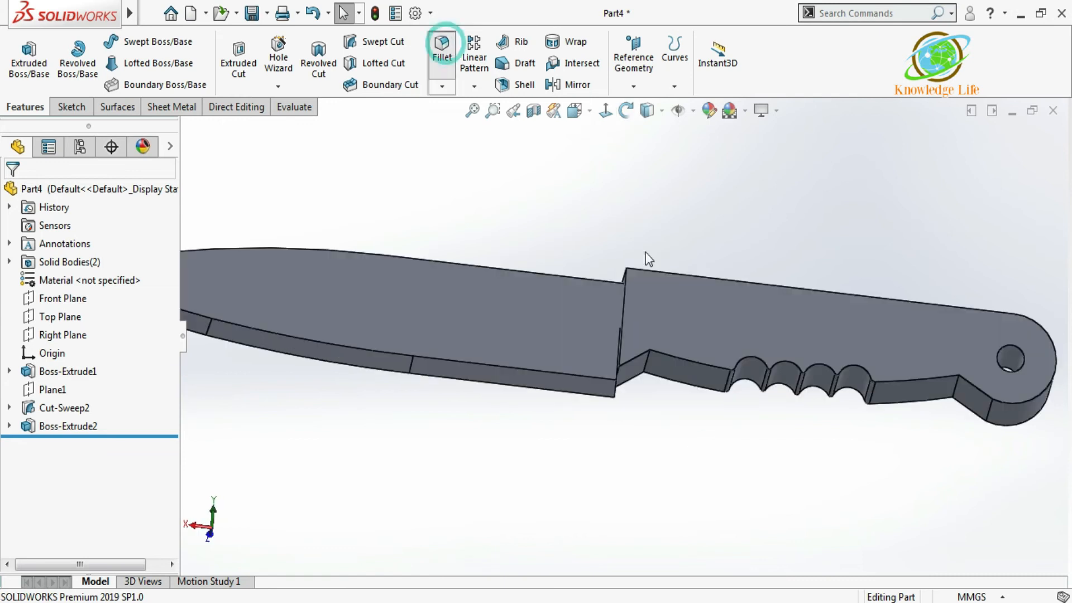
scroll(625, 399, down, 6)
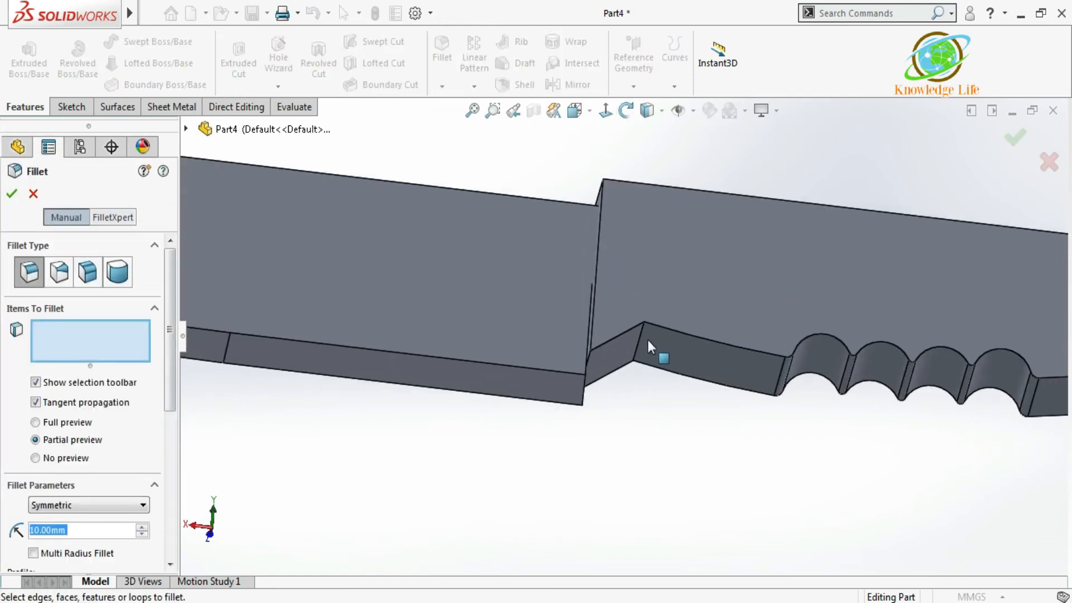
click(639, 334)
scroll(639, 334, up, 3)
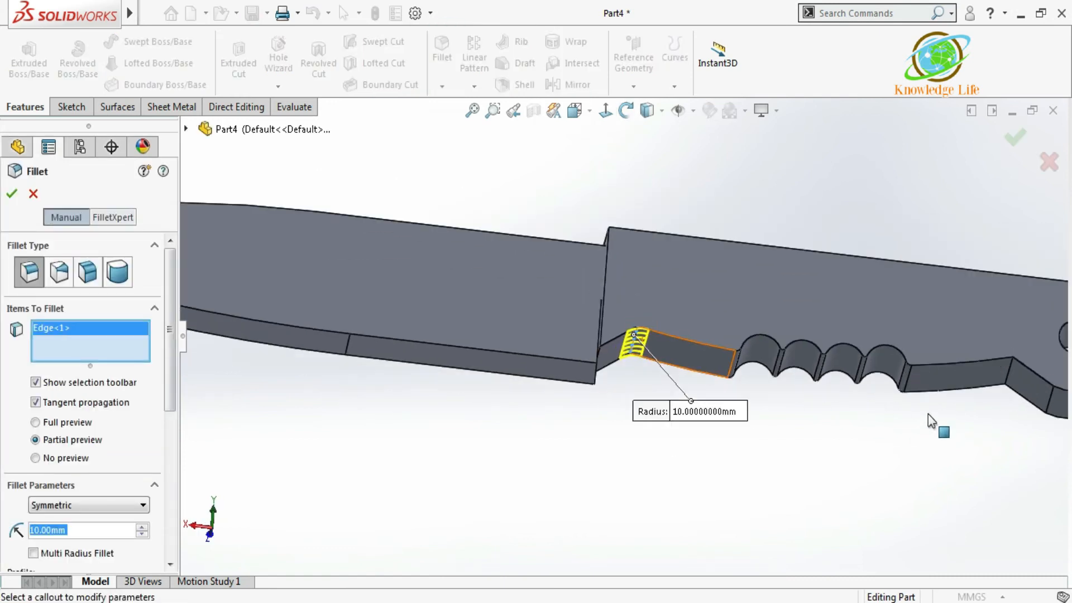
scroll(986, 369, down, 3)
scroll(985, 369, down, 3)
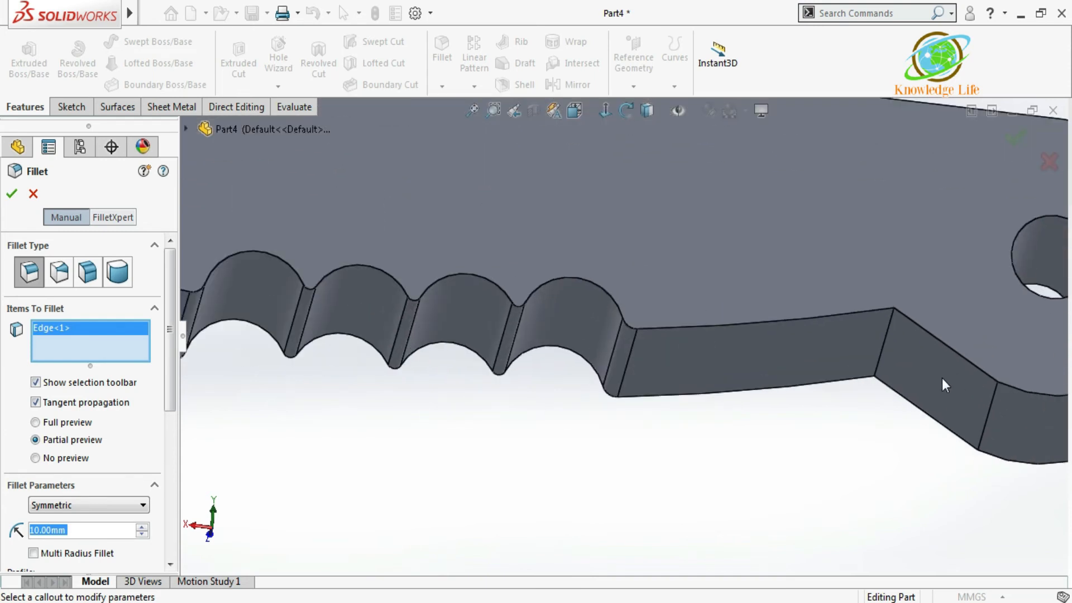
click(887, 332)
scroll(876, 393, up, 2)
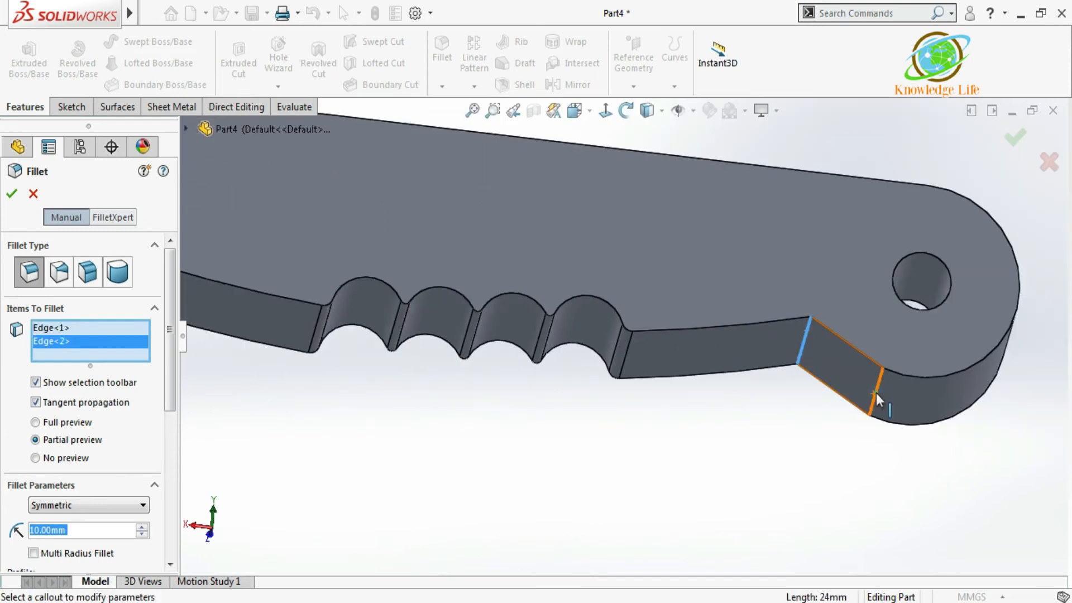
click(875, 391)
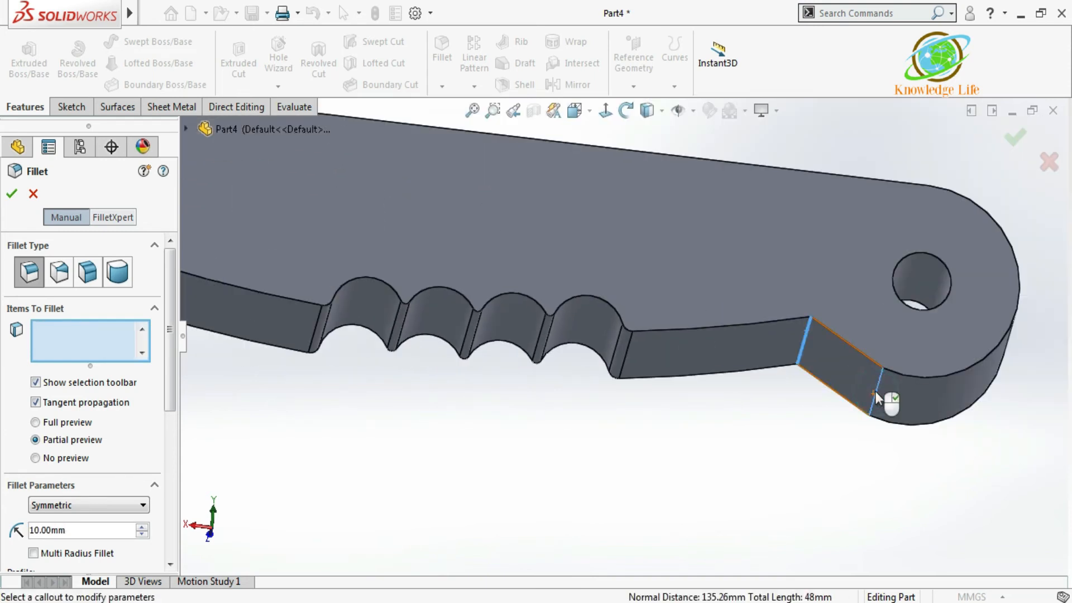
click(12, 193)
Step: Start a 5 mm fillet on the long spine edges of both handle side faces, with tangent propagation
middle_drag(558, 368, 455, 255)
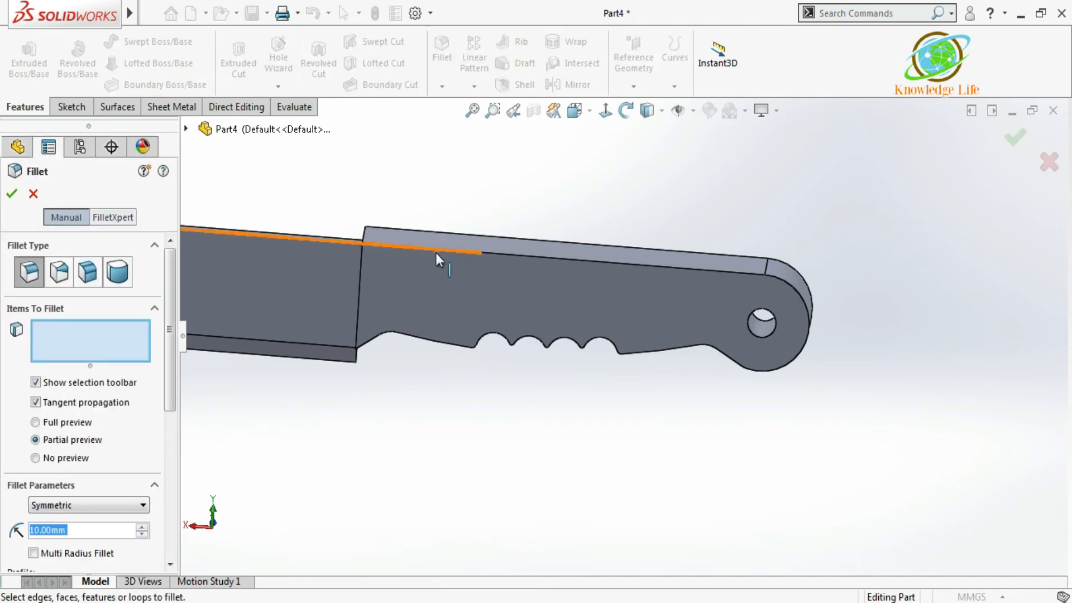
click(505, 253)
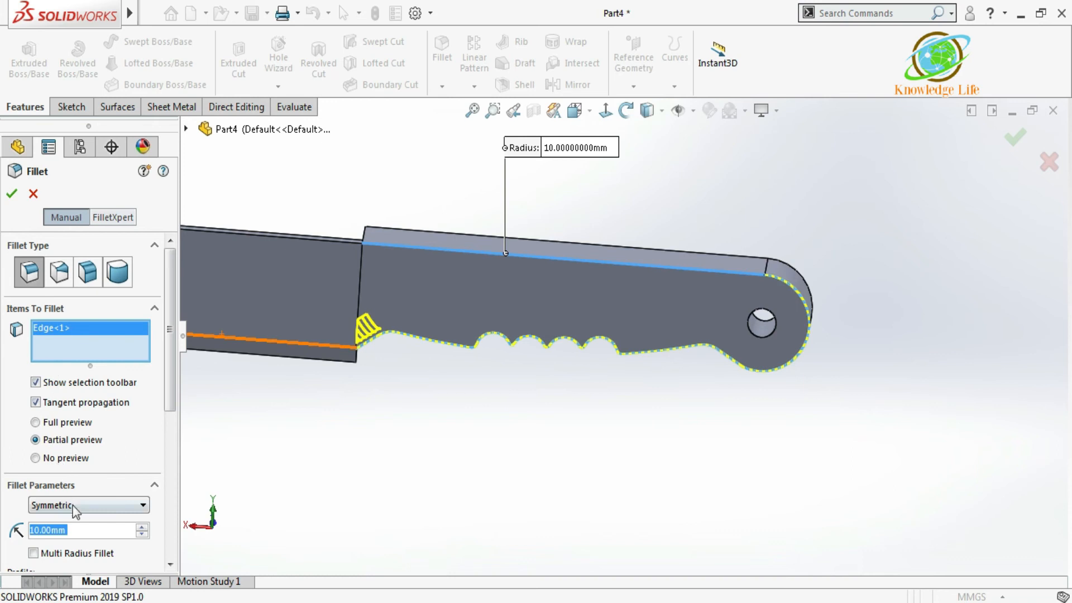
text(5)
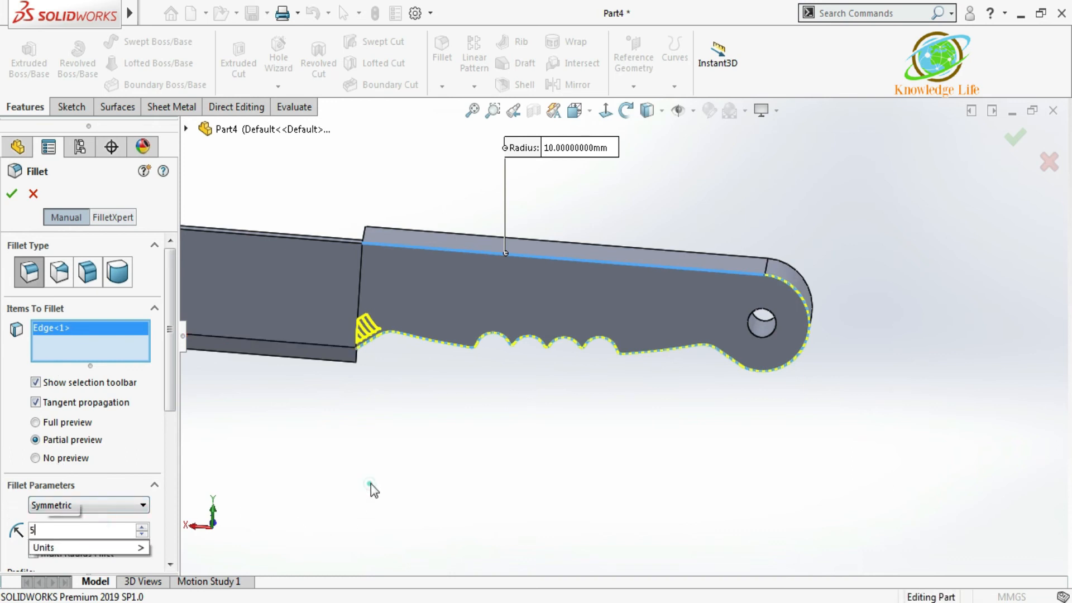
middle_drag(371, 484, 319, 330)
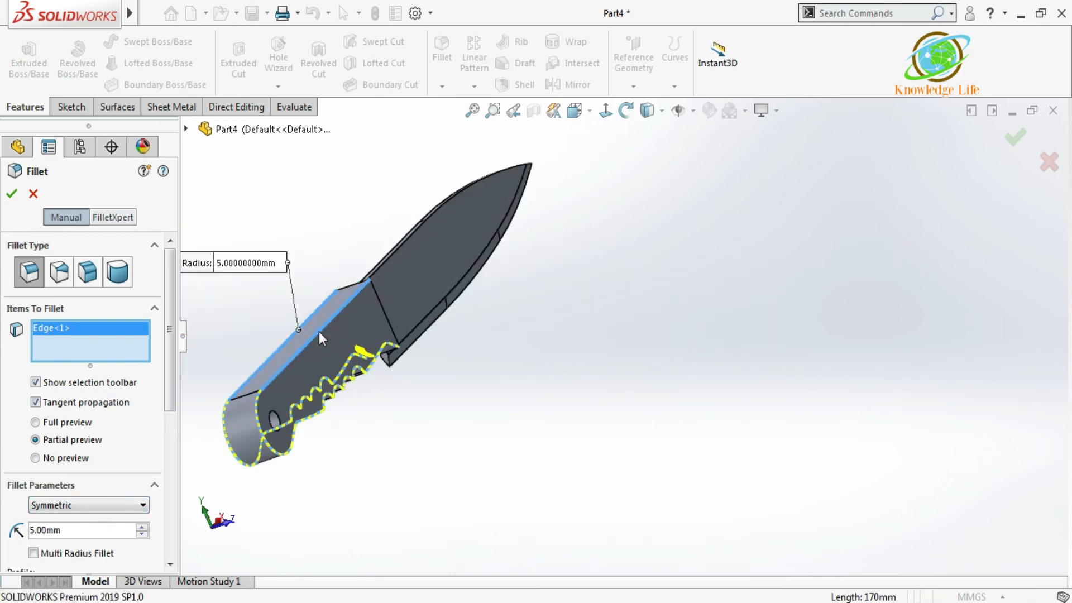
click(319, 332)
Step: Add the vertical and upper edges of the handle's blade-side end face to the 5 mm fillet and create it
middle_drag(498, 447, 625, 351)
scroll(492, 289, down, 5)
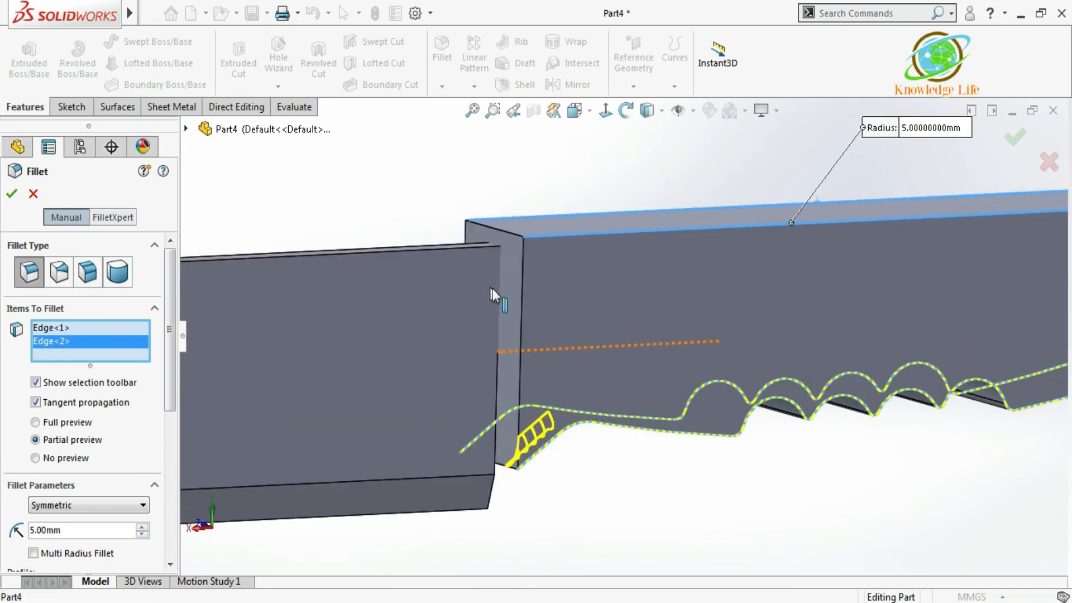
click(522, 291)
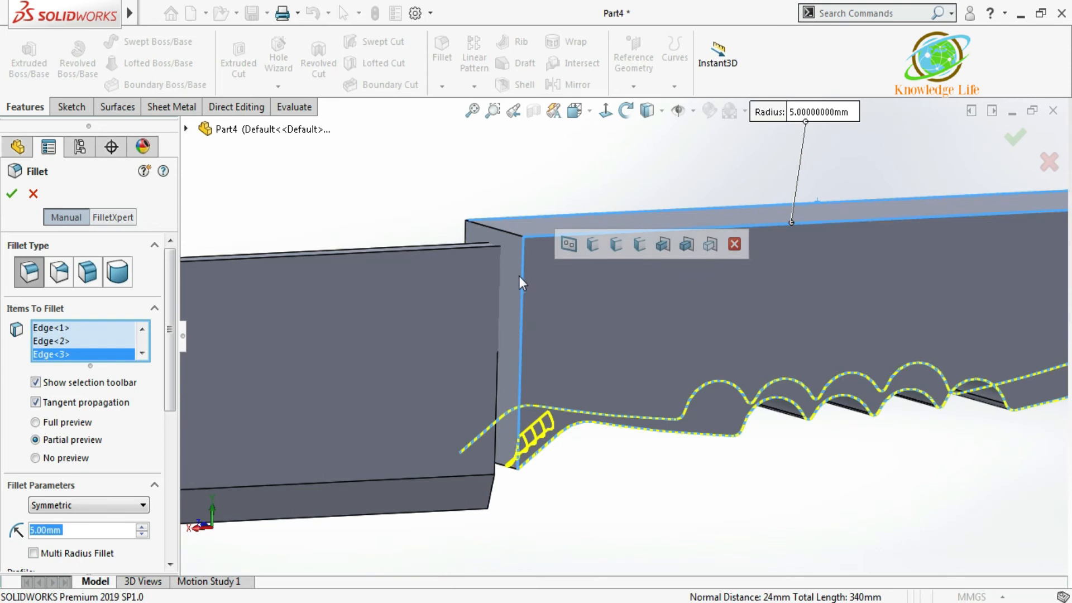
click(494, 228)
middle_drag(494, 228, 390, 235)
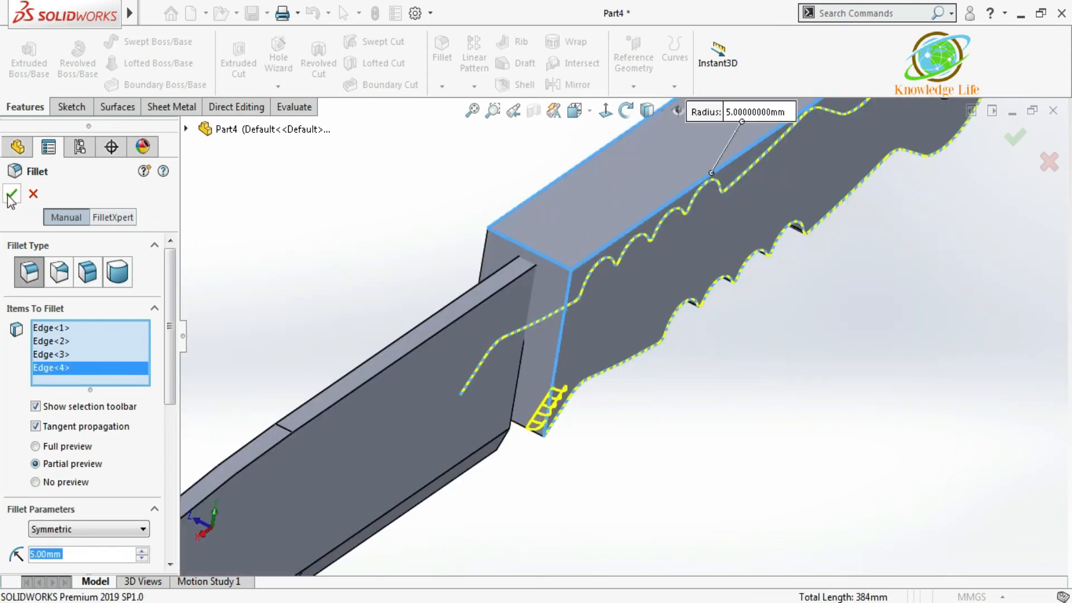
key(Return)
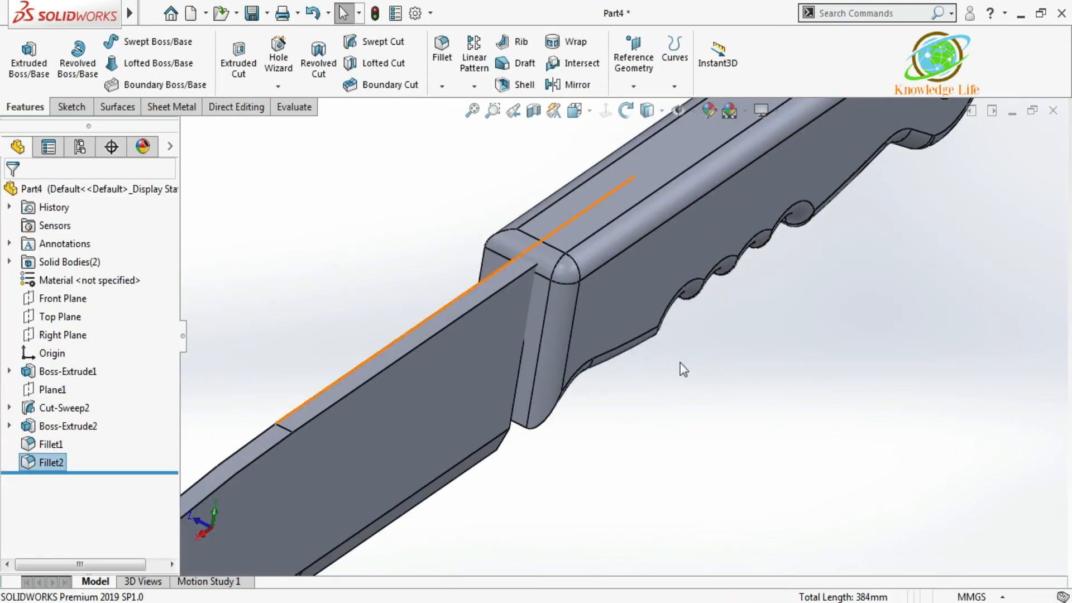
Step: Display the model shaded without edges and examine the filleted handle and its joint with the blade from both sides
scroll(668, 374, up, 5)
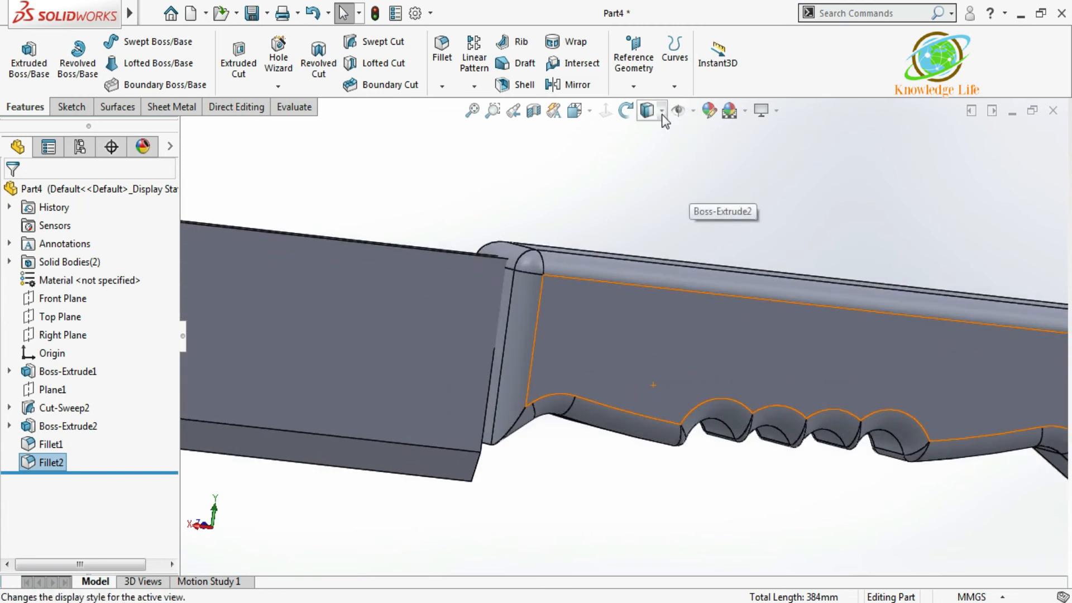
click(648, 157)
mouse_move(687, 220)
middle_down()
mouse_move(664, 128)
mouse_move(681, 63)
middle_up()
middle_drag(619, 265, 493, 356)
scroll(486, 340, down, 5)
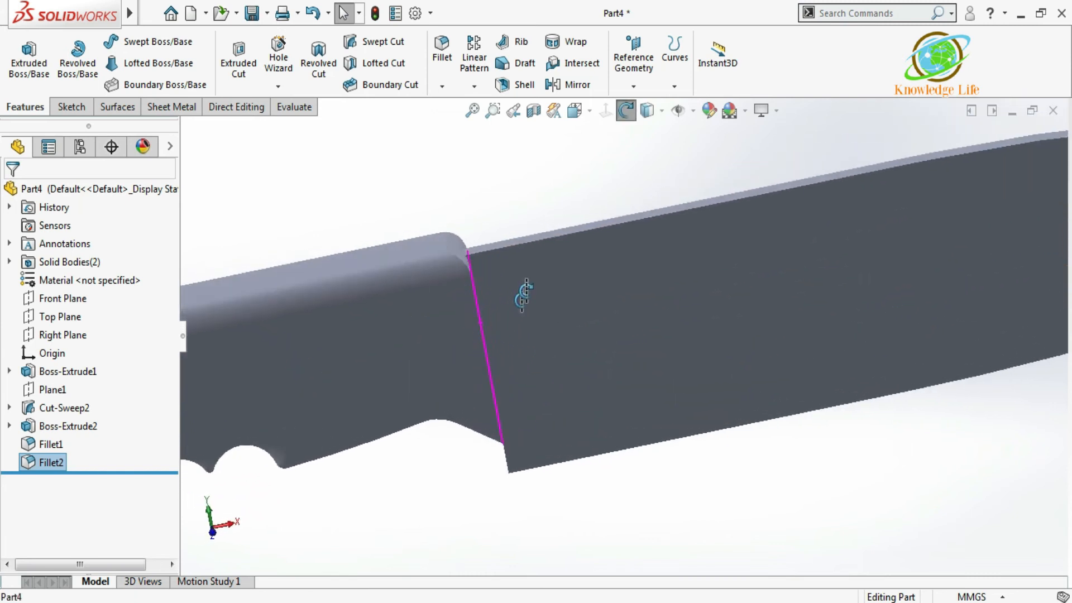
scroll(461, 310, up, 5)
middle_drag(424, 350, 75, 316)
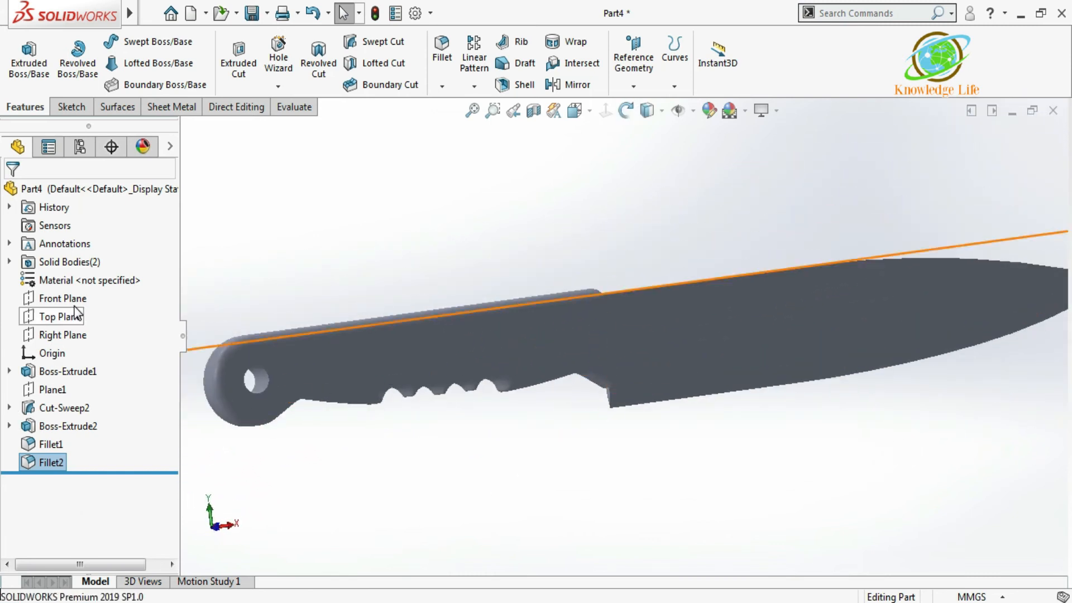
Step: Start a sketch on the Front Plane, viewed face-on with hidden lines visible
click(71, 299)
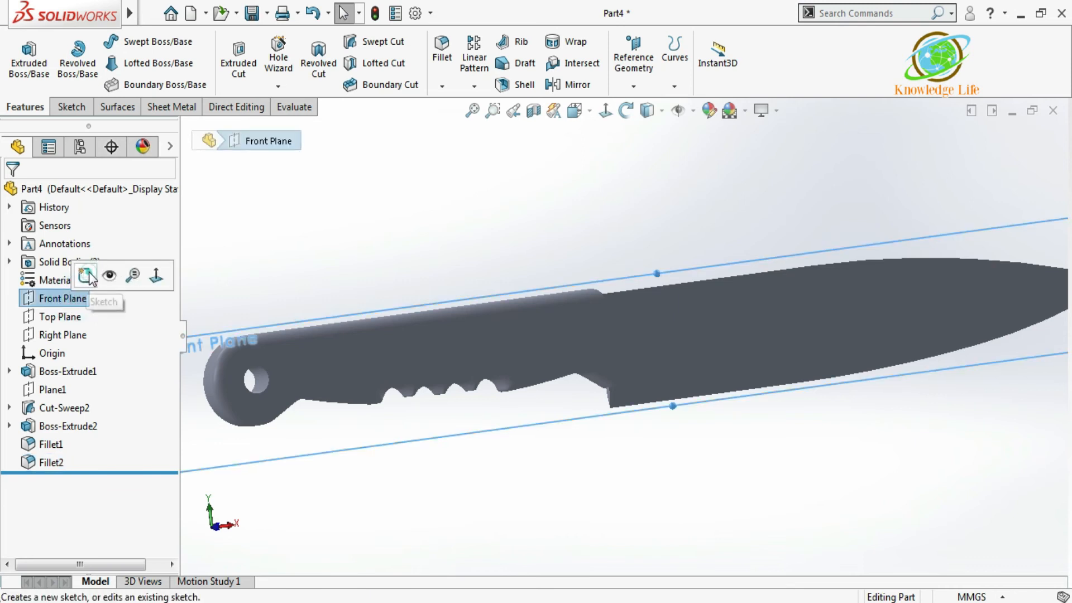
click(88, 275)
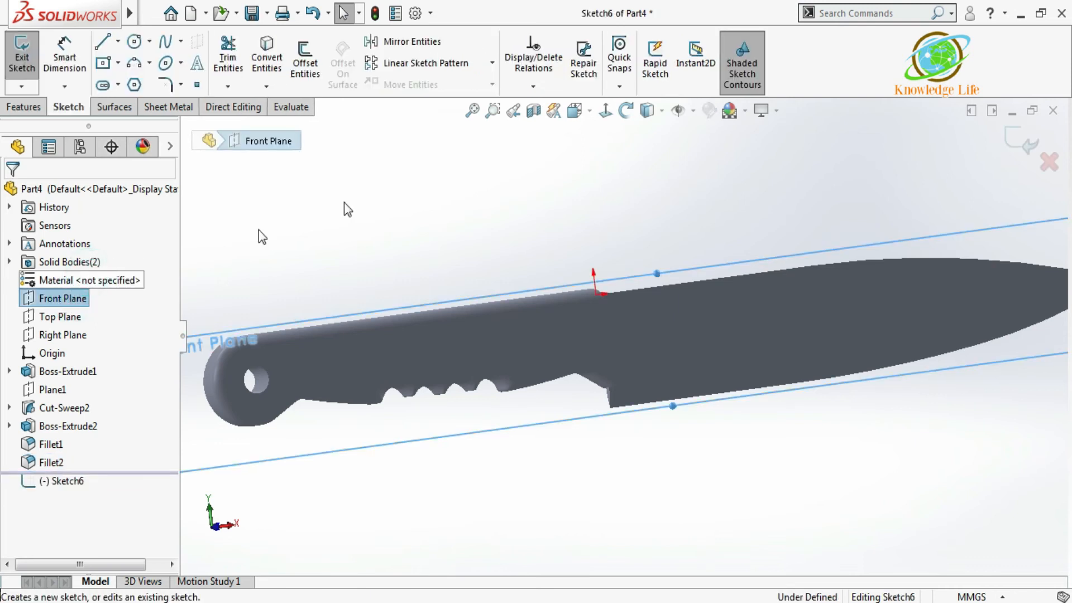
click(661, 110)
click(648, 203)
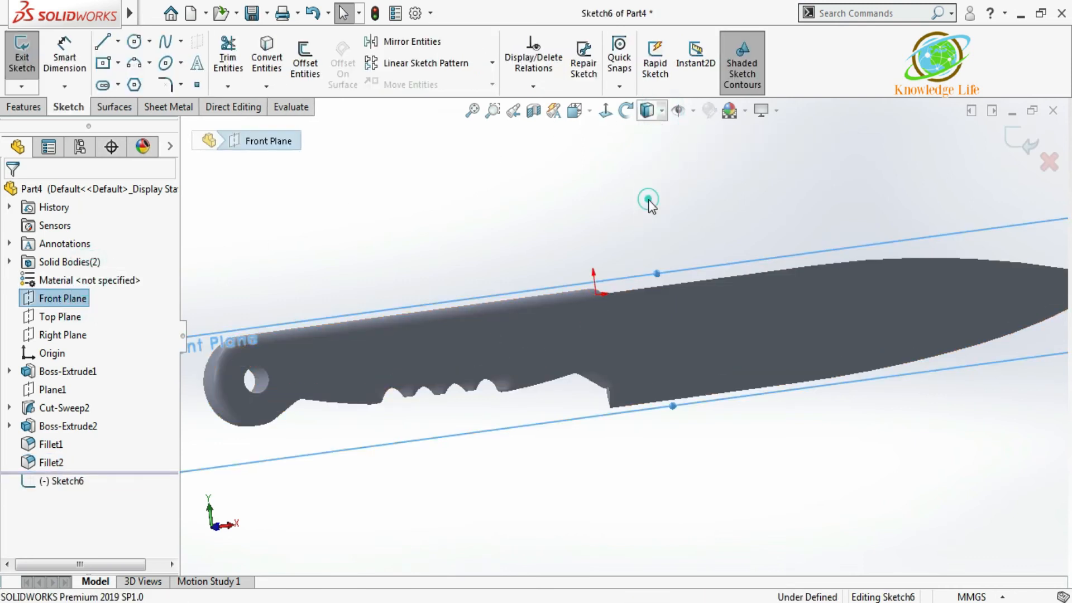
middle_drag(551, 313, 586, 184)
click(605, 111)
Step: Convert the lower and rear edges of the blade tang inside the handle into sketch lines
scroll(558, 329, down, 5)
scroll(595, 304, down, 2)
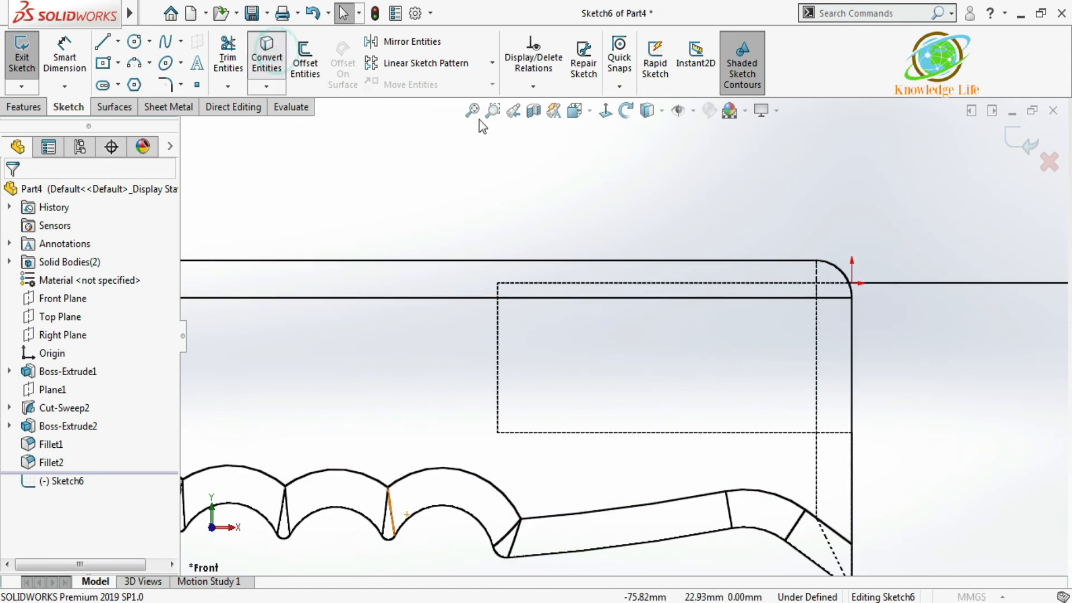
click(679, 432)
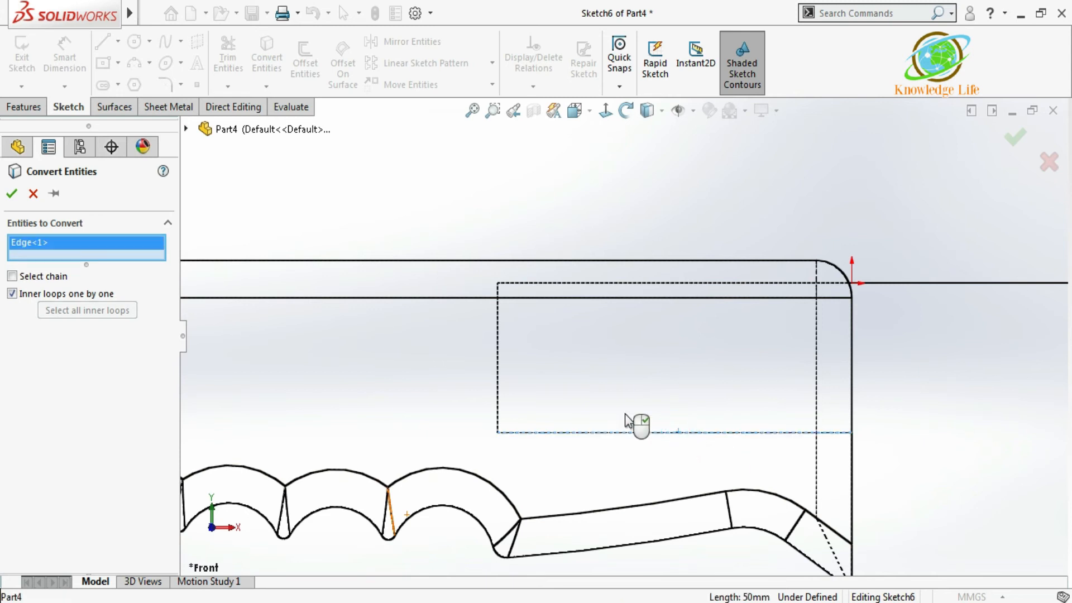
click(497, 383)
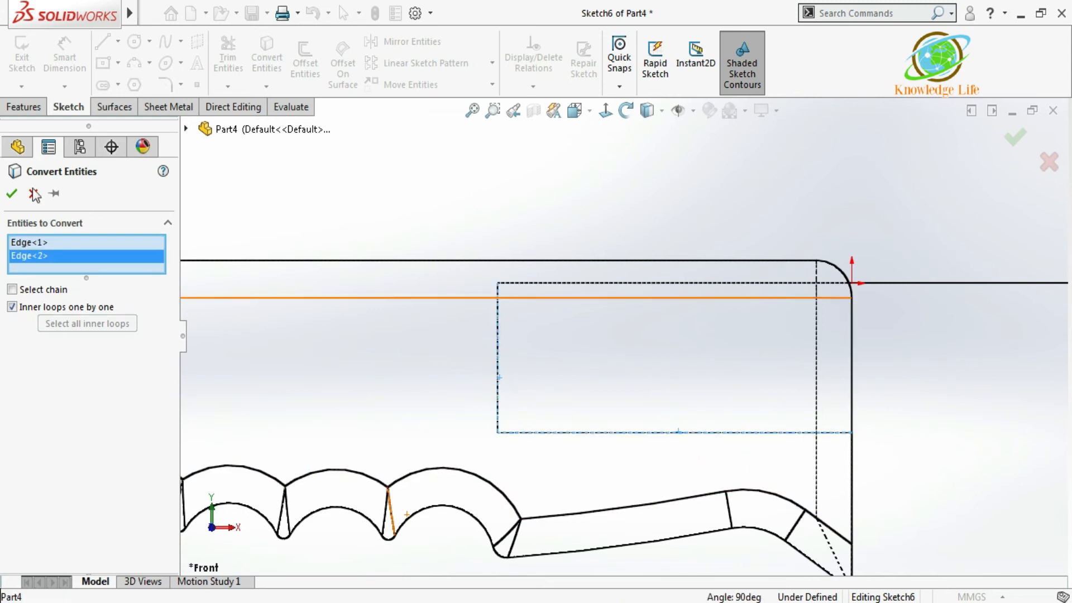
click(11, 194)
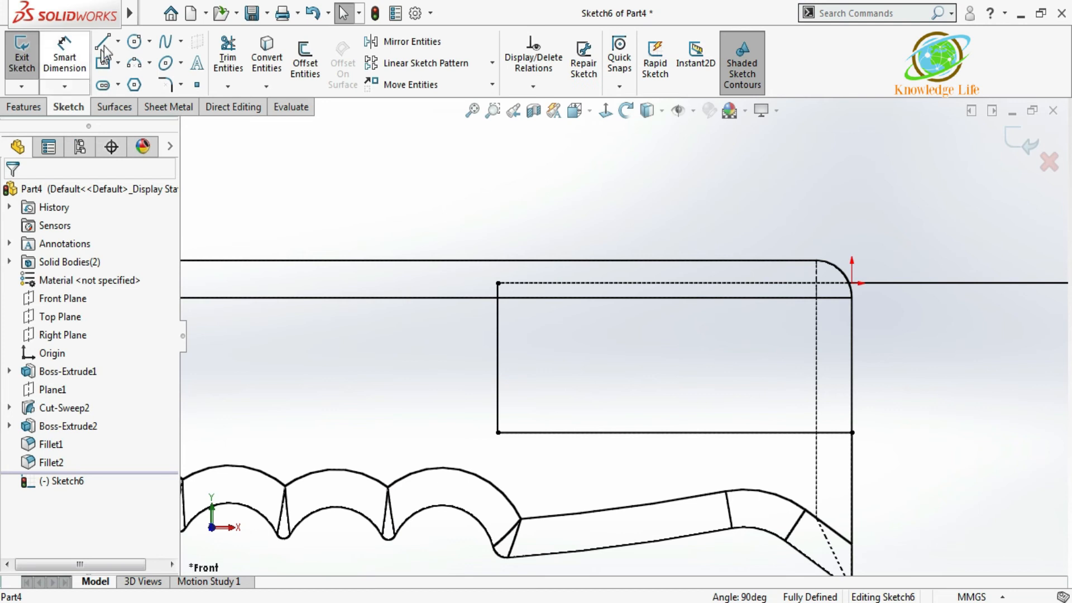
Step: Close the tang rectangle with a horizontal line along its upper edge and a line down to the lower front corner
click(102, 42)
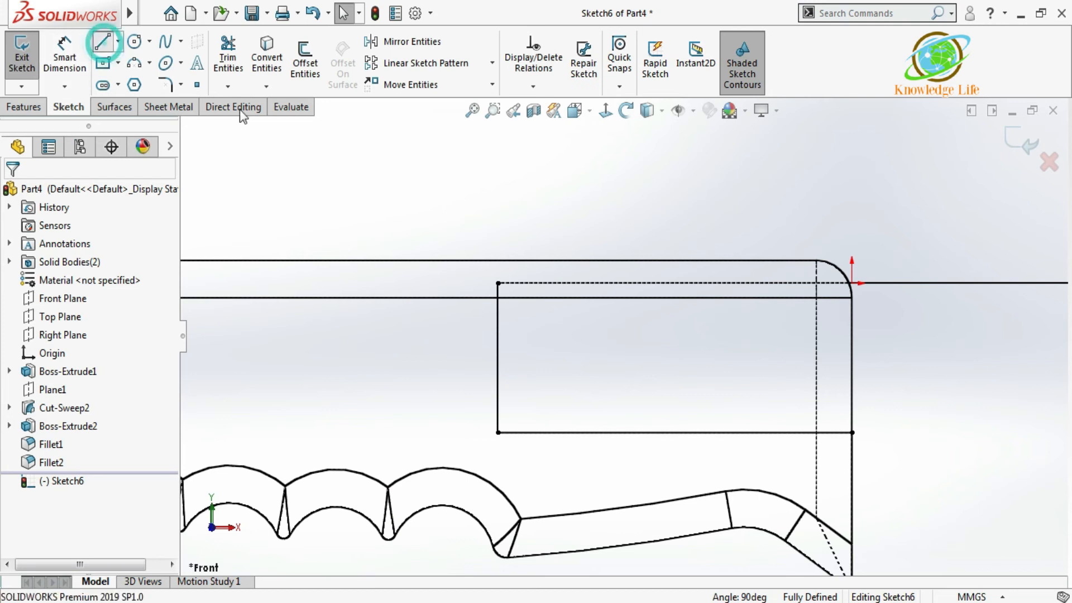
click(497, 284)
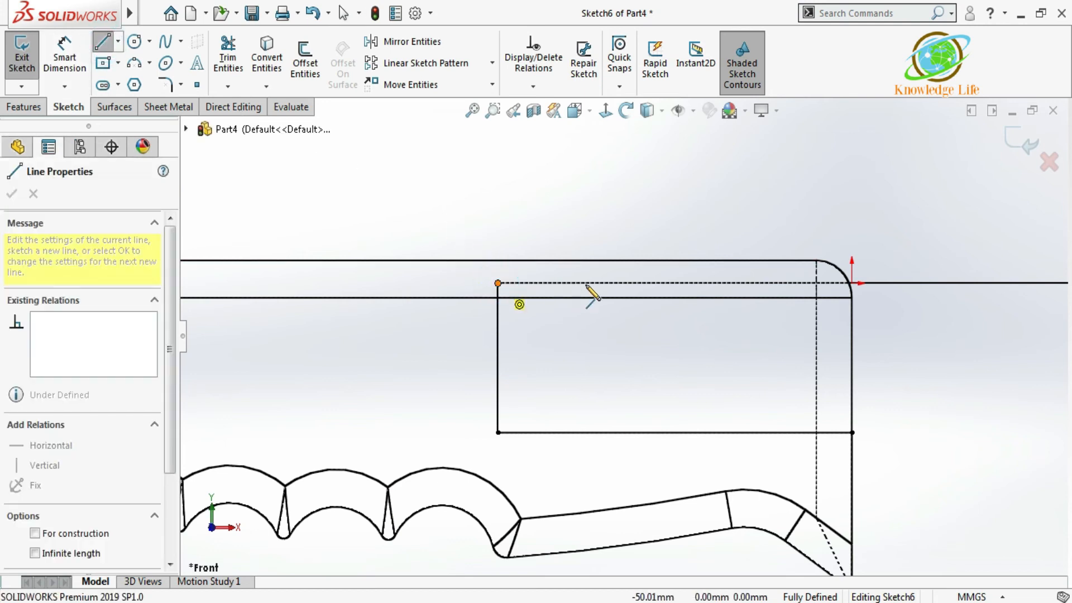
click(862, 284)
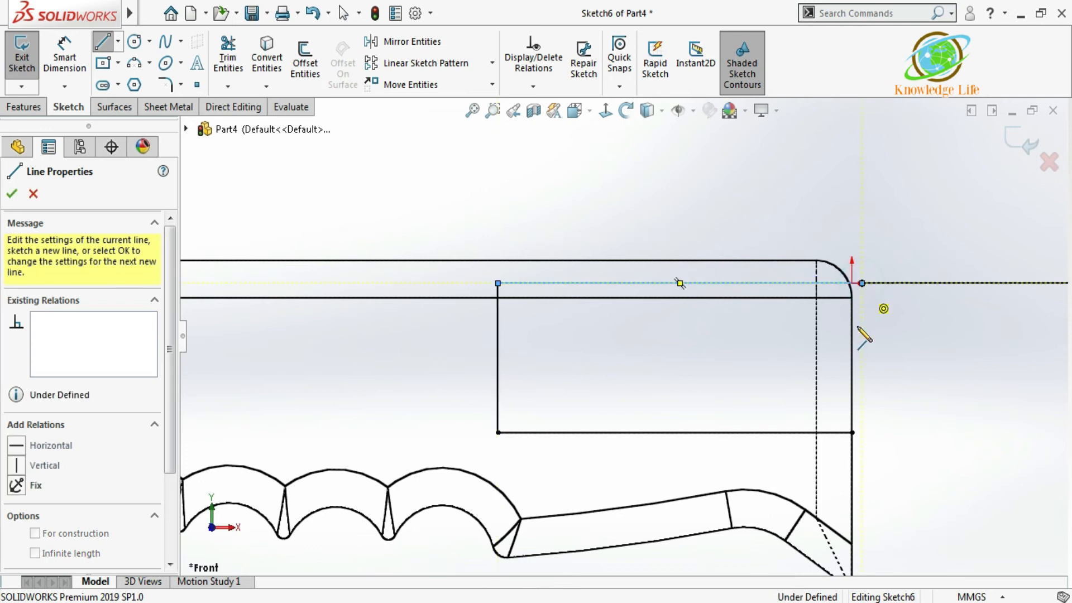
double_click(851, 431)
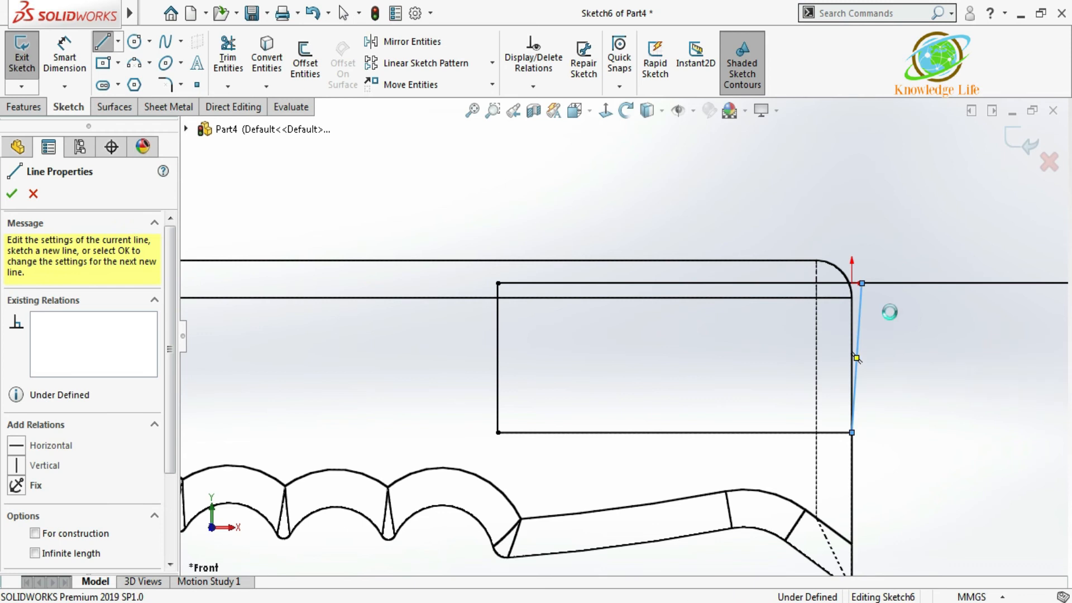
key(Escape)
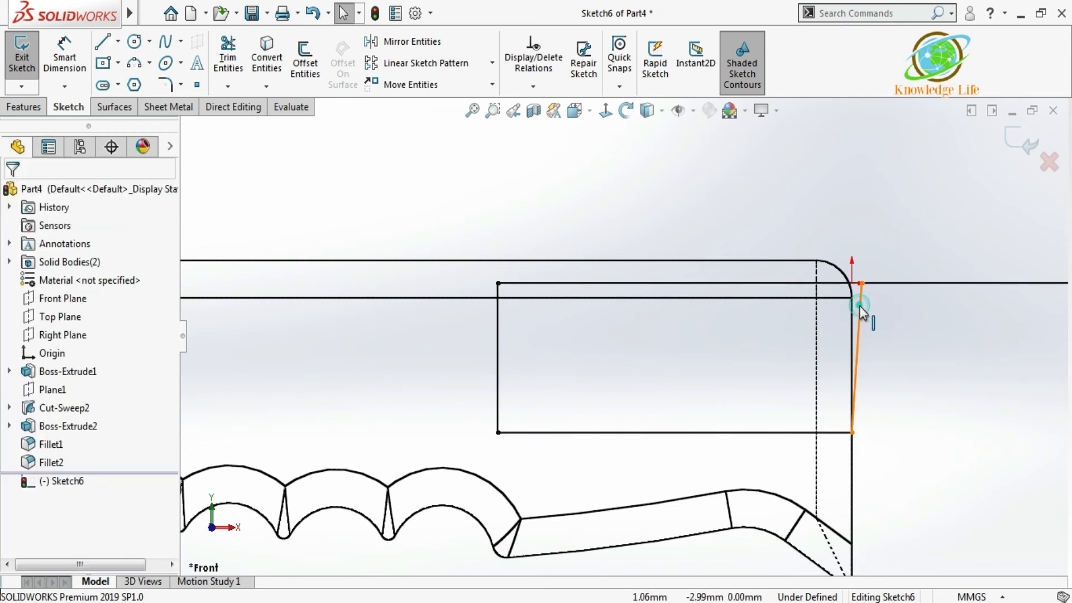
Step: Make the slanted line closing the blade side of the tang rectangle vertical
click(863, 313)
click(887, 233)
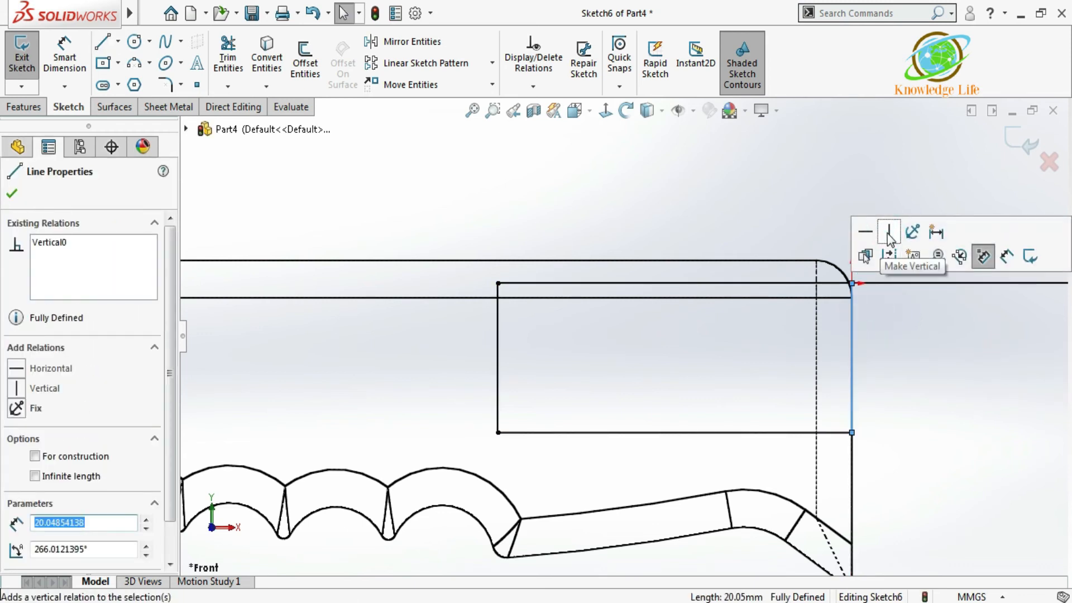
click(815, 183)
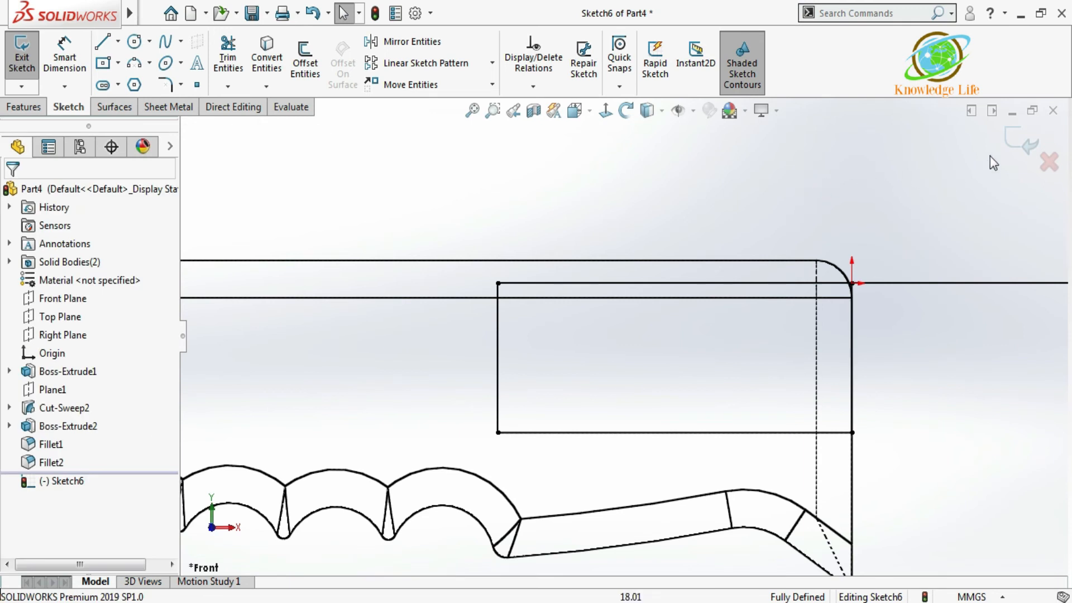
Step: Set the display style to Shaded With Edges and exit the tang rectangle sketch
key(z)
click(660, 110)
click(646, 131)
click(625, 110)
drag(728, 214, 675, 282)
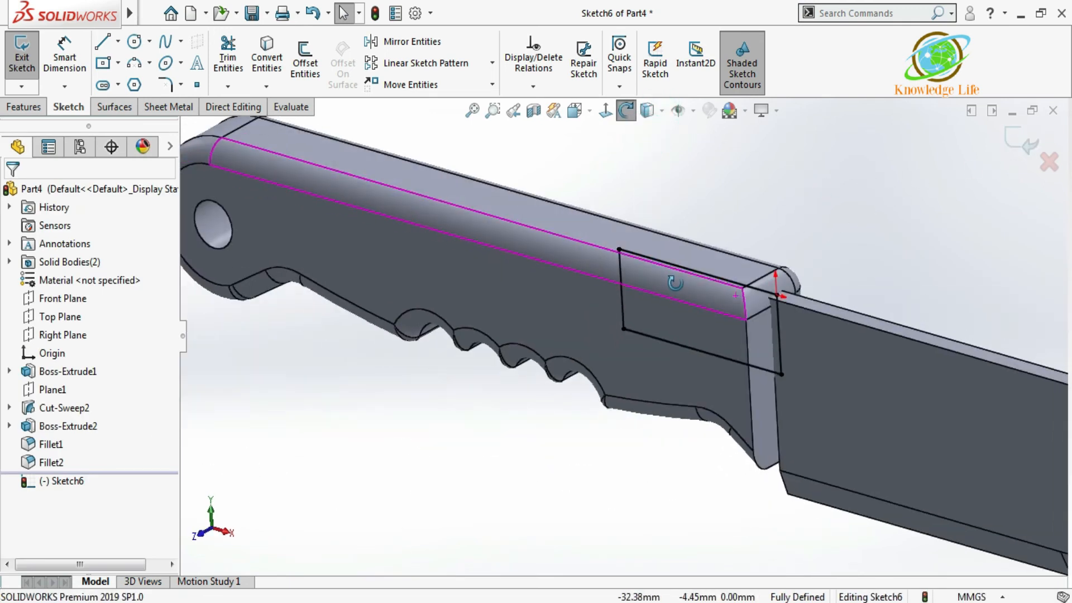
scroll(879, 306, down, 4)
click(1013, 143)
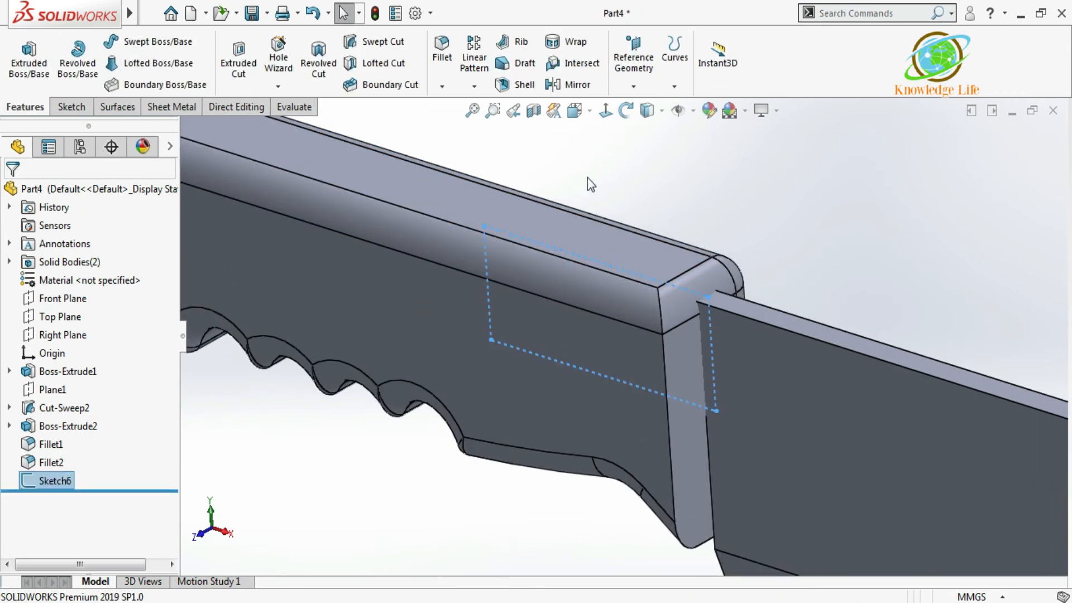
Step: Cut-extrude the tang rectangle 5 mm mid plane to form the blade pocket in the handle
click(243, 58)
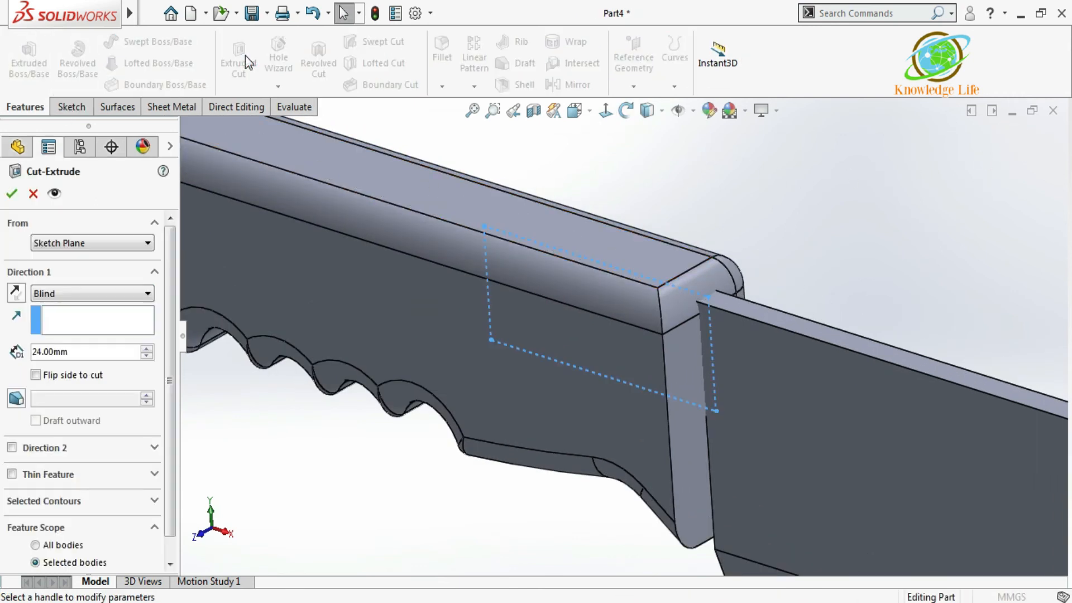
click(56, 294)
click(56, 400)
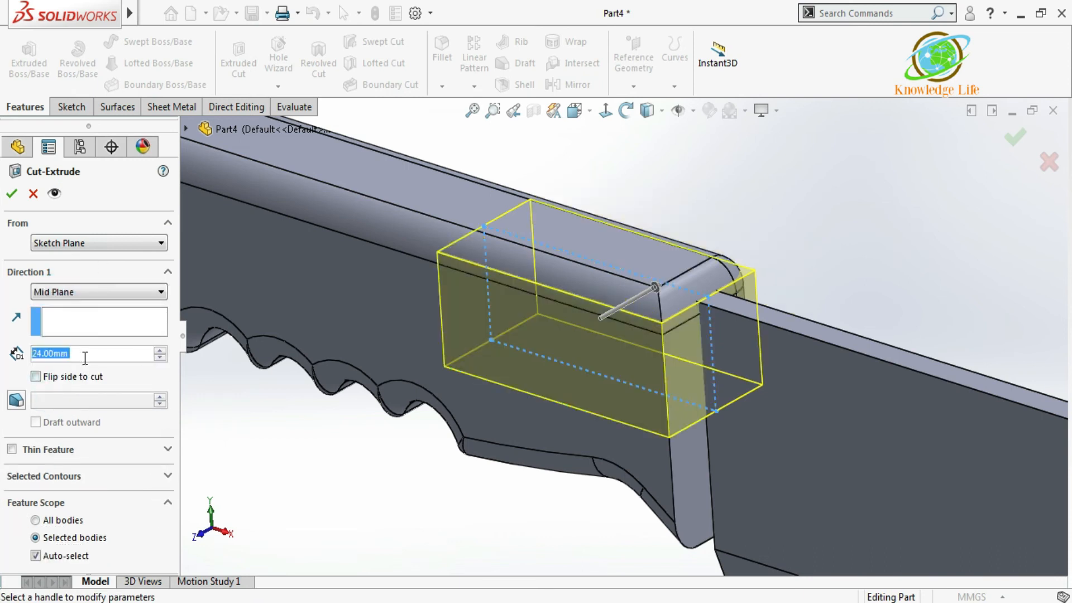
text(5)
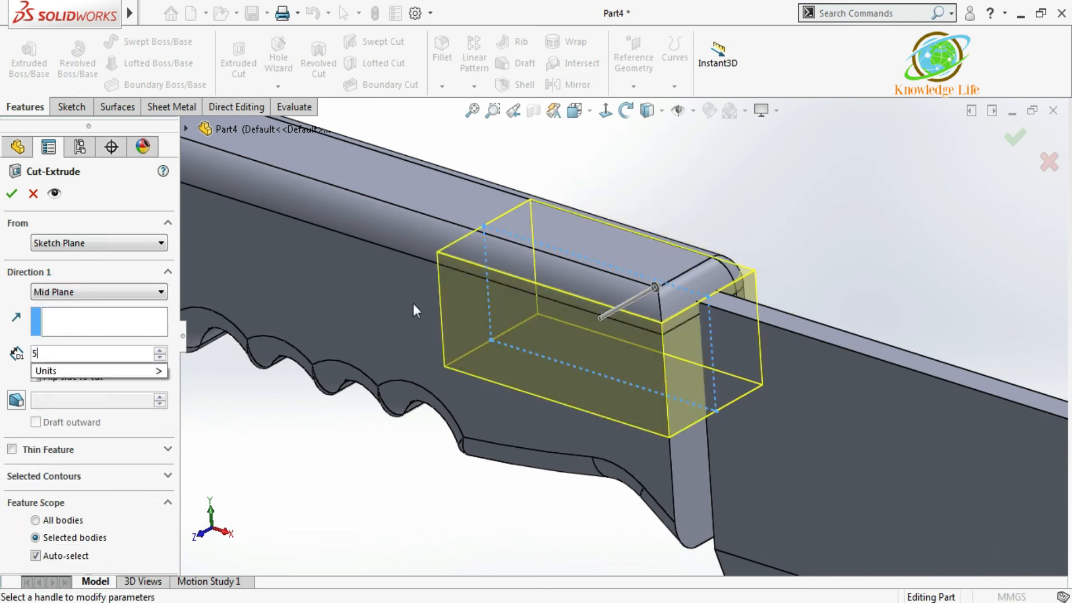
key(Return)
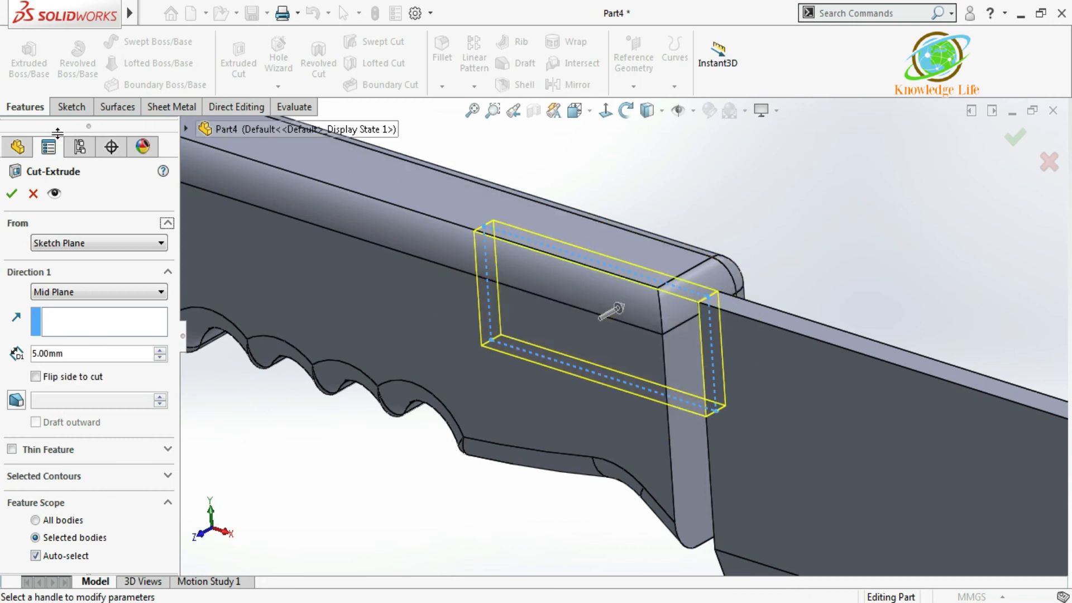
click(12, 195)
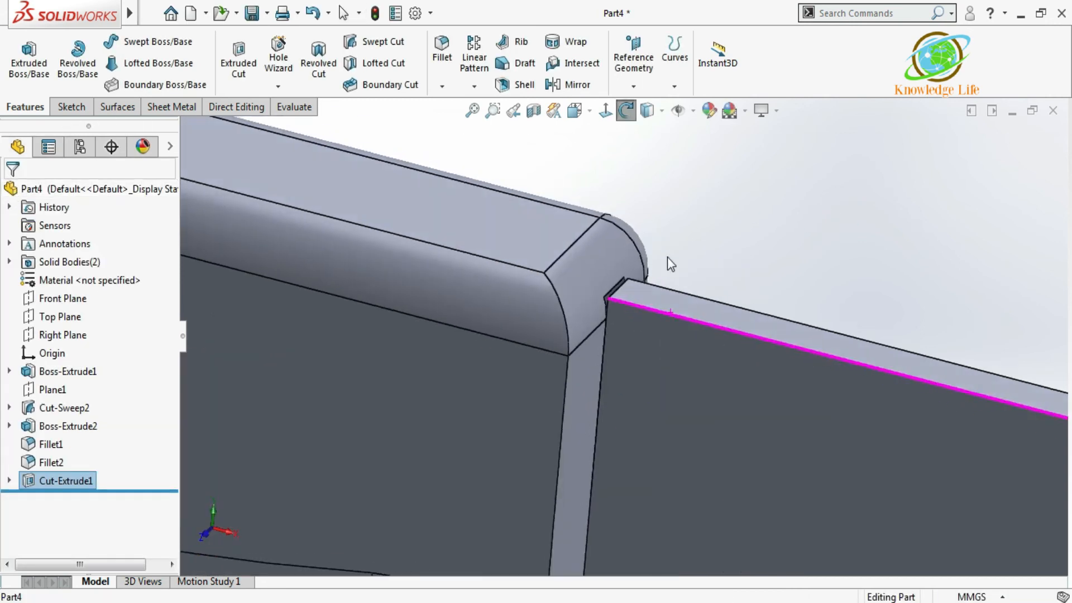
click(692, 246)
Step: Hide the blade body and inspect the tang pocket in the end of the handle
scroll(628, 356, up, 3)
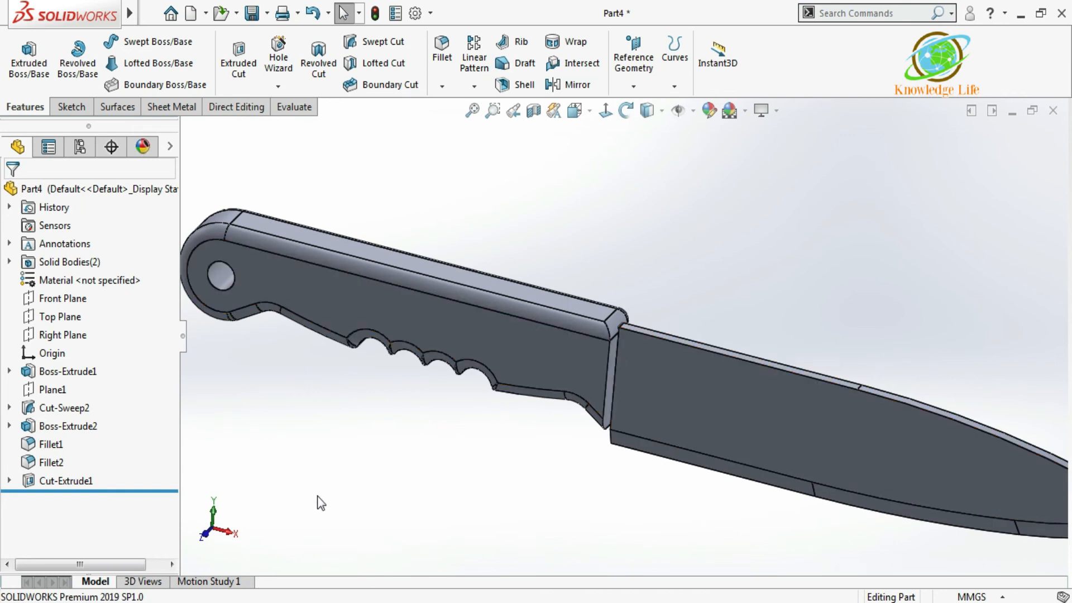
scroll(685, 387, down, 4)
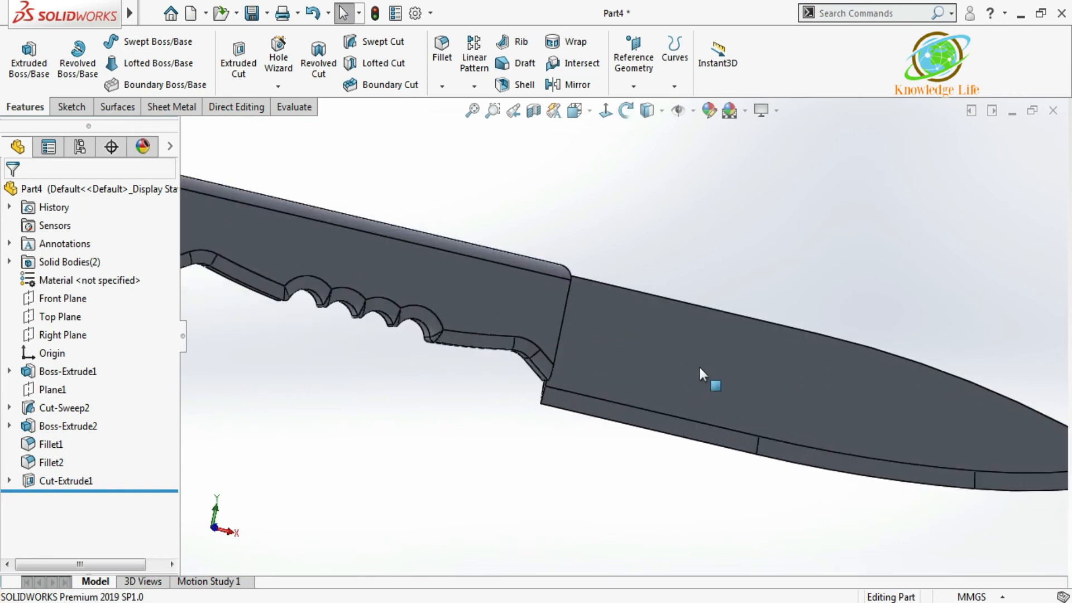
right_click(699, 367)
click(761, 239)
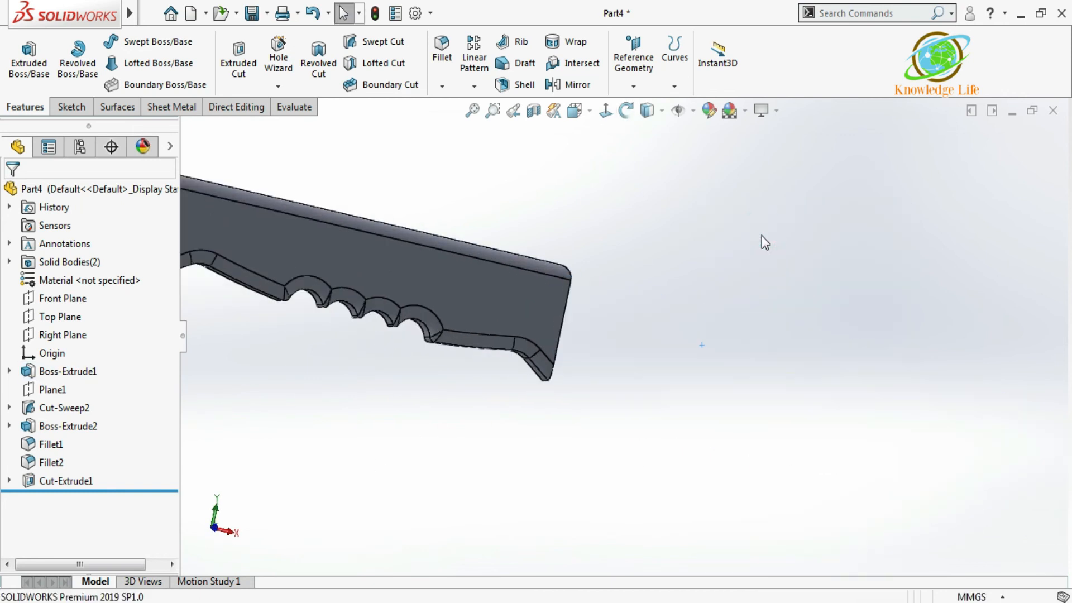
middle_drag(735, 264, 505, 256)
scroll(77, 394, down, 2)
scroll(255, 252, down, 1)
scroll(384, 300, down, 5)
middle_drag(414, 309, 518, 370)
scroll(390, 388, up, 3)
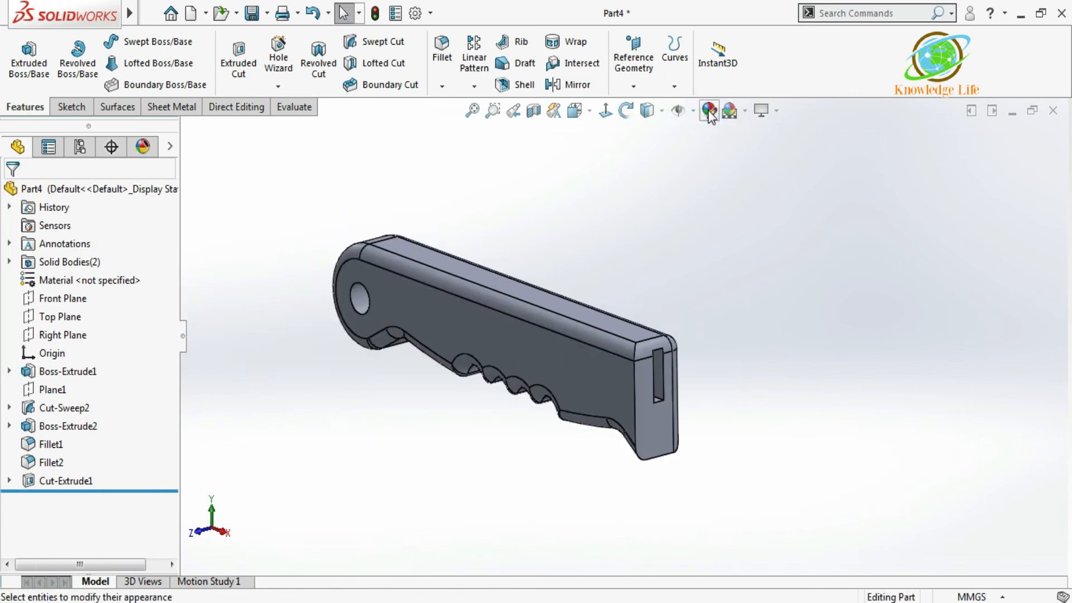
Step: Apply the black high gloss plastic appearance from the plastic > high gloss folder to the whole part
click(709, 111)
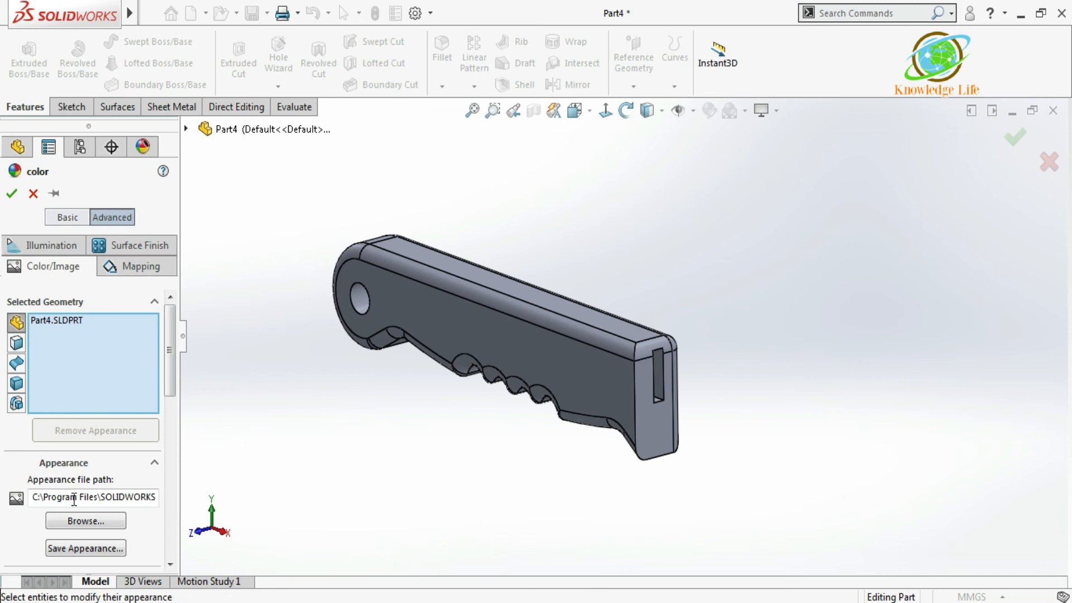
click(80, 519)
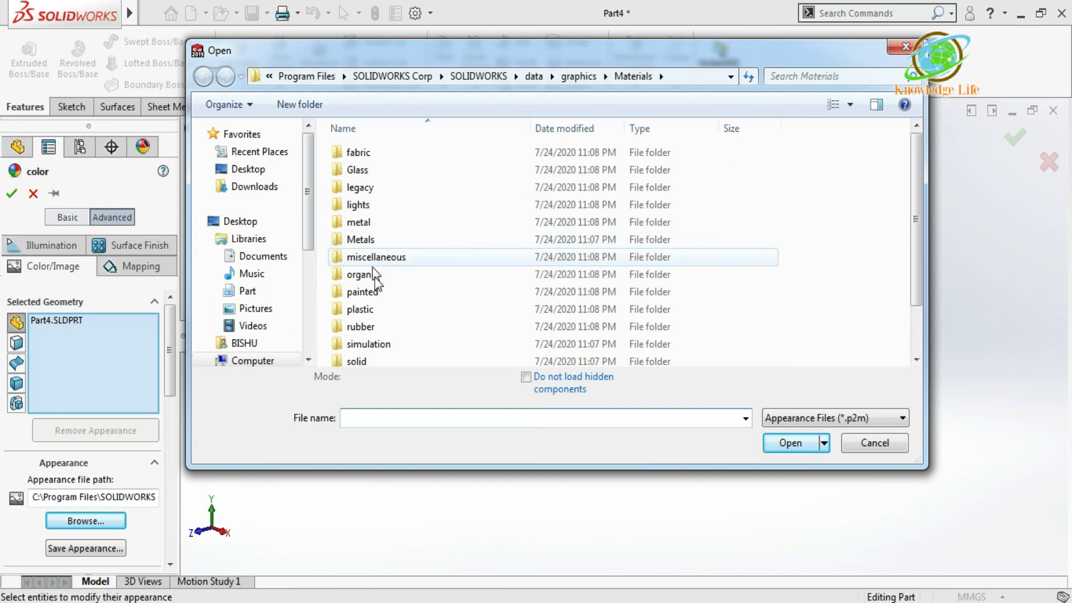
double_click(369, 312)
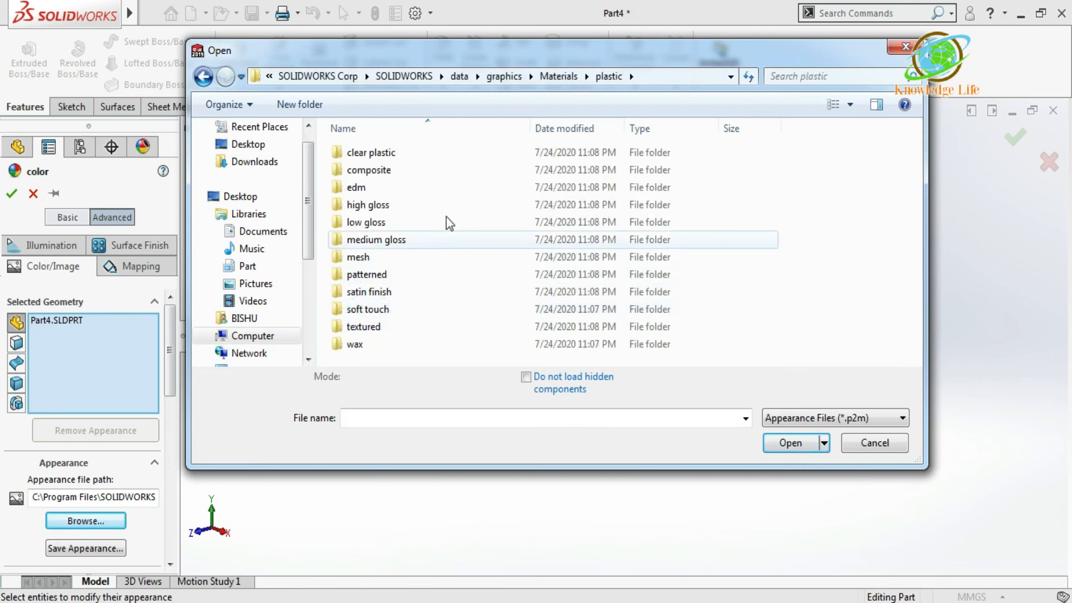
double_click(368, 205)
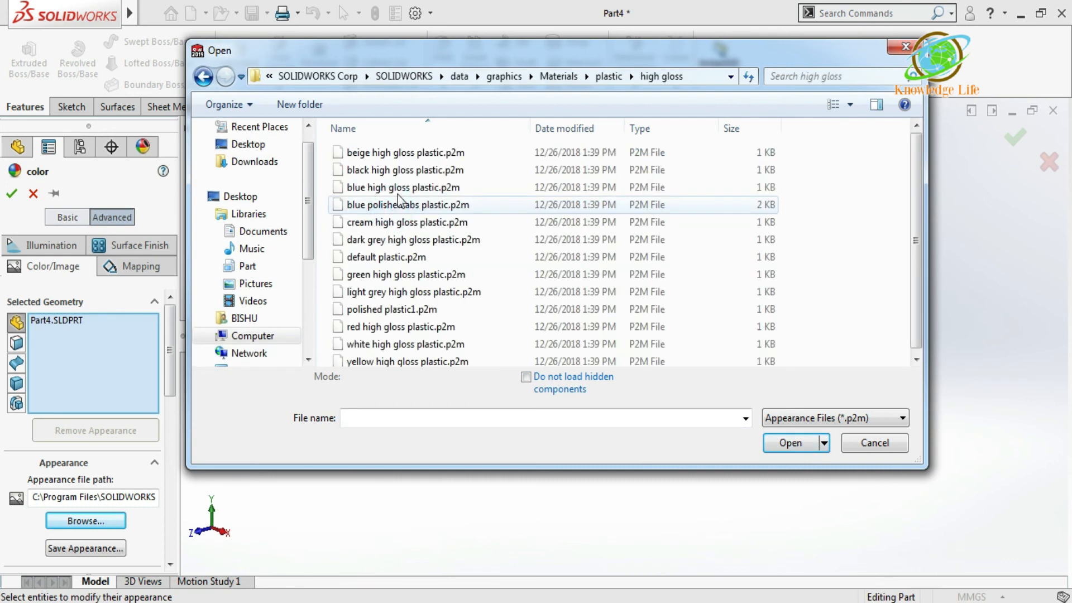
click(394, 170)
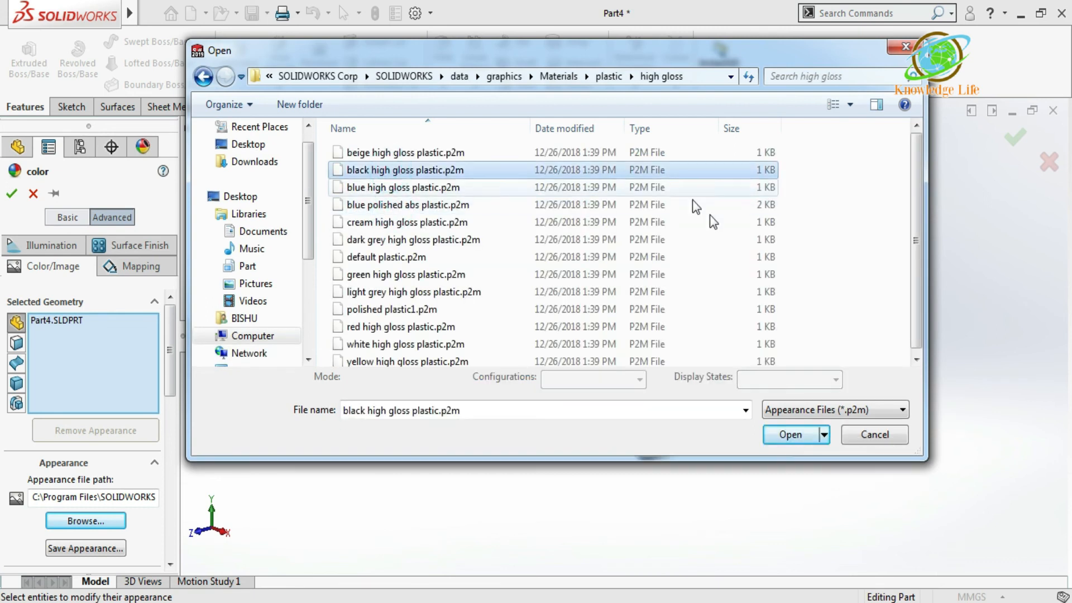
click(780, 439)
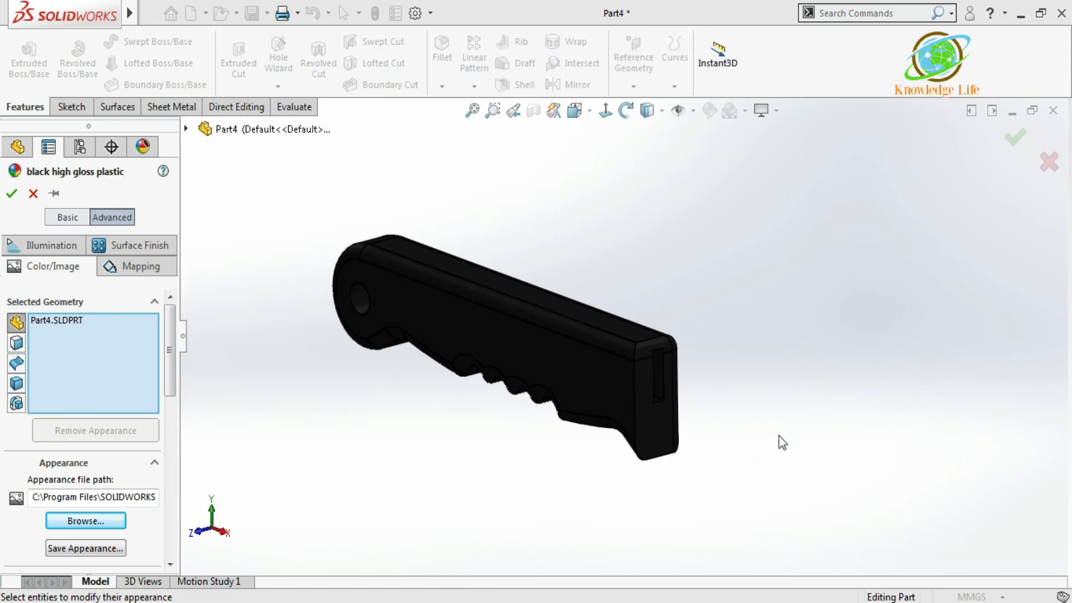
click(11, 195)
middle_drag(642, 290, 553, 327)
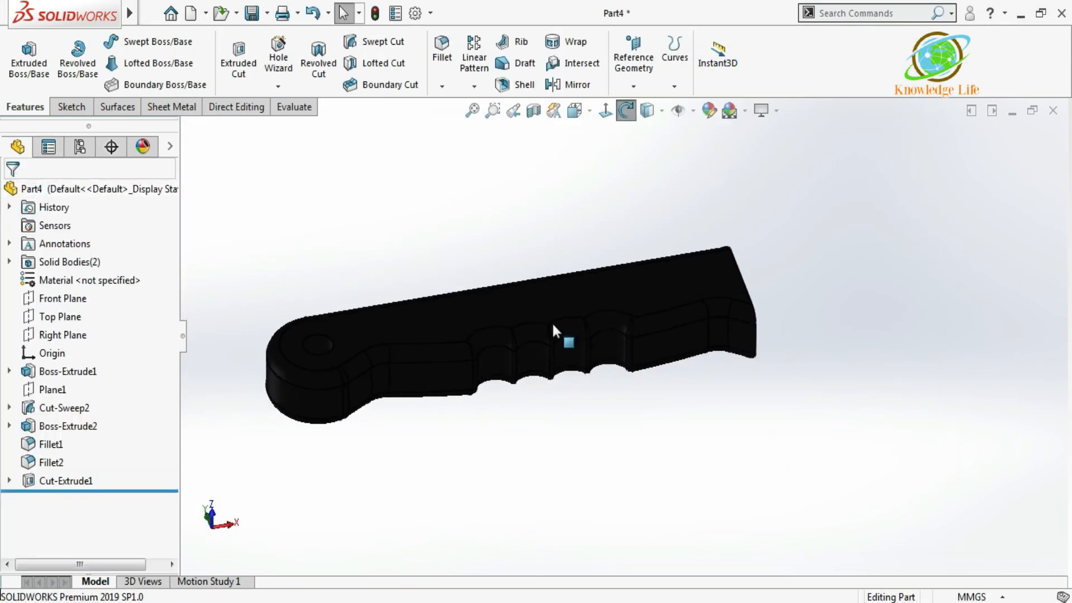
Step: Set the background scene to Plain White
scroll(552, 329, down, 6)
click(746, 110)
click(774, 47)
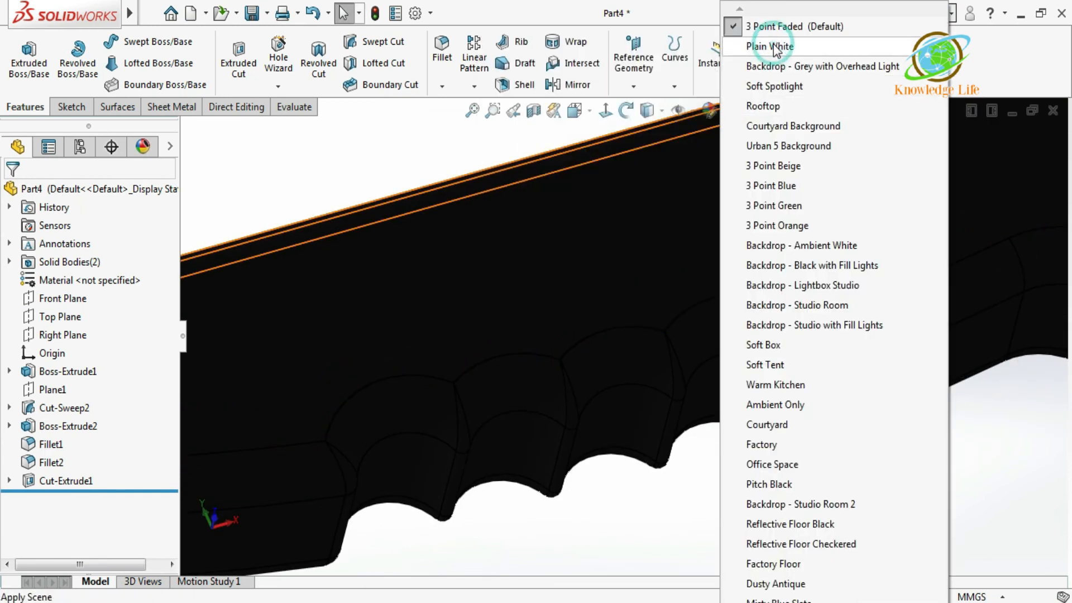
Step: Show the hidden blade body, listed as Cut-Extrude1[1] among the solid bodies
scroll(672, 313, up, 8)
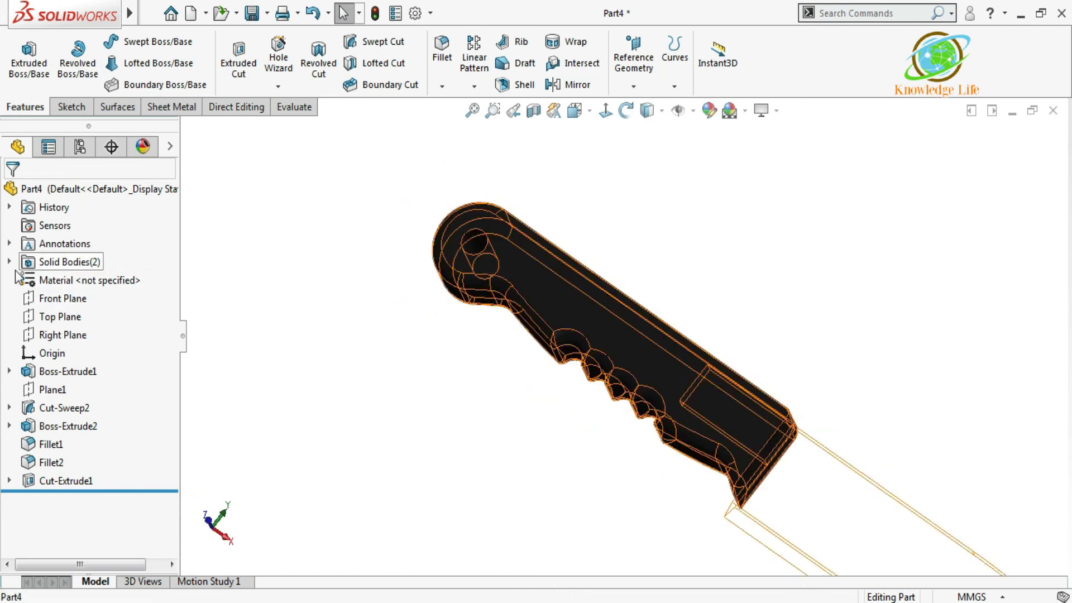
click(9, 262)
right_click(92, 280)
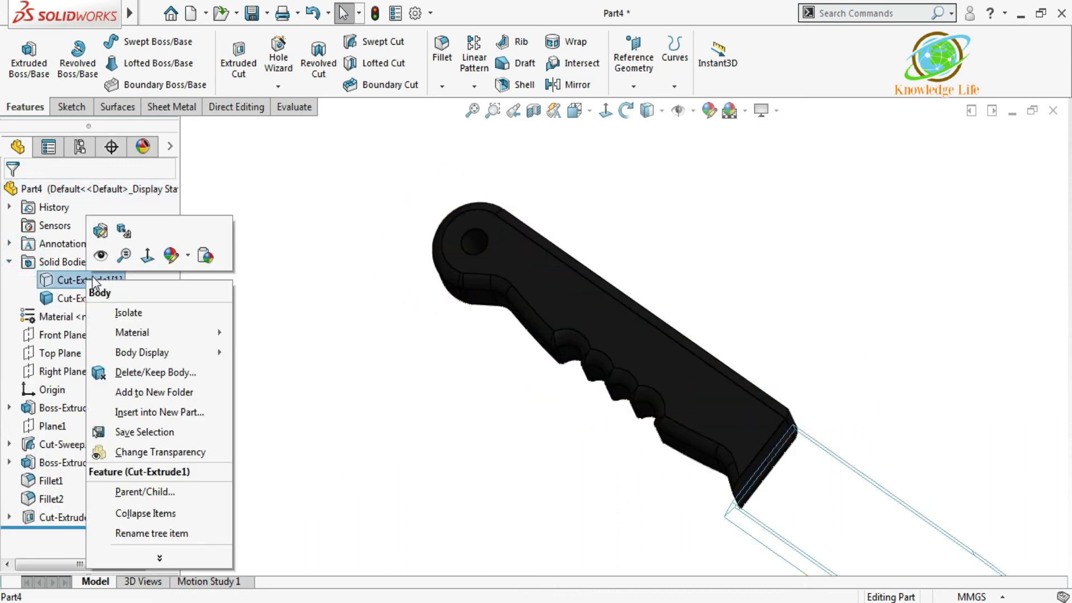
click(102, 255)
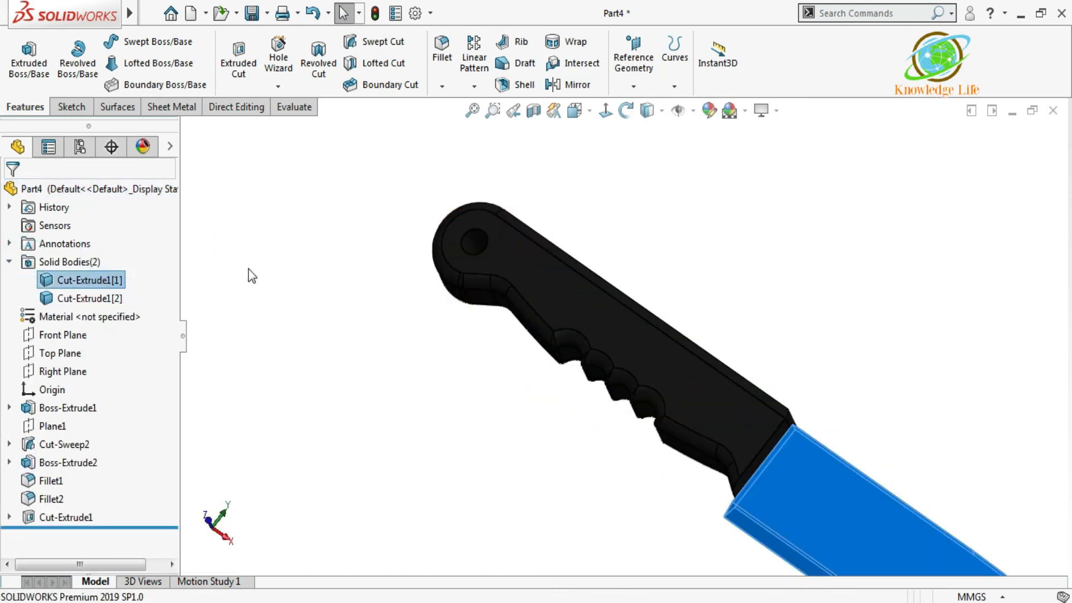
scroll(250, 274, up, 3)
click(277, 347)
Step: Apply the satin finish stainless steel appearance from the metal > steel folder to the blade body only
click(92, 281)
scroll(447, 234, up, 3)
click(707, 122)
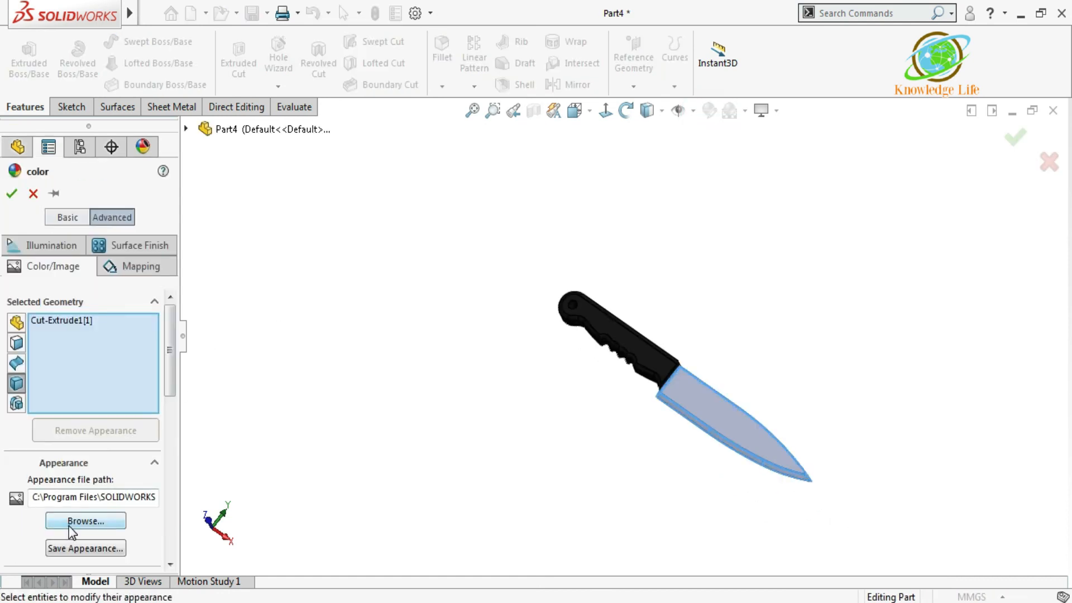
click(69, 525)
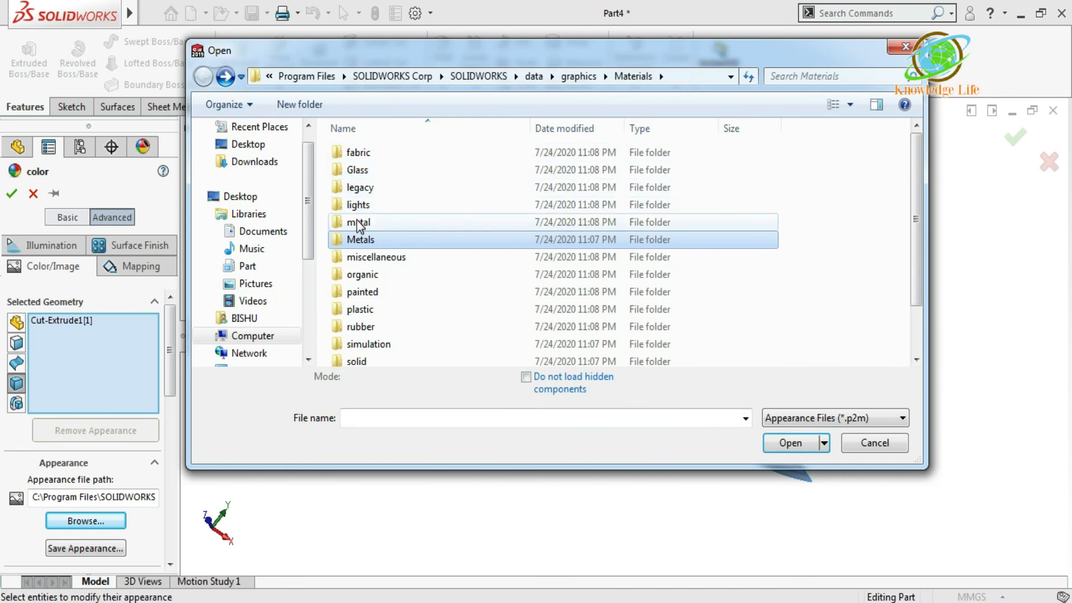
double_click(358, 223)
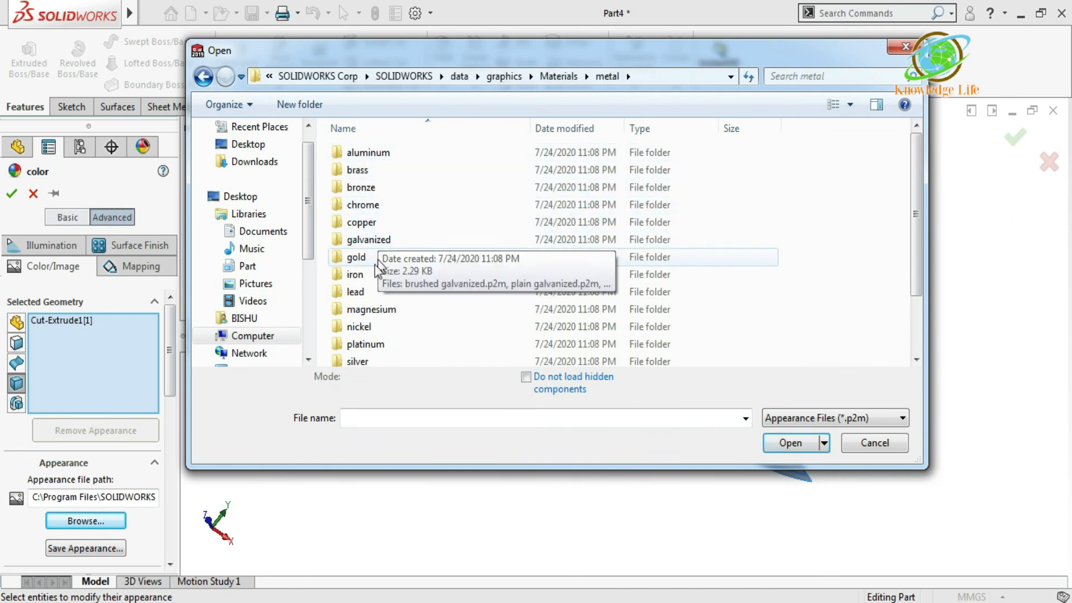
scroll(390, 342, down, 2)
double_click(376, 306)
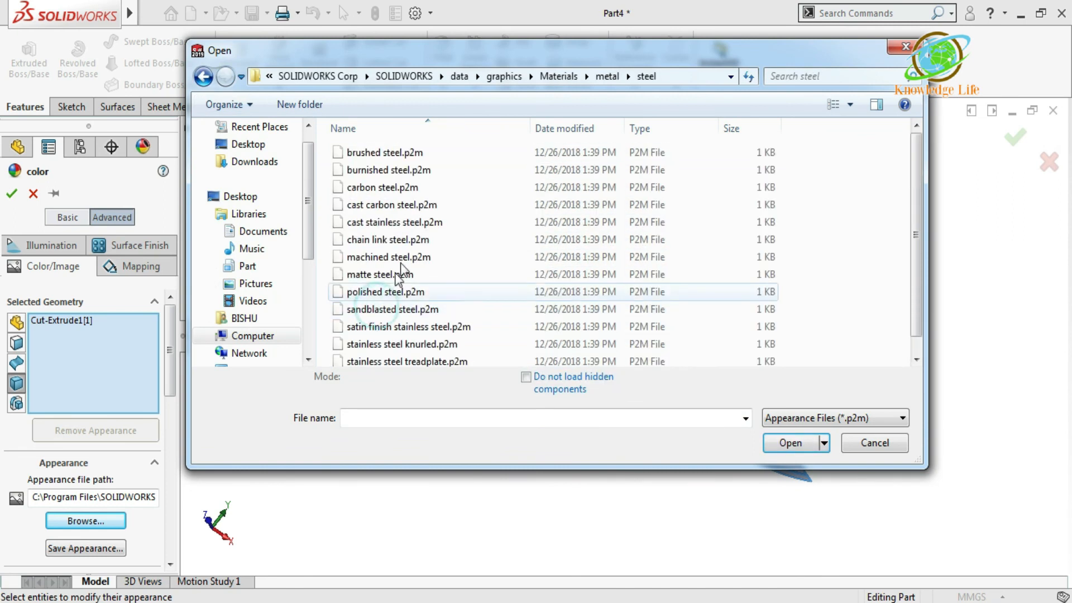
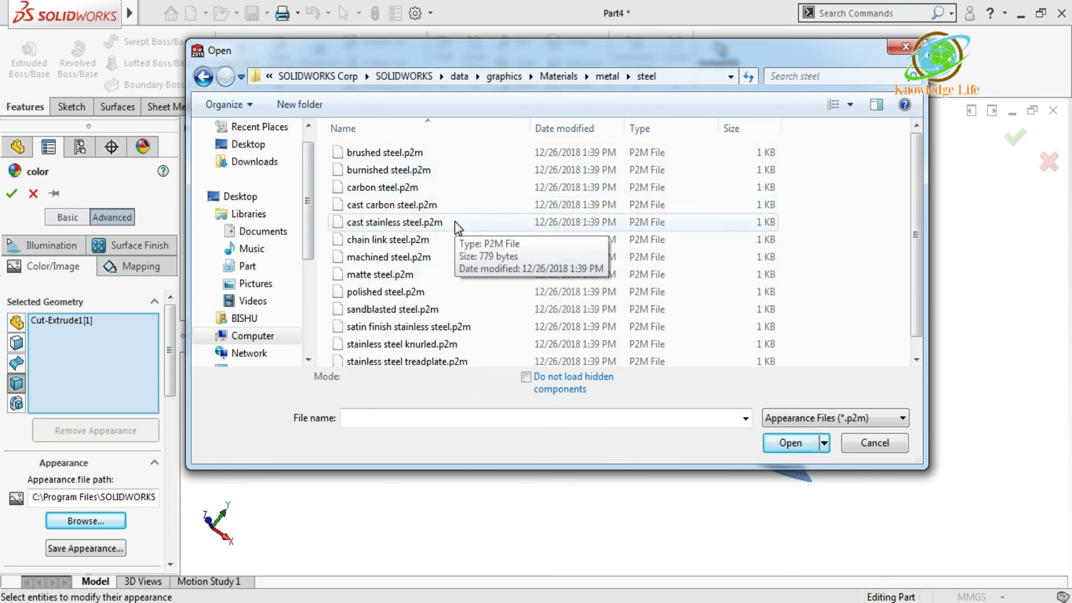
click(458, 329)
click(800, 436)
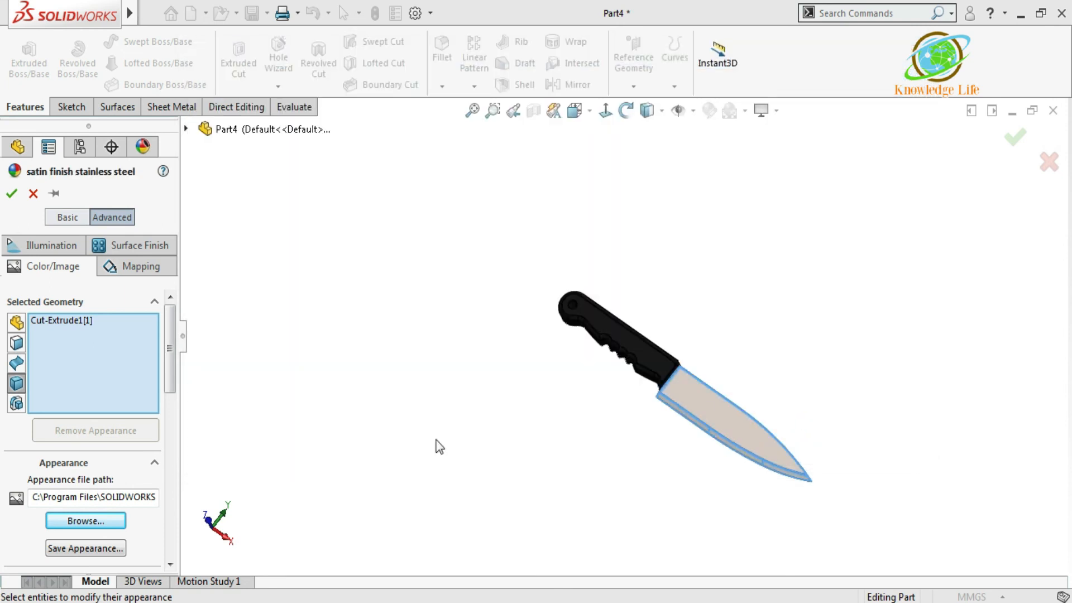
click(12, 194)
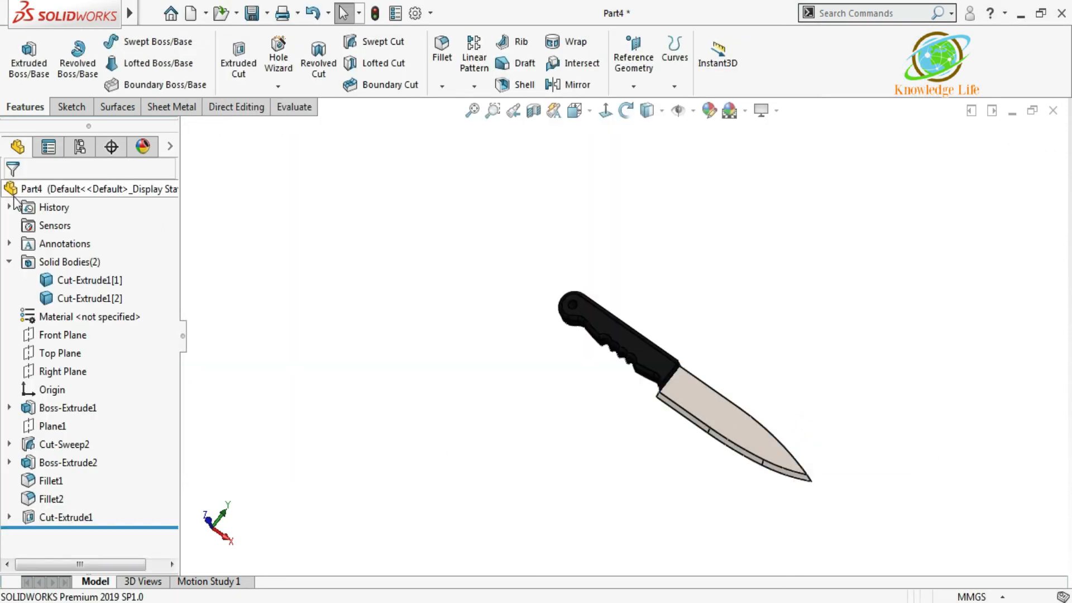
Step: Set the display style to Shaded without edges and face the knife's flat side
middle_drag(646, 226, 647, 289)
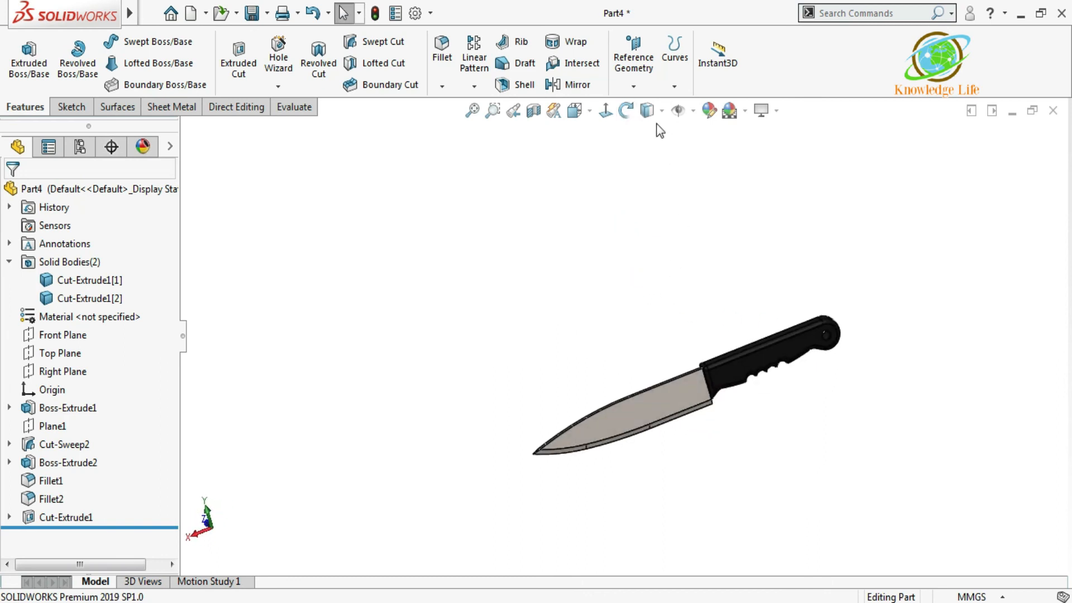
scroll(689, 394, down, 4)
middle_drag(709, 370, 741, 448)
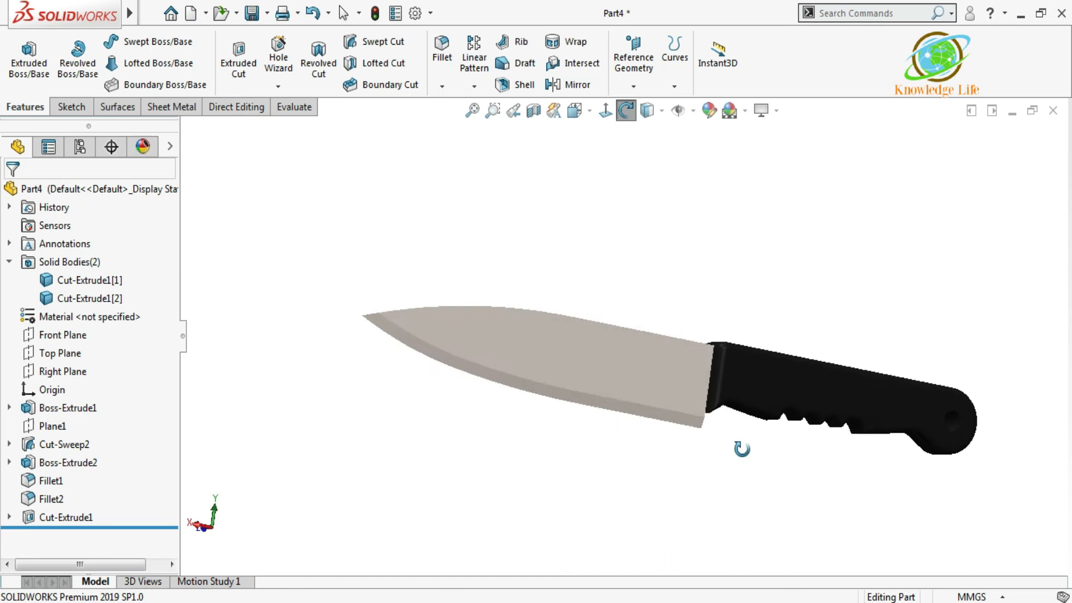
key(ctrl+1)
key(Escape)
Step: Start a sketch on the handle's flat side face and draw a horizontal construction line above the finger grooves
click(731, 303)
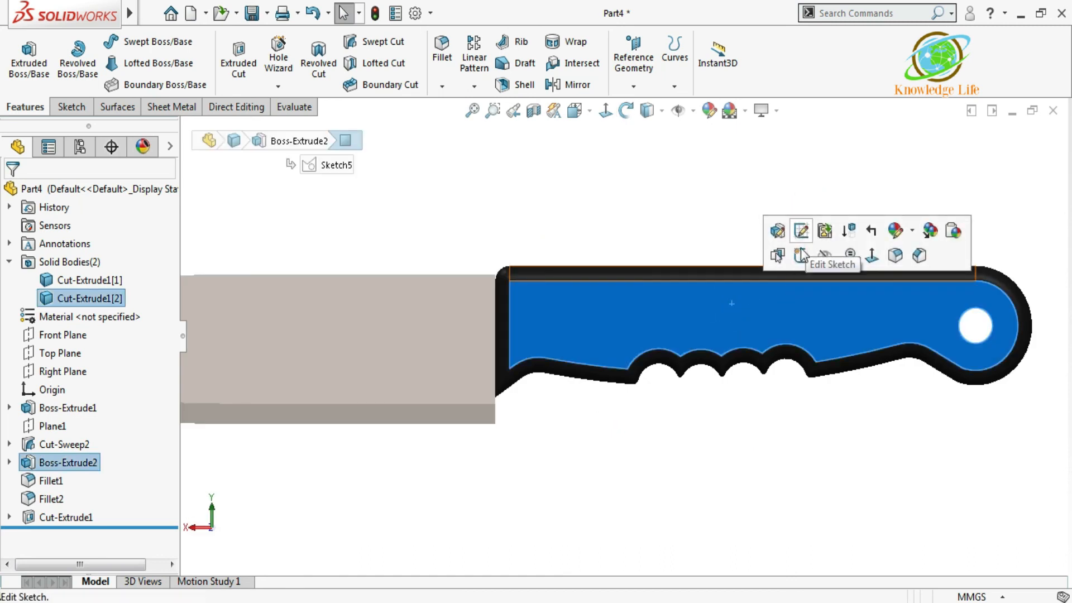
click(799, 255)
click(739, 223)
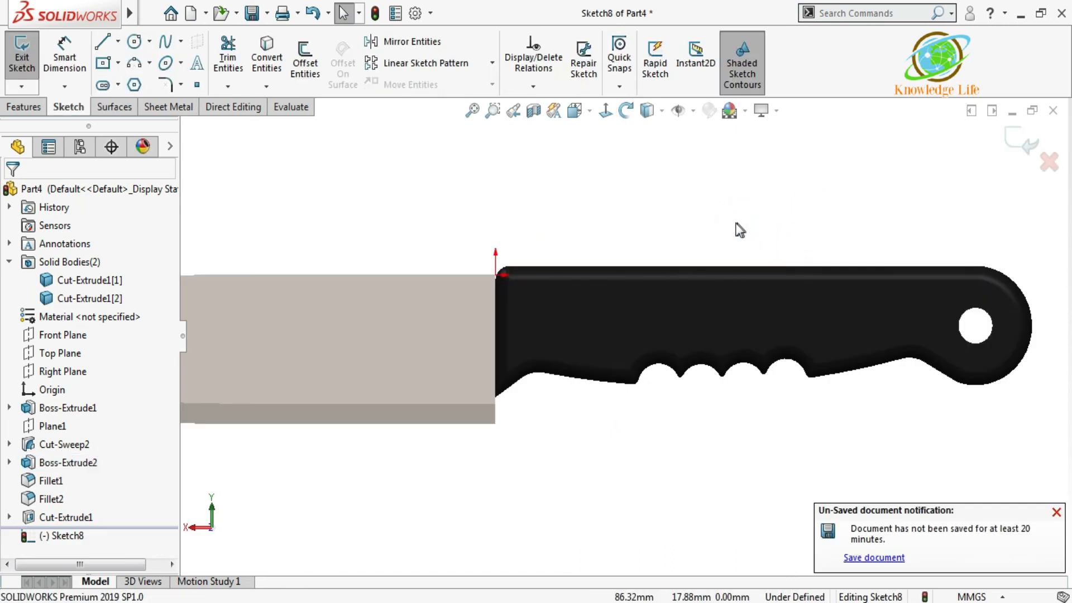
click(117, 42)
click(124, 80)
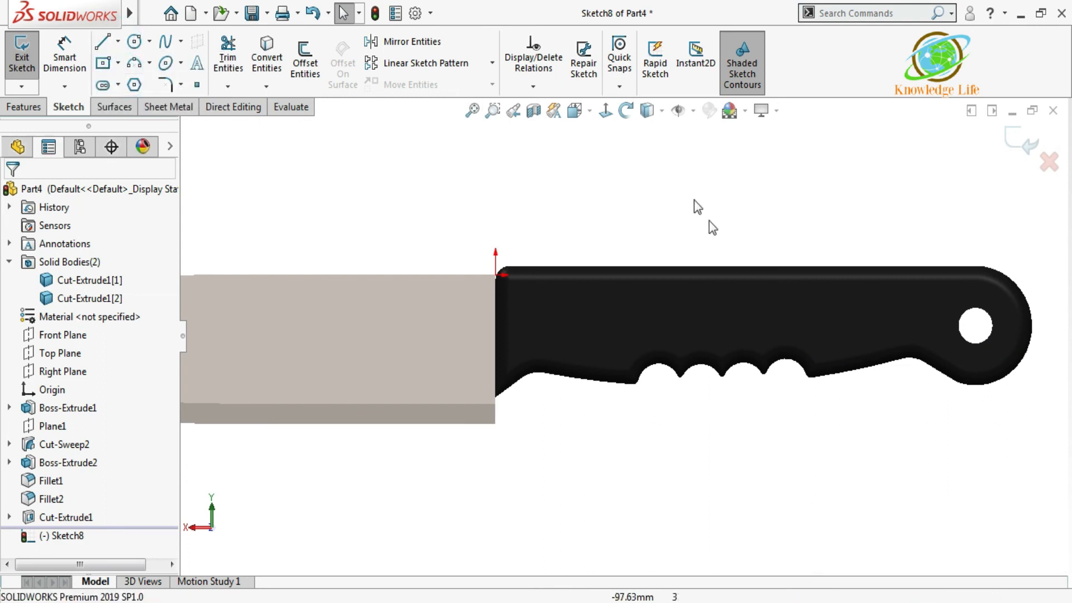
click(622, 314)
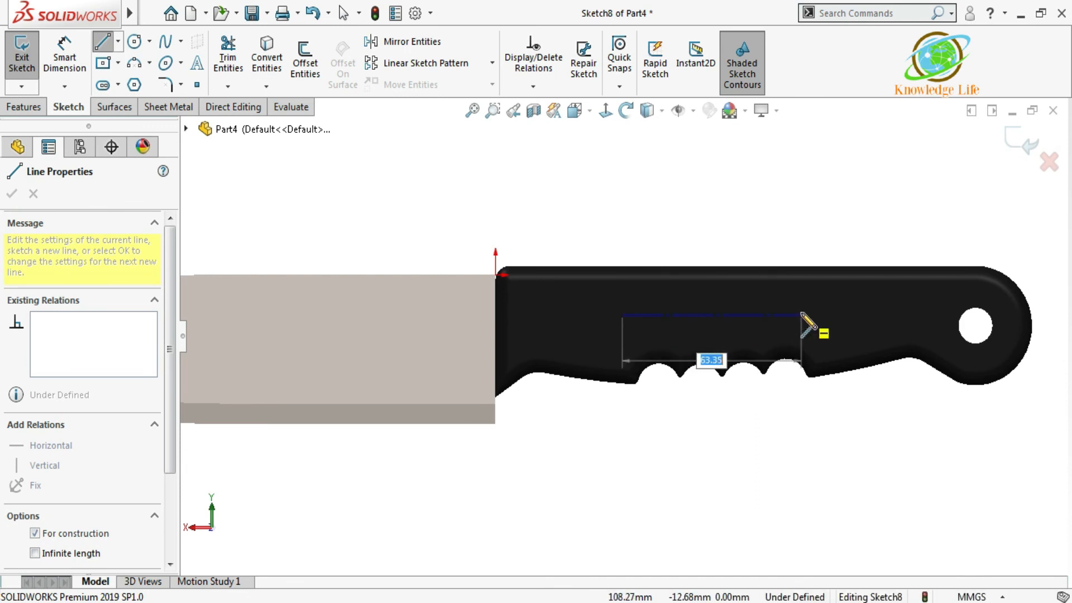
click(860, 315)
key(Escape)
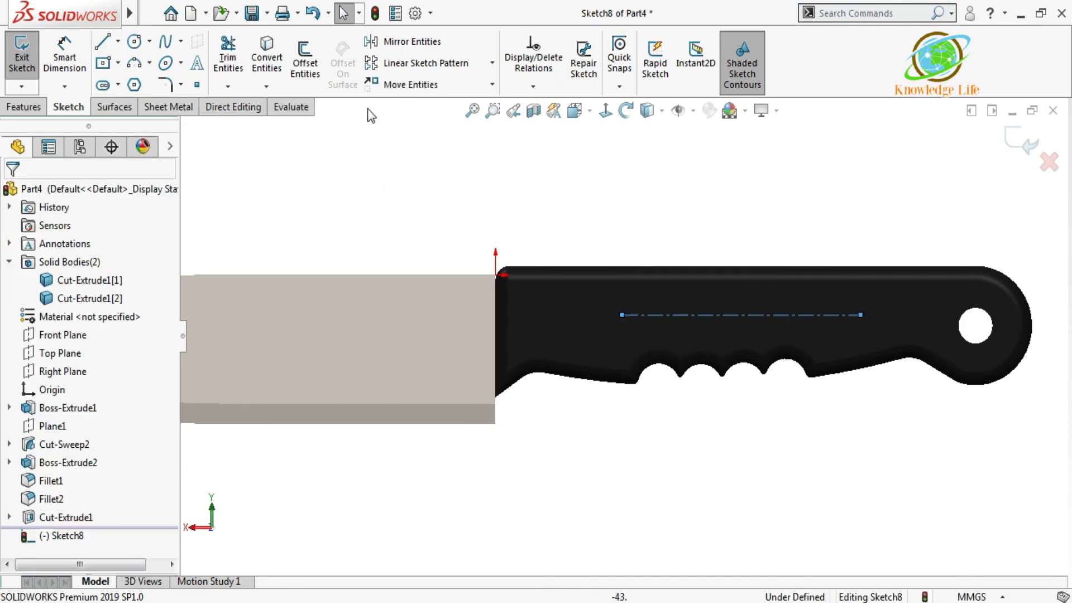
Step: Add the sketch text "Knowledge Life" along the construction line, centred, with a custom font height of 5 mm
click(197, 62)
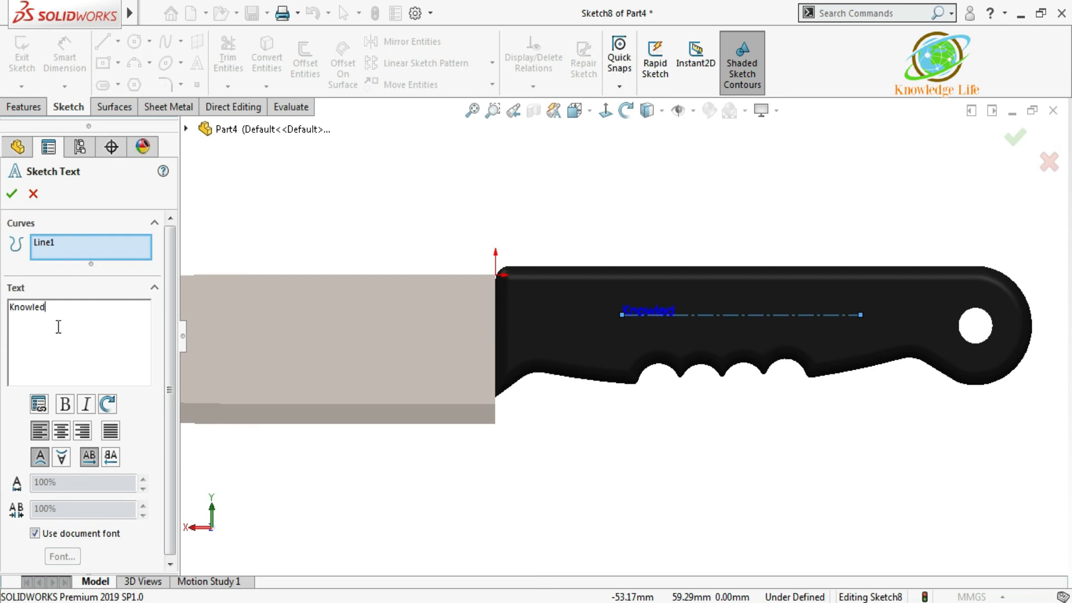
mouse_move(169, 330)
mouse_down()
mouse_move(165, 376)
mouse_move(160, 370)
mouse_up()
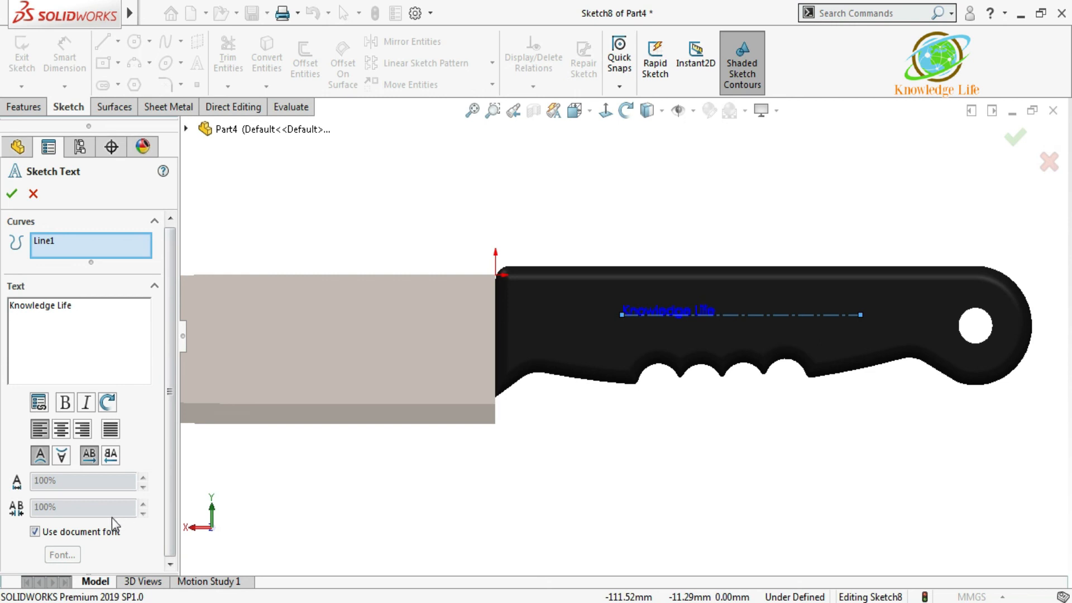
click(35, 532)
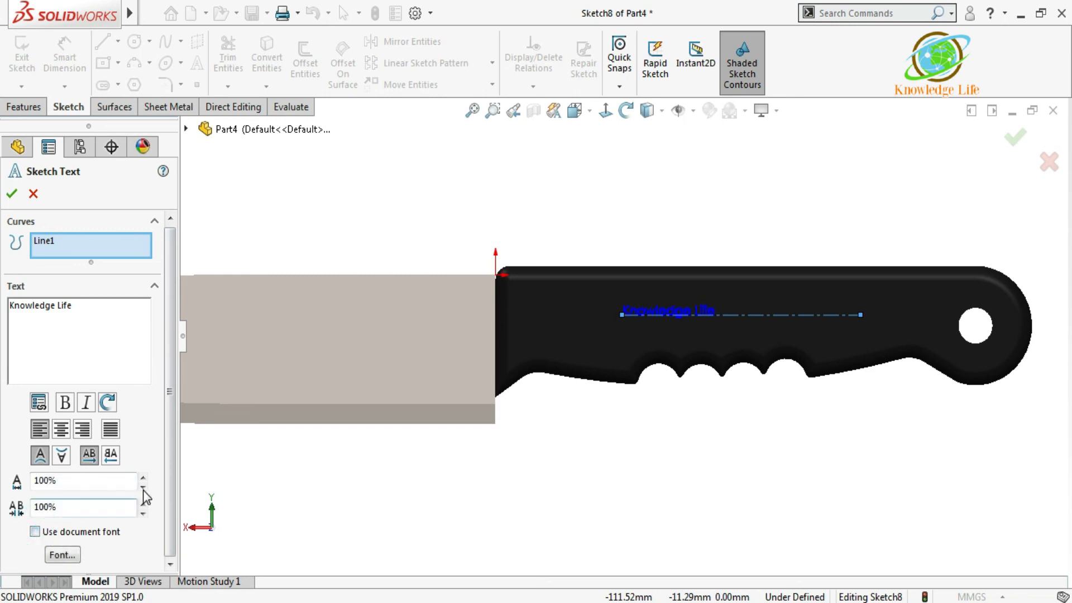
click(61, 555)
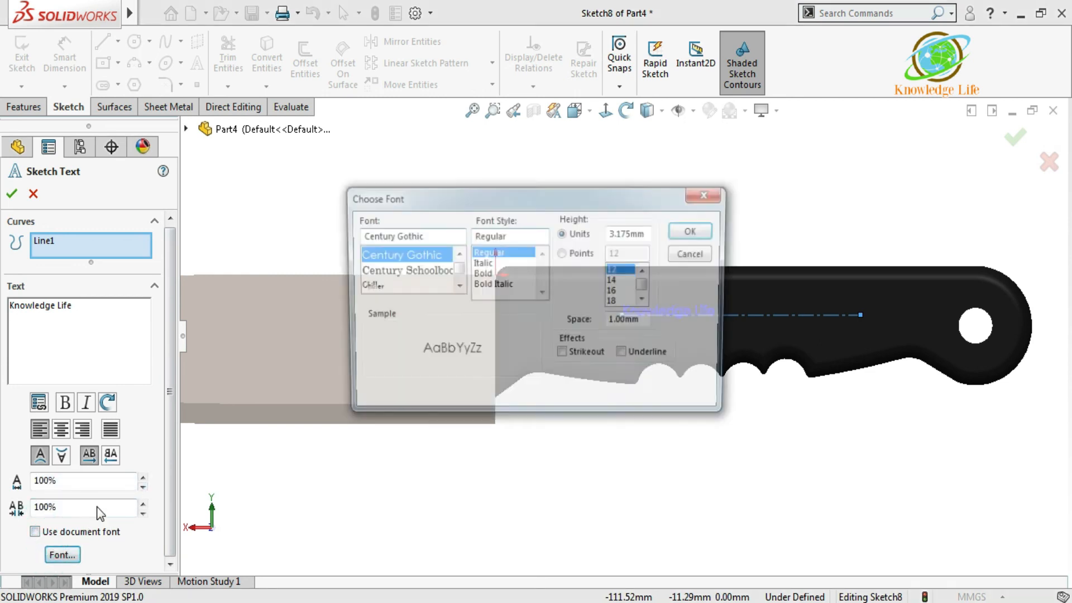
drag(659, 233, 583, 245)
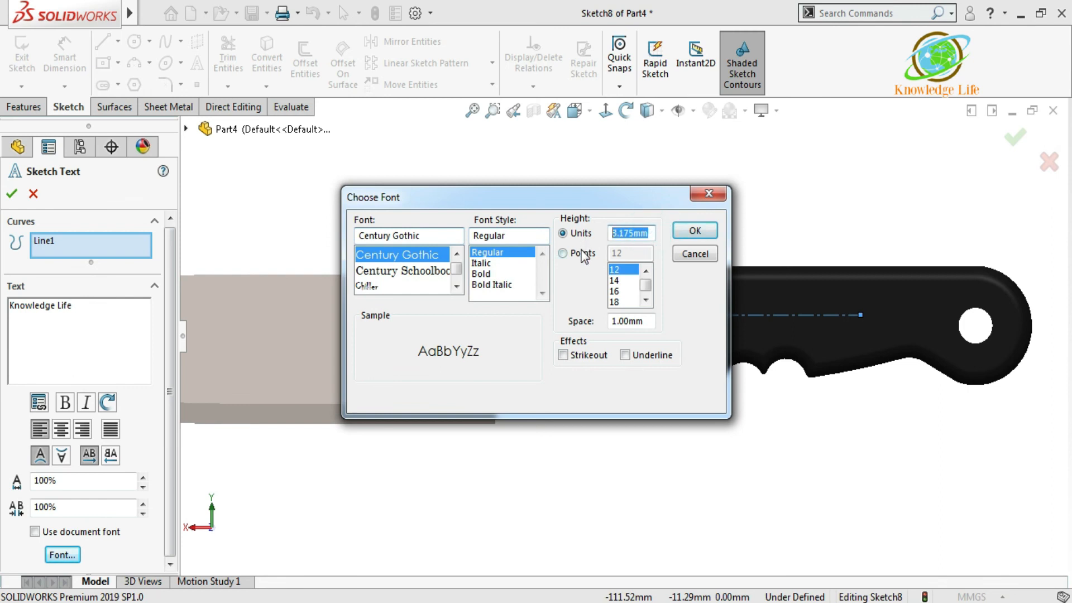
text(5)
click(694, 230)
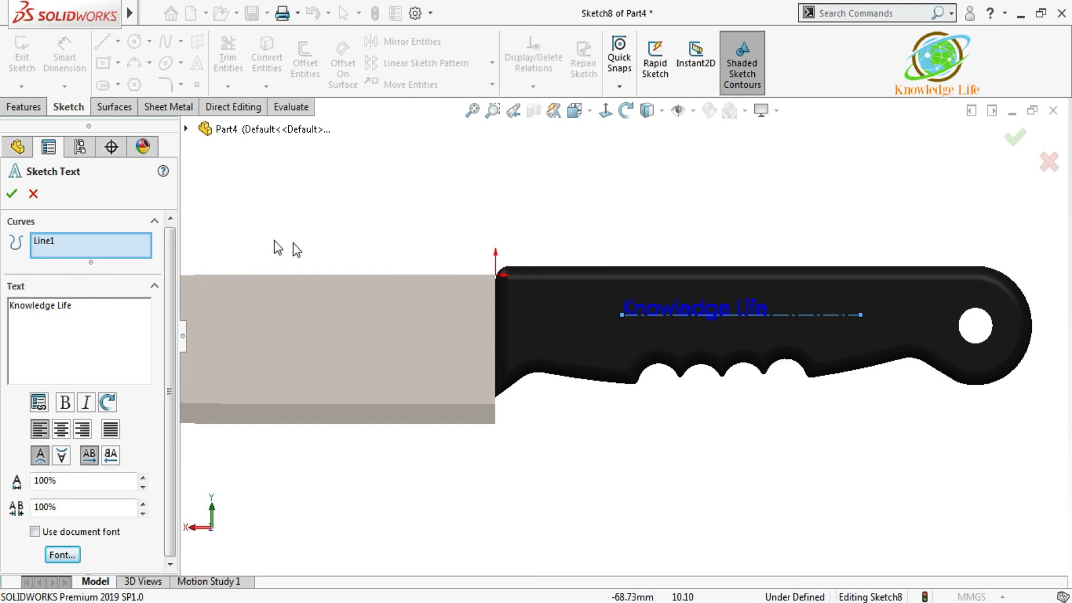
click(61, 429)
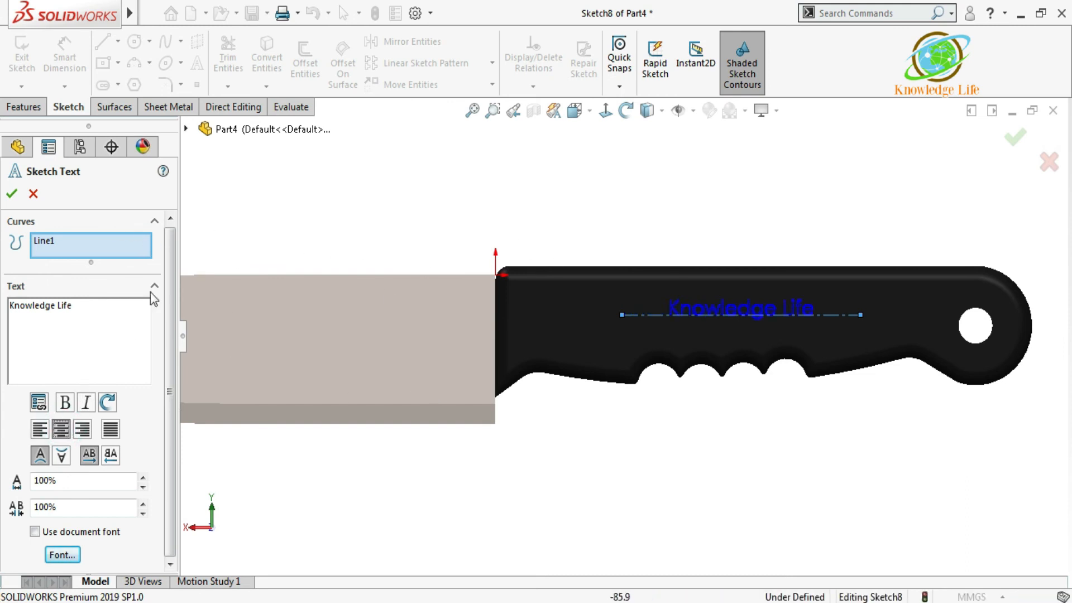
click(12, 193)
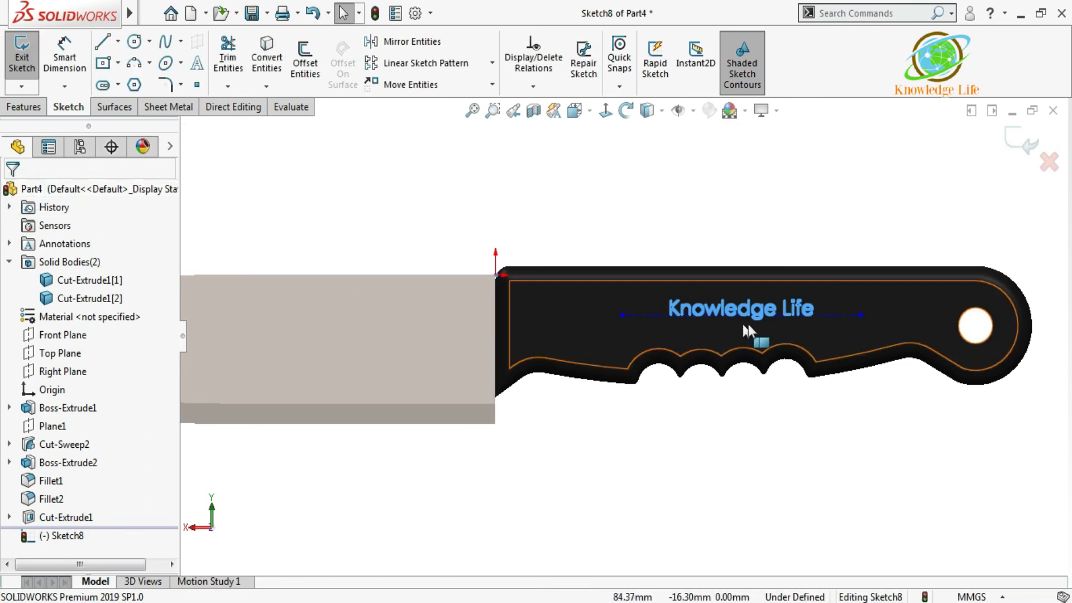
Step: Move the construction line with its text slightly lower on the handle face, closer to the finger grooves, and exit the sketch
click(835, 314)
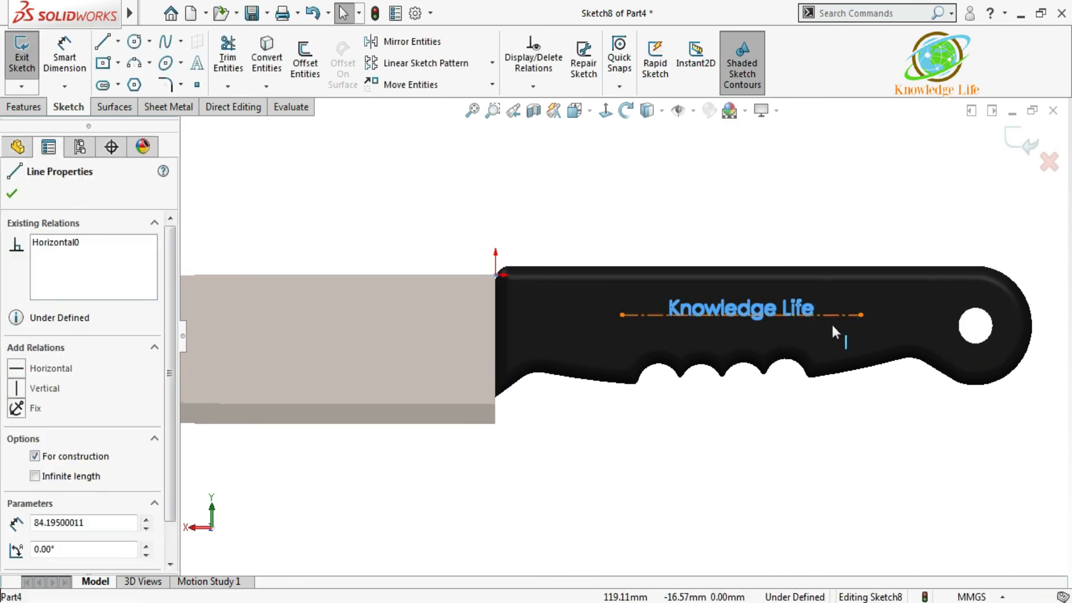
mouse_move(832, 330)
mouse_down()
mouse_move(831, 339)
mouse_move(828, 329)
mouse_up()
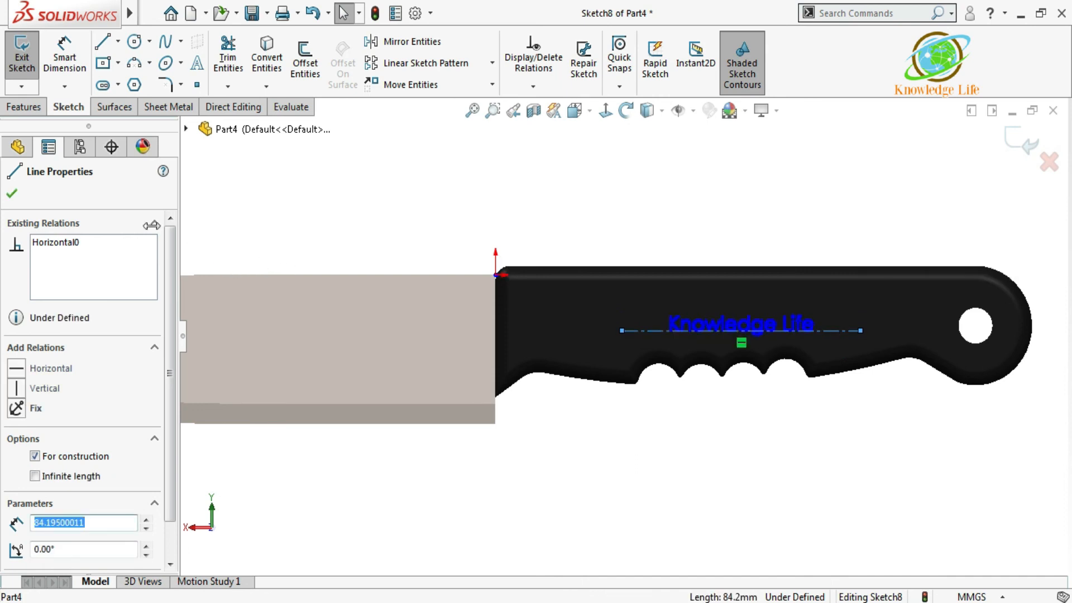
click(10, 194)
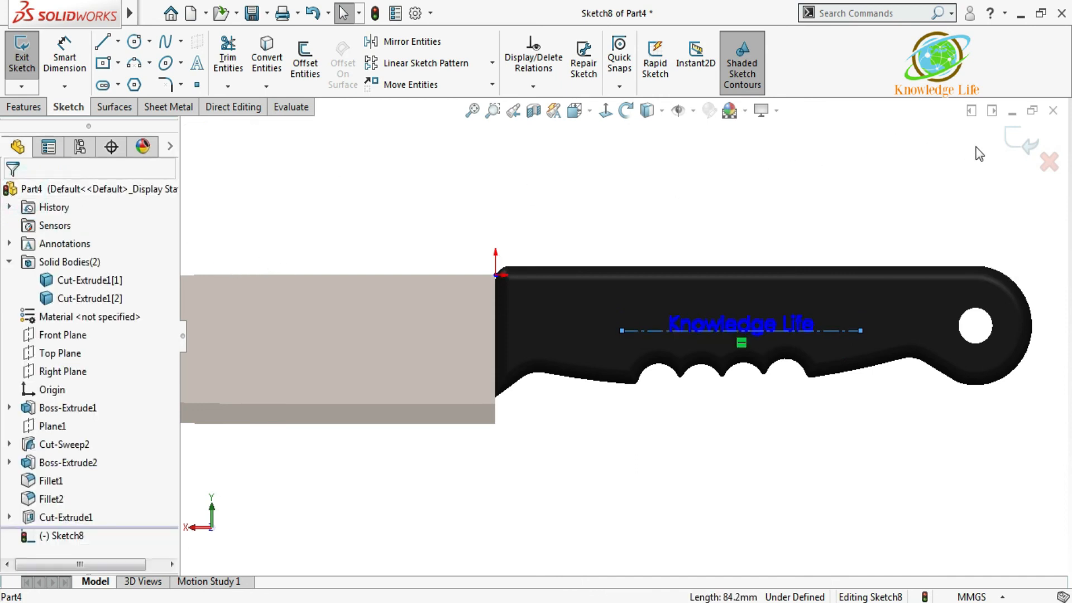
click(1020, 140)
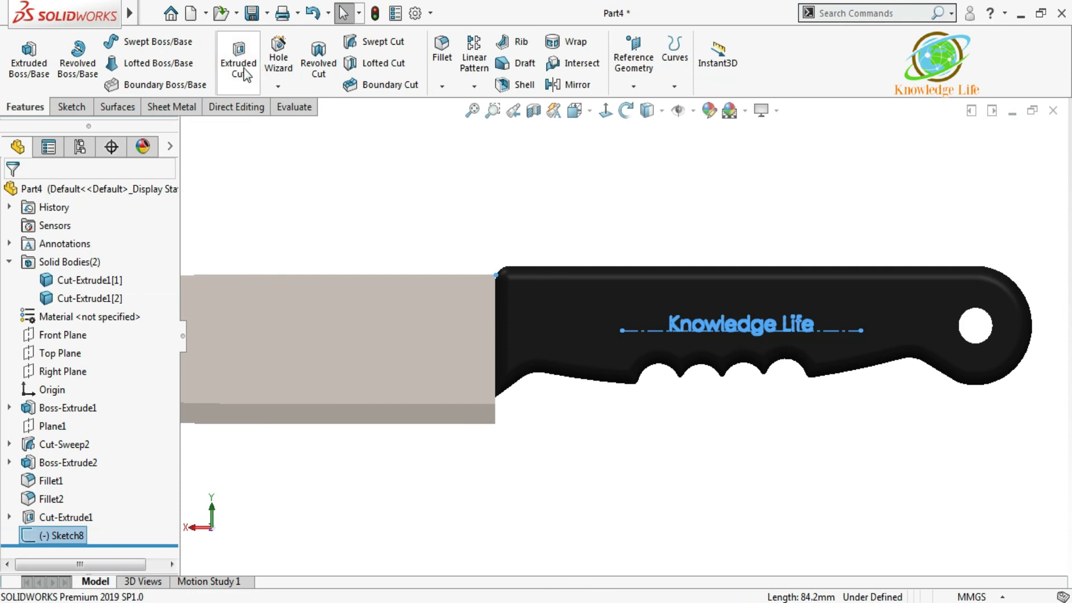
Step: Wrap the text sketch onto the handle's flat side face as a deboss 0.50 mm deep
click(575, 42)
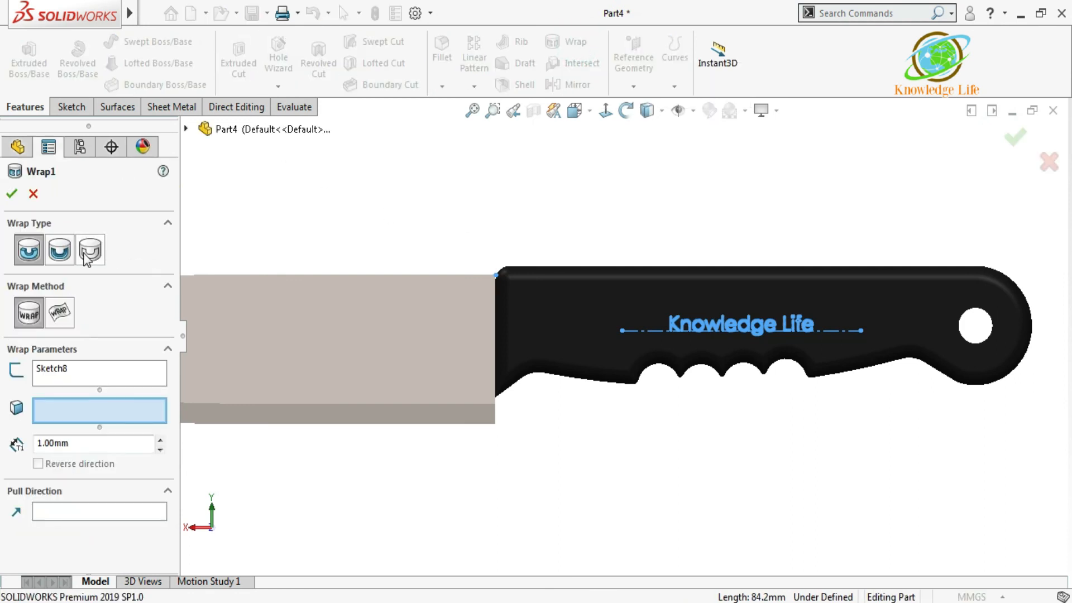
click(62, 253)
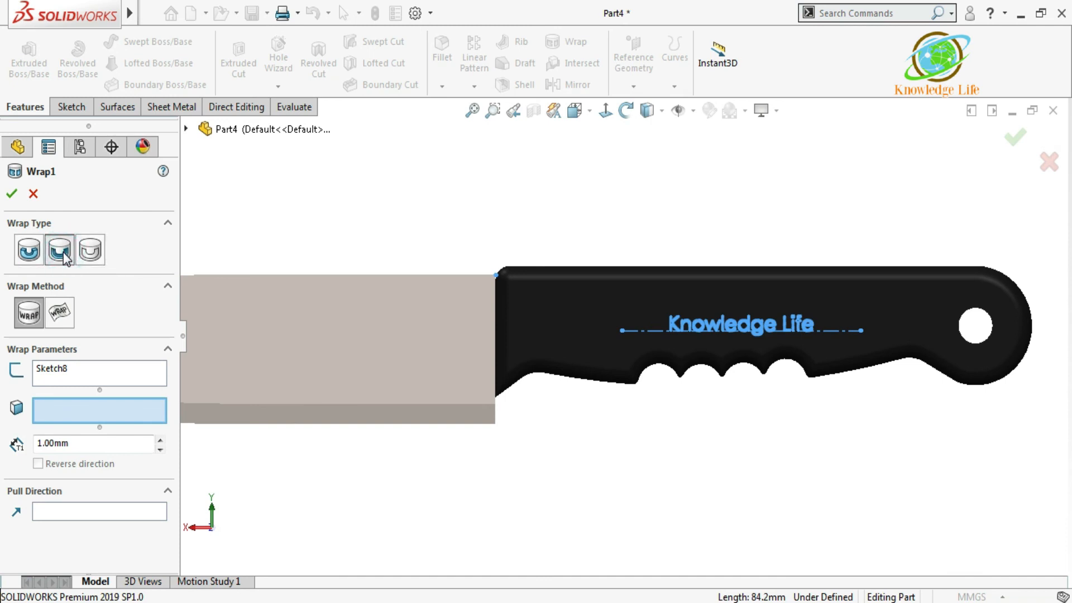
click(62, 253)
click(105, 408)
click(622, 315)
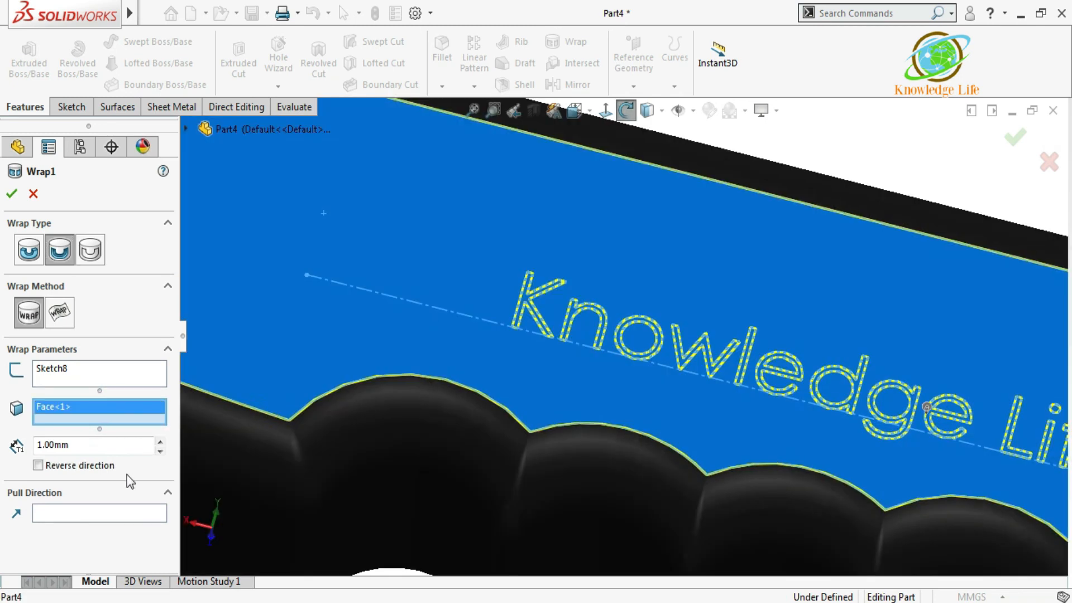
click(90, 444)
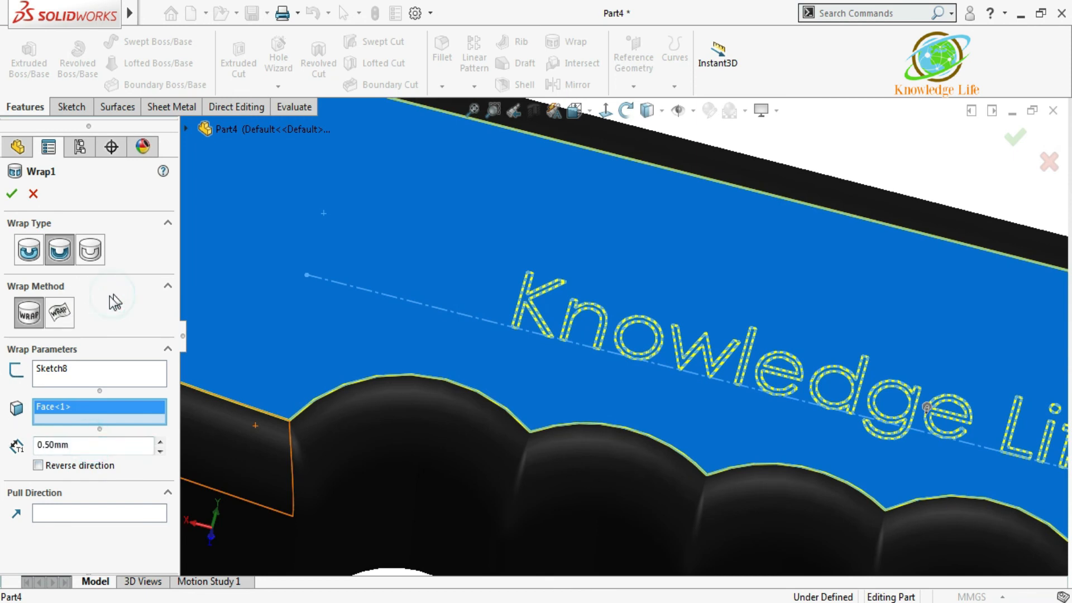
click(15, 192)
Step: Open the appearance settings for the debossed text feature
click(51, 534)
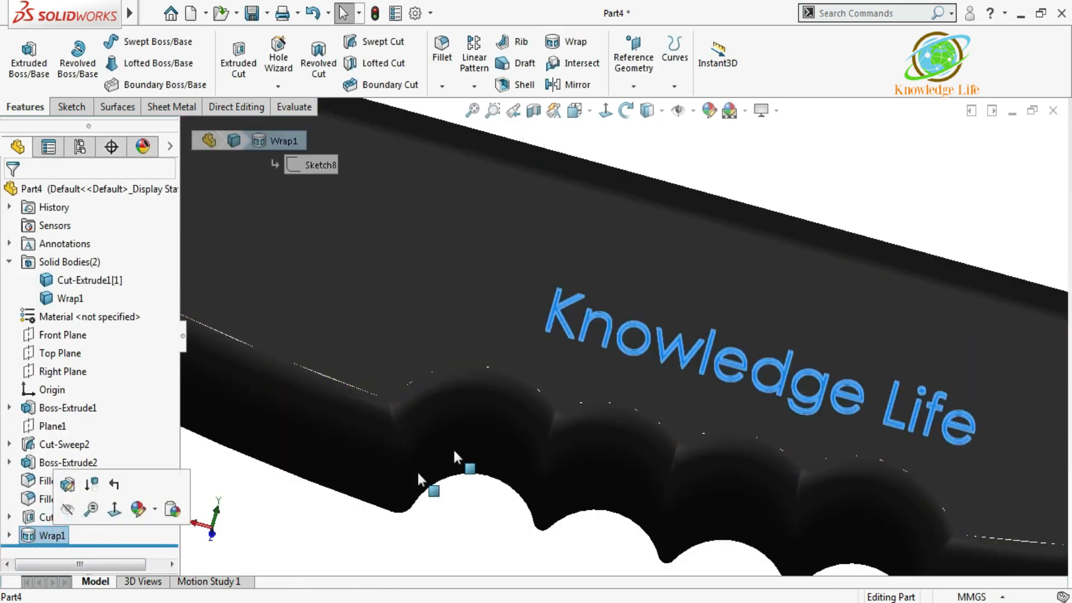
click(709, 110)
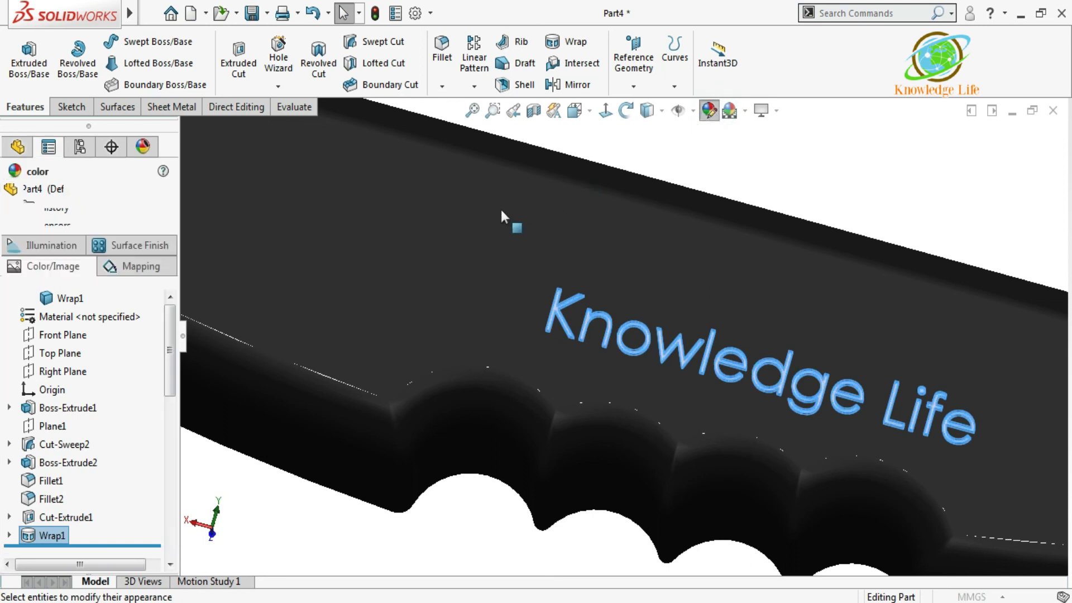